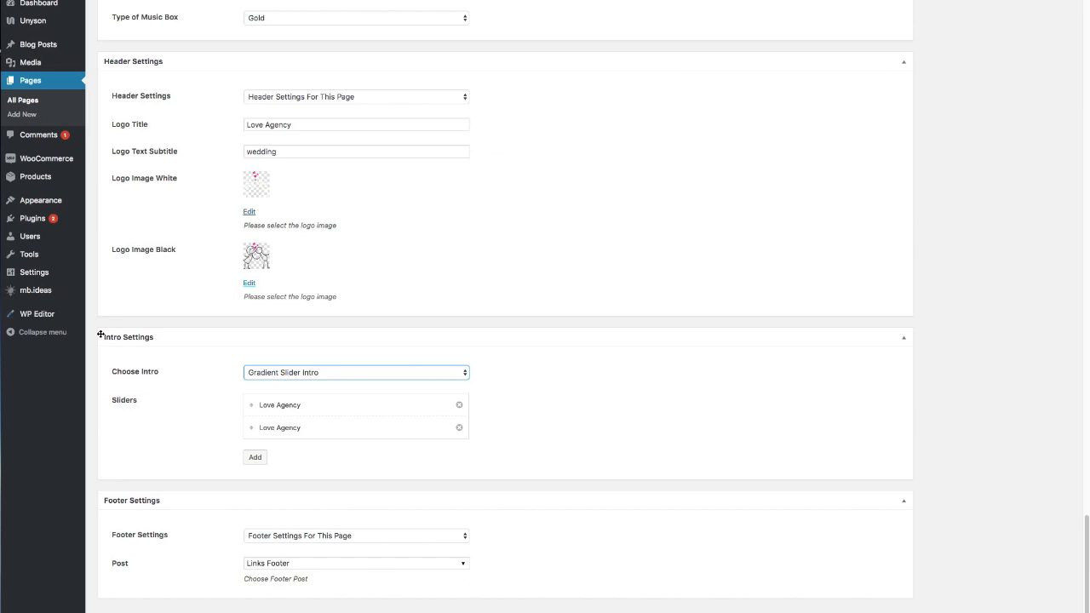
- Choose Gradient Slider Intro as the page's intro type in the Intro Settings
scroll(101, 333, up, 15)
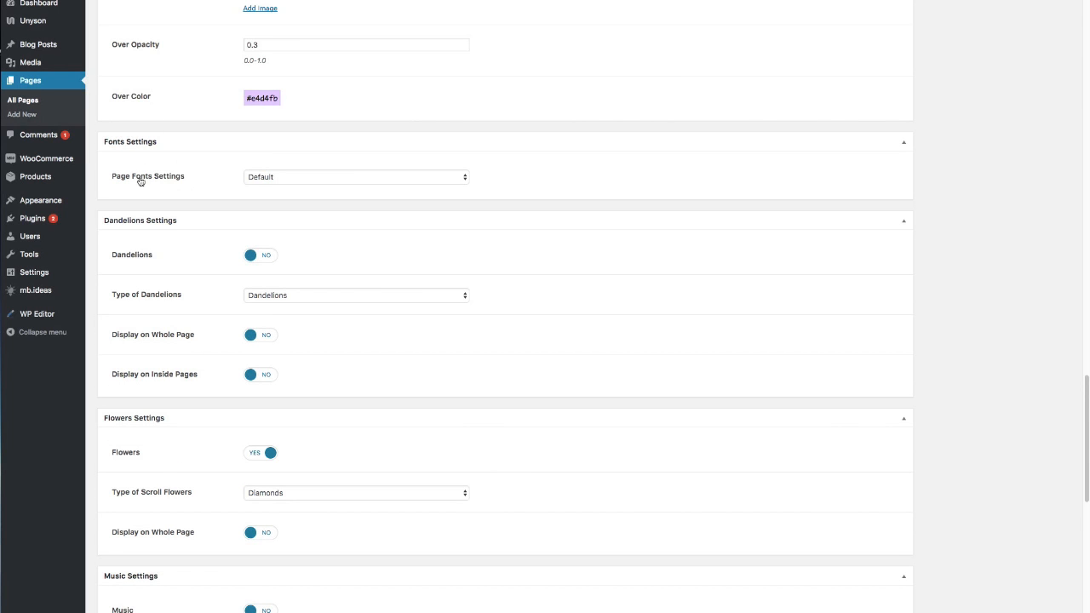
scroll(151, 202, down, 6)
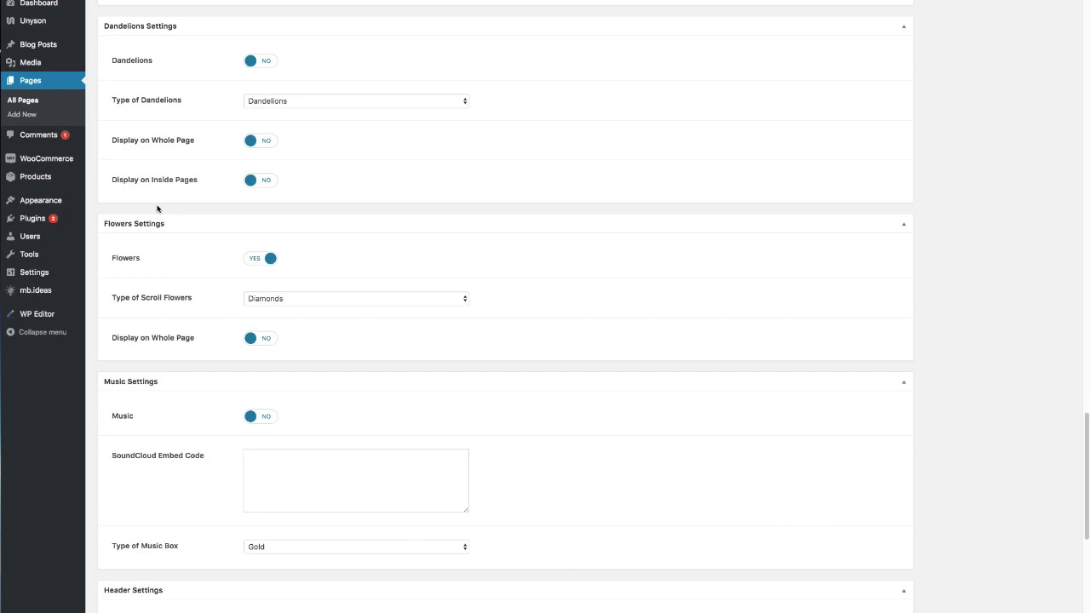
scroll(145, 341, down, 5)
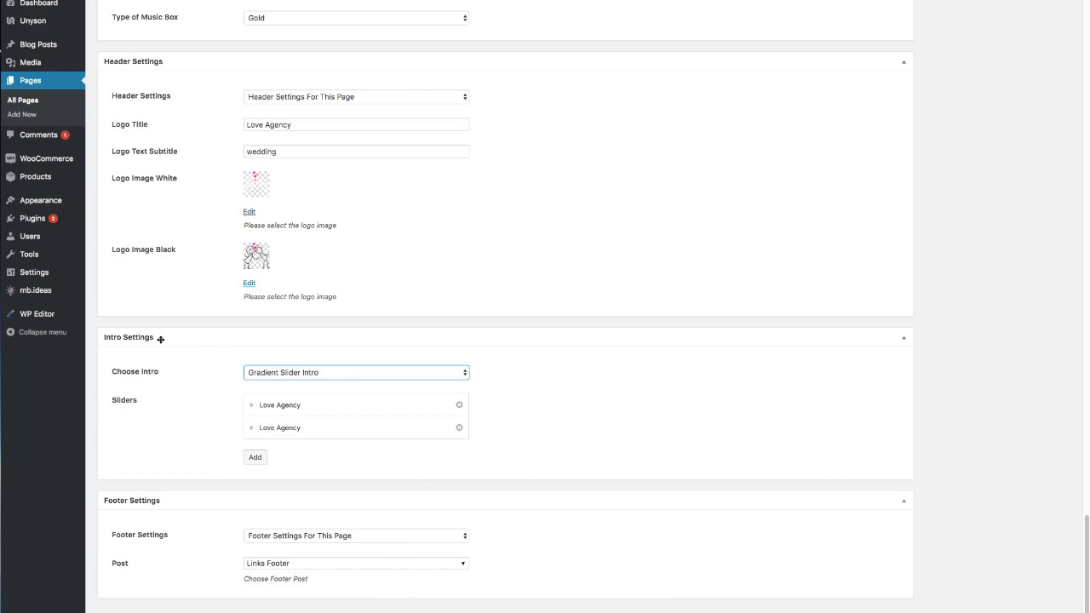
click(302, 375)
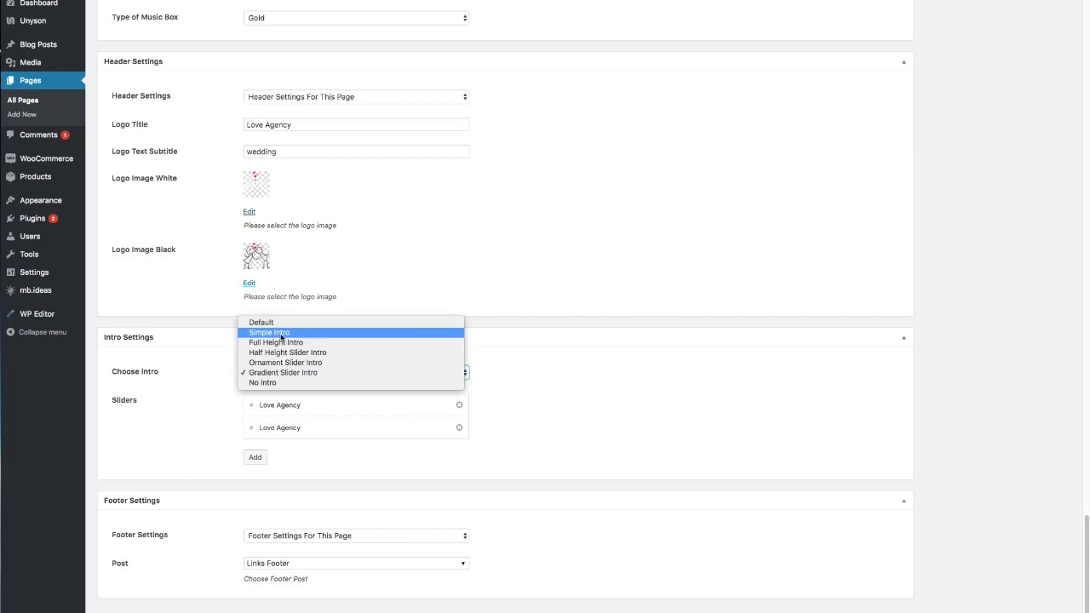
click(283, 373)
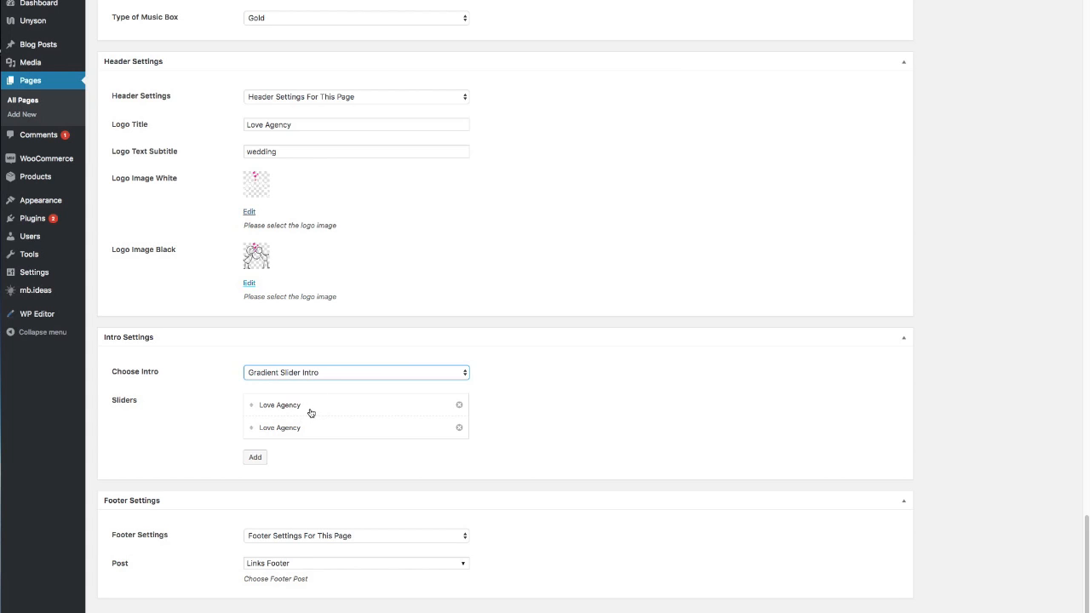
- Open the first slider of the intro and set its slider title to "Some Agency"
click(311, 413)
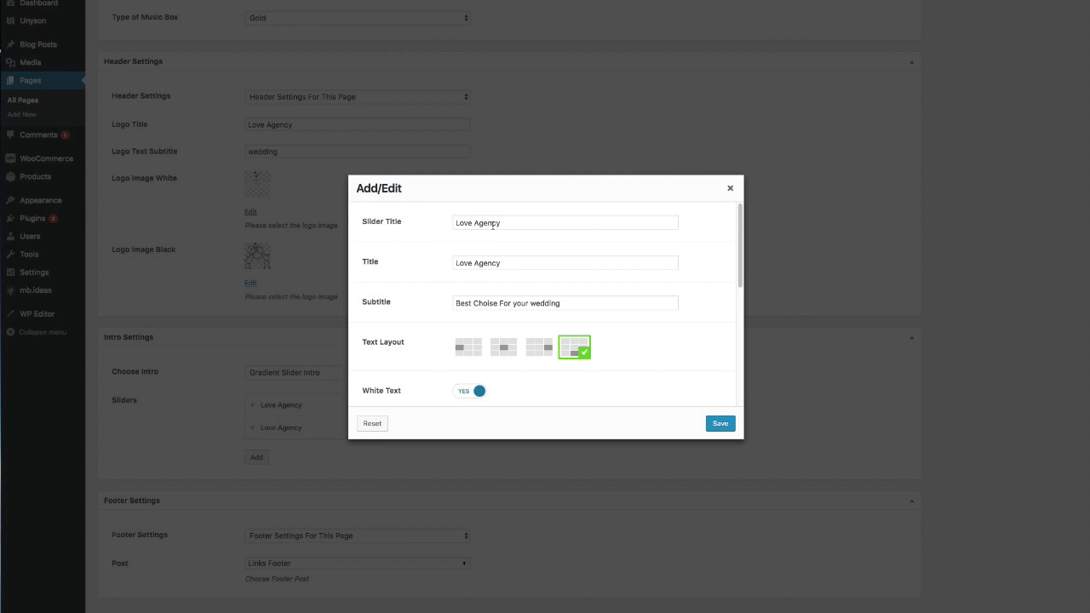
drag(506, 223, 438, 222)
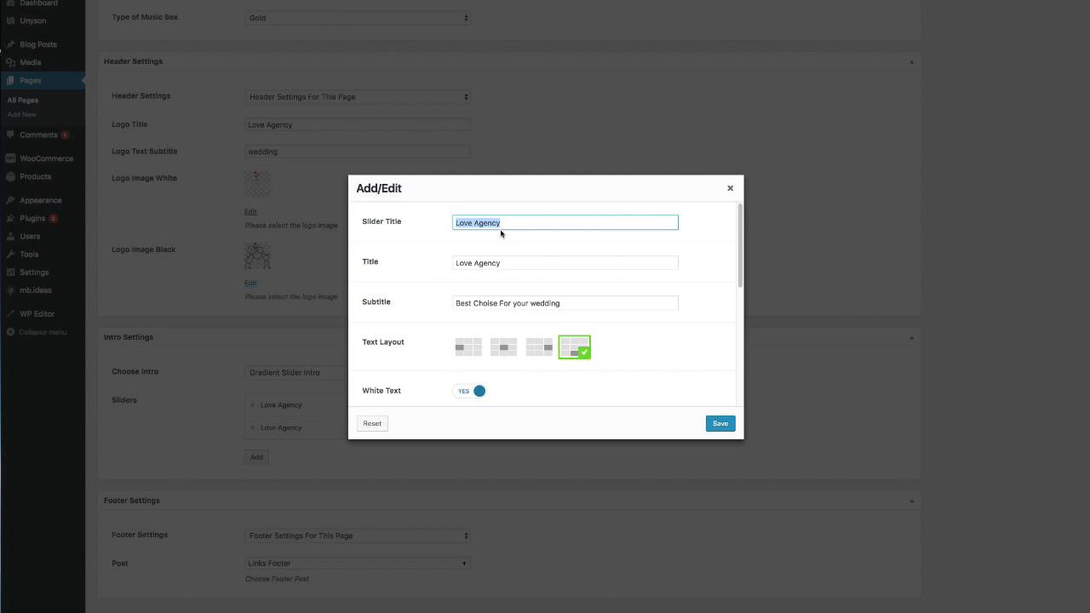
text(Some)
scroll(491, 244, down, 1)
- Copy the slider title "Some Agency" over the existing Title text and save the slider
click(503, 220)
drag(503, 220, 414, 214)
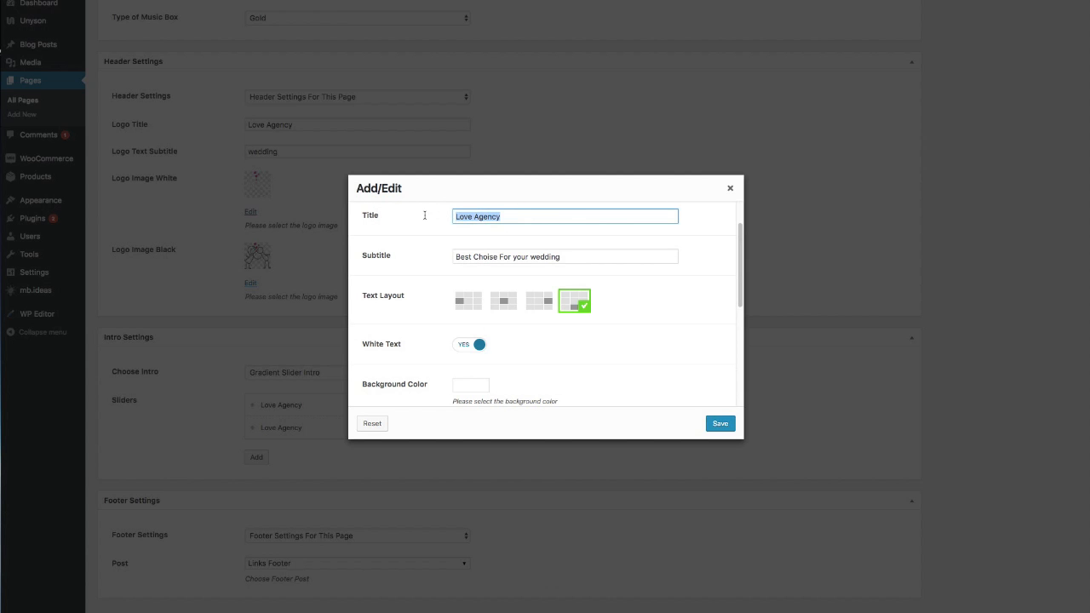
scroll(438, 226, up, 1)
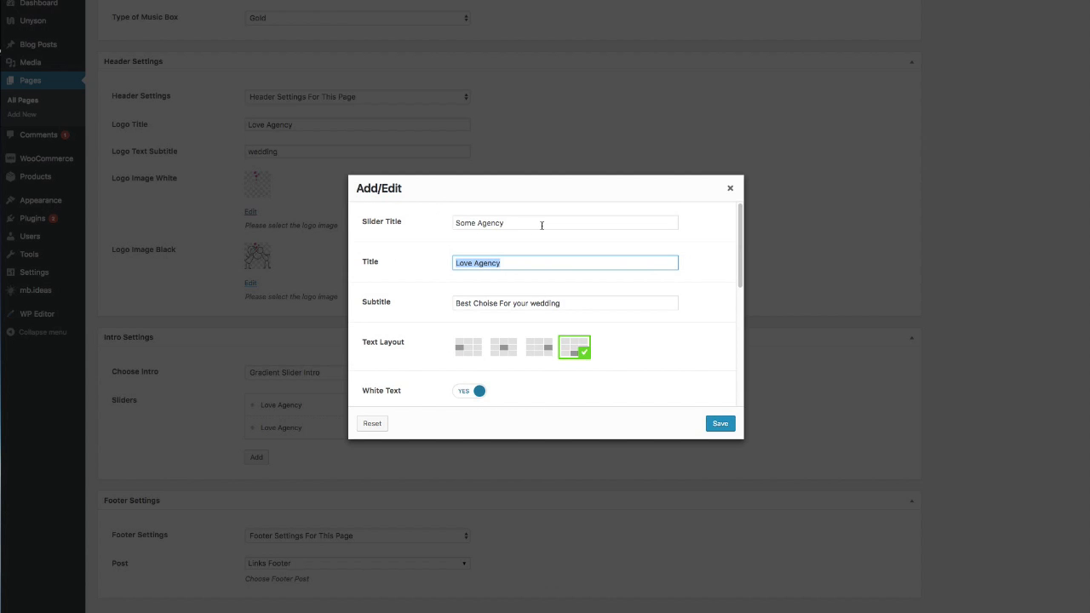
drag(543, 226, 457, 223)
key(ctrl+c)
drag(506, 266, 452, 264)
key(ctrl+v)
click(487, 224)
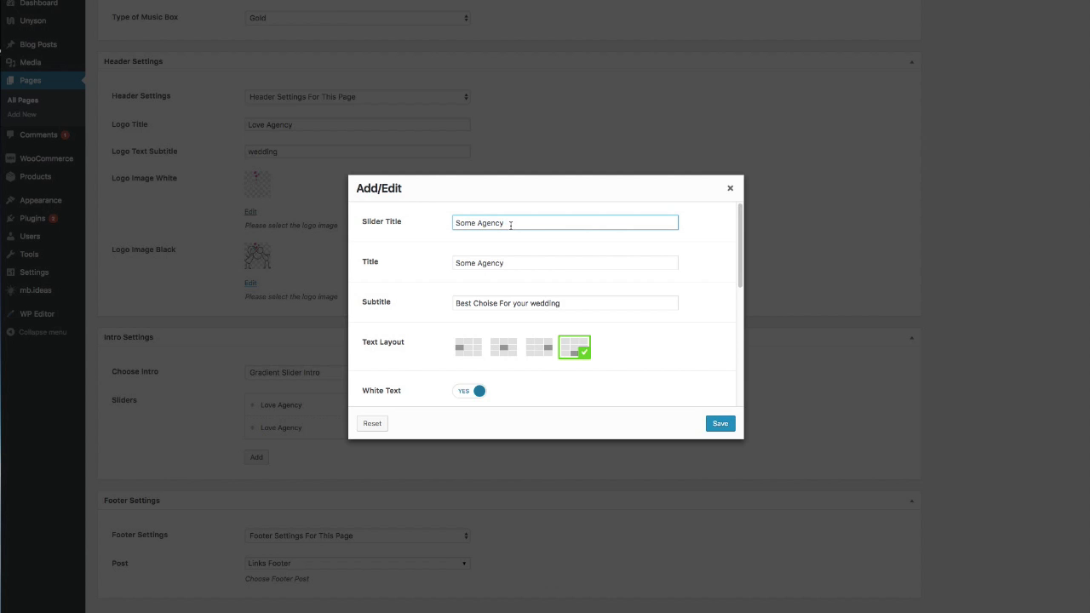
click(721, 424)
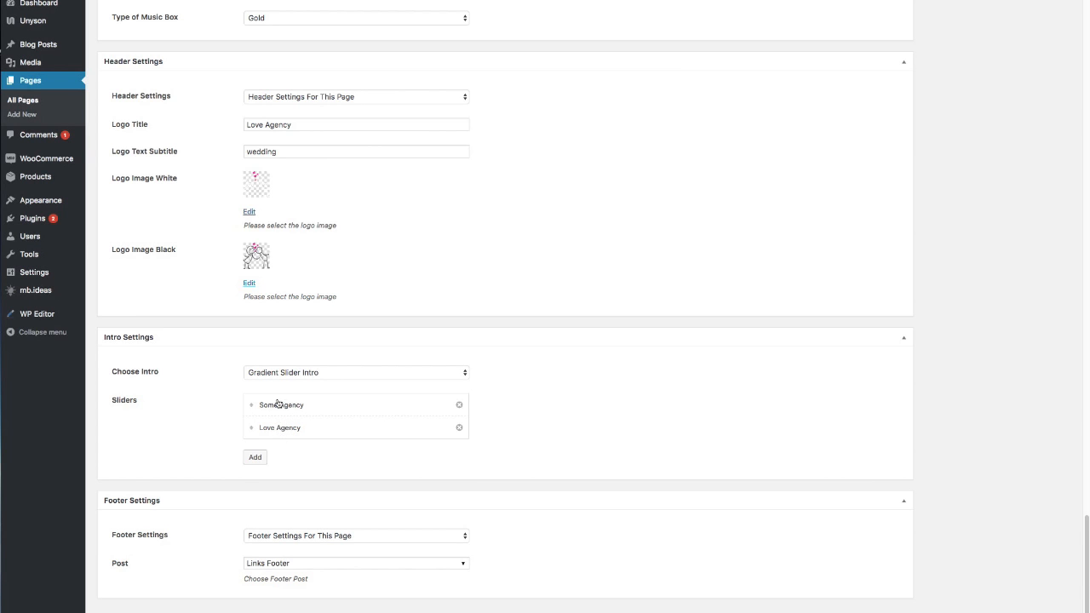
- Reopen the Some Agency slider and set its text layout to the centred option, leaving white text enabled
click(281, 405)
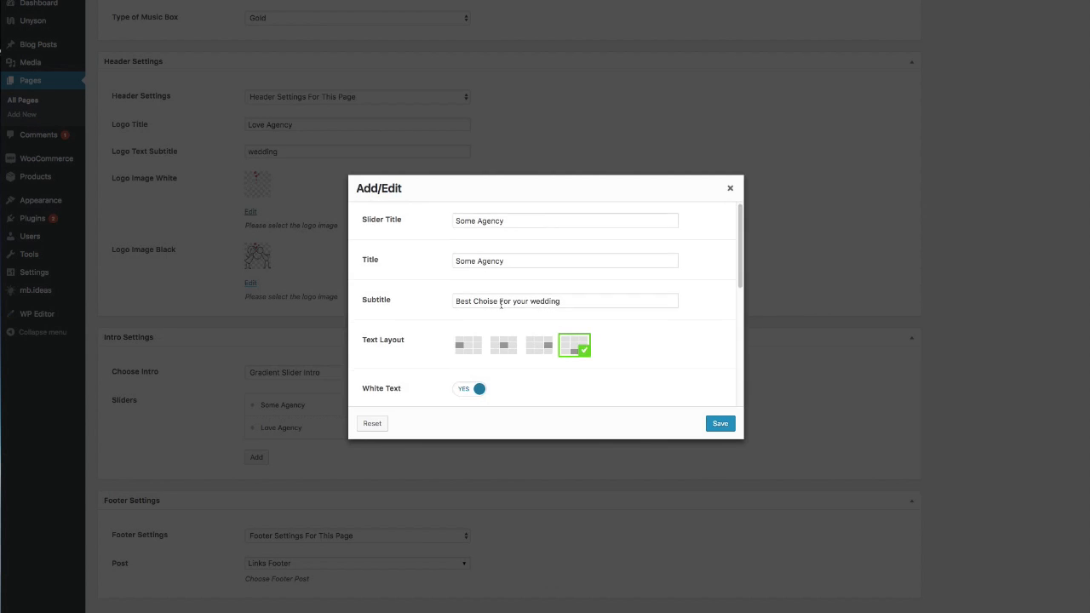
scroll(501, 303, down, 1)
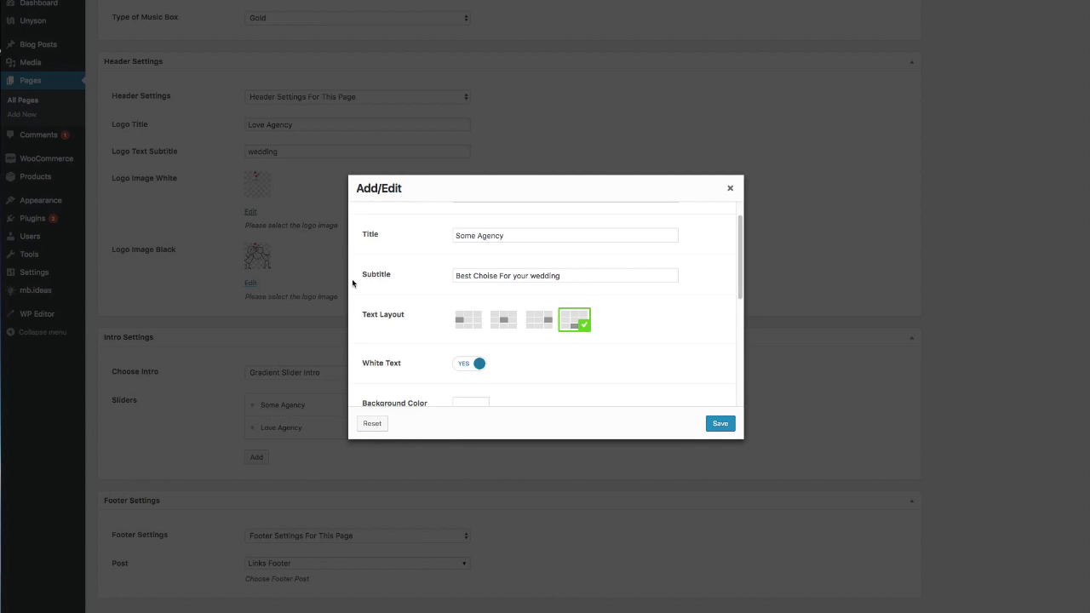
scroll(438, 318, down, 2)
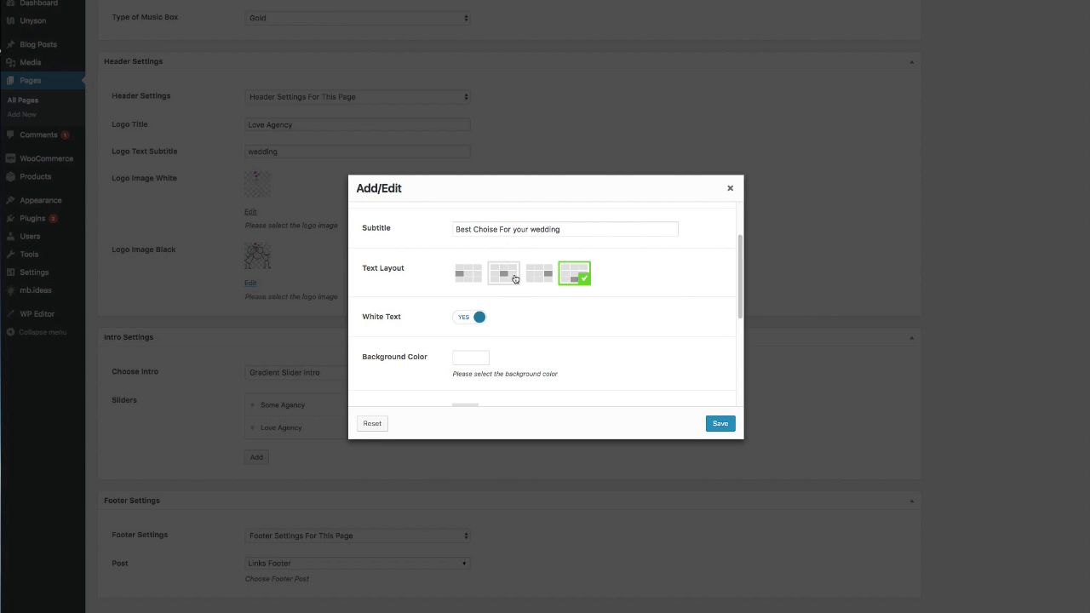
scroll(506, 279, up, 3)
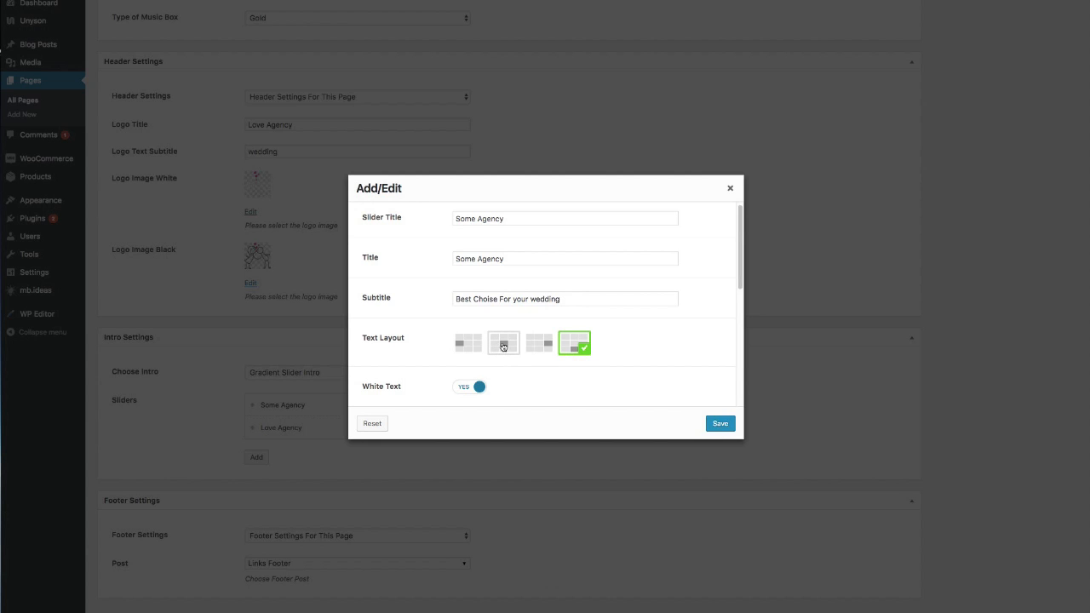
click(504, 345)
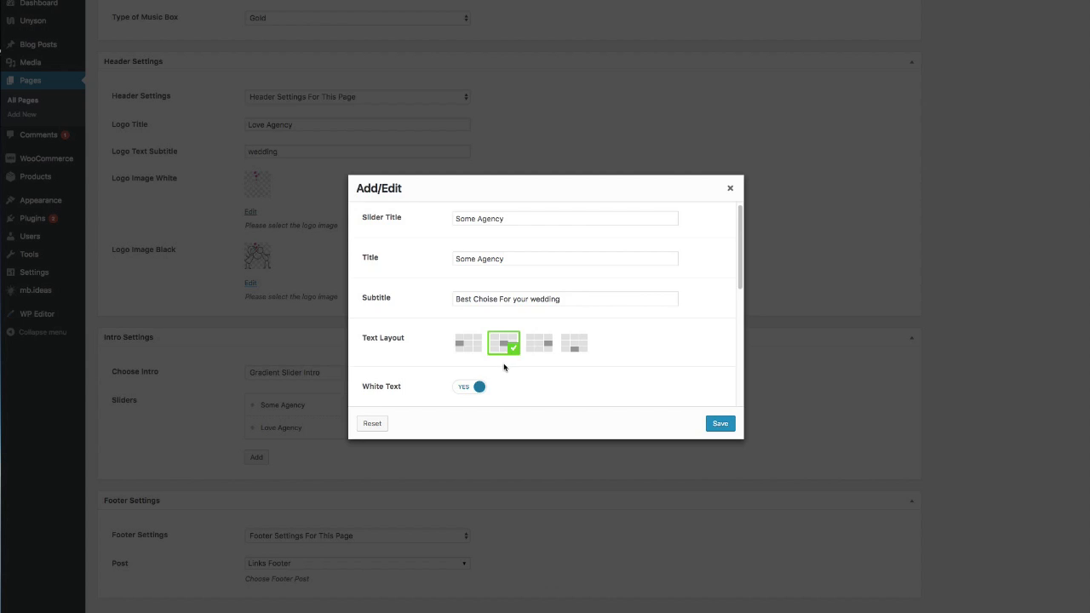
scroll(505, 341, down, 3)
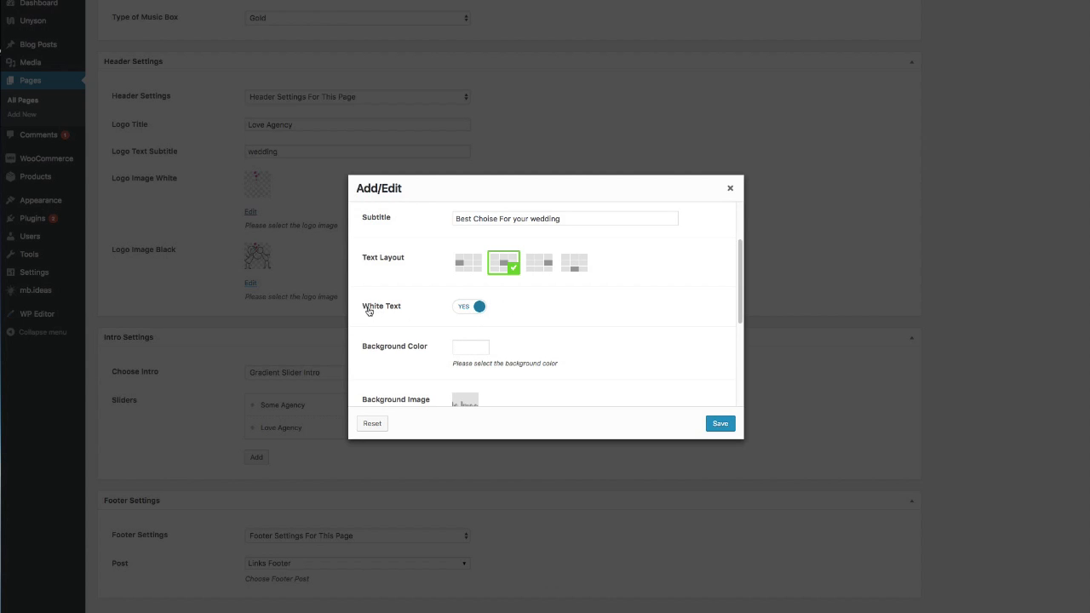
click(461, 313)
click(481, 310)
- Replace the slider's background image with the "ceremony wear RING" photo OBFM1U0.jpg from the media library
scroll(423, 336, down, 3)
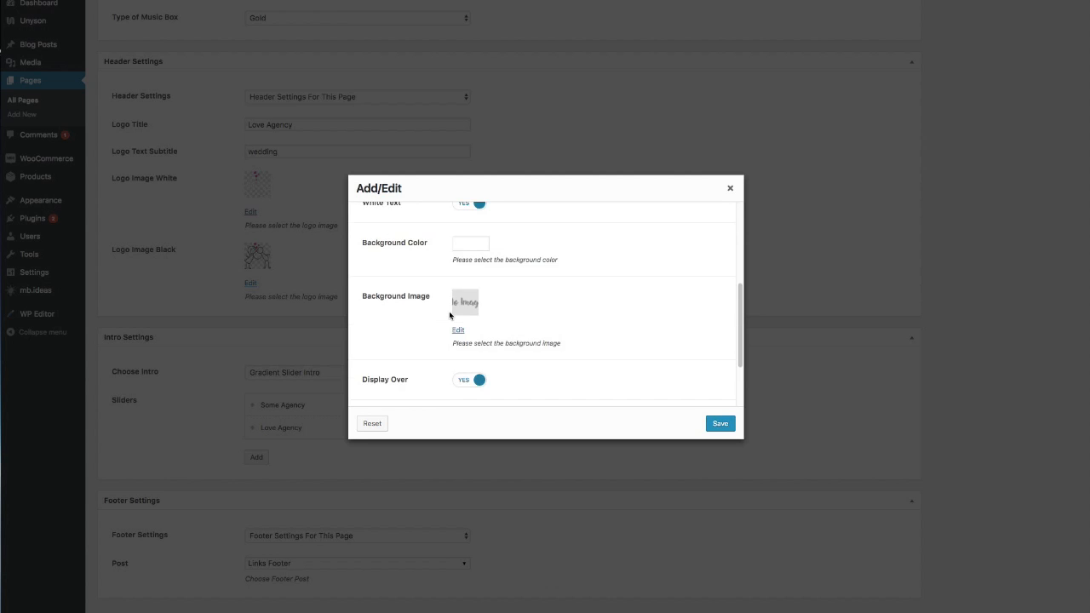
click(467, 305)
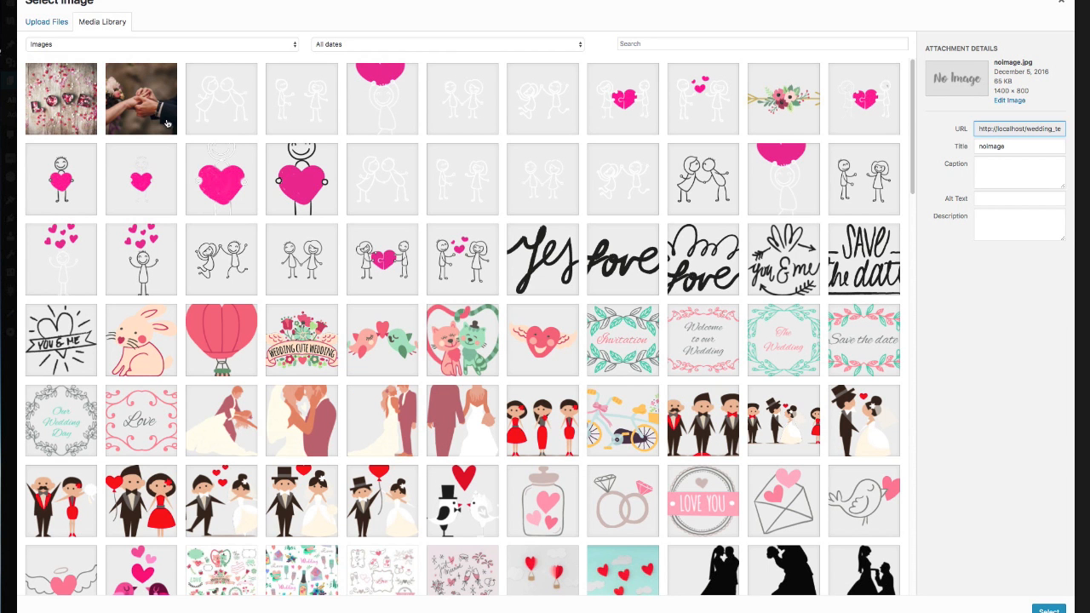
click(144, 112)
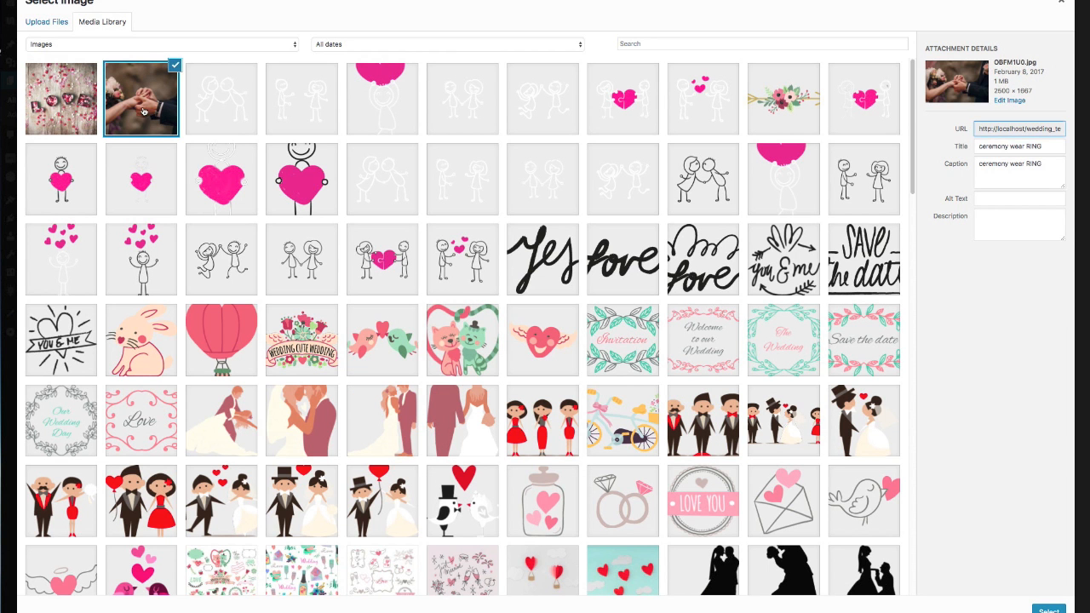
click(1044, 608)
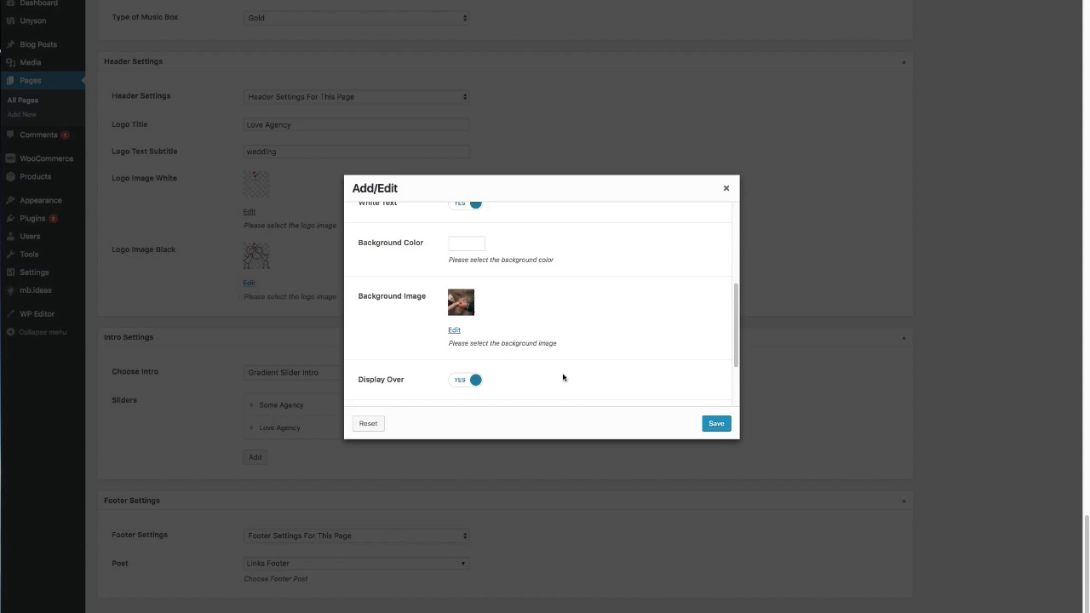
- Keep the slider's overlay displayed and change its over color to the blue #273ae1
scroll(562, 377, down, 3)
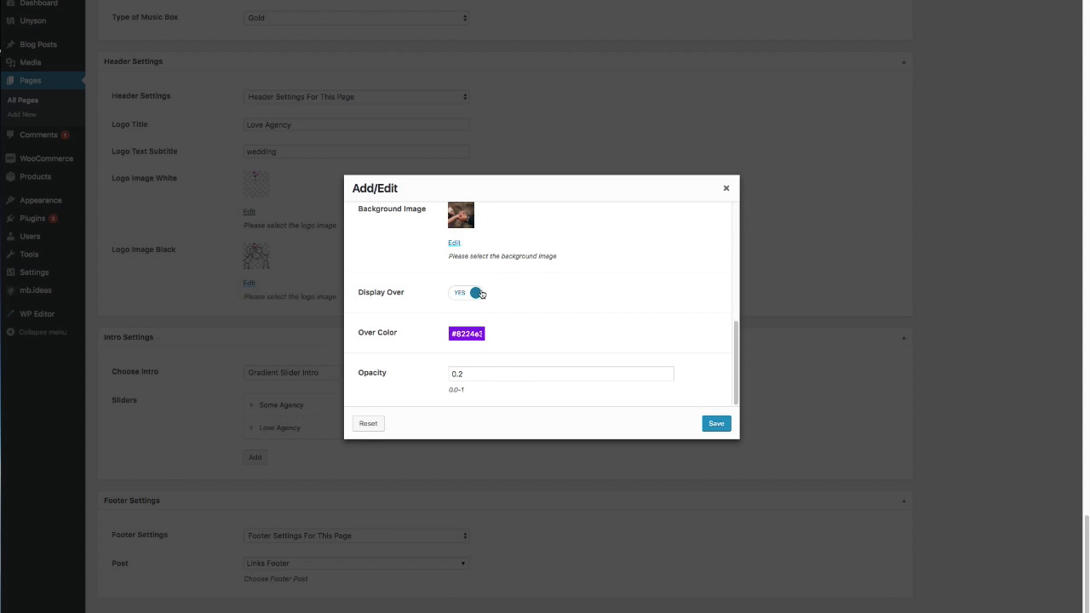
click(457, 298)
click(476, 296)
click(467, 333)
scroll(481, 346, down, 1)
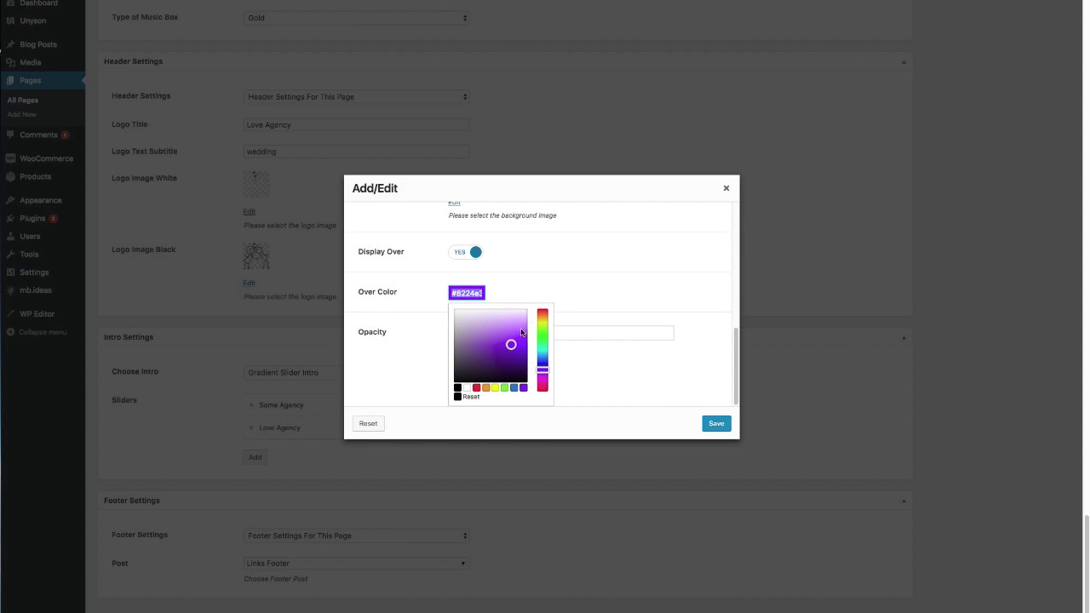
drag(542, 371, 542, 366)
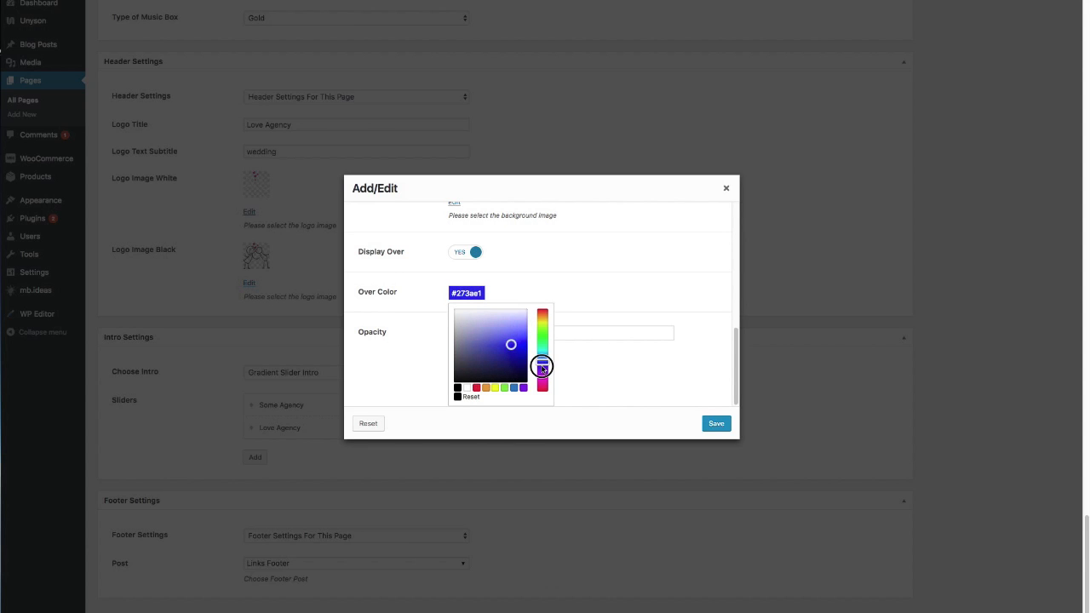
click(523, 291)
- Set the slider's overlay opacity to 0.4 and save the slider
click(469, 375)
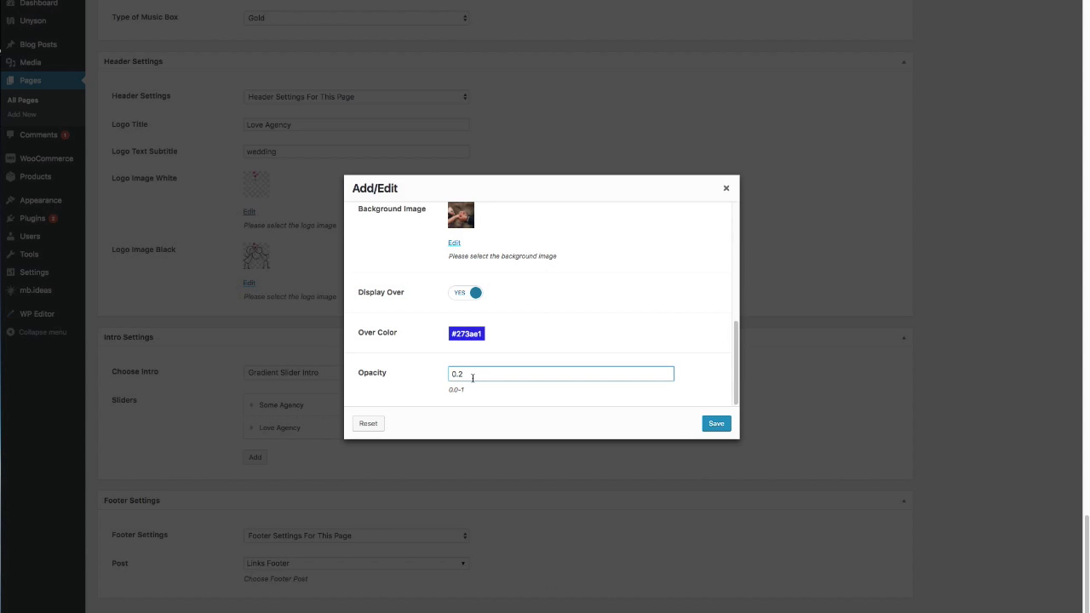
key(BackSpace)
text(4)
click(715, 425)
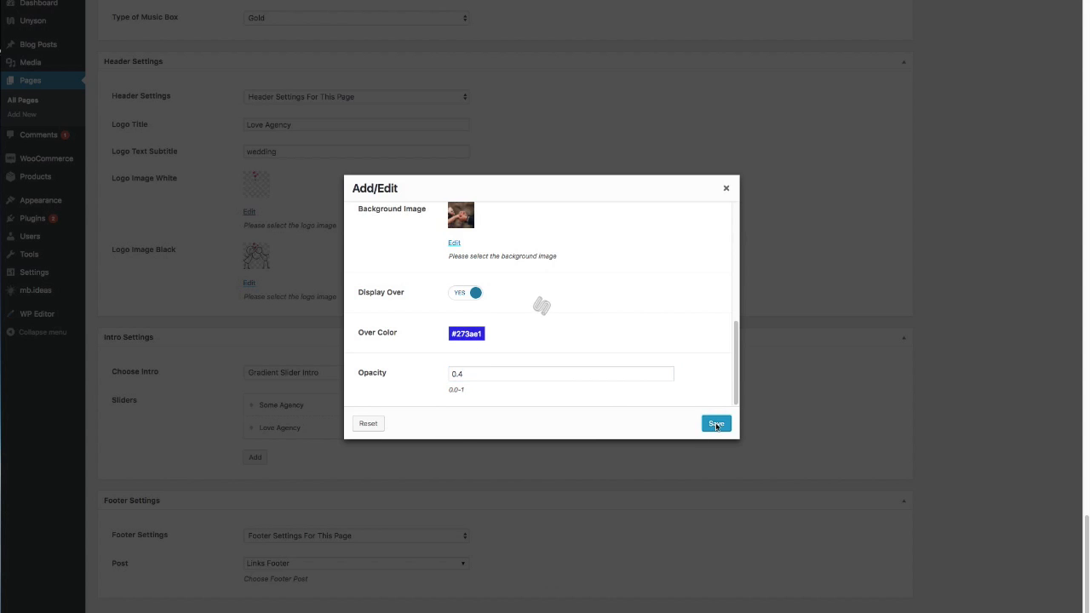
- Update the page to apply the edited intro slider
scroll(903, 87, up, 8)
scroll(905, 88, up, 15)
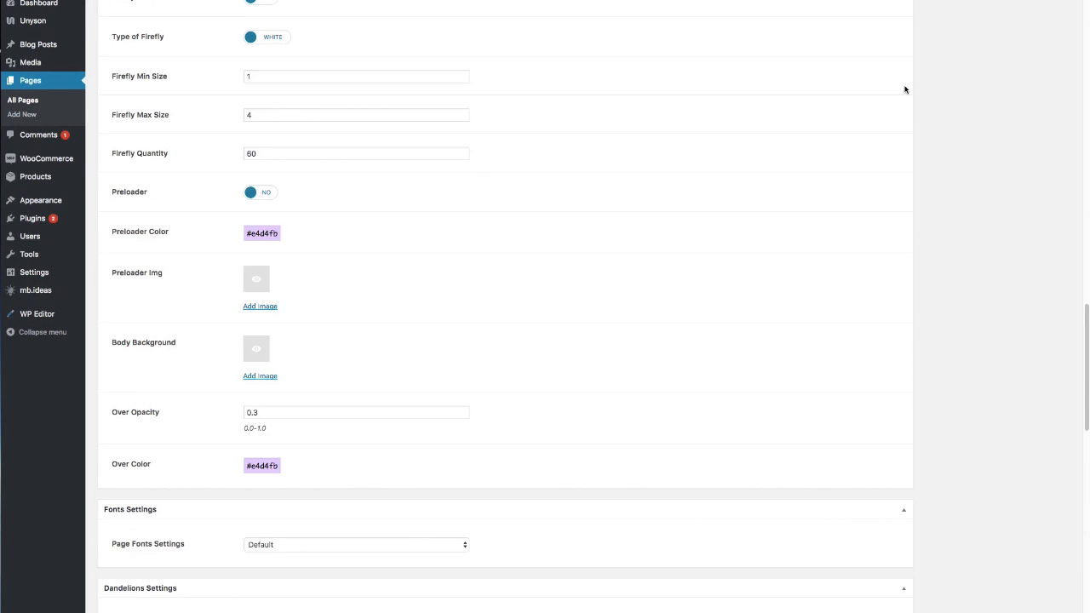
click(888, 81)
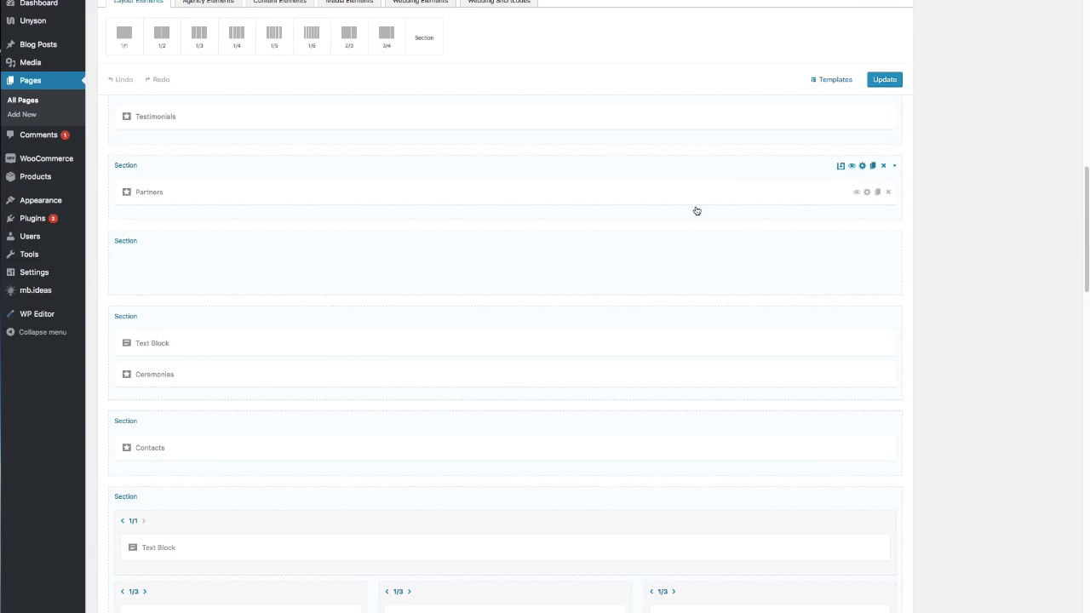
- Open the second intro slider, Love Agency, to view its settings and close it without changes
scroll(696, 209, down, 15)
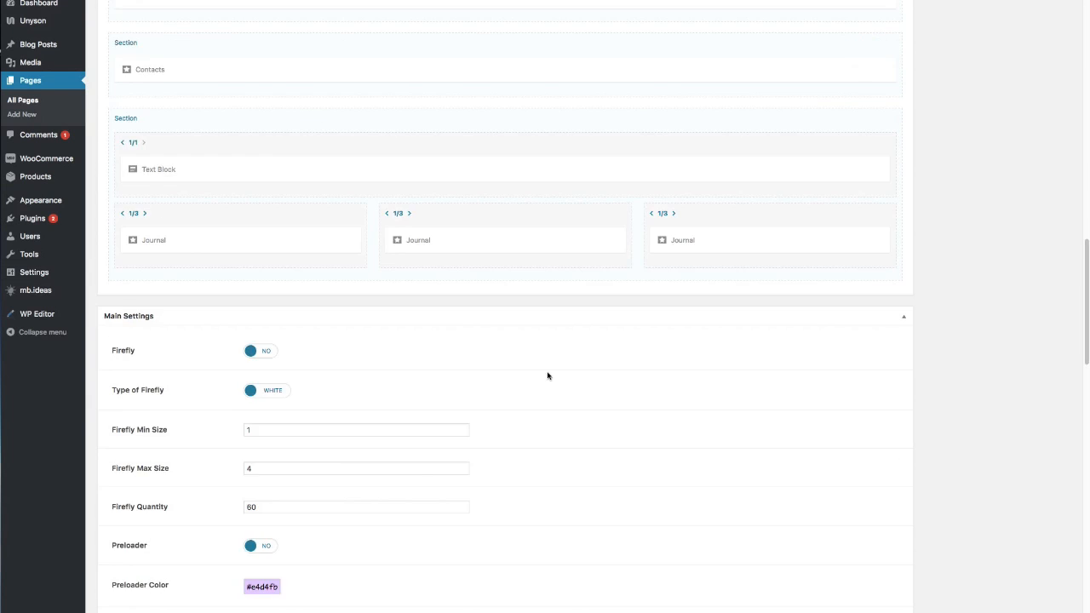
scroll(500, 381, down, 3)
click(282, 428)
click(730, 188)
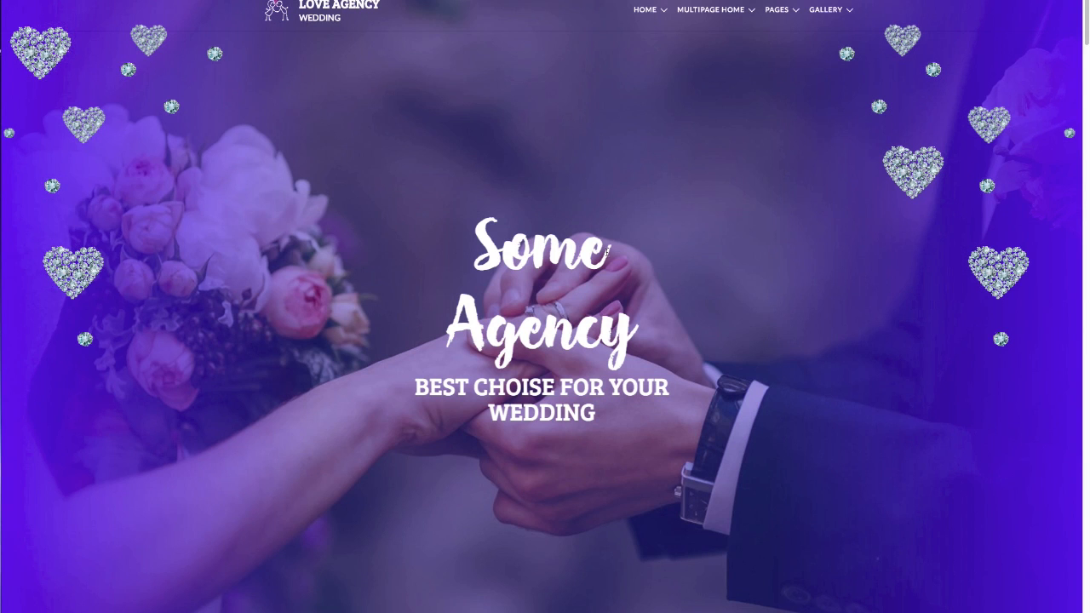
- View the published page and switch between the two intro slides to check their image, text and overlay
scroll(907, 382, down, 3)
scroll(905, 387, up, 3)
scroll(839, 478, down, 3)
click(548, 477)
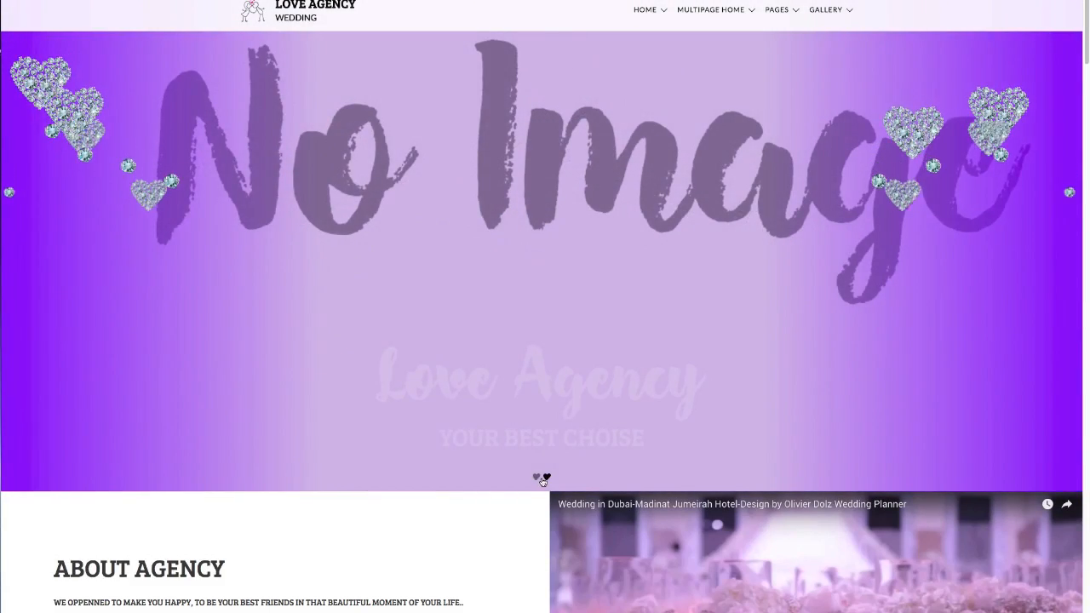
click(537, 479)
click(548, 477)
scroll(564, 453, up, 2)
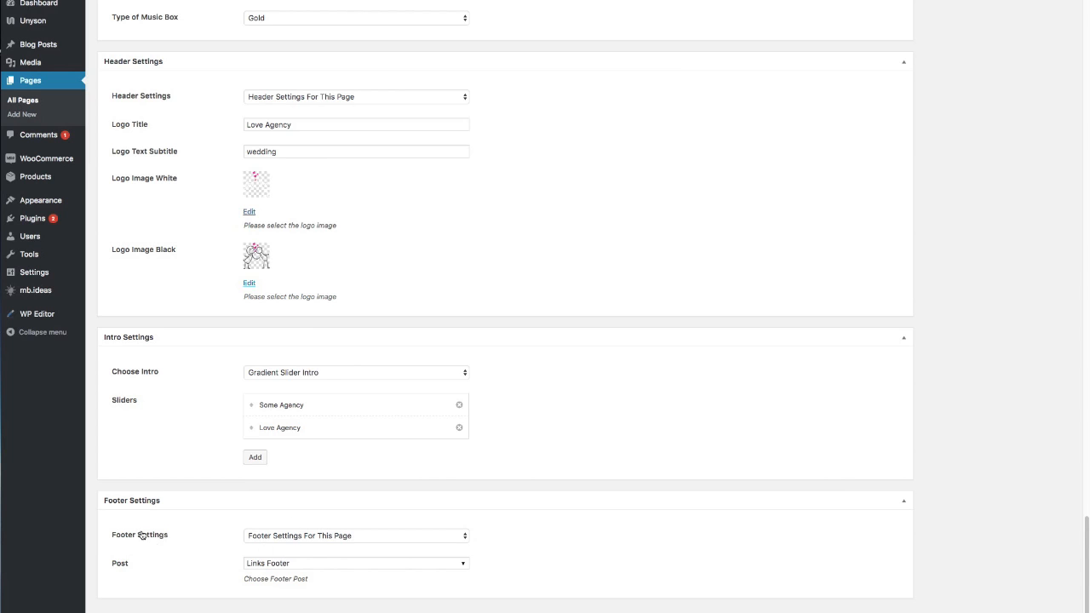
- Return to the page editor and review the Fonts, Dandelions, Flowers and Music settings
scroll(413, 295, up, 15)
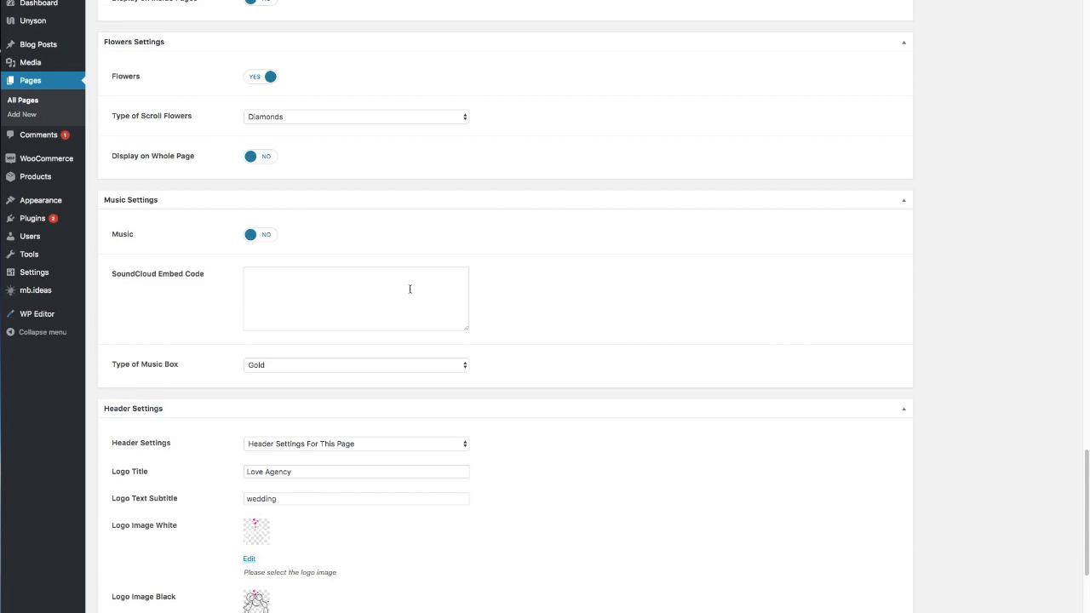
scroll(409, 289, down, 5)
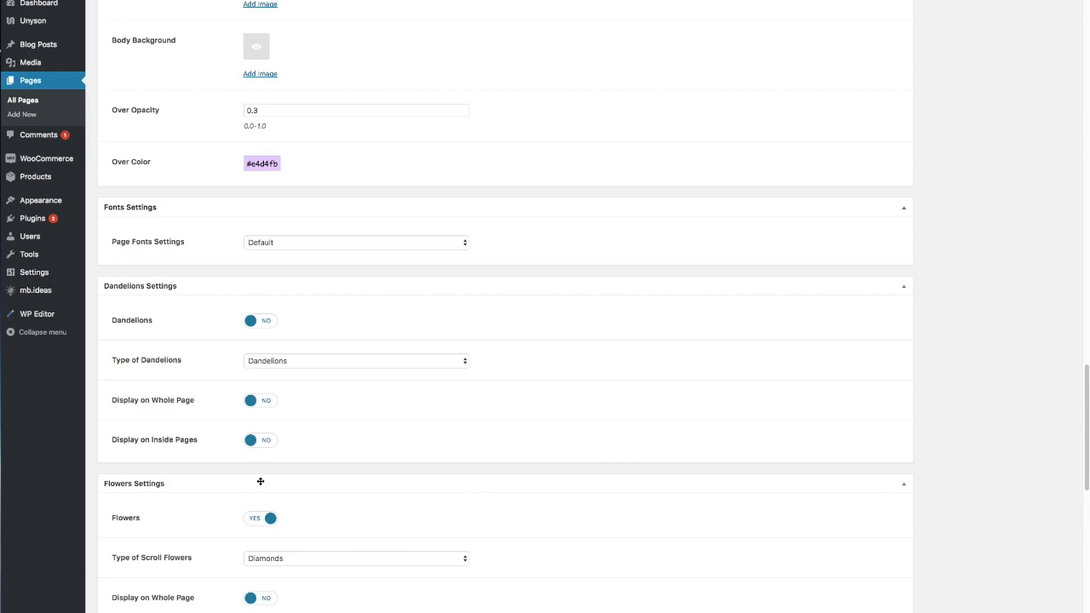
scroll(212, 302, down, 5)
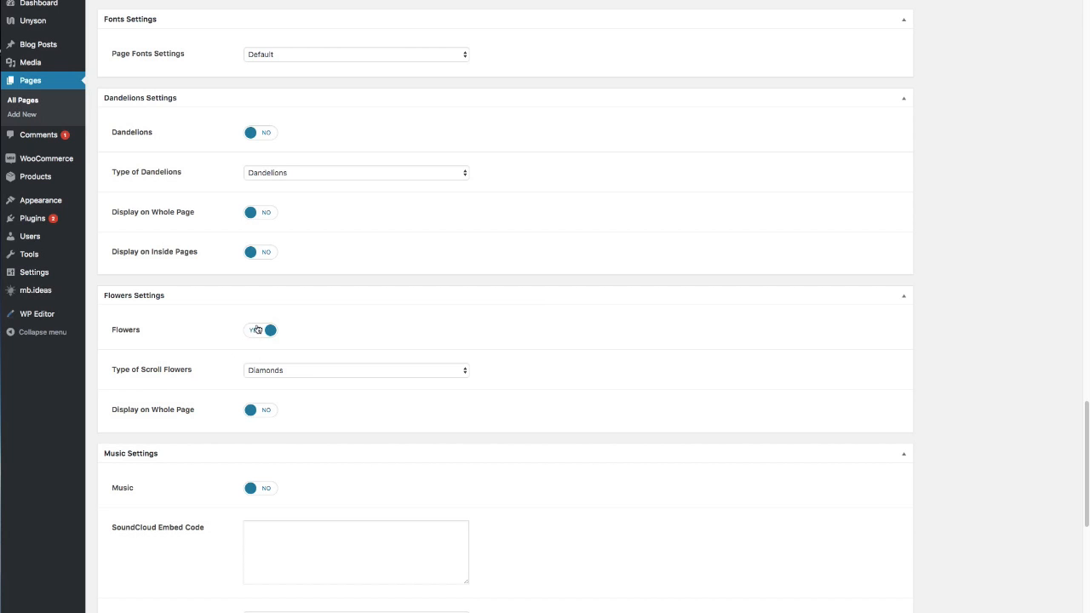
- Set the type of scroll flowers to Blue Roses, enable their display on the whole page, and update the page
click(283, 369)
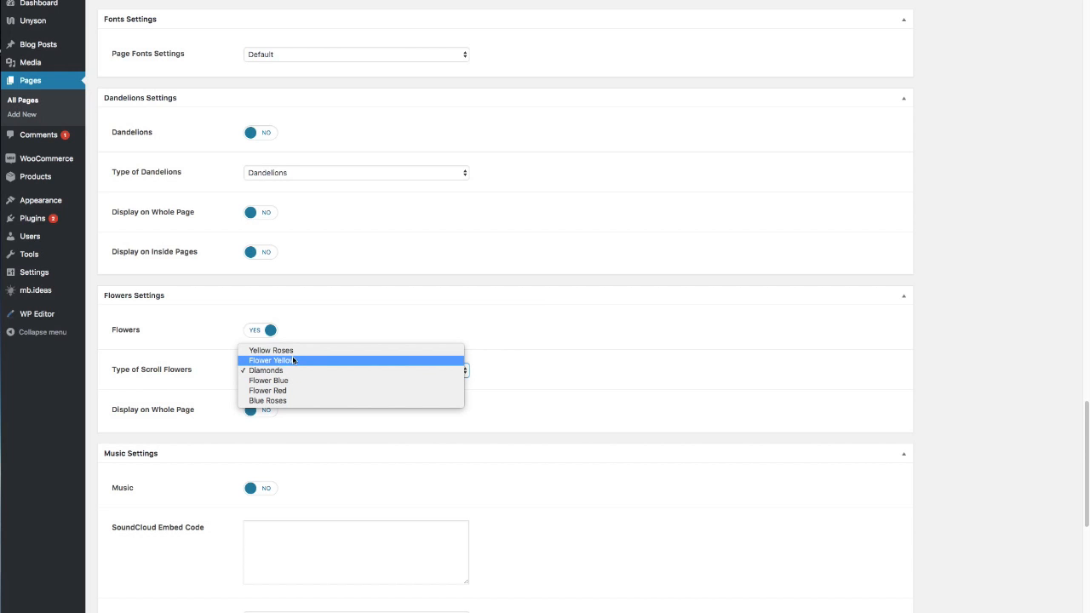
click(290, 401)
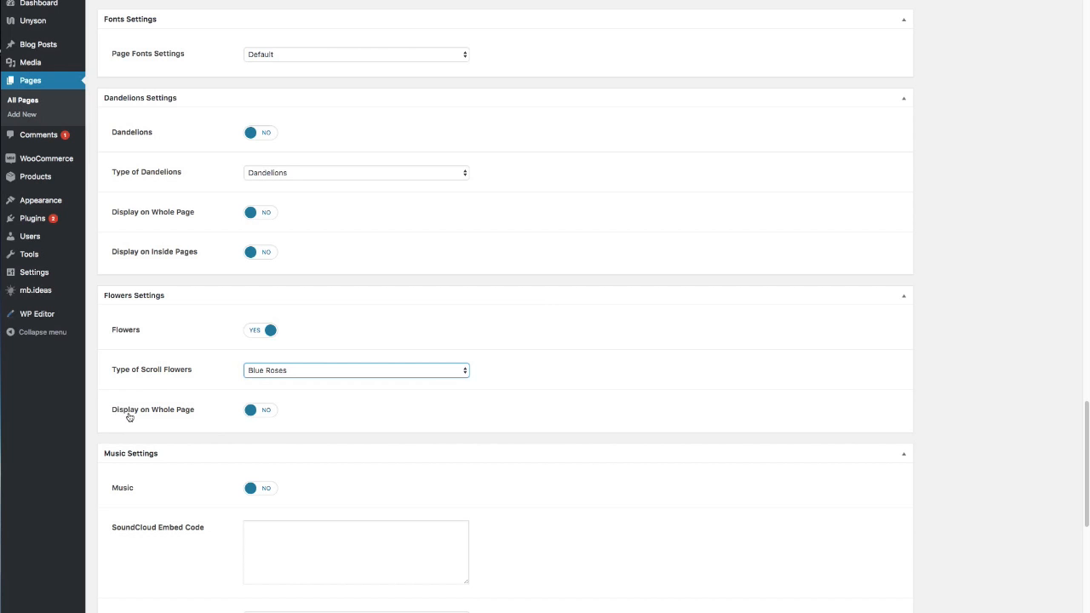
click(275, 414)
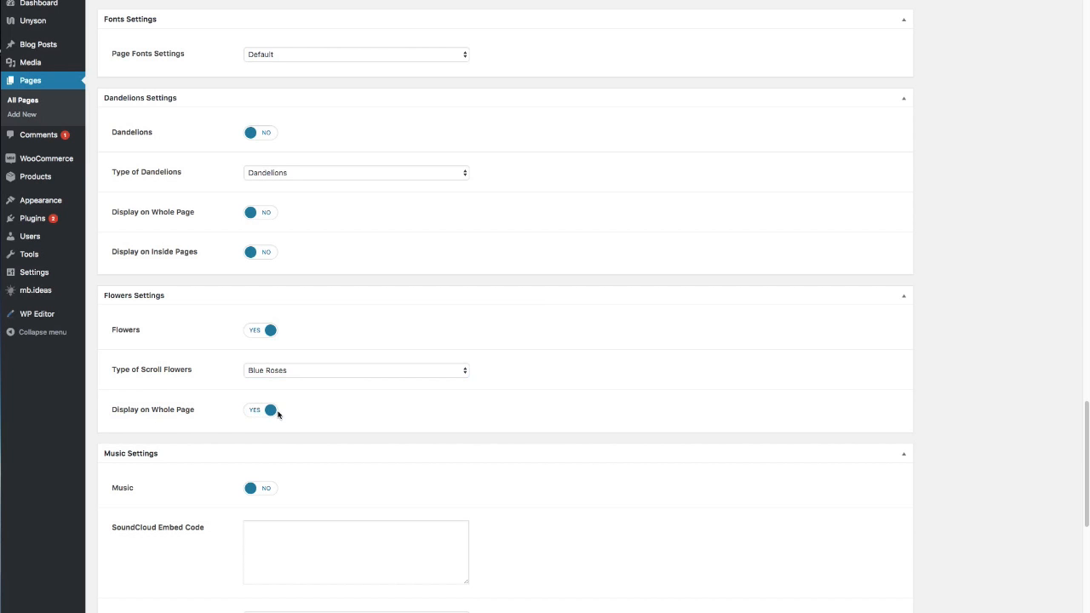
scroll(797, 173, up, 10)
click(884, 80)
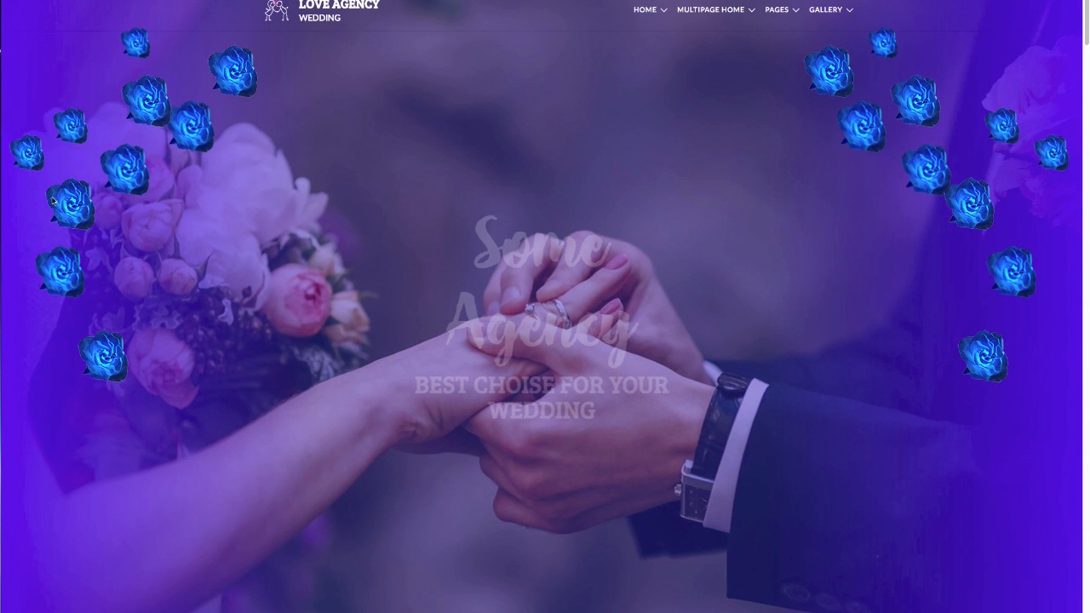
- View the published page and look through the intro, About Agency and Our Services sections to check the scroll flowers
scroll(455, 284, down, 3)
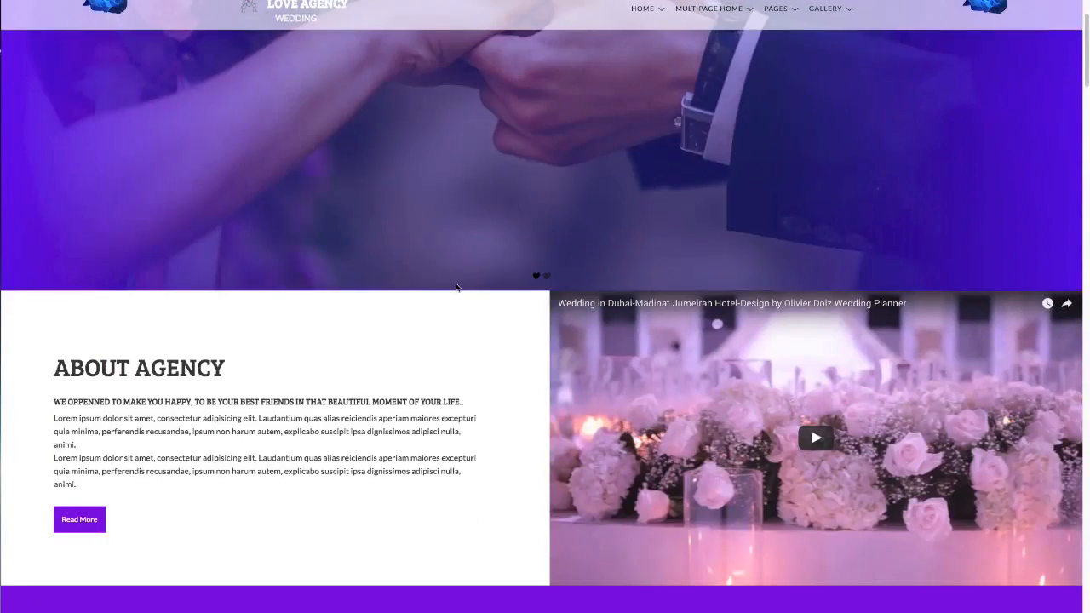
scroll(456, 287, down, 5)
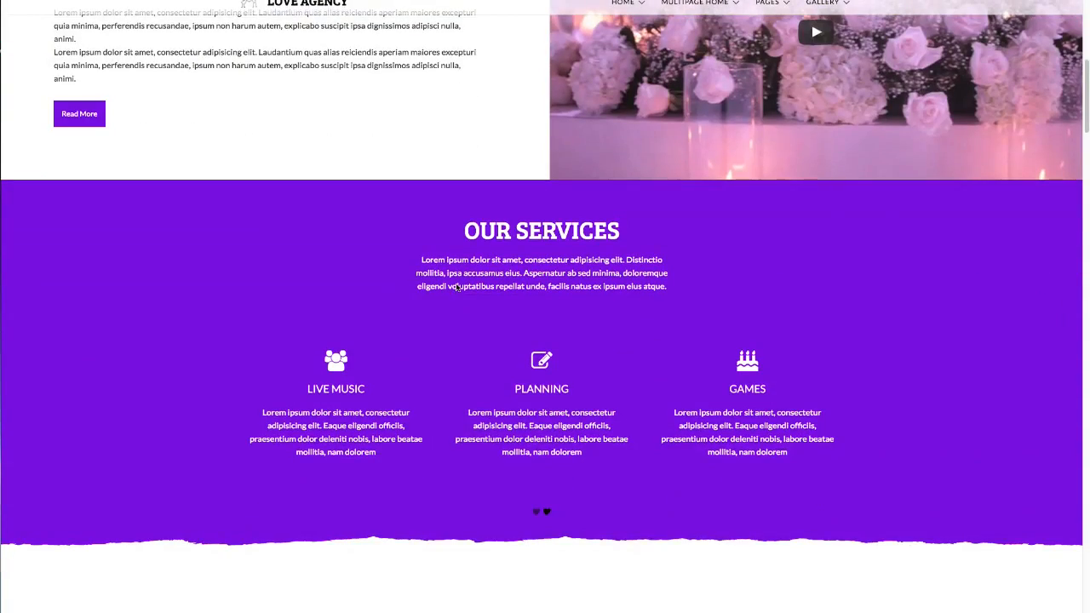
scroll(457, 287, up, 9)
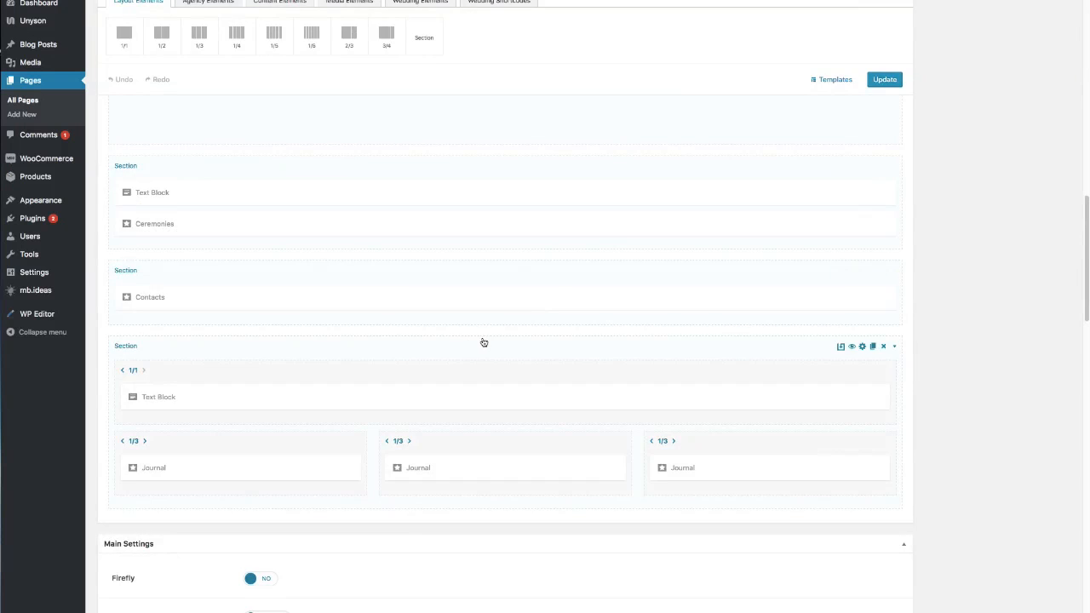
- Return to the page editor, change the type of scroll flowers to Diamonds, and turn the Flowers option off
scroll(411, 367, down, 10)
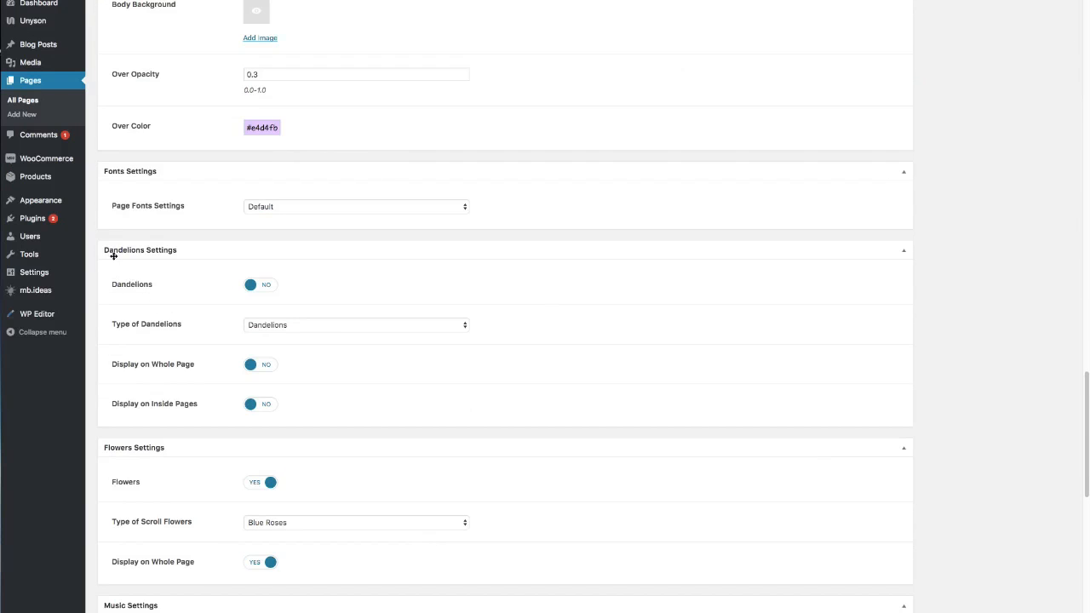
scroll(120, 273, down, 3)
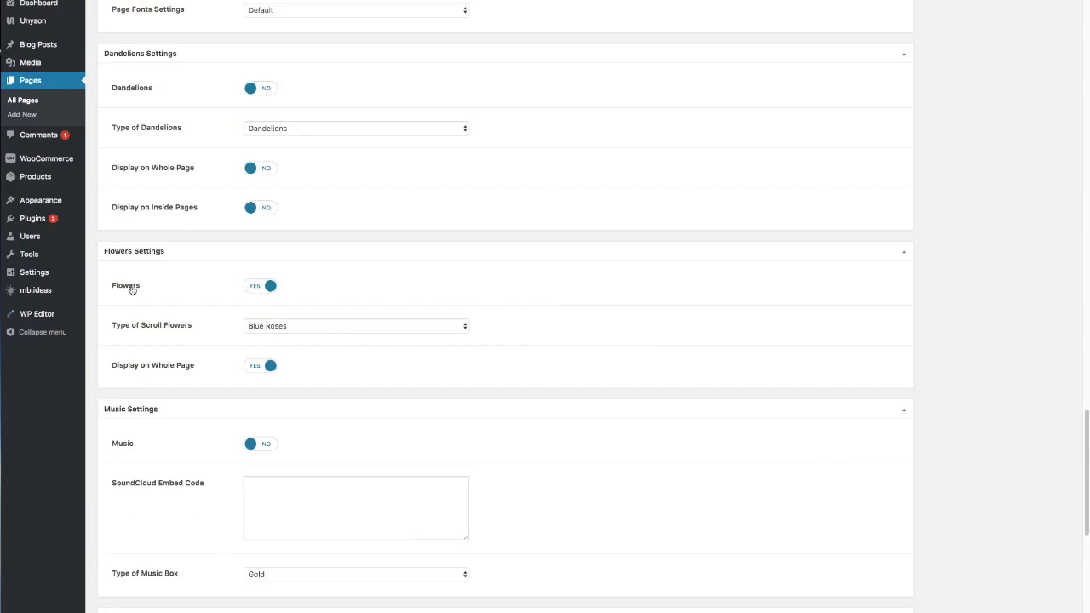
click(286, 327)
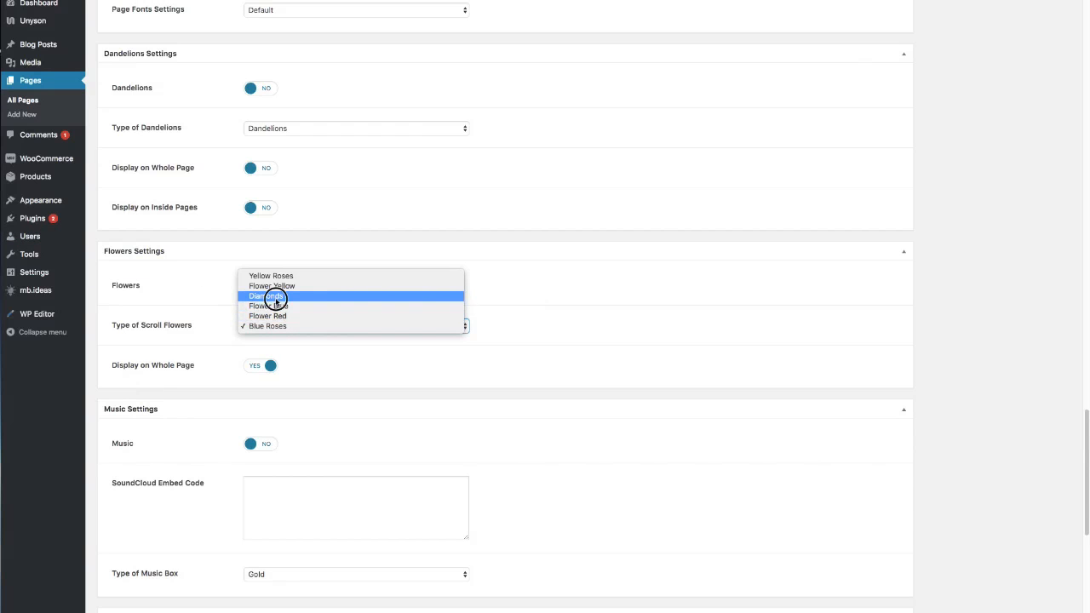
click(277, 298)
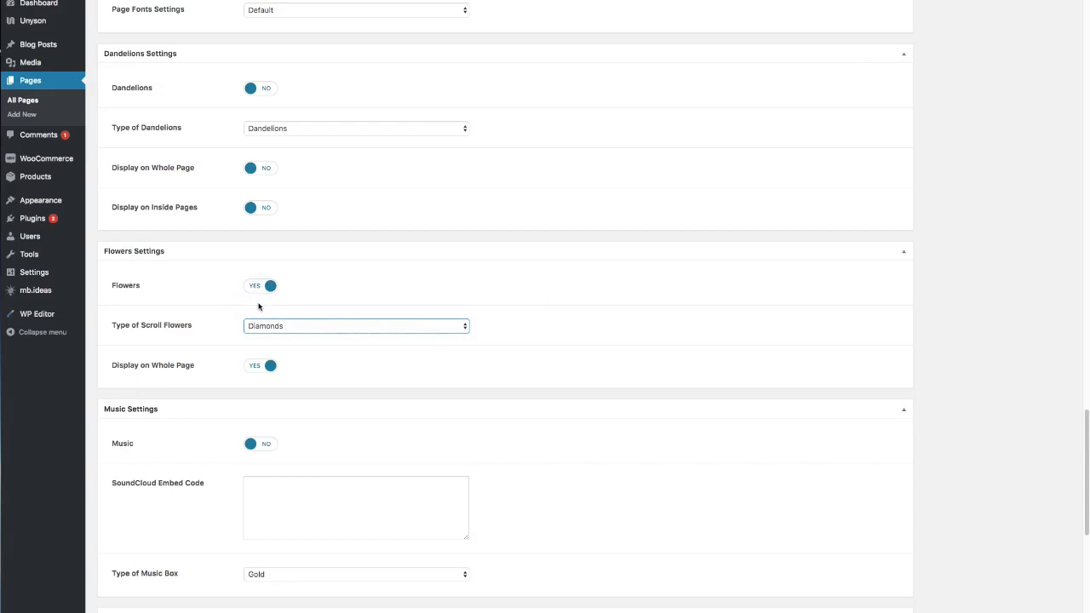
click(255, 368)
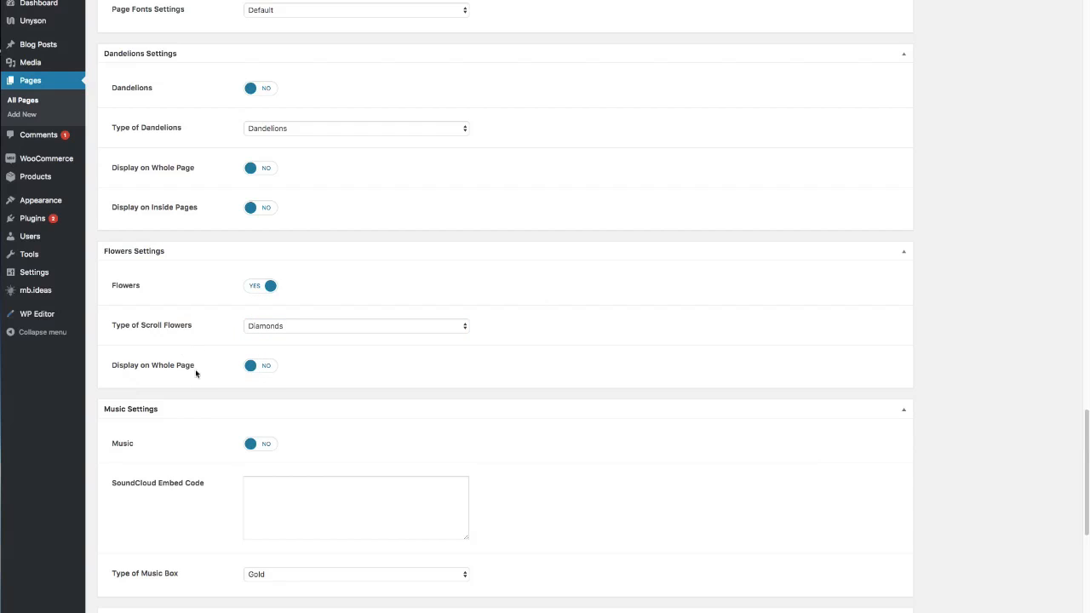
click(270, 368)
click(252, 290)
- Enable Dandelions with the type Dandelions and display on inside pages, and update the page
scroll(291, 288, up, 1)
scroll(291, 289, up, 1)
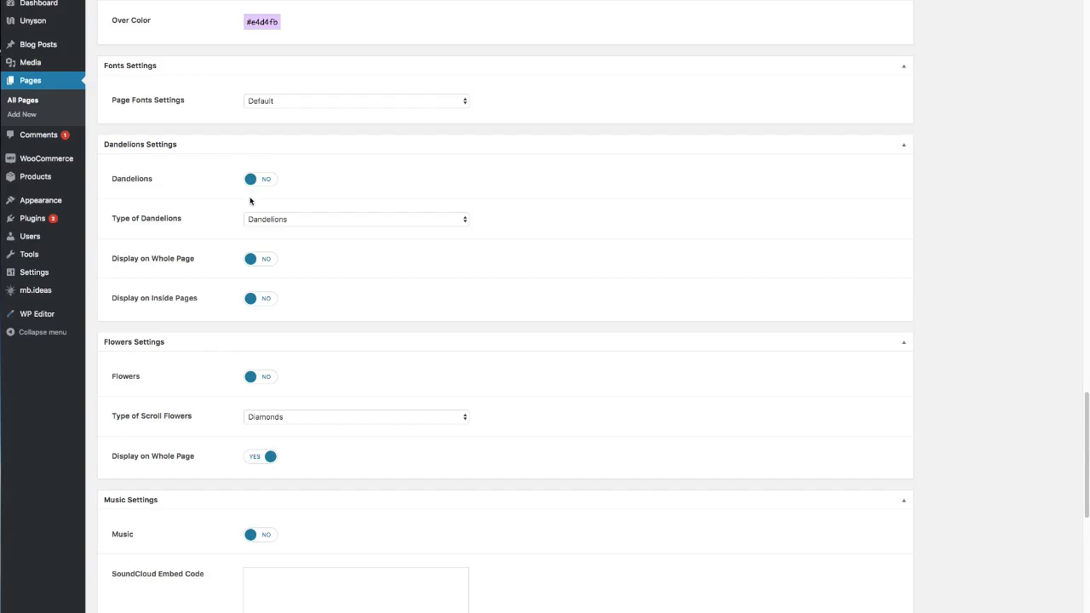
scroll(249, 200, up, 1)
click(275, 228)
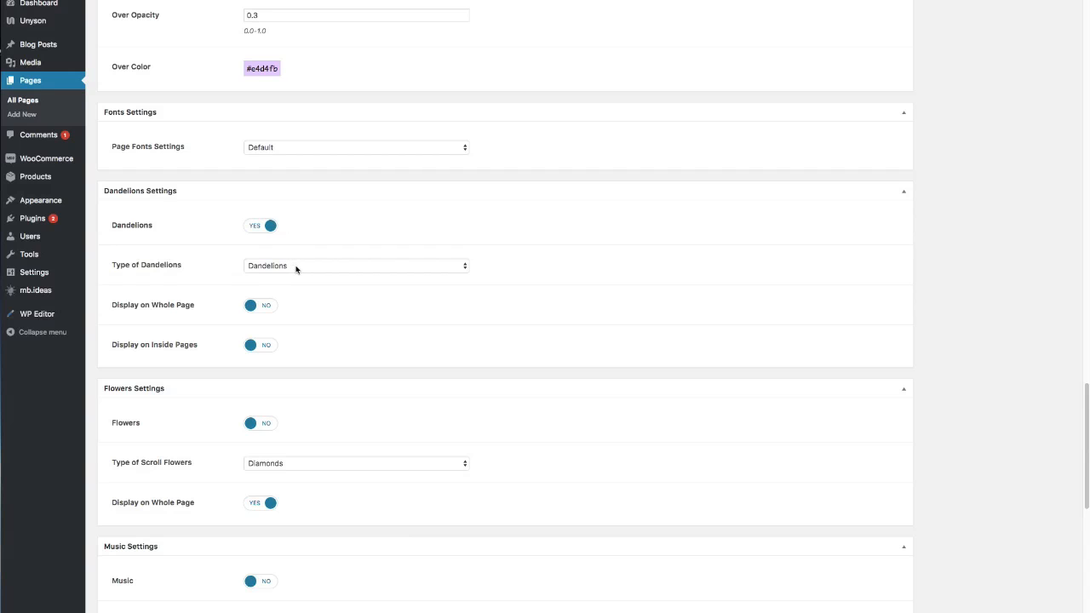
click(295, 268)
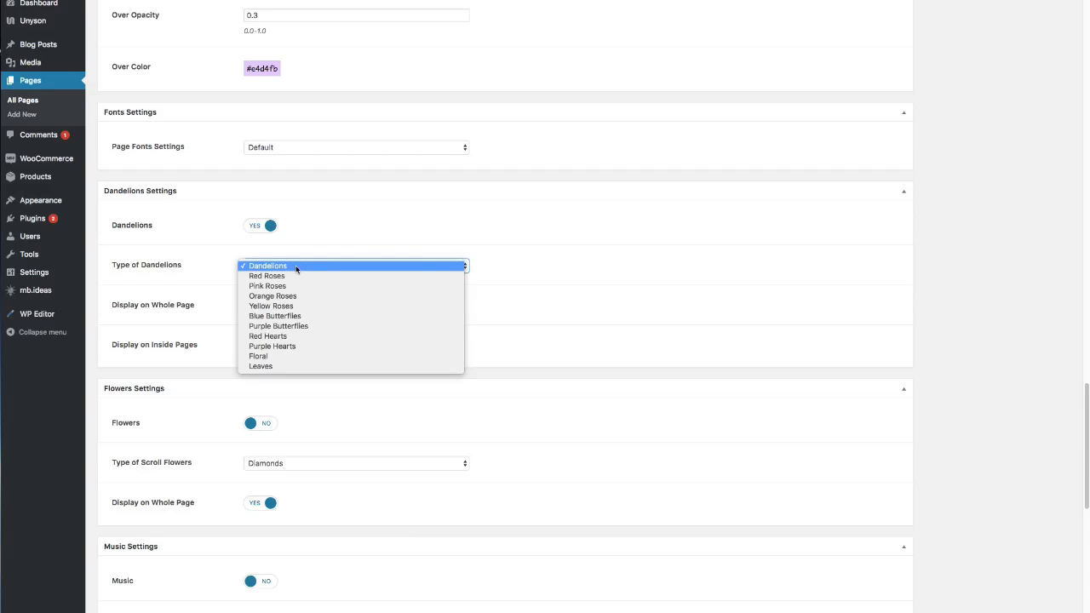
click(274, 268)
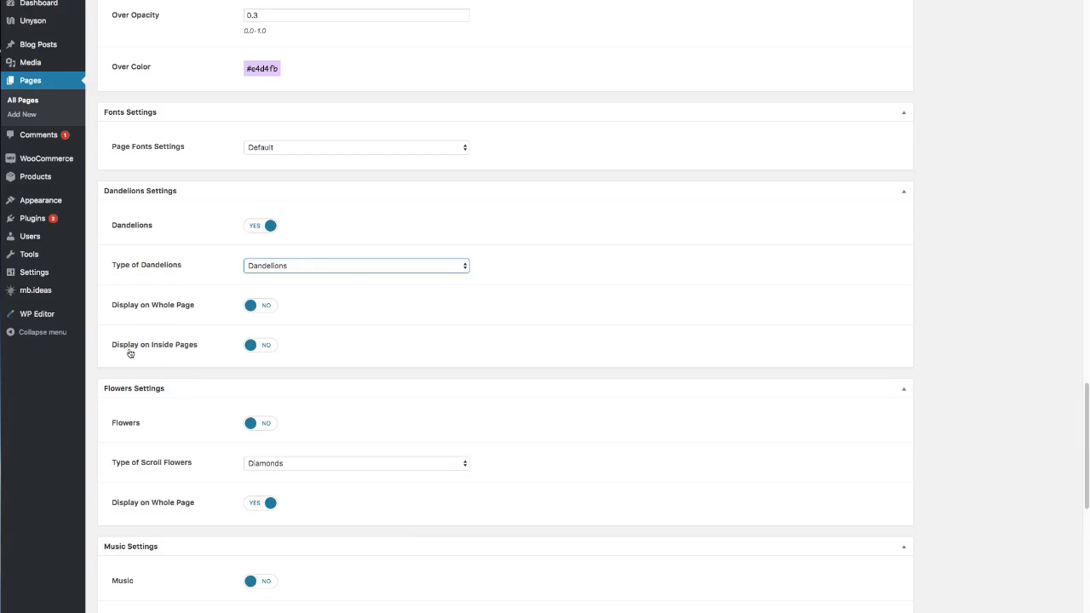
click(272, 349)
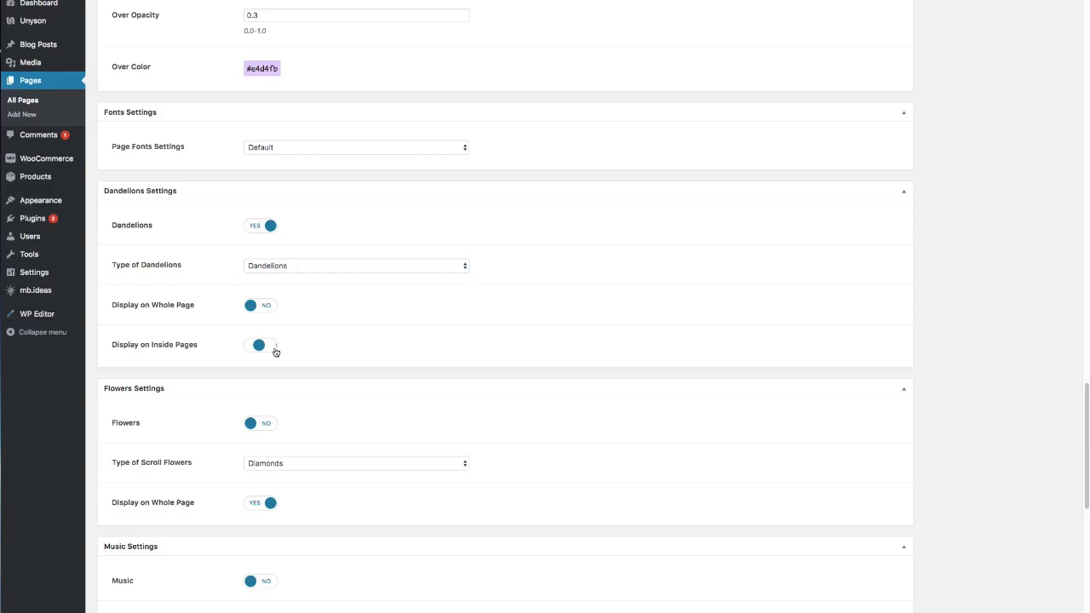
scroll(506, 285, up, 15)
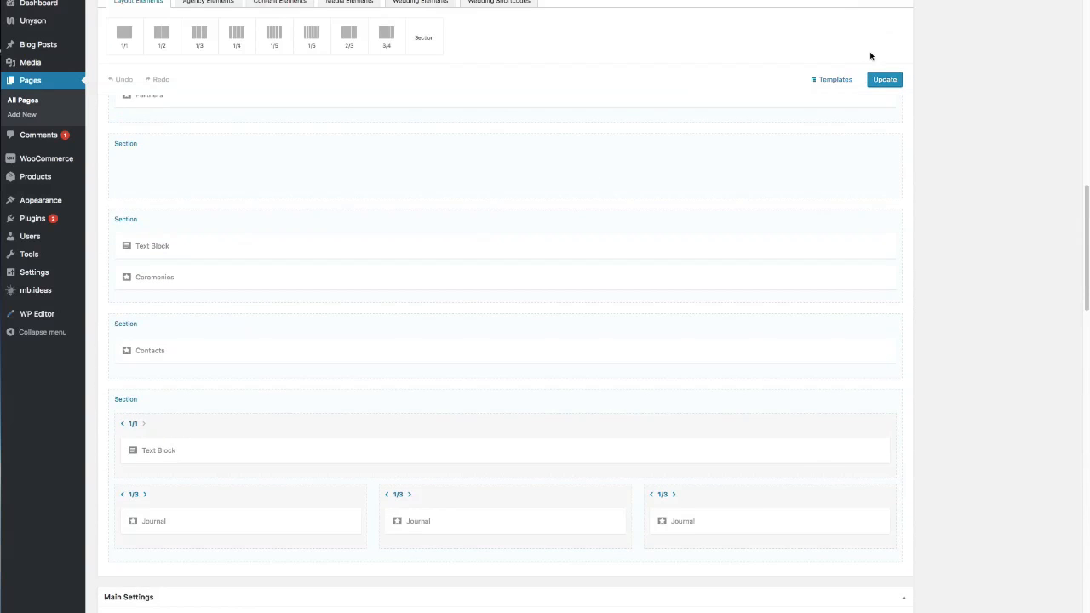
click(884, 79)
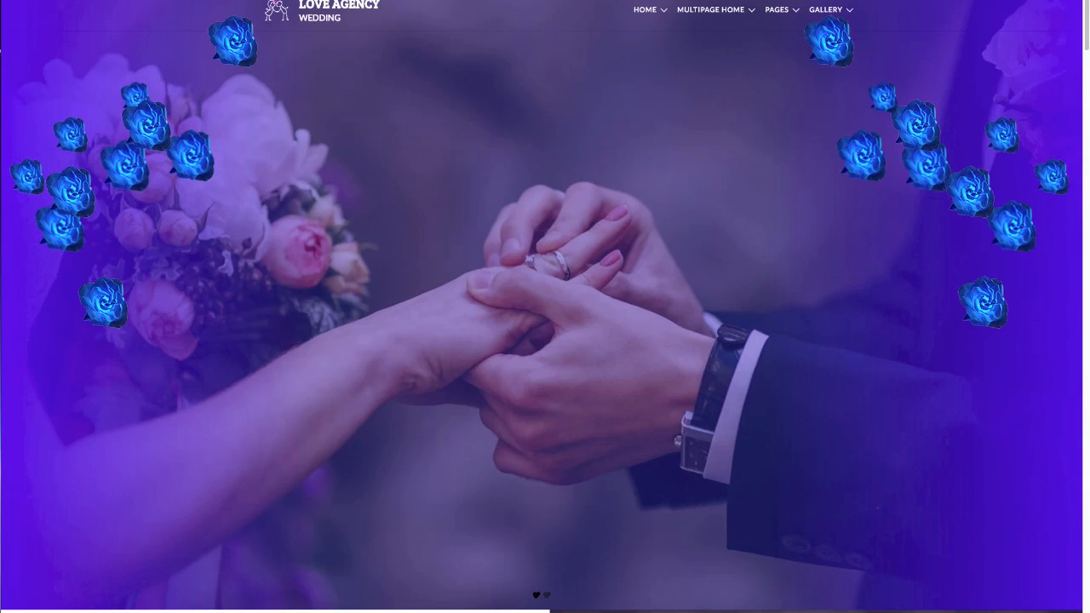
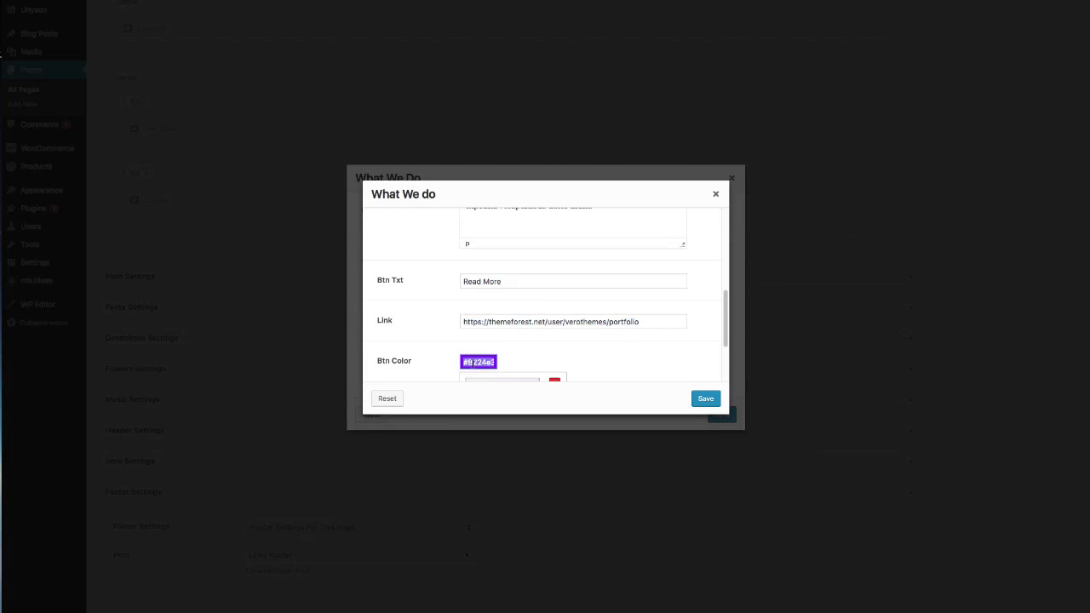
- Adjust the button color of the What We Do item in the color picker, starting from blue #1e73be, and save the item
scroll(584, 348, down, 2)
click(526, 363)
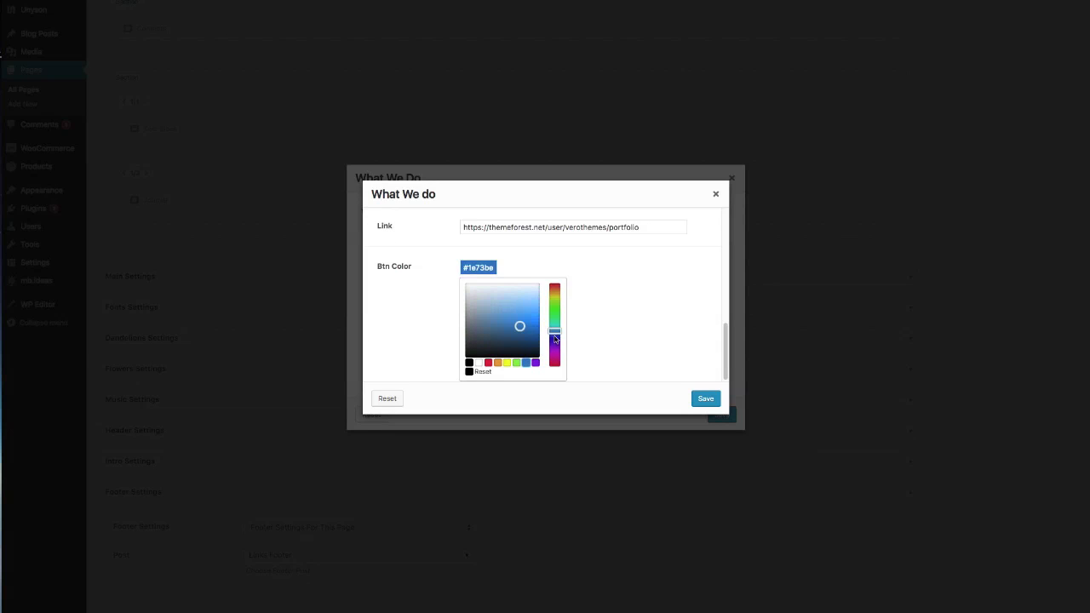
drag(553, 333, 555, 335)
click(706, 399)
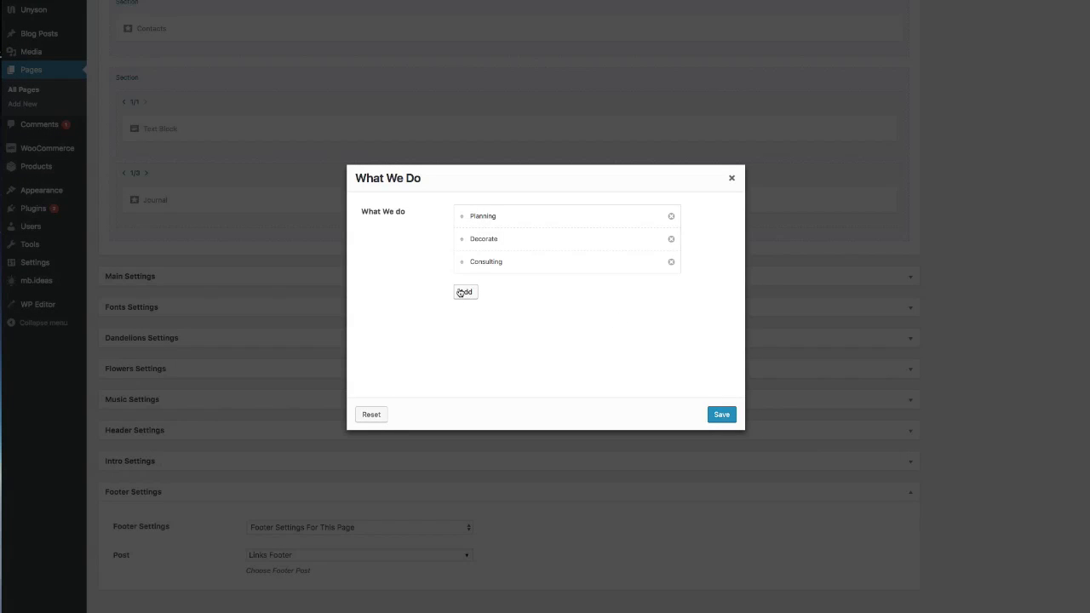
- Save the What We Do element without filling in a new blank item, and update the page to check its published section
click(466, 293)
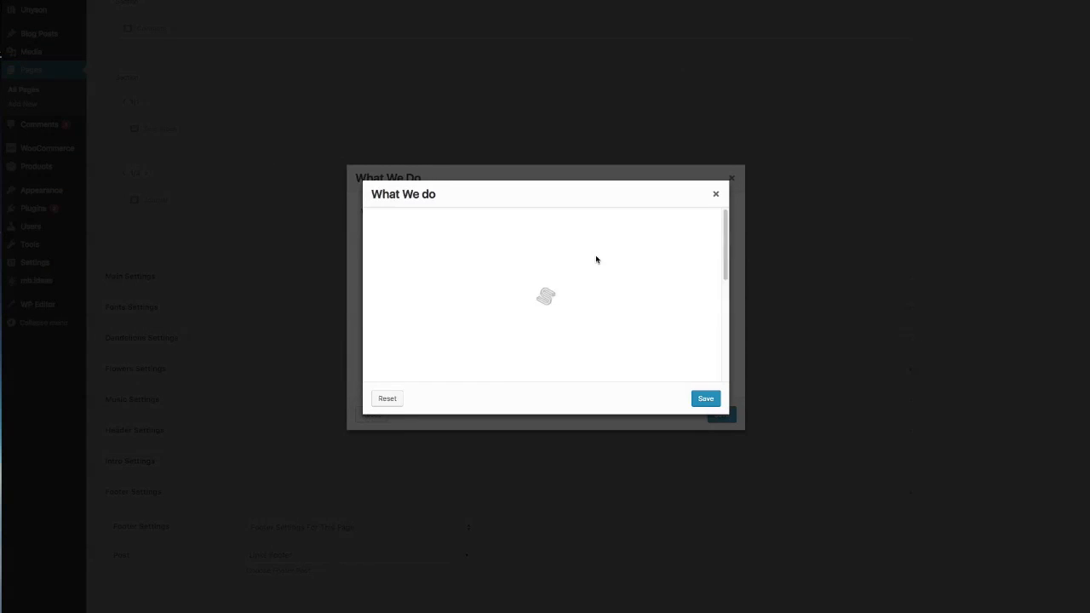
click(715, 194)
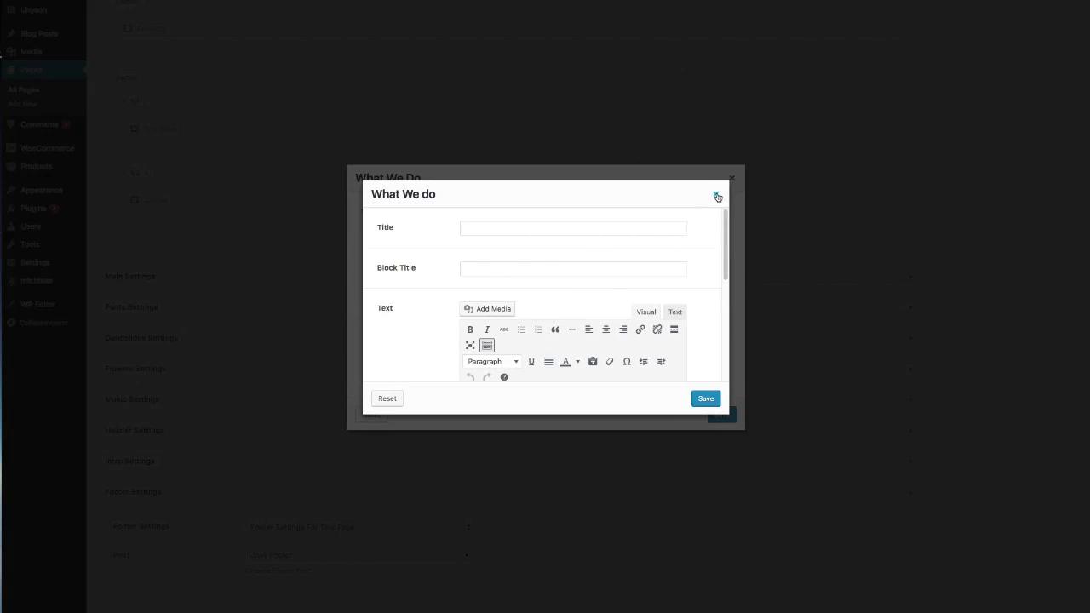
click(721, 415)
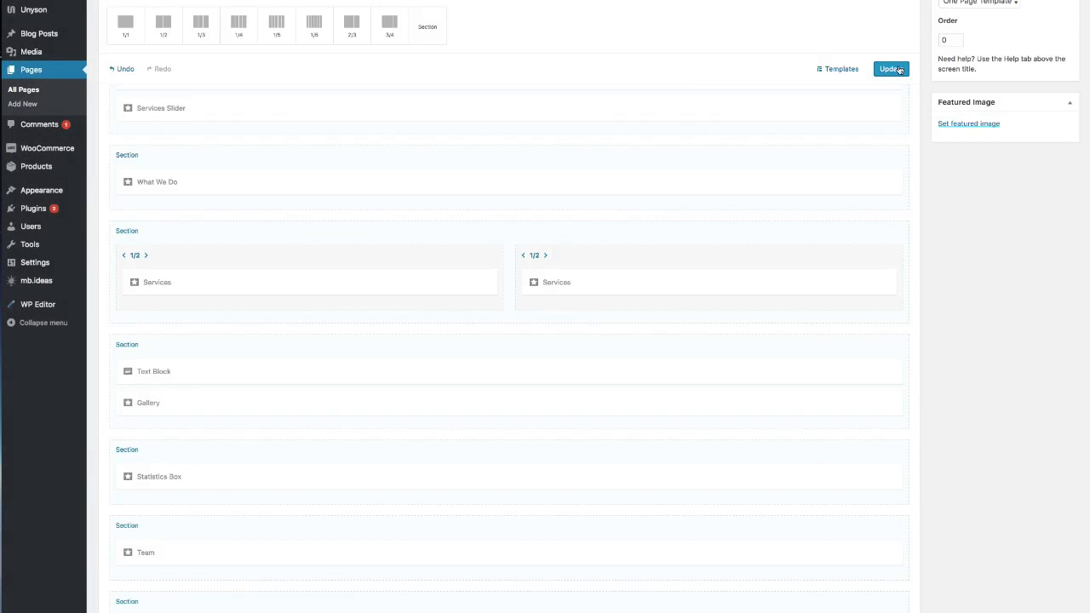
click(900, 69)
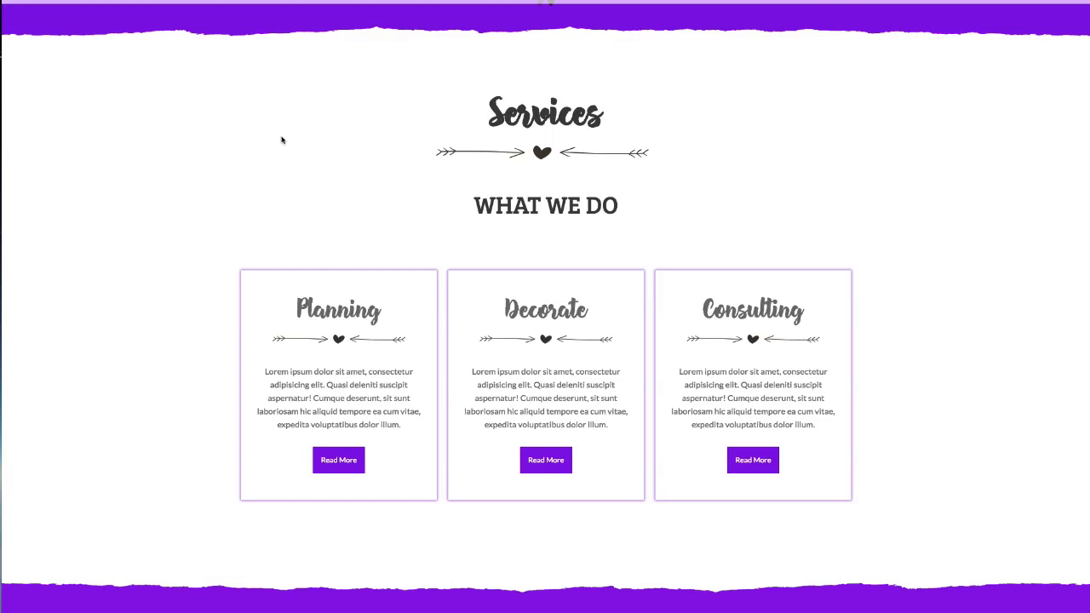
scroll(282, 140, down, 2)
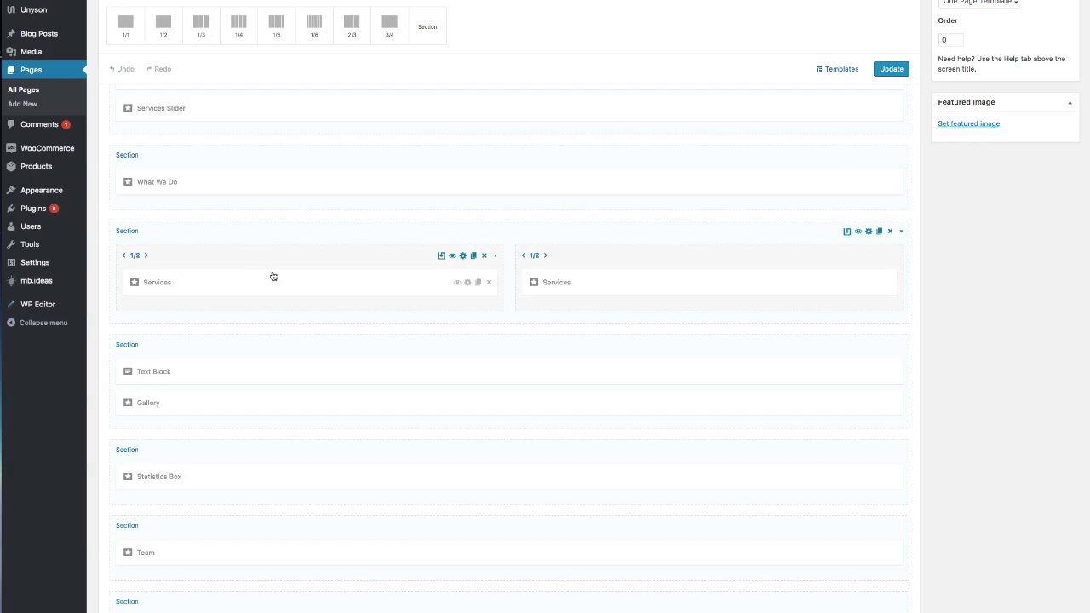
- Turn off Grunge Borders in the settings of the section containing What We Do, save the section, and update the page
double_click(394, 162)
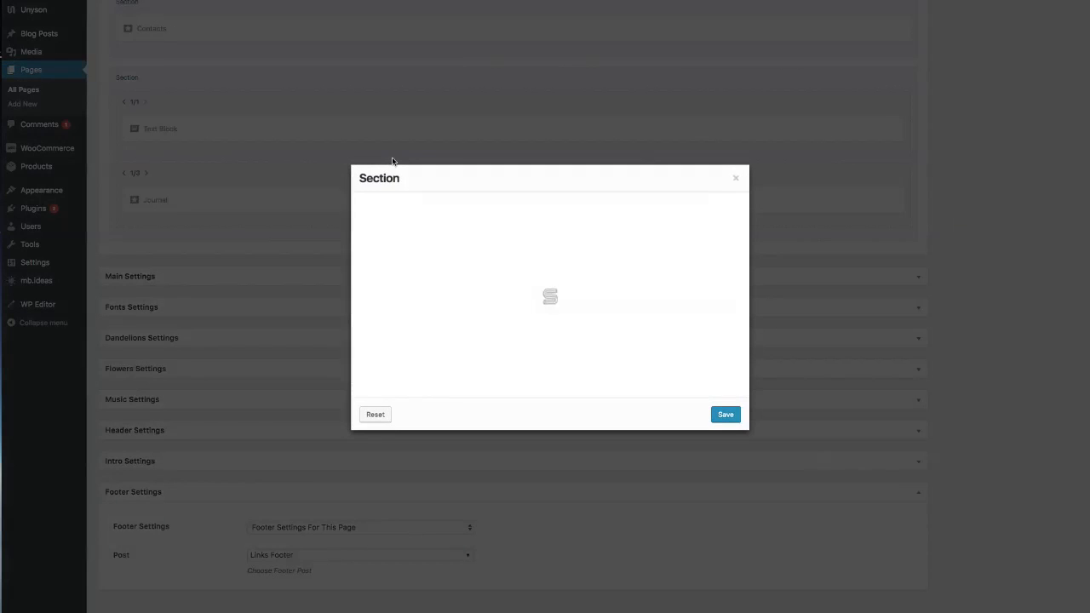
scroll(480, 276, down, 2)
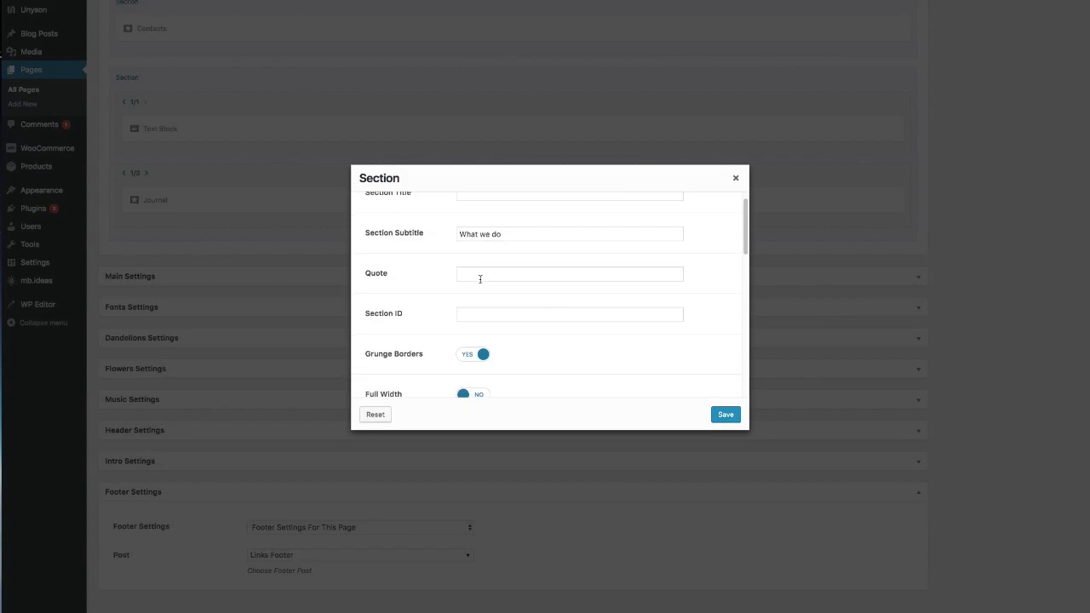
drag(366, 345, 433, 347)
click(467, 345)
scroll(530, 300, down, 3)
click(726, 415)
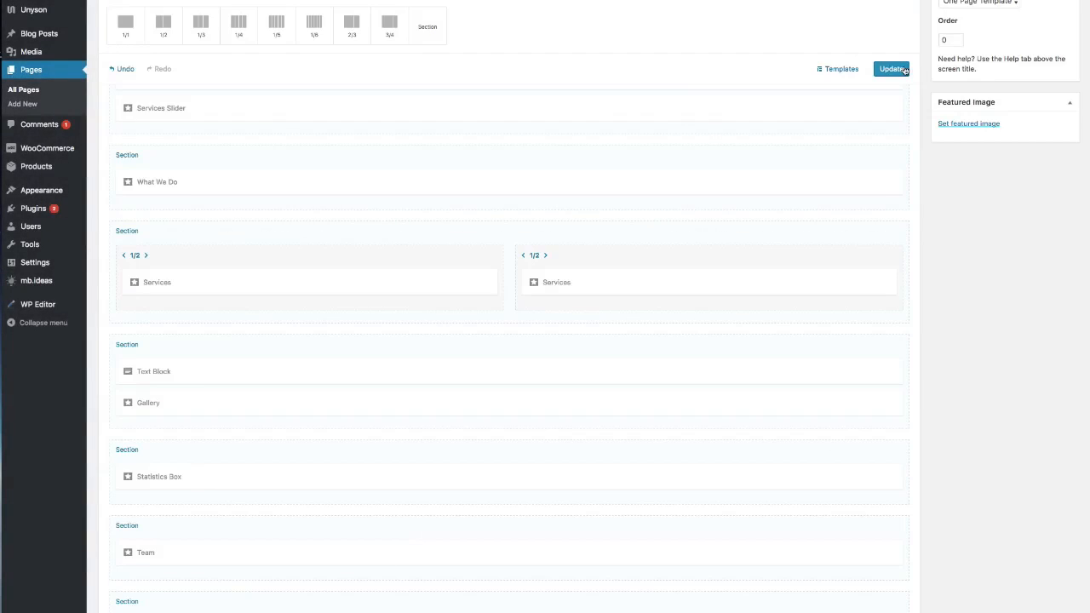
click(905, 70)
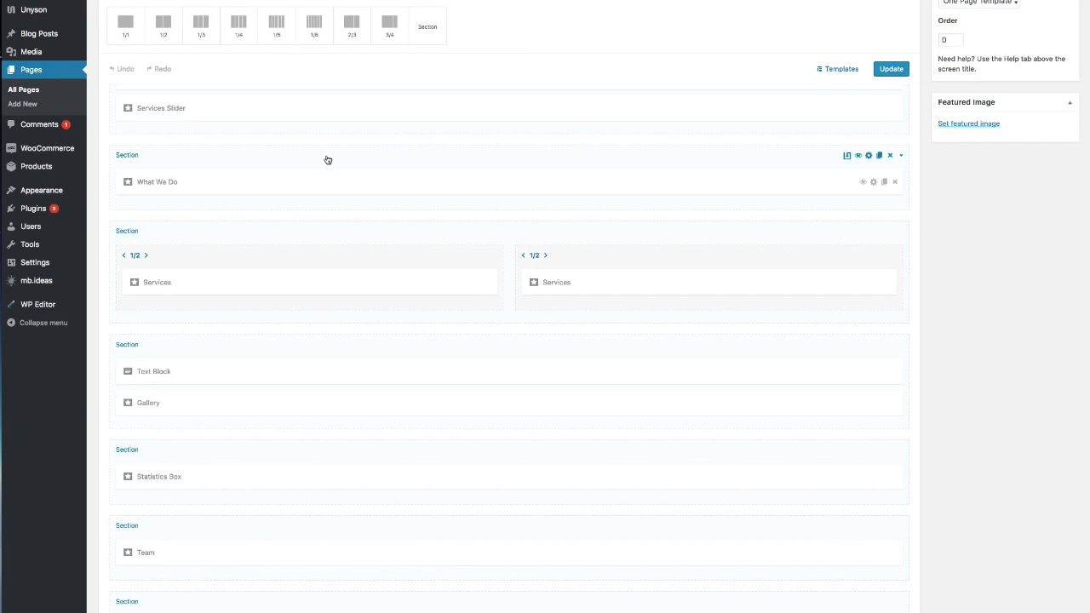
- Set the wooden LOVE hearts photo from the media library as the background image of the section containing What We Do
click(387, 160)
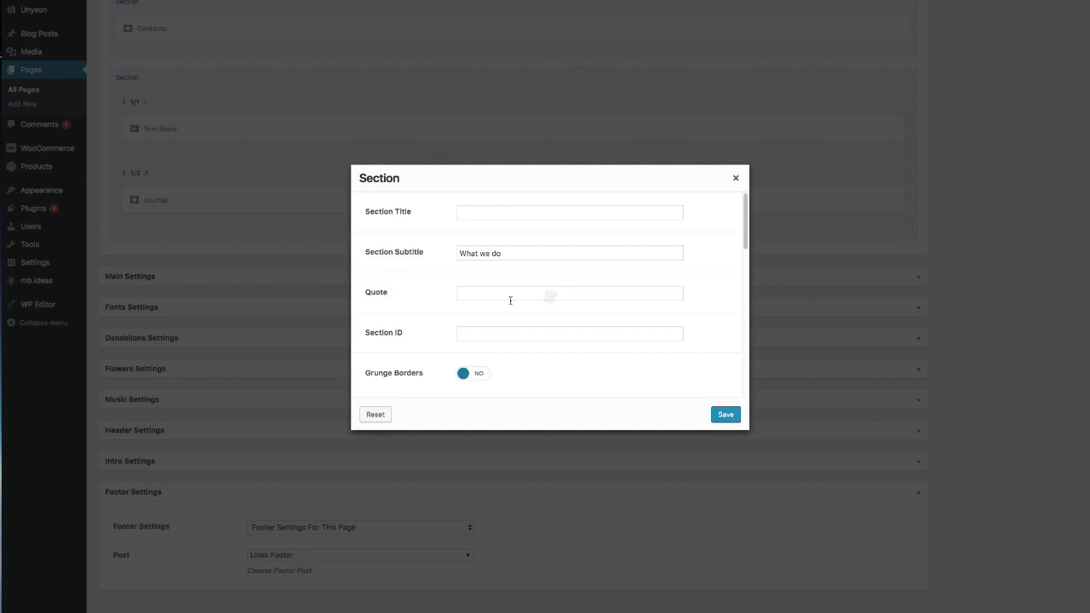
scroll(479, 309, down, 10)
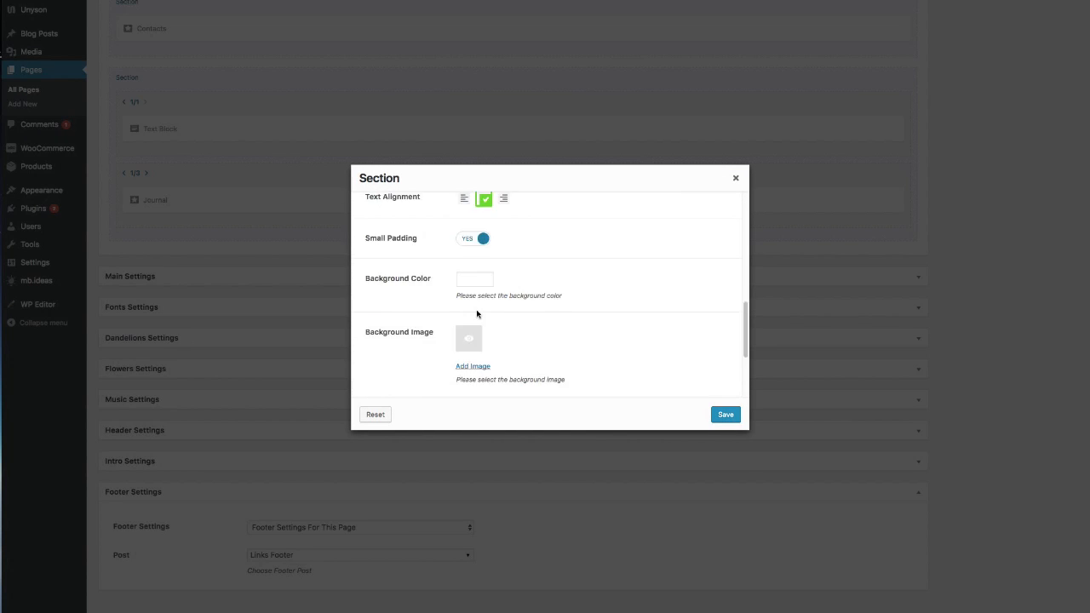
scroll(460, 290, up, 1)
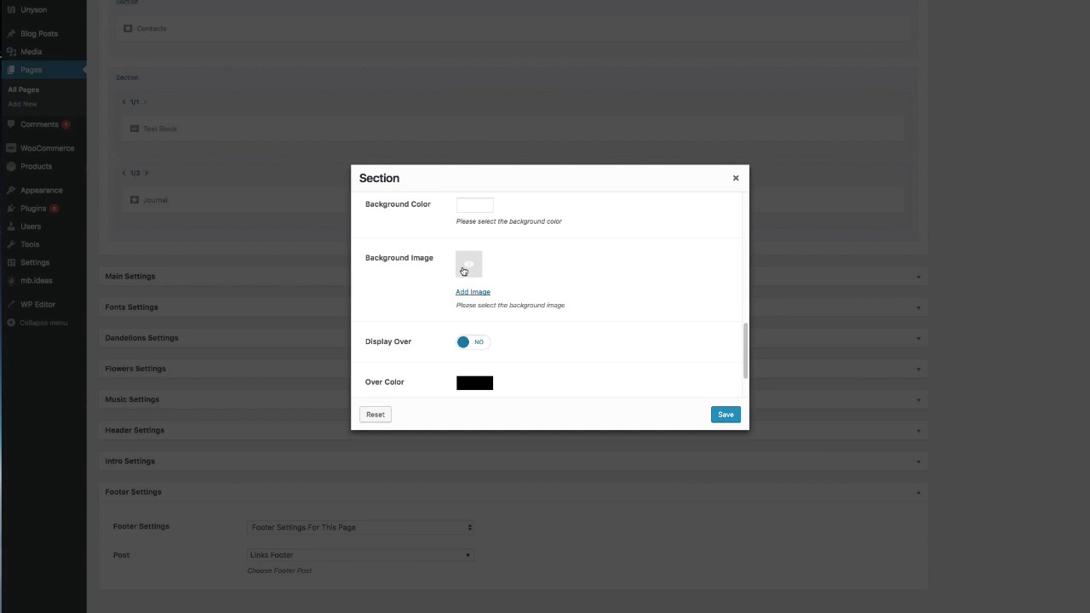
click(479, 261)
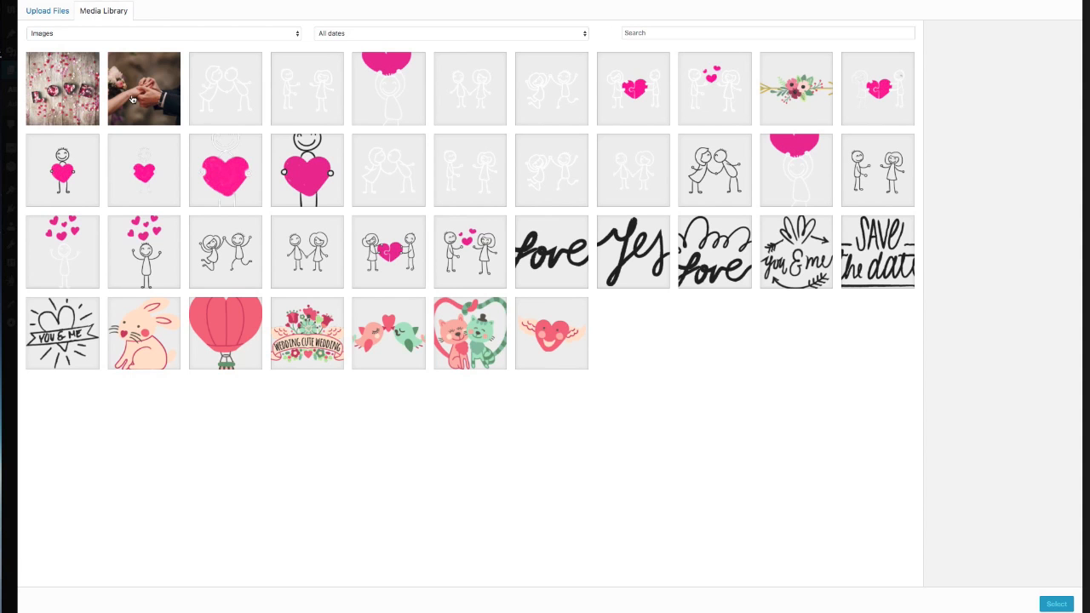
click(82, 92)
click(1056, 604)
- Turn on Display Over with opacity 0.6 for the What We Do section and save the section
scroll(465, 332, down, 2)
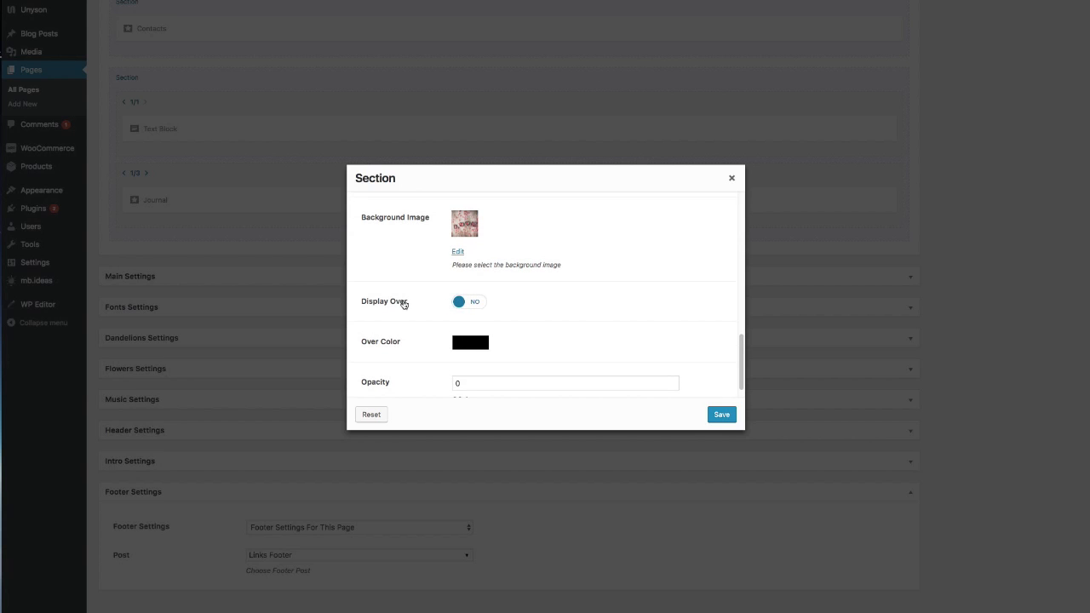
click(480, 305)
scroll(426, 314, down, 1)
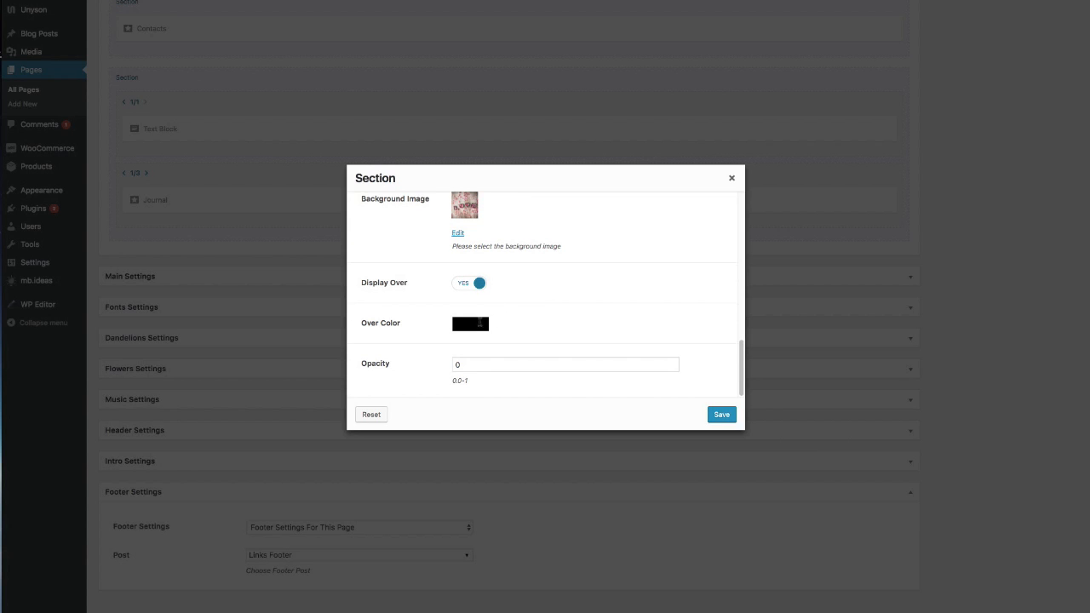
click(477, 370)
text(.6)
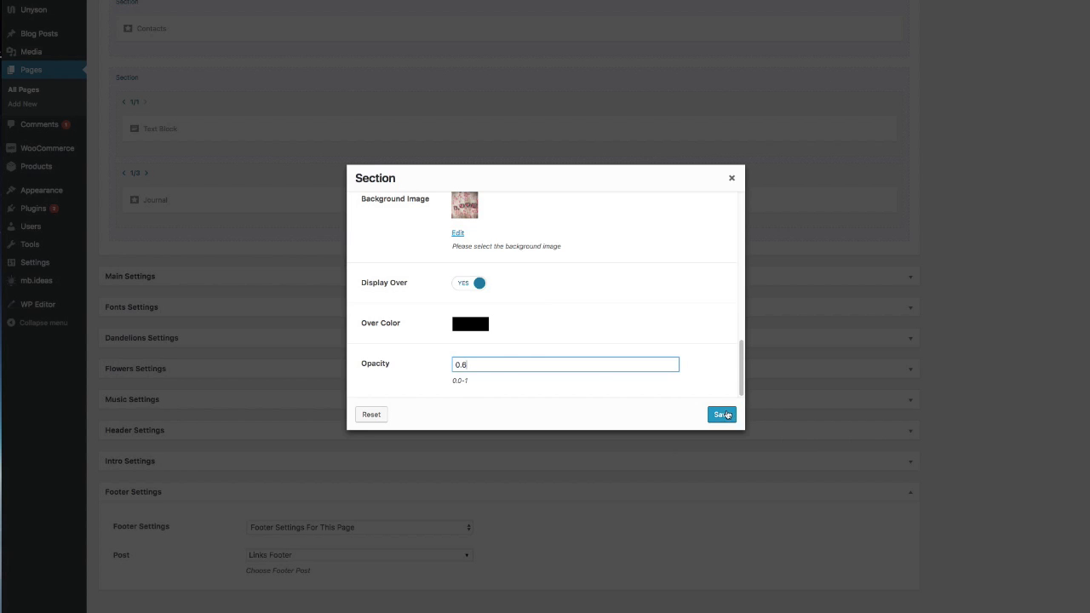
click(723, 415)
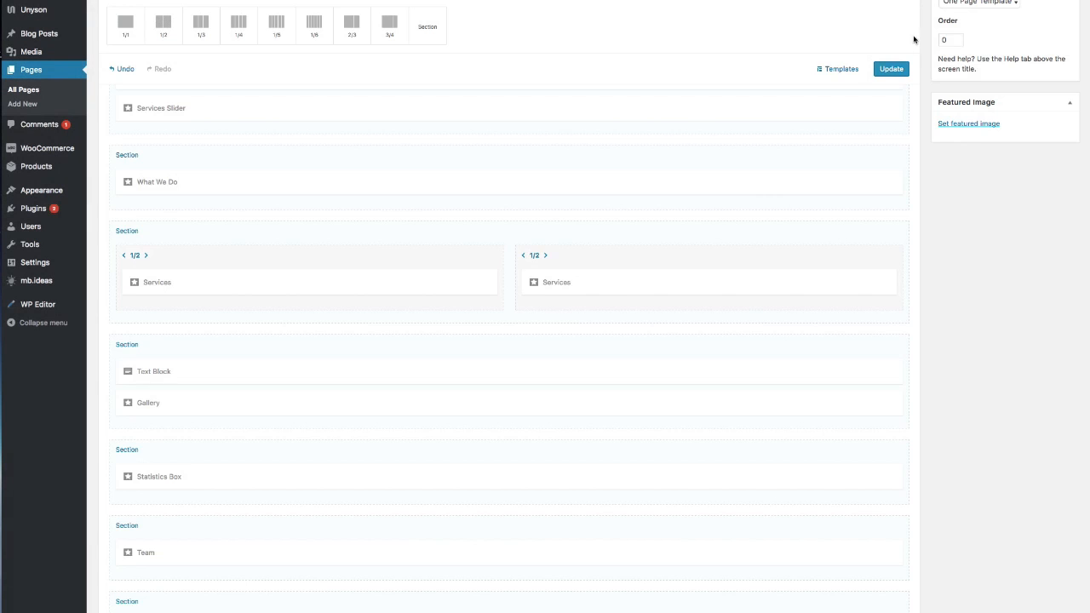
- Update the page and examine the What We Do section with its overlay on the published page
click(895, 72)
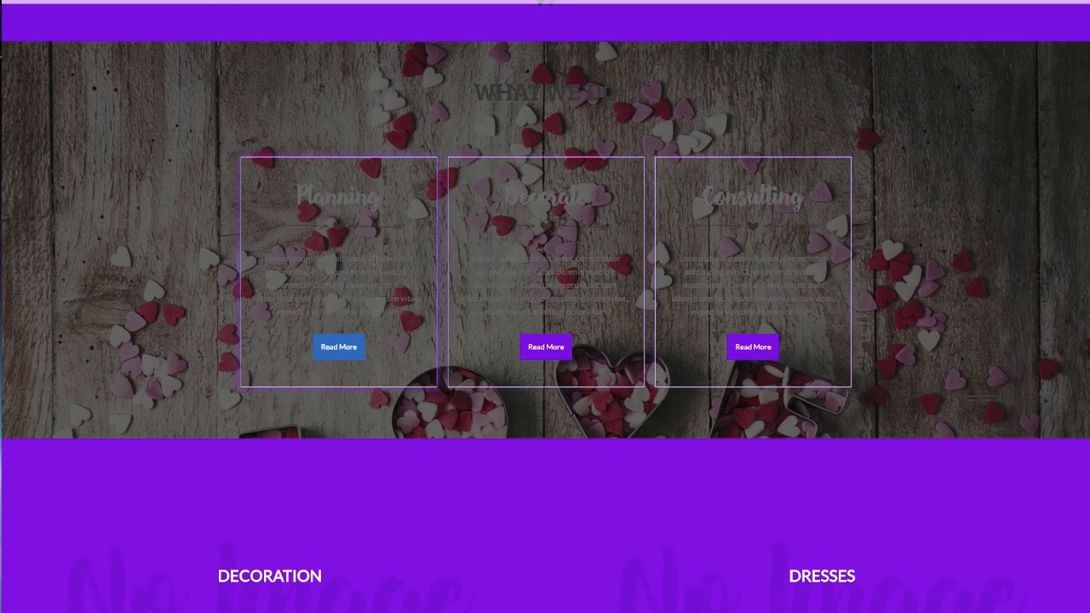
scroll(78, 109, up, 2)
scroll(122, 248, down, 2)
scroll(129, 243, up, 1)
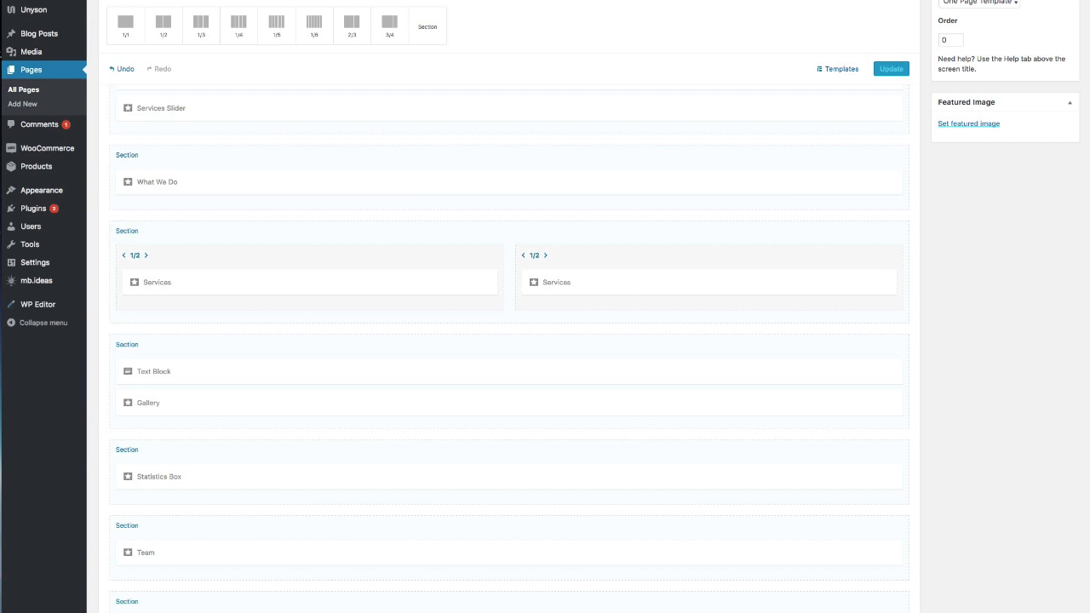
- Turn on White Text and Parallax in the settings of the section containing What We Do, and save the section
click(418, 229)
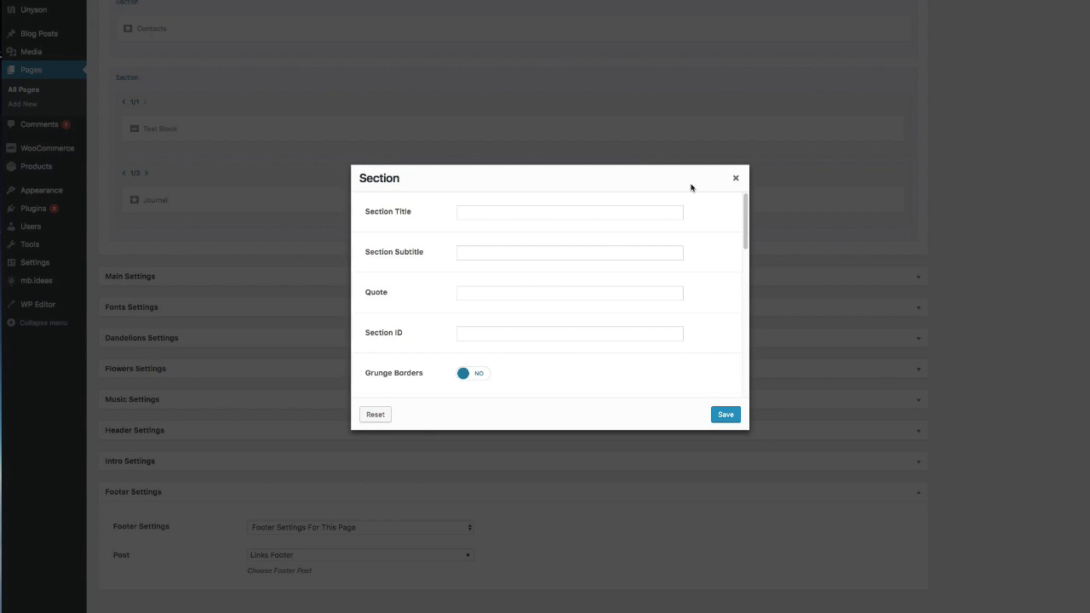
click(735, 181)
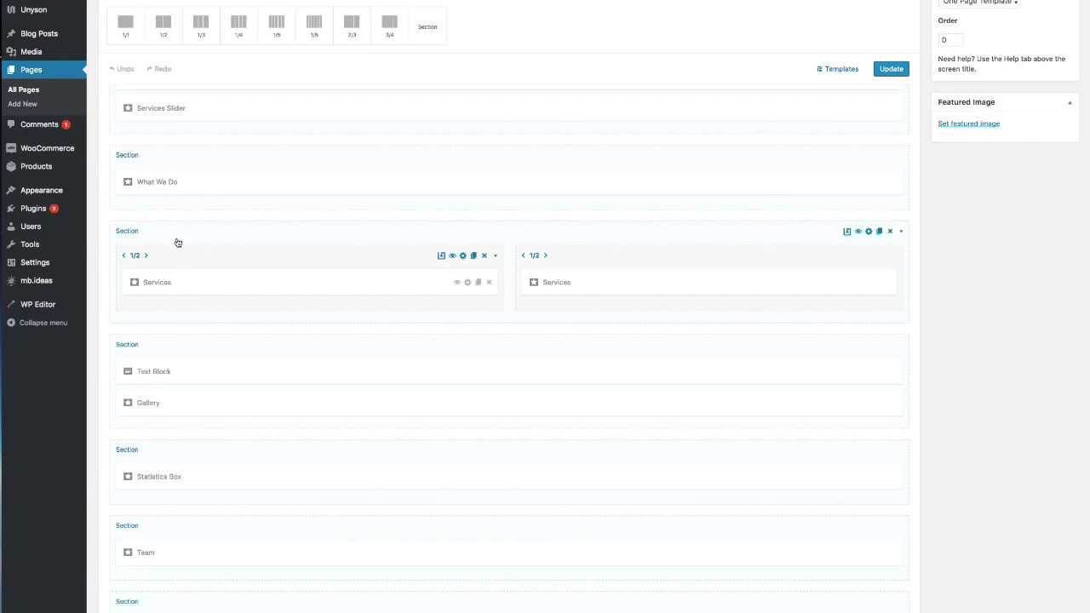
click(350, 161)
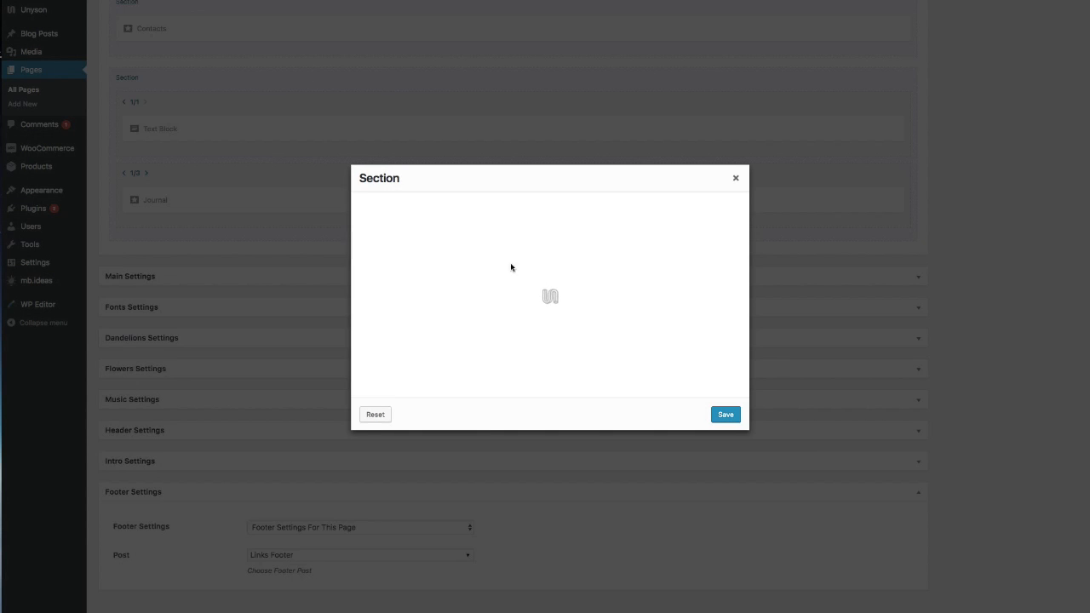
scroll(426, 335, down, 3)
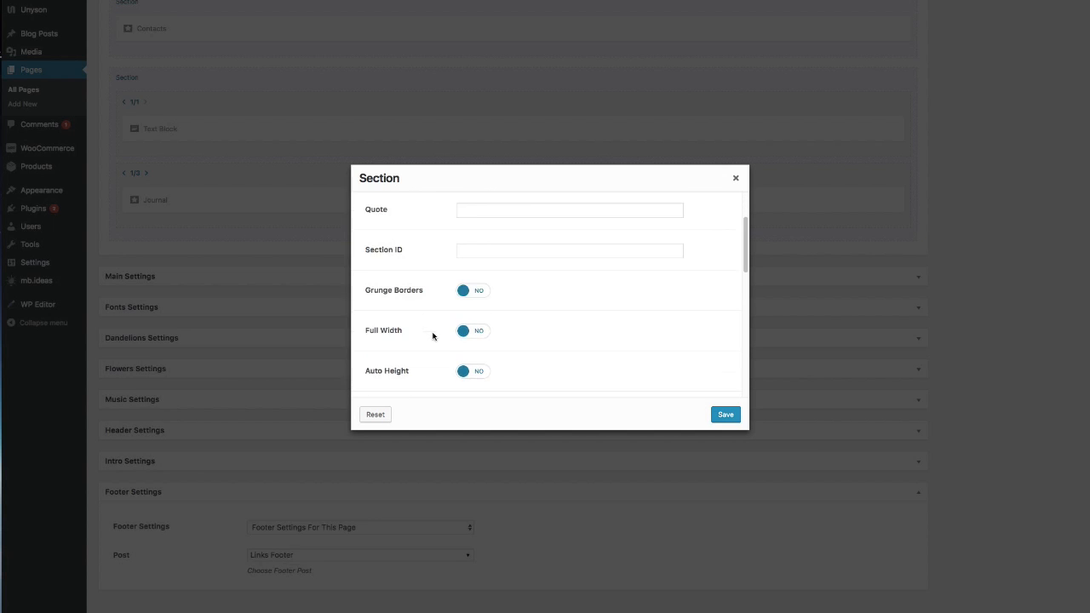
scroll(432, 335, down, 3)
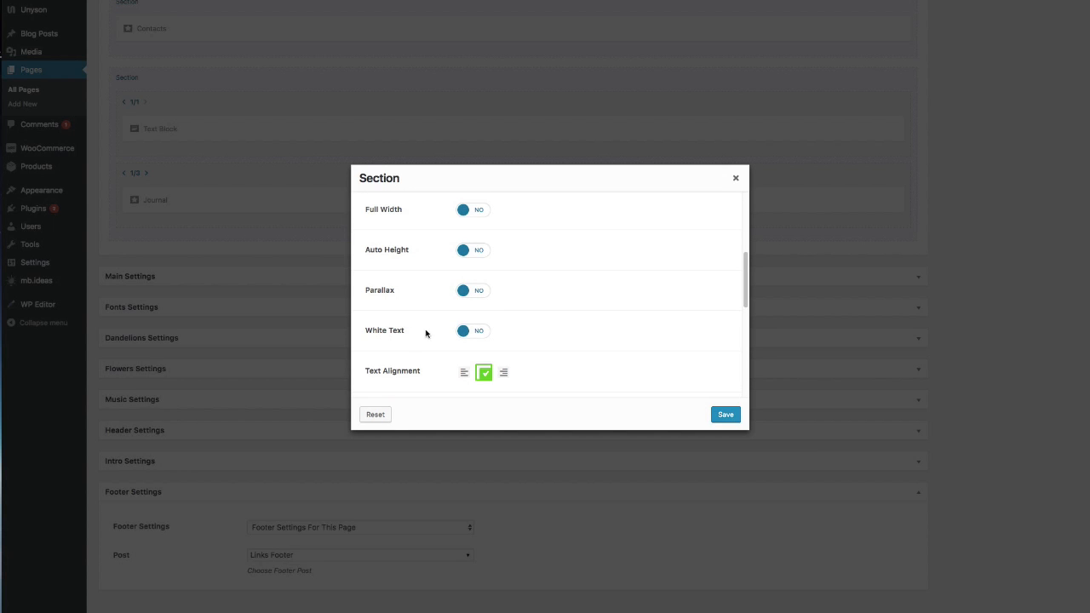
click(488, 333)
click(483, 291)
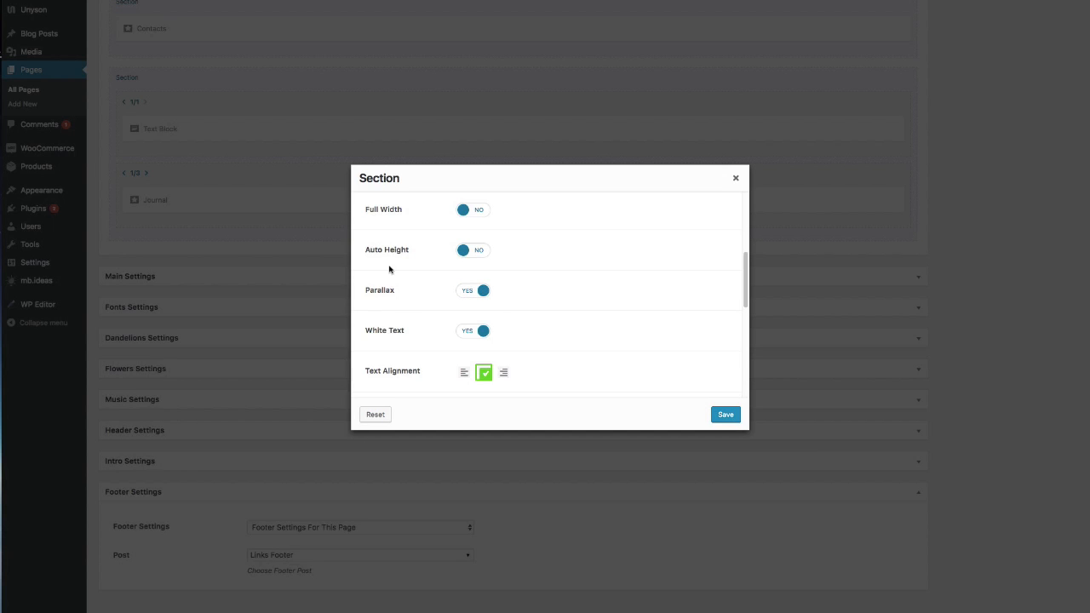
click(725, 415)
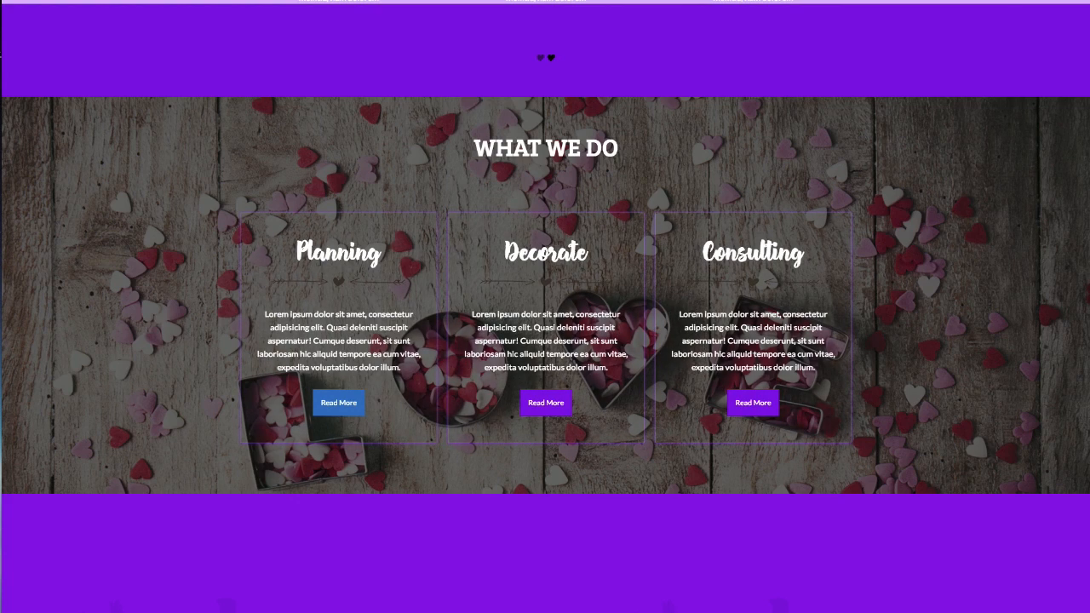
- Examine the parallax background and white text of the What We Do section on the published page
scroll(852, 186, down, 2)
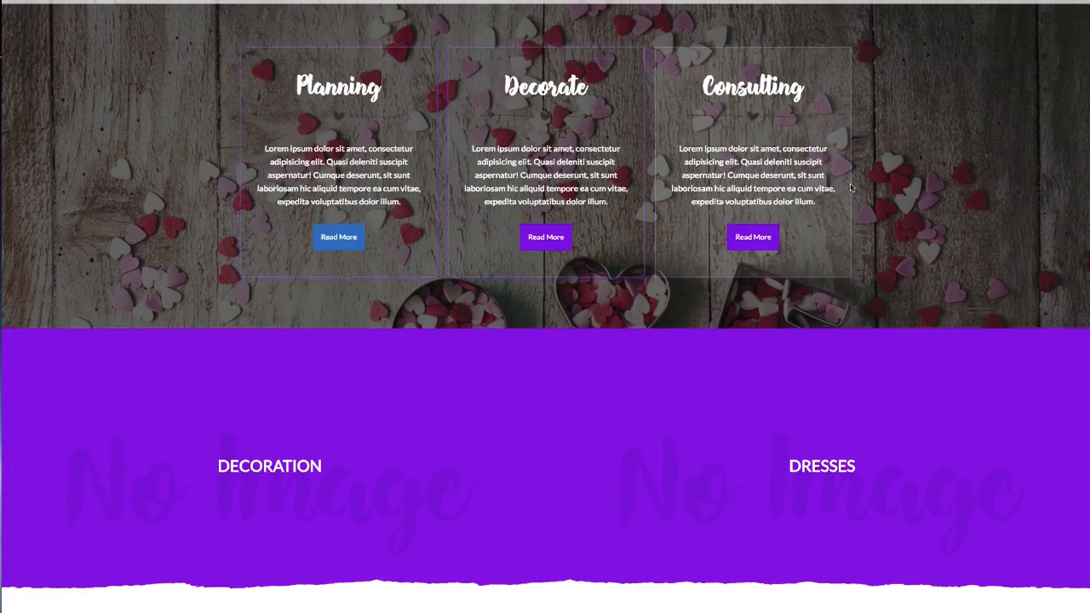
scroll(852, 186, up, 2)
scroll(860, 183, down, 1)
scroll(862, 183, up, 1)
scroll(886, 166, down, 2)
scroll(910, 150, up, 2)
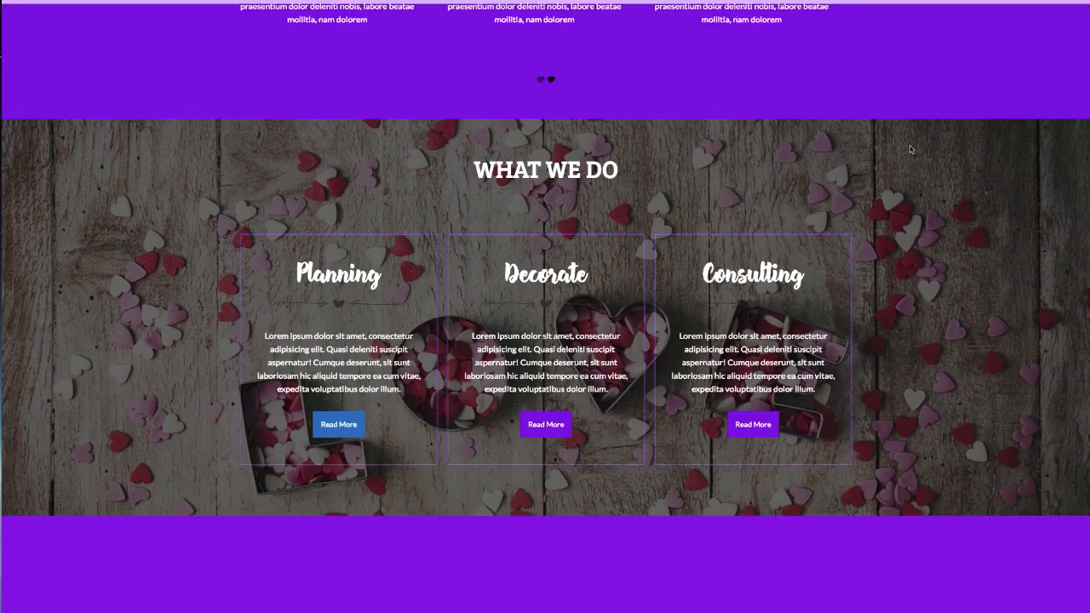
scroll(910, 150, down, 1)
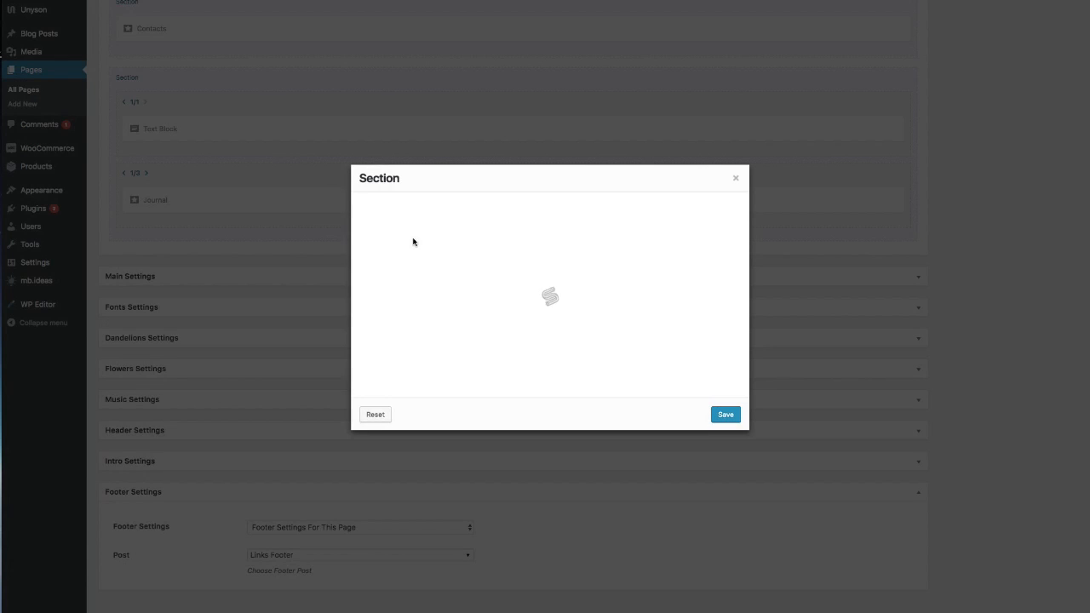
scroll(499, 321, down, 1)
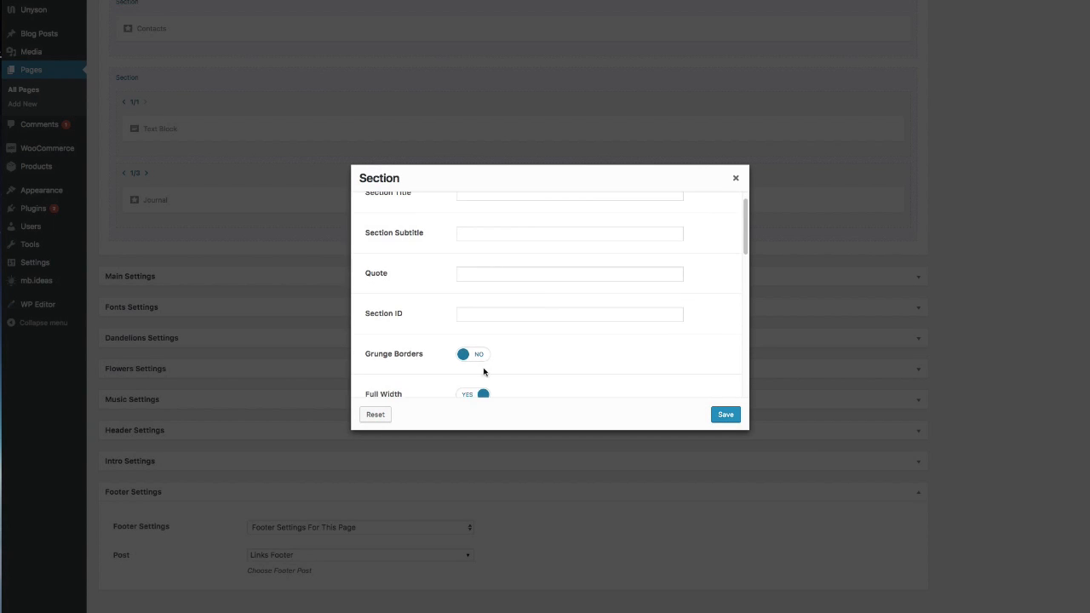
click(483, 355)
scroll(557, 328, down, 2)
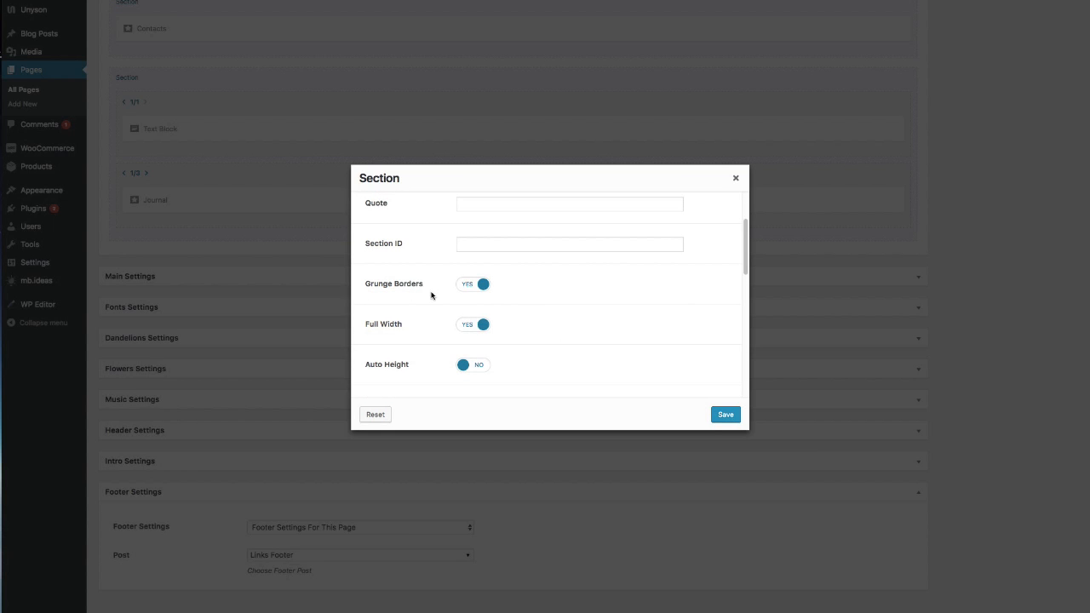
scroll(441, 312, down, 3)
scroll(462, 338, down, 5)
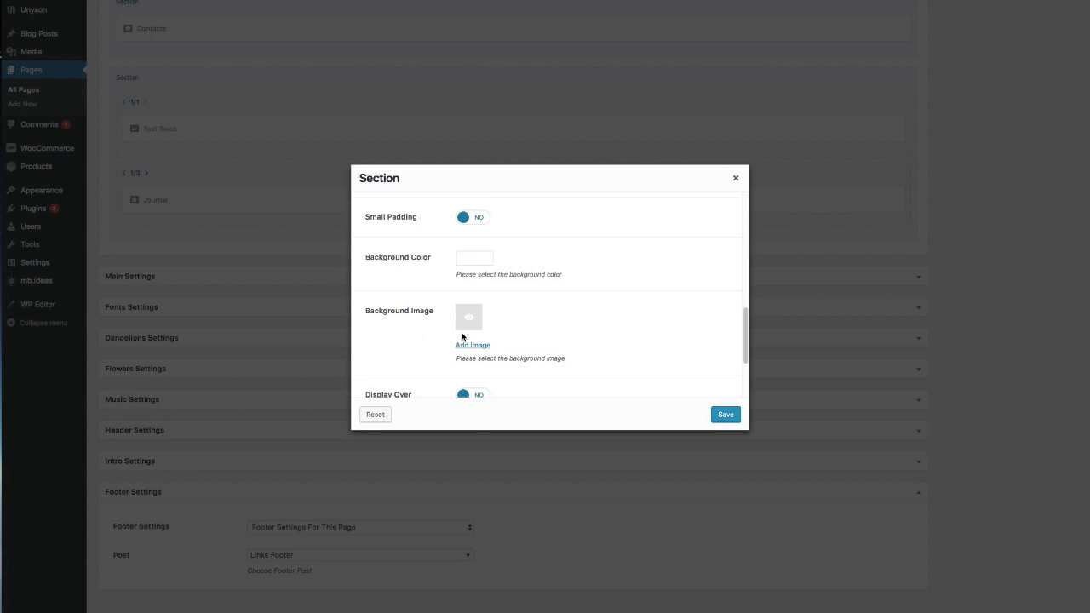
scroll(684, 236, up, 10)
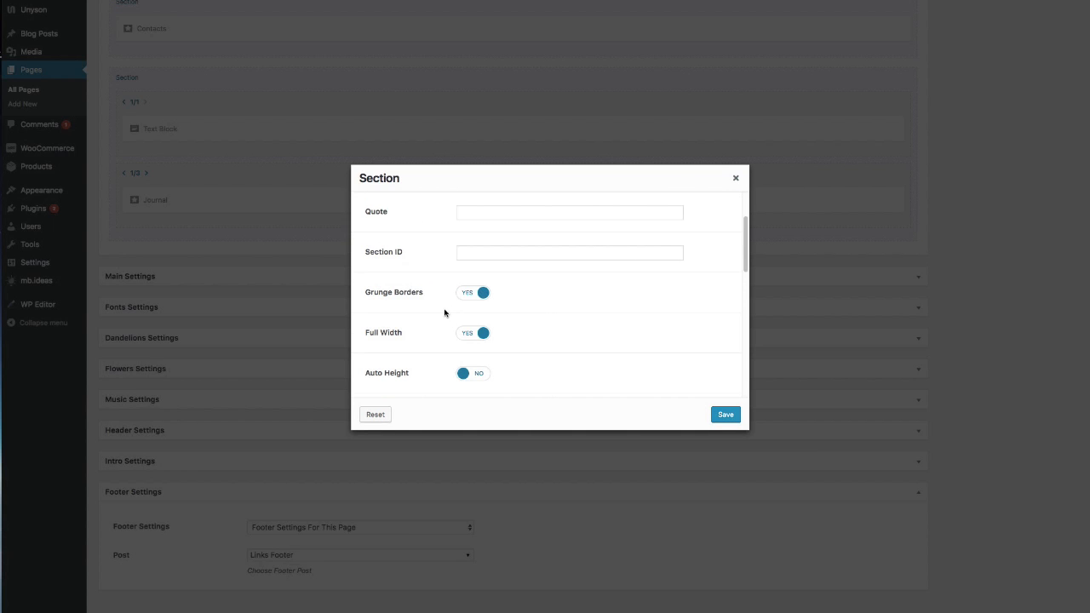
click(736, 178)
- Turn on Grunge Borders and remove the background image of the section containing What We Do, and save the section
scroll(453, 155, up, 10)
click(303, 160)
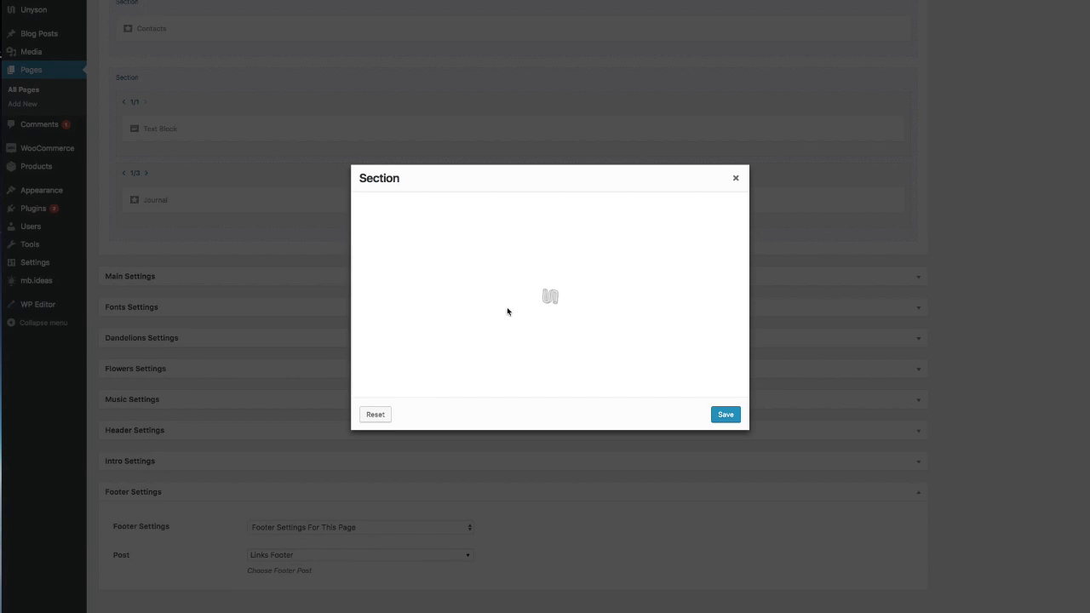
scroll(488, 304, down, 2)
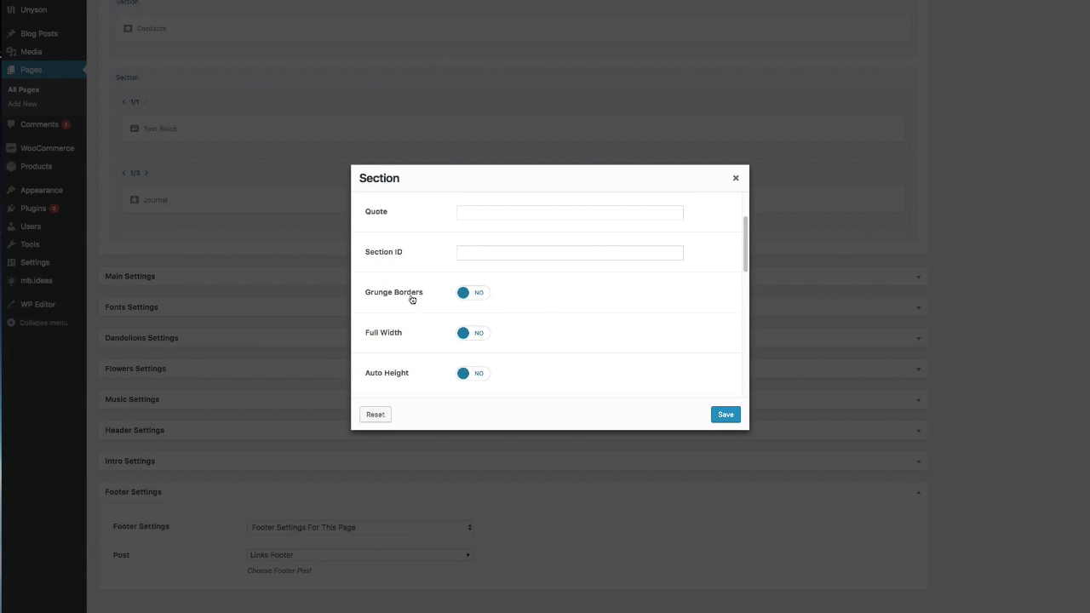
click(483, 295)
scroll(477, 323, down, 5)
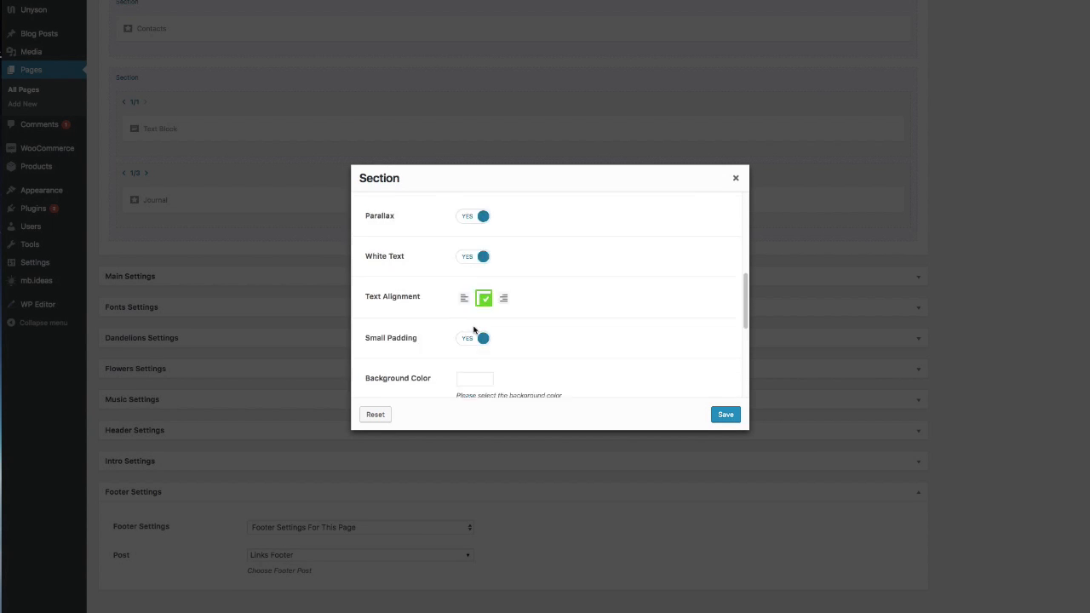
click(478, 328)
click(726, 413)
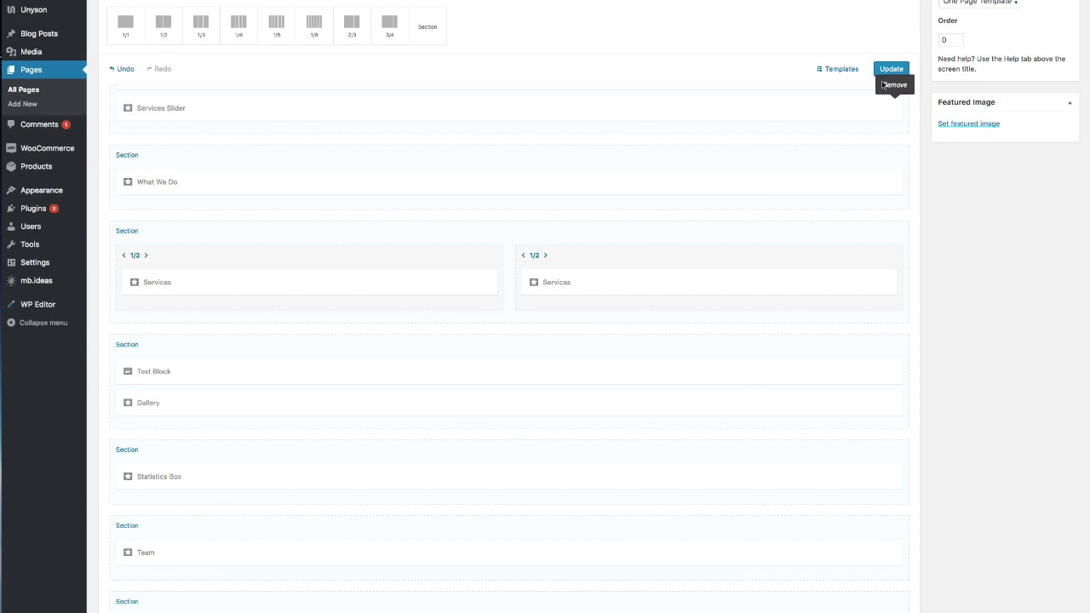
- Update the page and reload the published page to check the grunge borders around What We Do
click(893, 70)
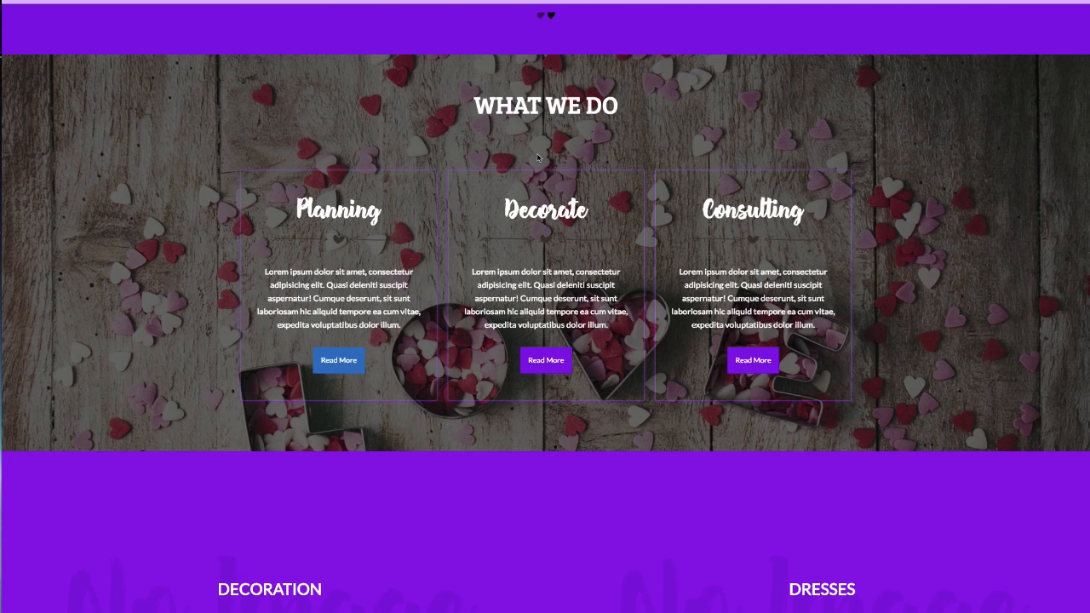
key(super+r)
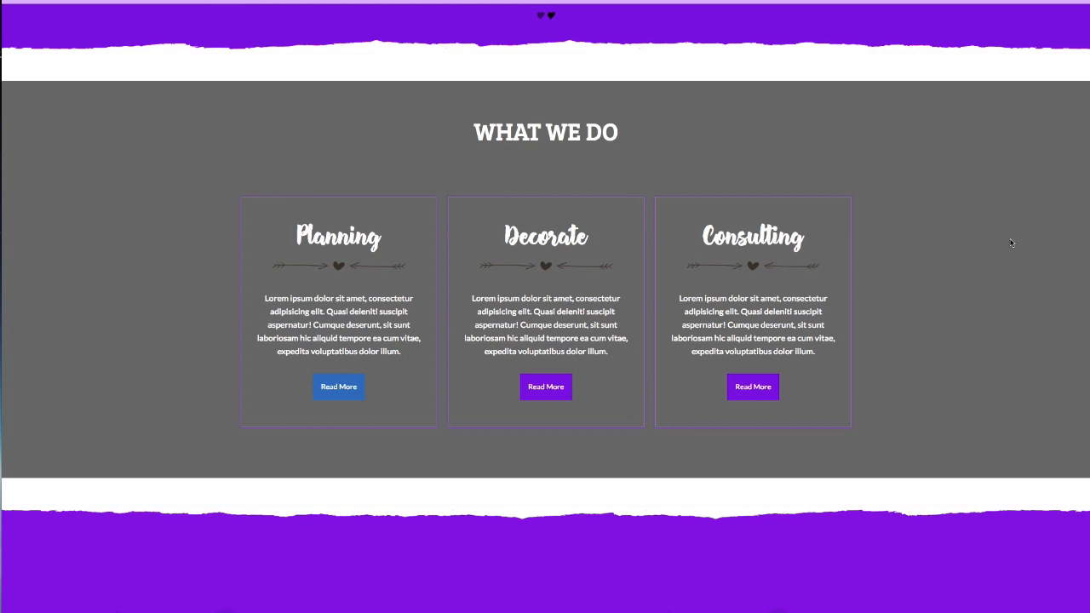
key(ctrl+shift+Tab)
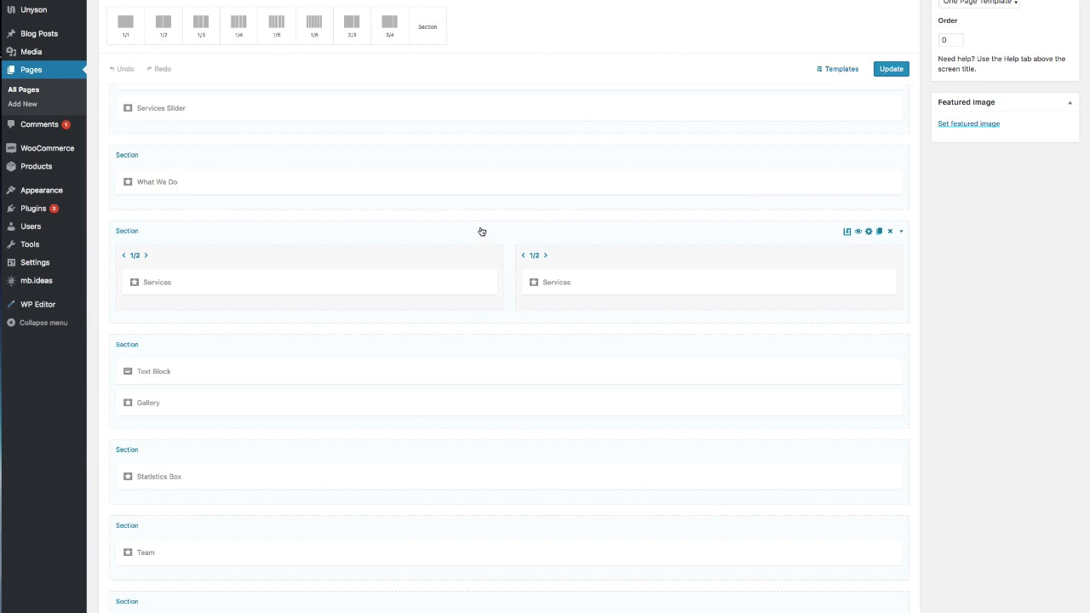
- Turn off Display Over in the settings of the What We Do section, save the section, and update the page
click(417, 158)
scroll(550, 315, down, 6)
scroll(484, 346, down, 2)
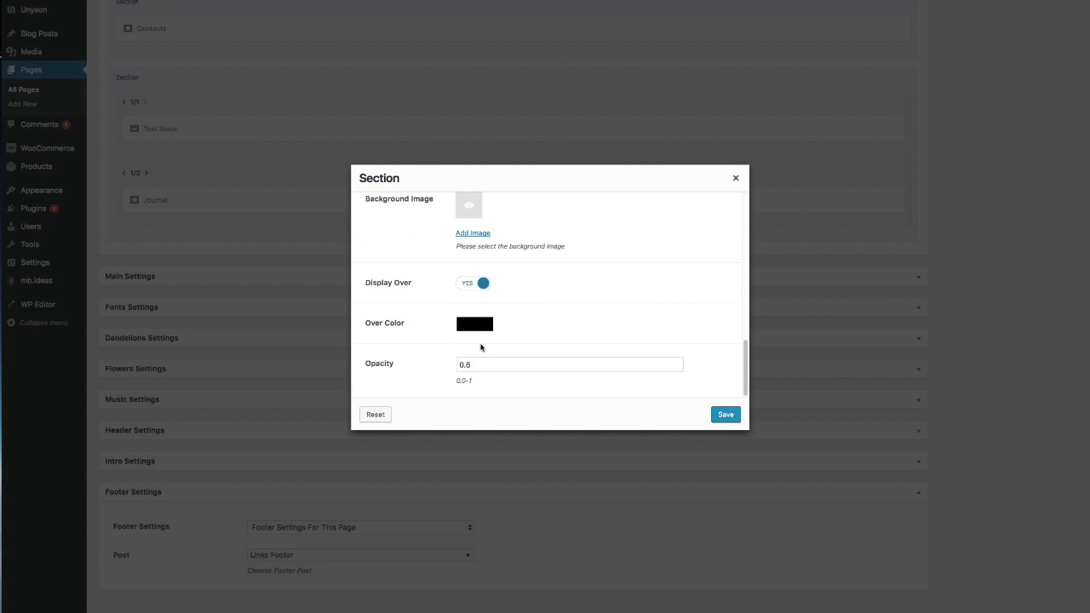
click(464, 287)
click(729, 416)
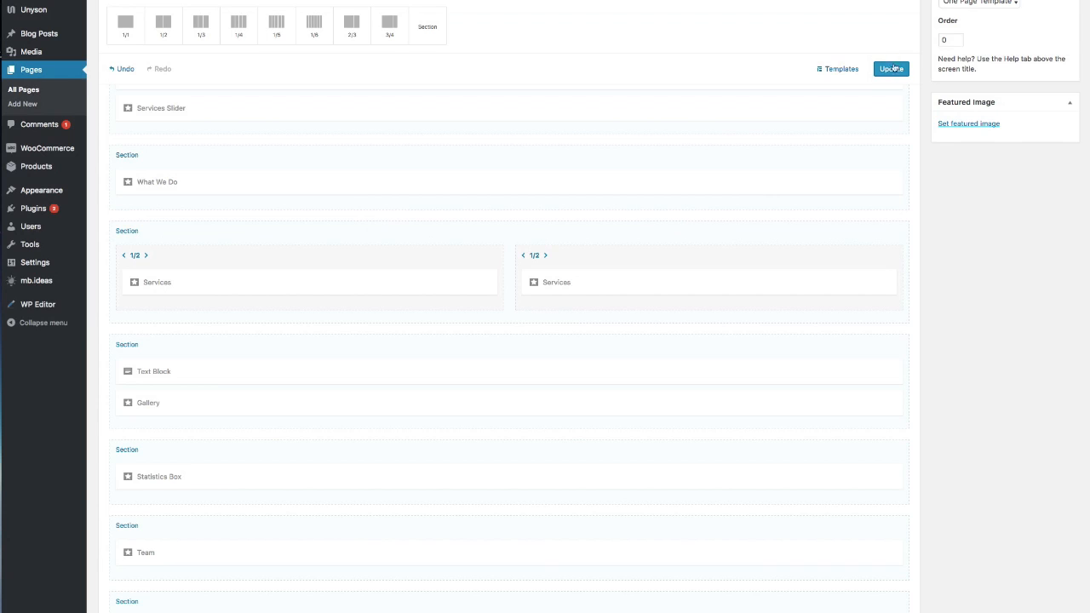
click(893, 68)
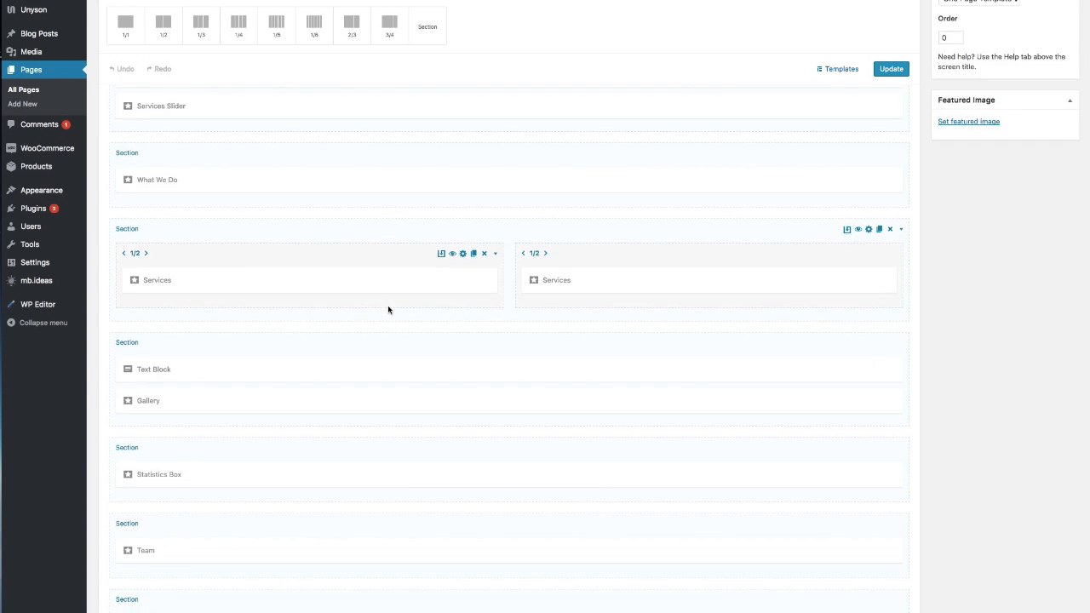
scroll(387, 309, down, 5)
scroll(421, 256, up, 4)
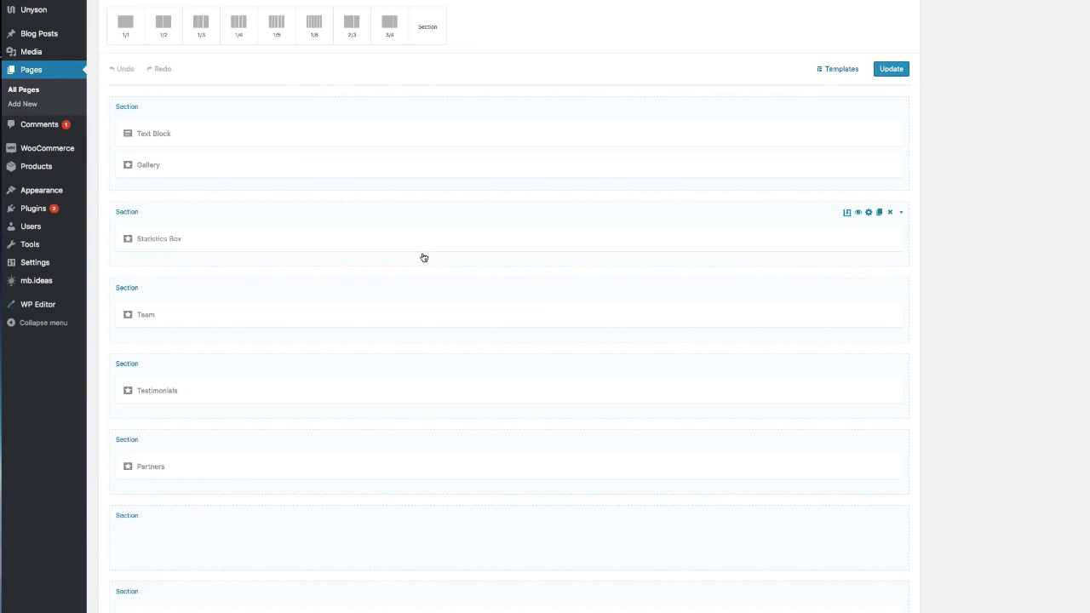
- Turn off White Text in the settings of the section containing What We Do and save the section
scroll(429, 253, up, 1)
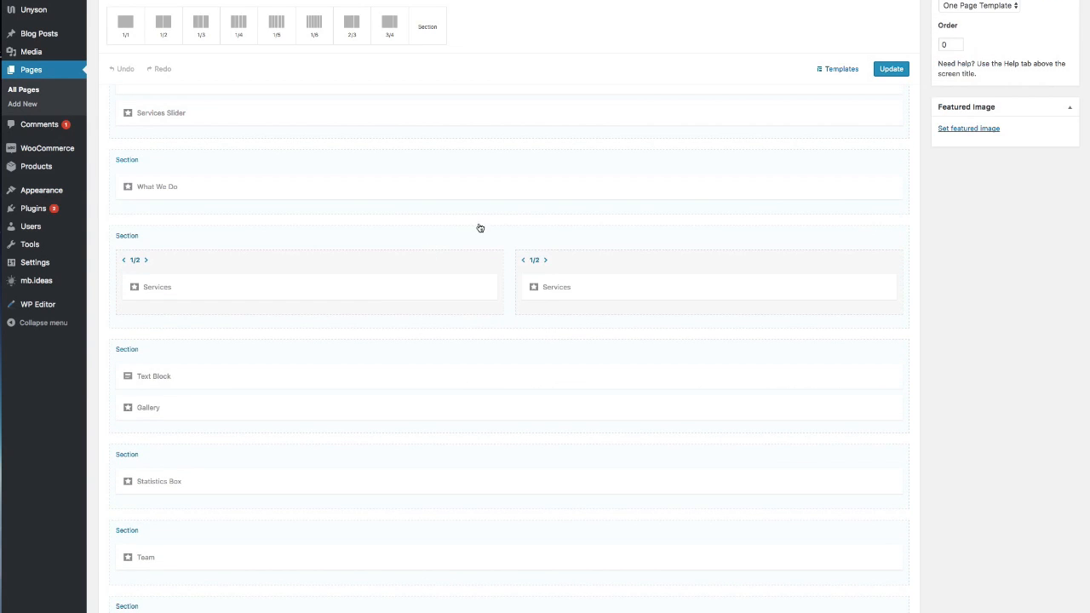
double_click(495, 165)
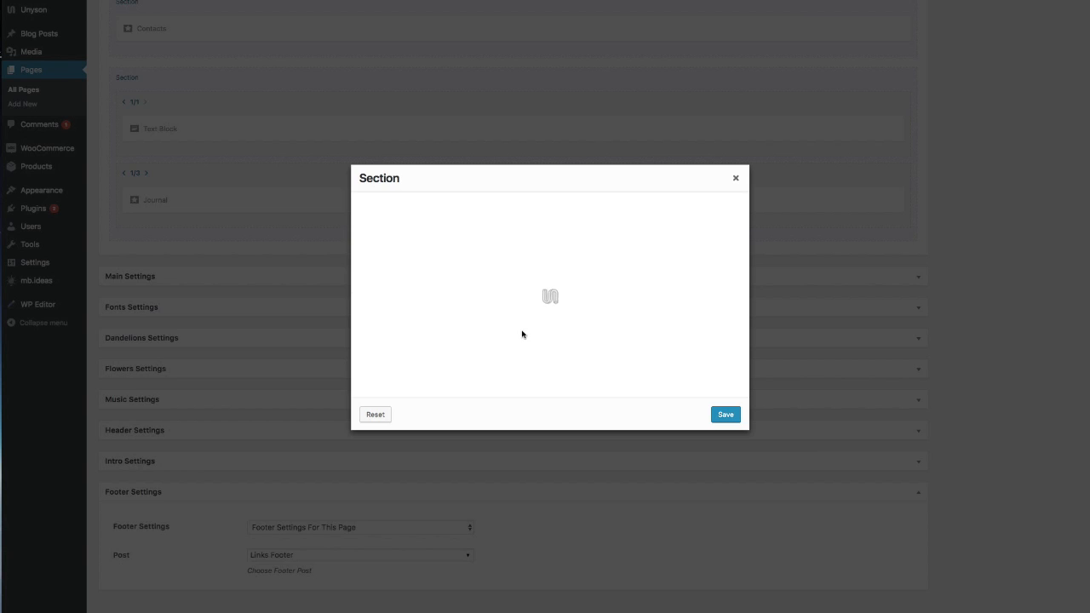
scroll(477, 349, down, 5)
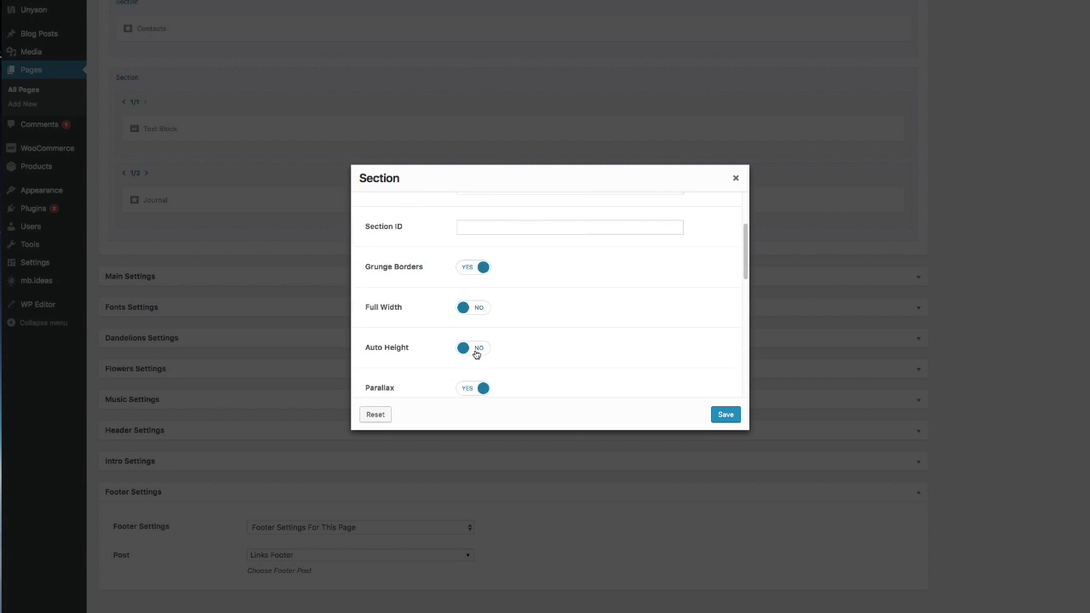
click(481, 353)
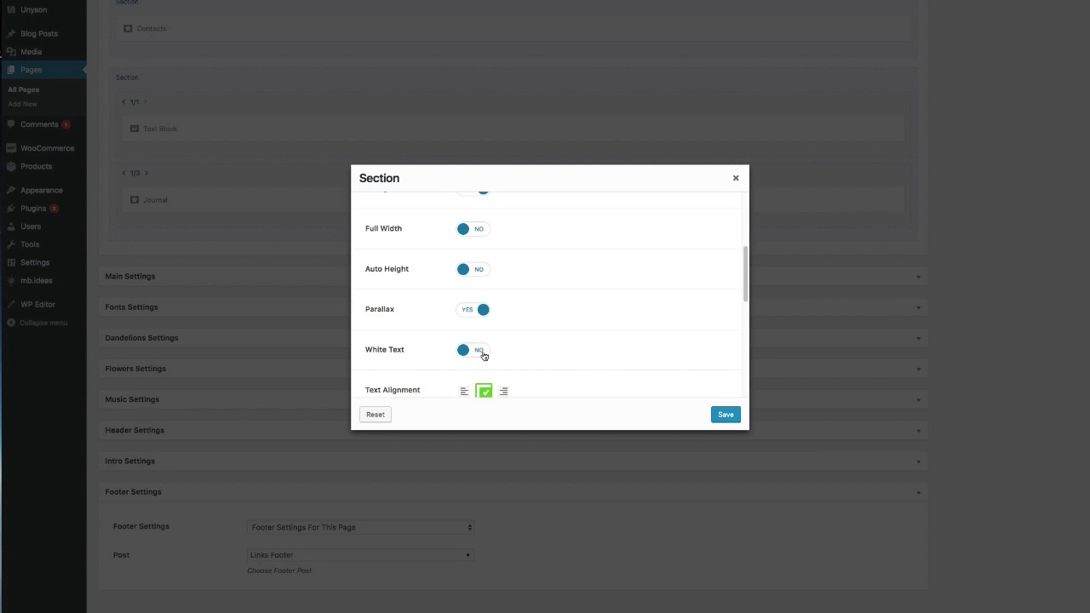
click(736, 421)
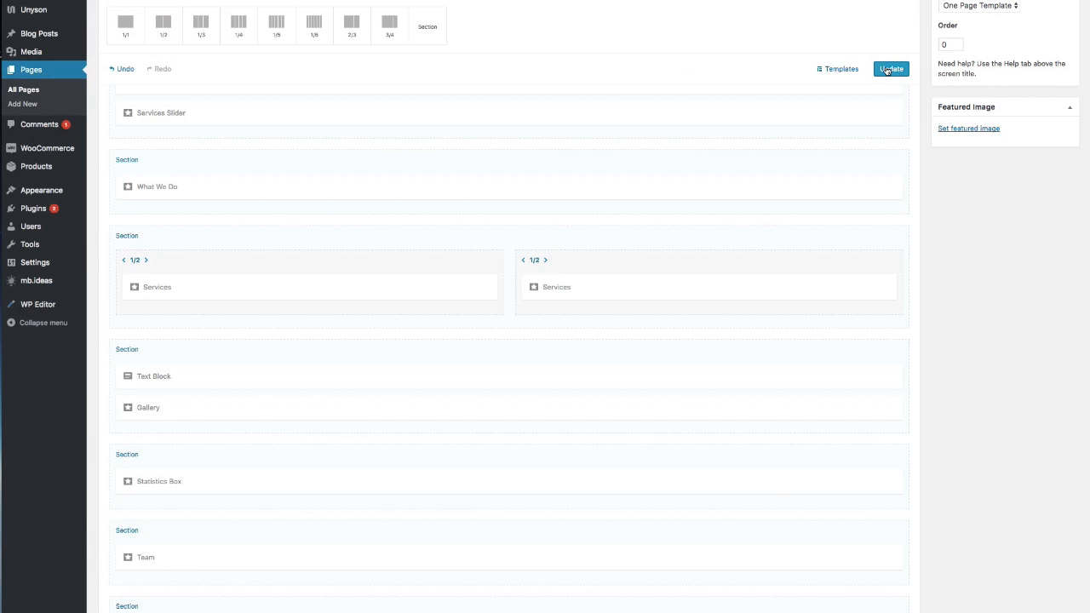
- Update the page and check the What We Do text and the services below it on the published page
click(889, 70)
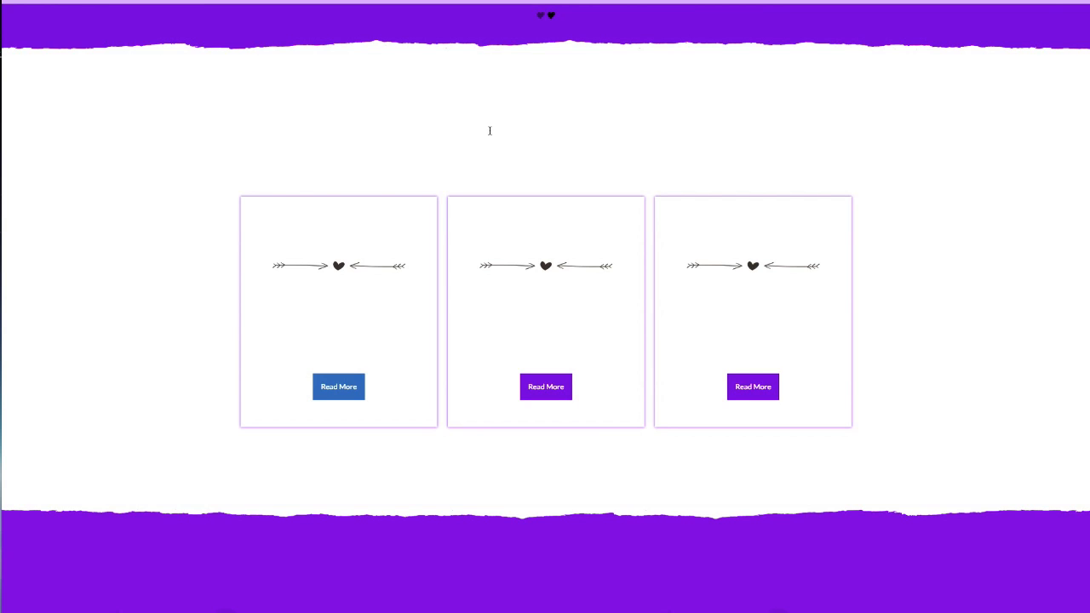
scroll(490, 131, up, 15)
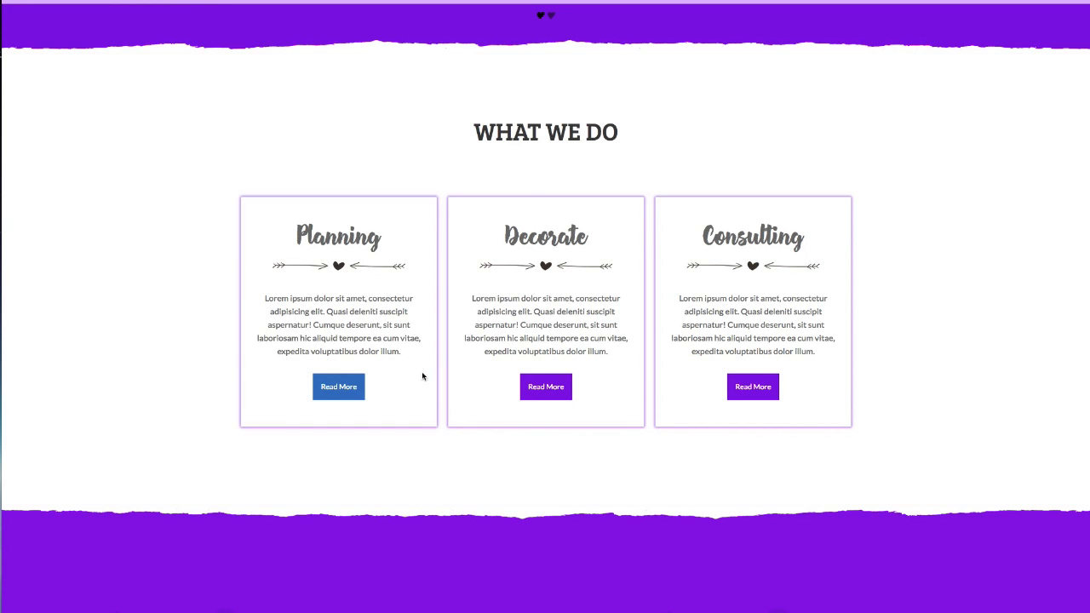
scroll(566, 223, down, 3)
scroll(566, 223, down, 2)
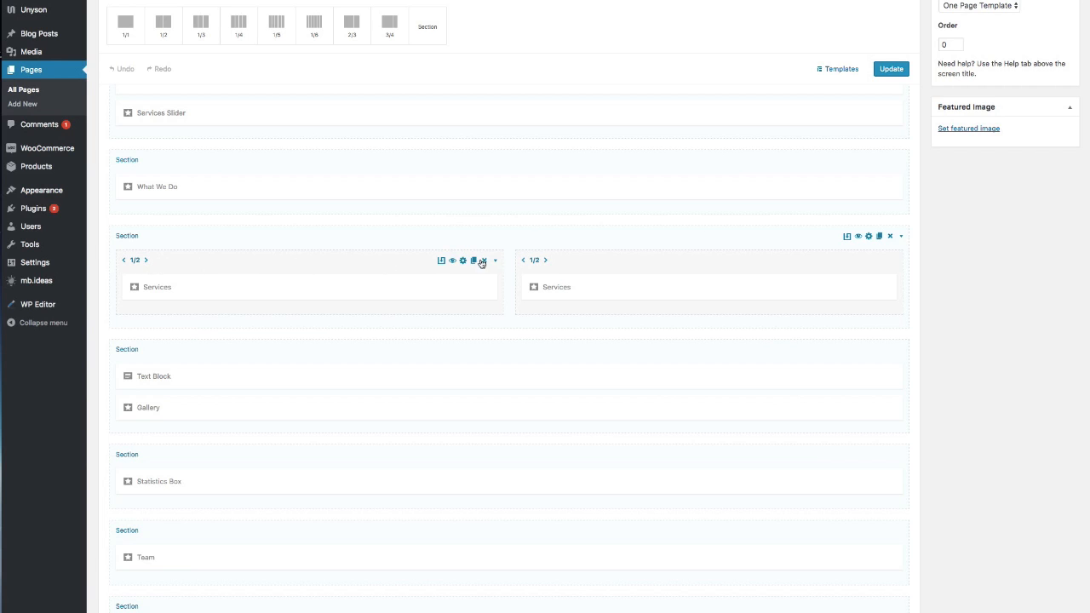
- Resize both Services columns to 1/3 and duplicate the second one to make a three-column row
click(126, 263)
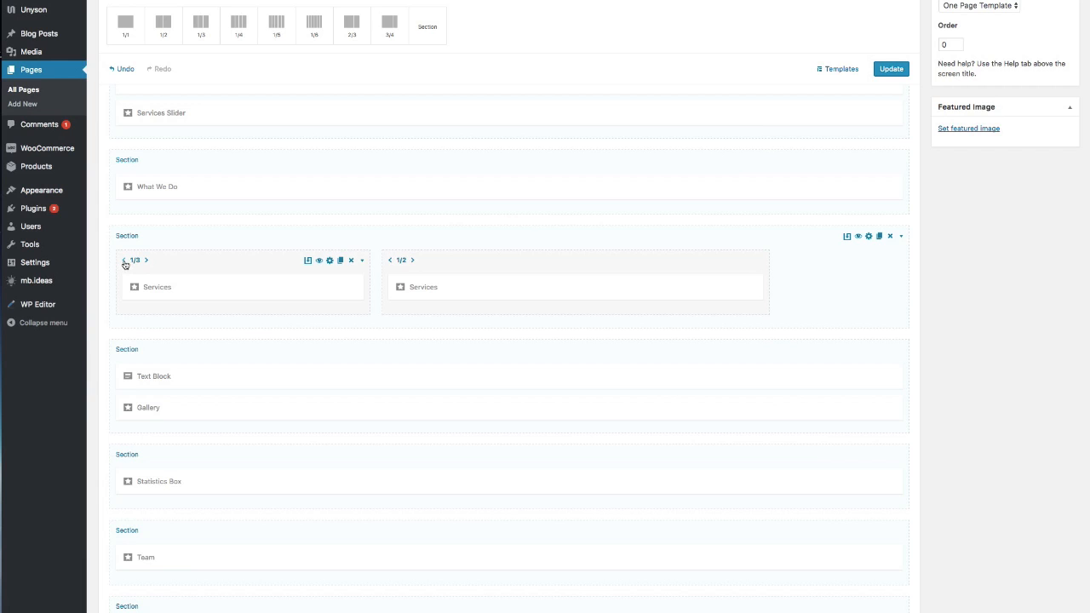
click(391, 261)
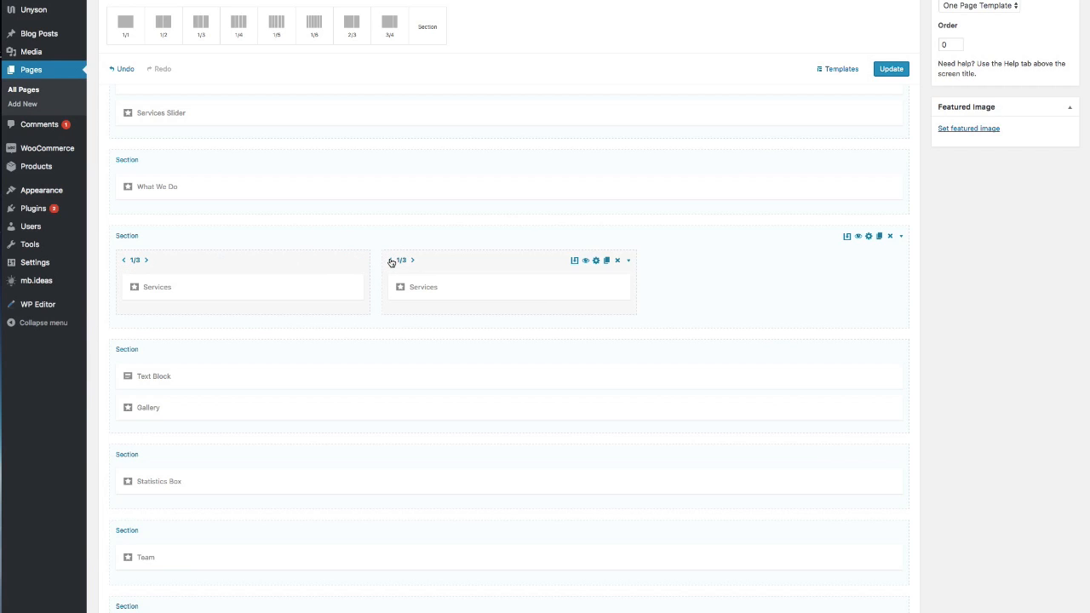
click(607, 261)
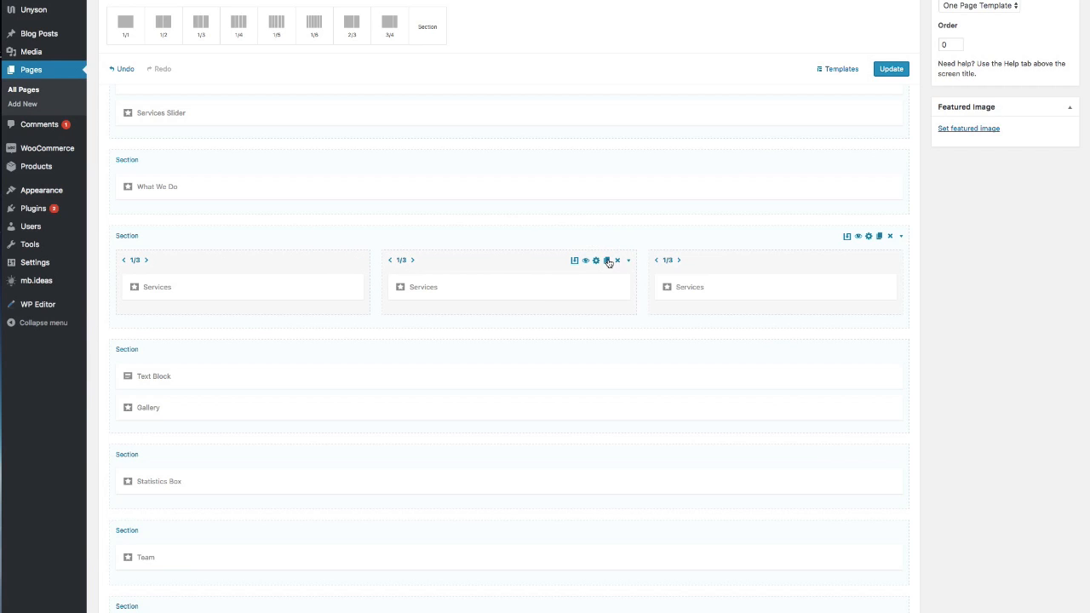
- Update the page and reload the published page to check the three services side by side
click(891, 69)
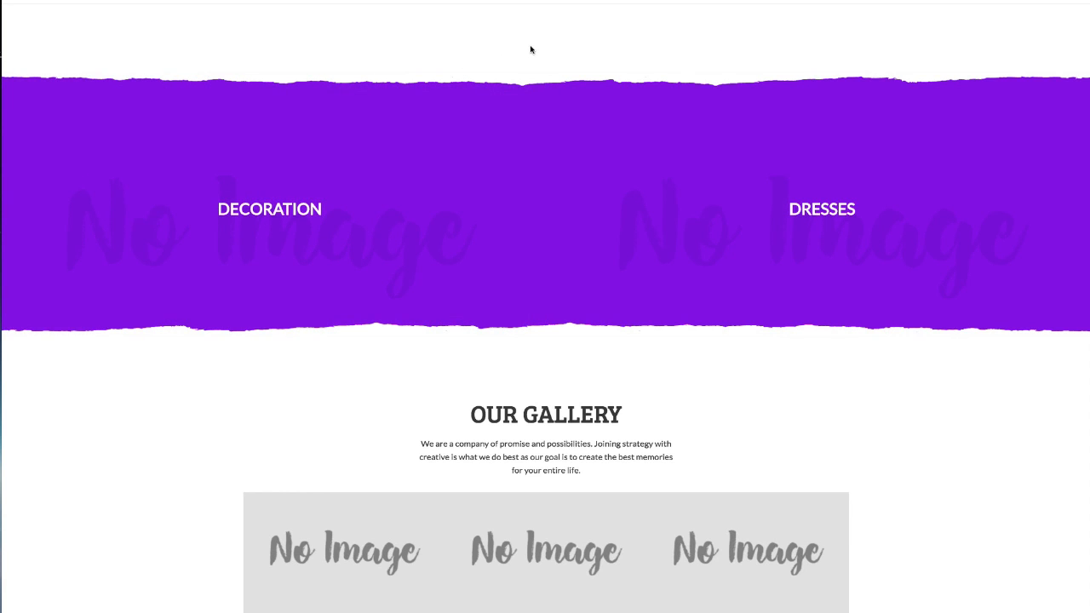
key(super+r)
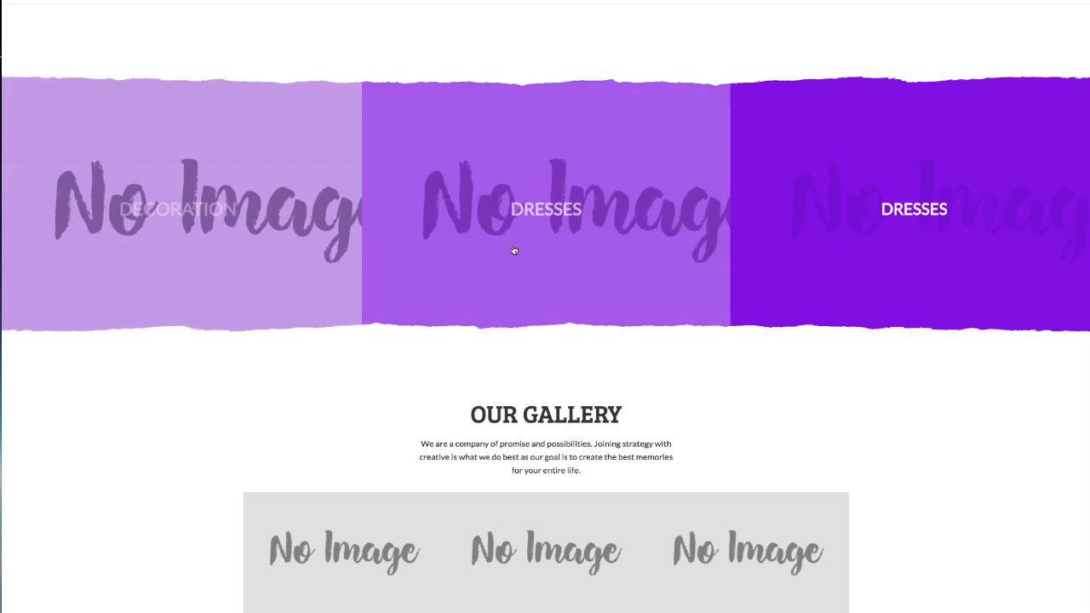
key(ctrl+shift+Tab)
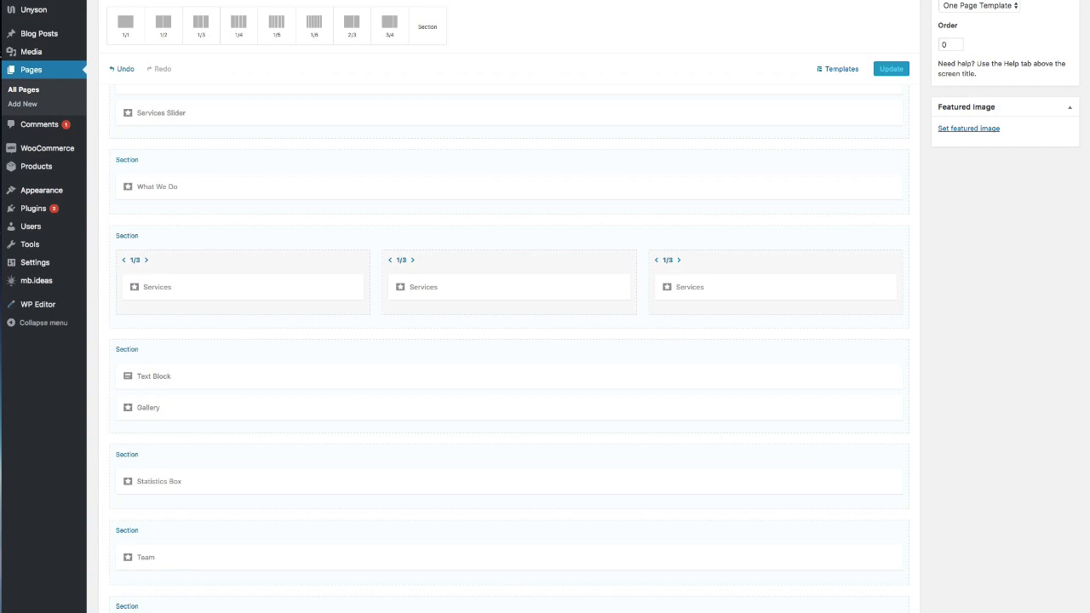
- Replace the image of the Decoration service in the first Services column with the LOVE letters photo from the media library
click(205, 287)
click(513, 224)
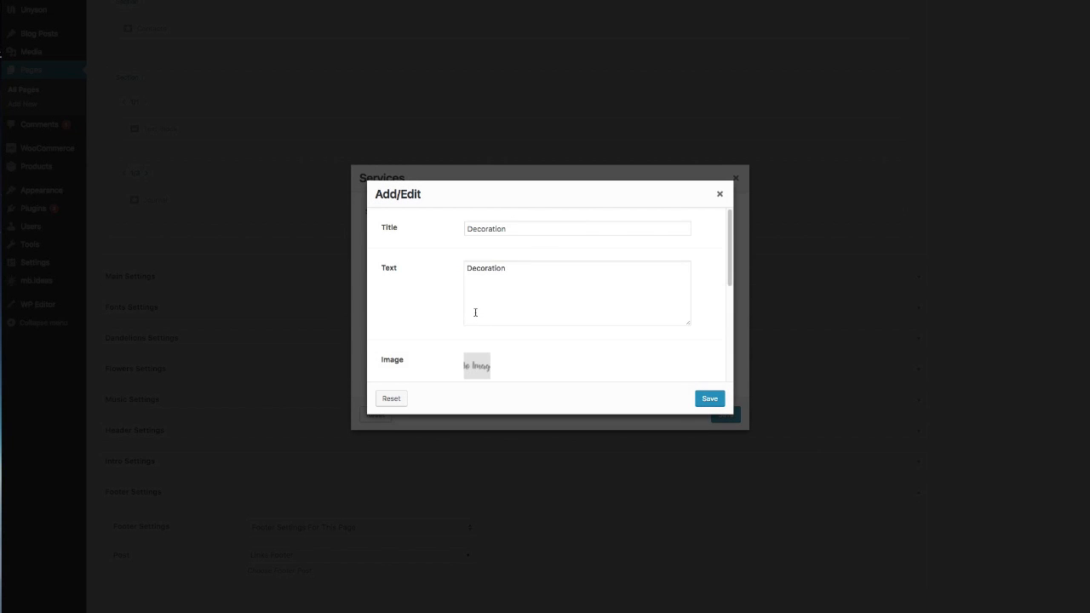
scroll(481, 306, down, 3)
click(482, 287)
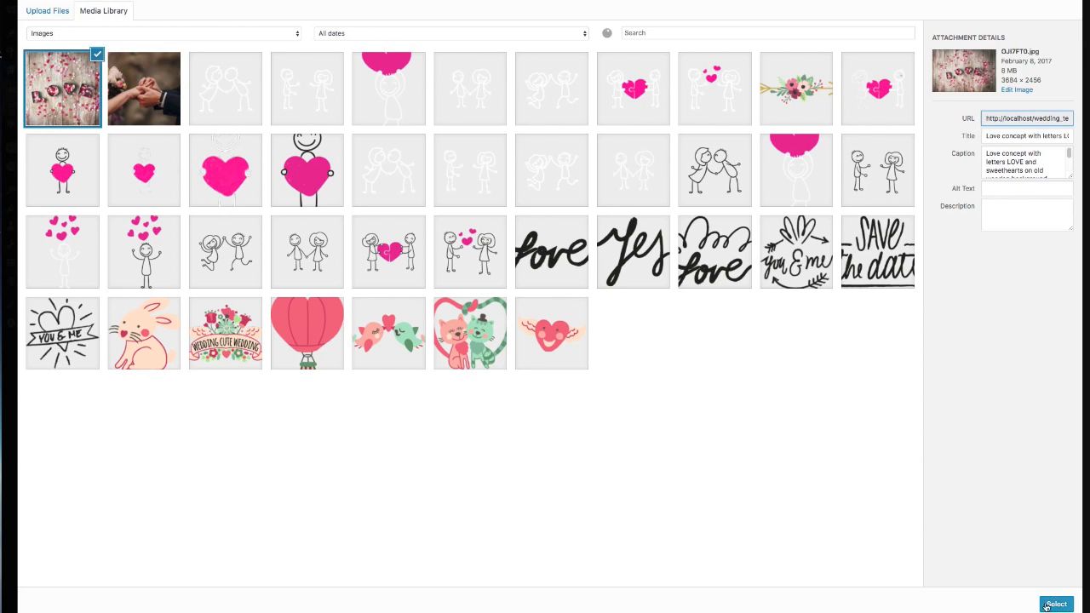
click(1047, 606)
- Change the Decoration service's Over Color to blue, save the Services element, and update the page to check the result
scroll(475, 353, down, 1)
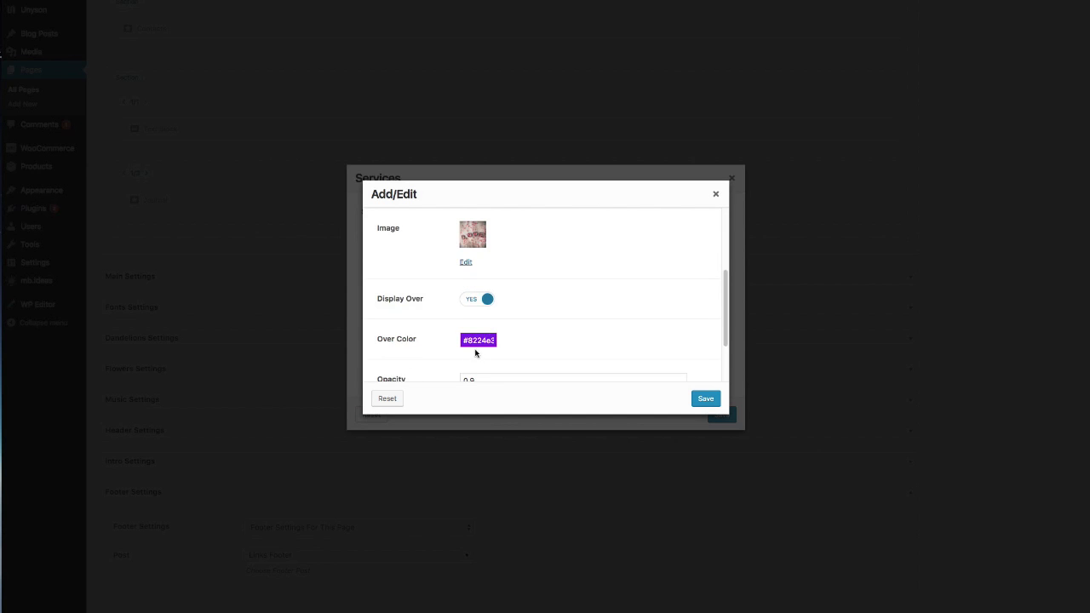
click(478, 308)
scroll(551, 335, down, 1)
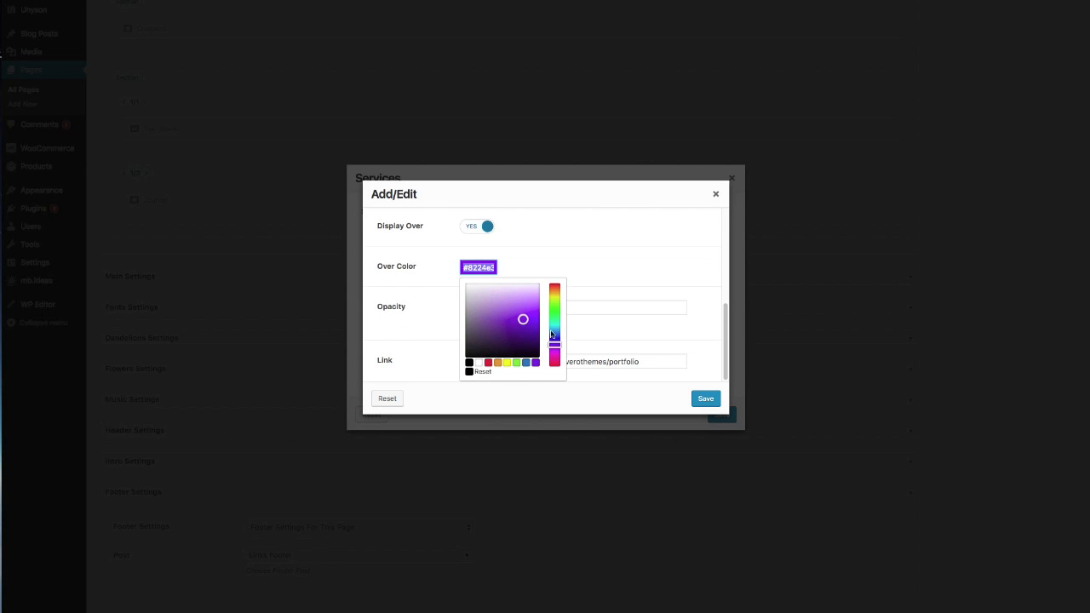
drag(556, 343, 555, 336)
click(705, 397)
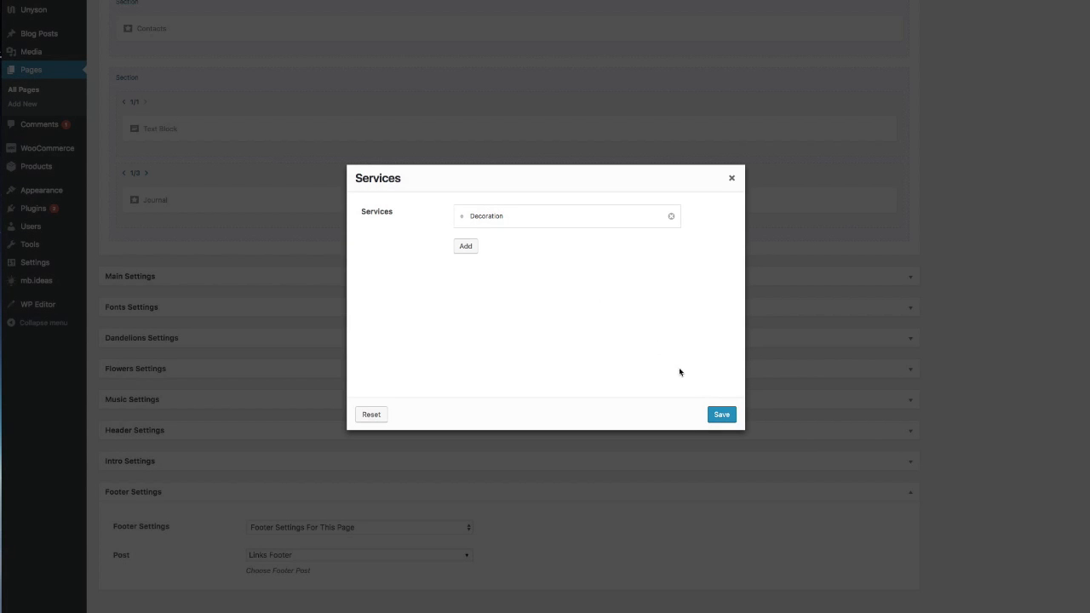
click(722, 414)
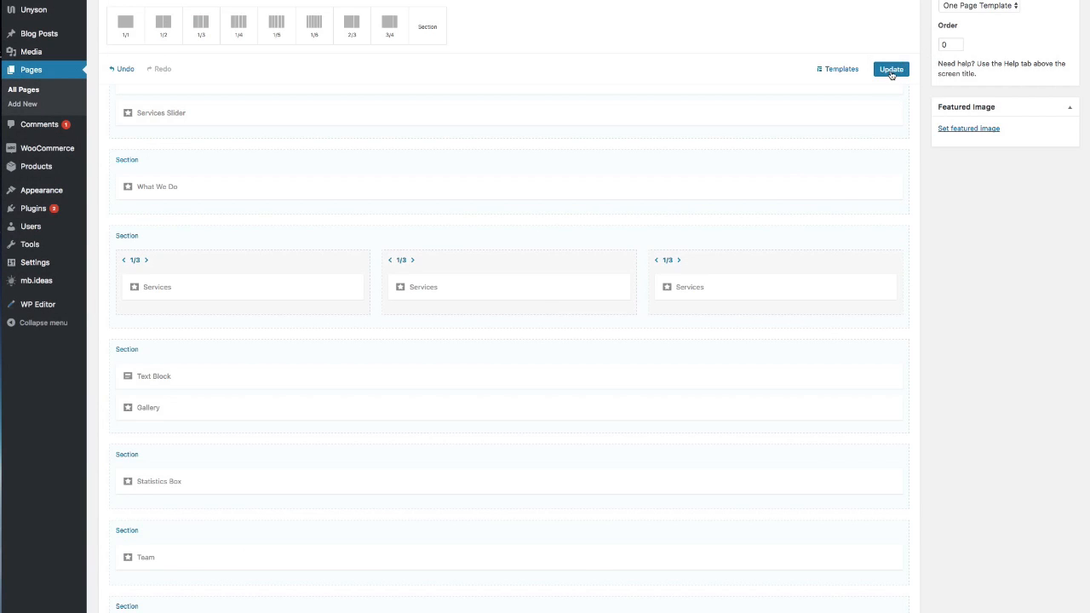
click(891, 72)
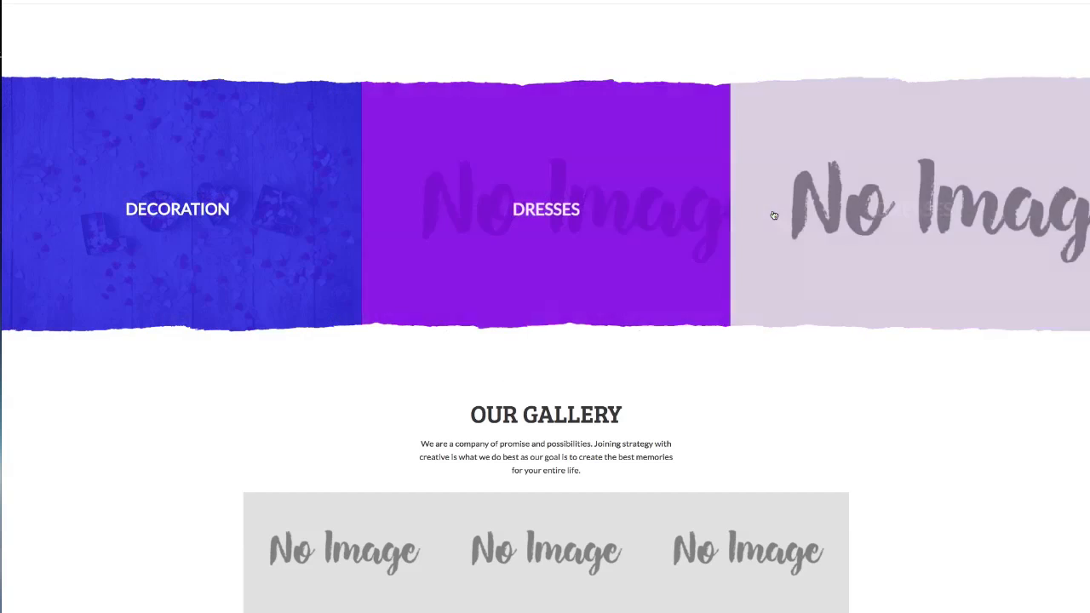
scroll(463, 373, down, 3)
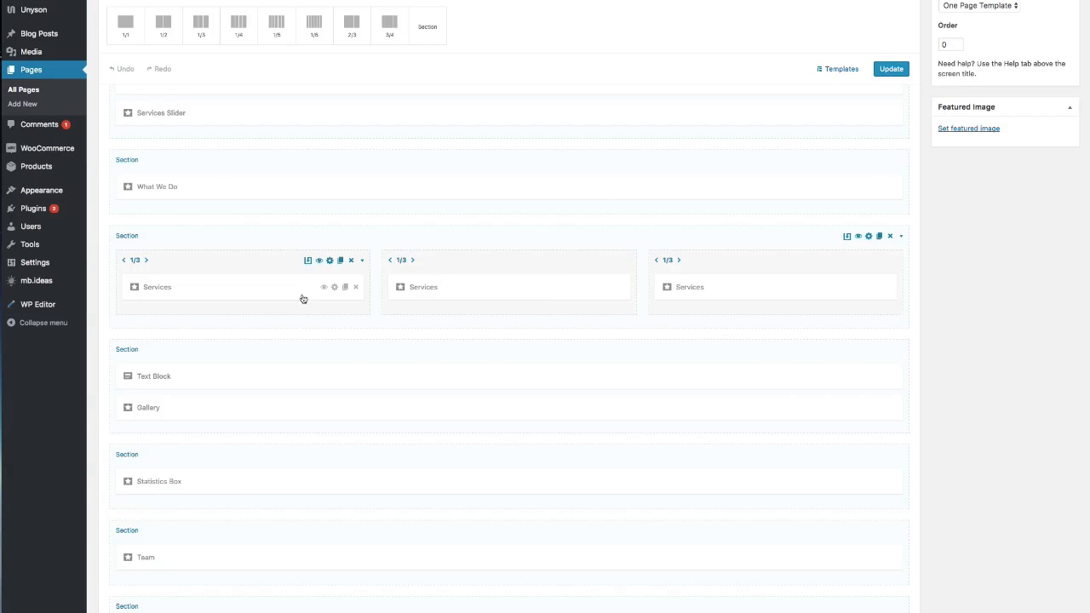
- Turn on Full Width for the section containing the Gallery, save it, and check the gallery on the published page
scroll(242, 390, down, 3)
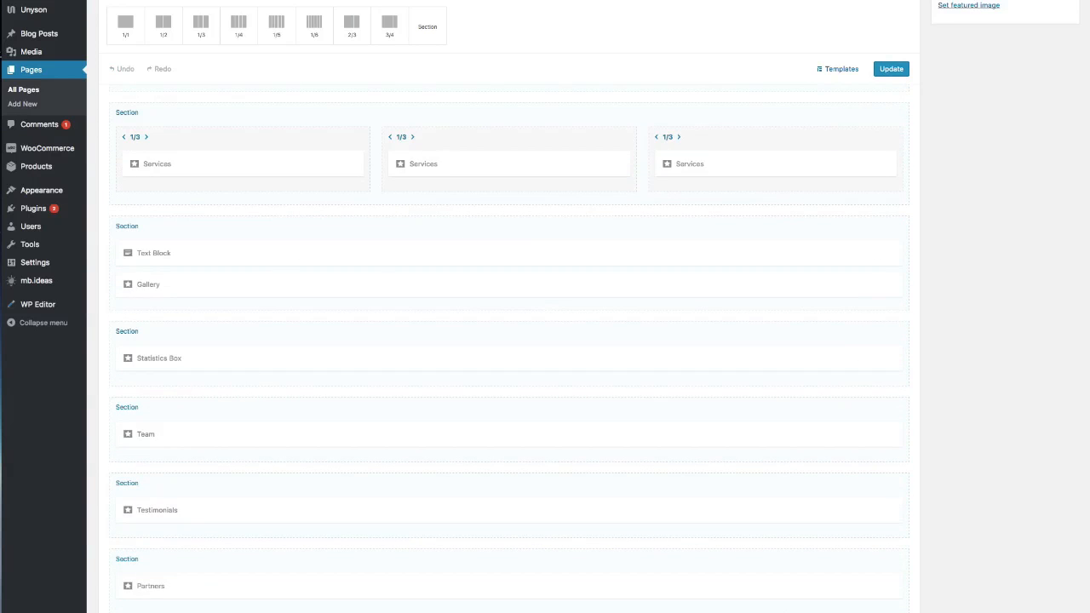
double_click(357, 227)
scroll(477, 309, down, 3)
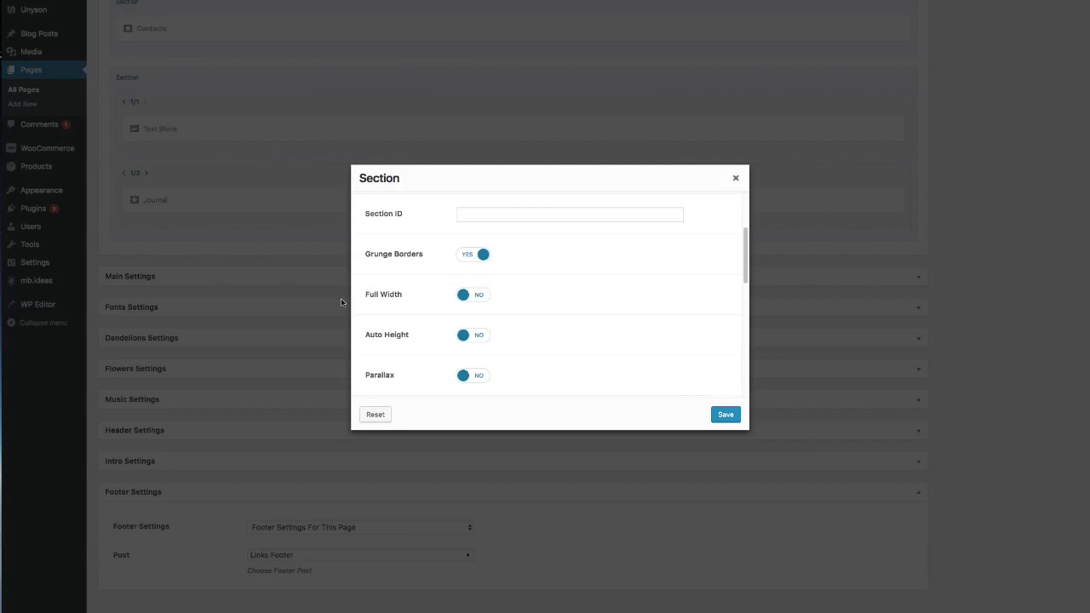
click(481, 296)
click(726, 415)
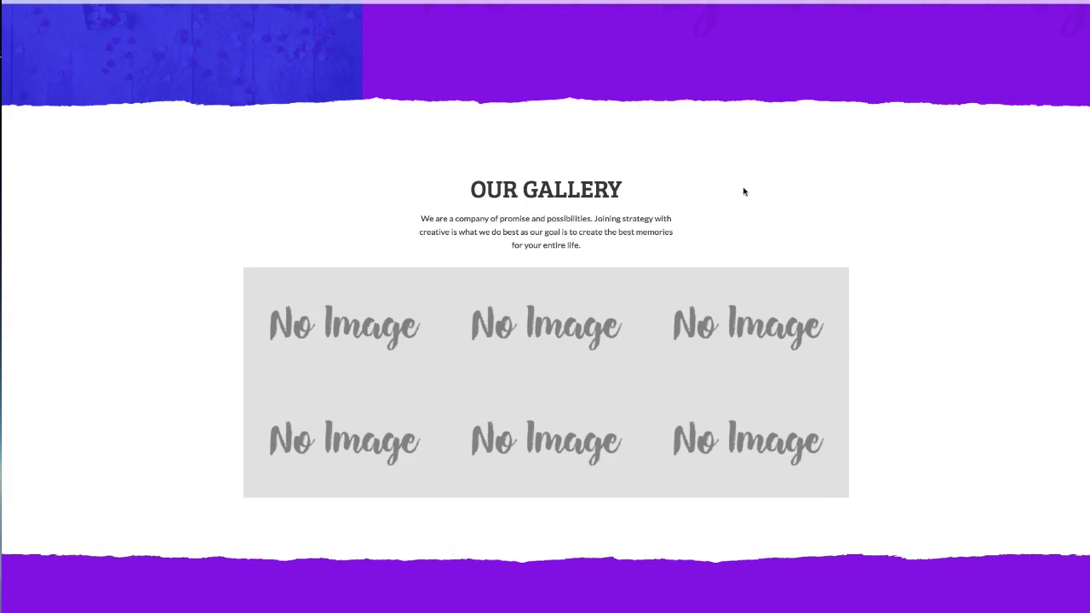
scroll(463, 367, down, 3)
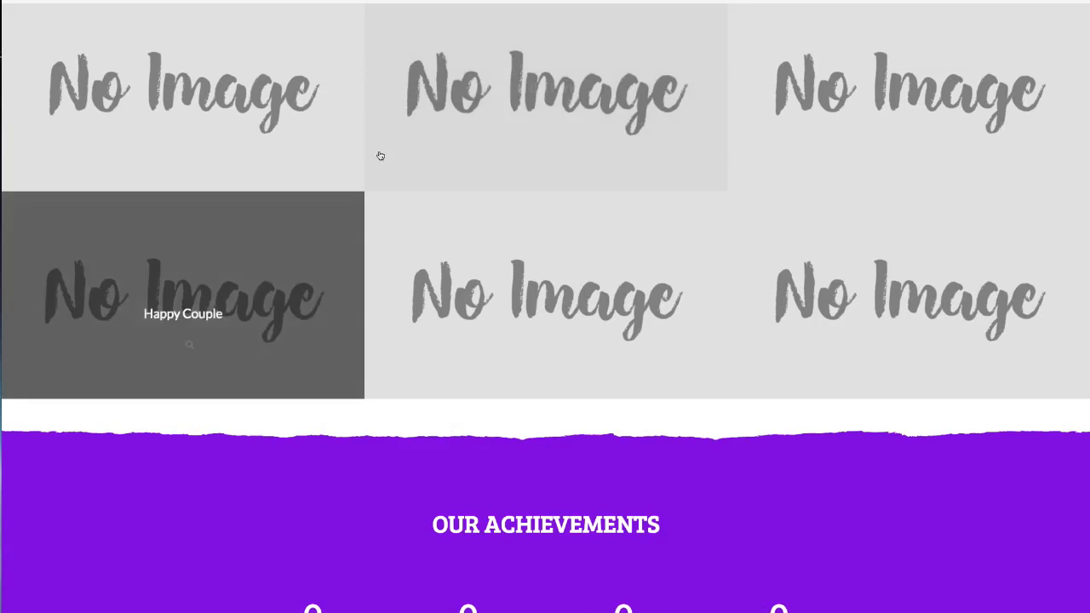
scroll(486, 298, up, 3)
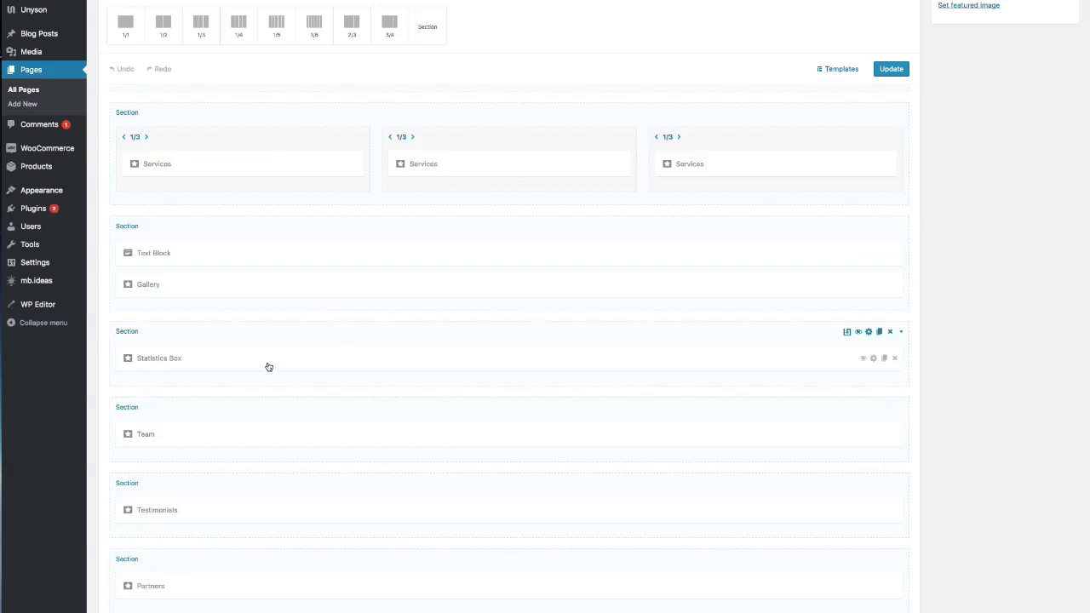
- Turn off No Padding and 3 Column in the Gallery element's settings, save it, and update the page
click(303, 286)
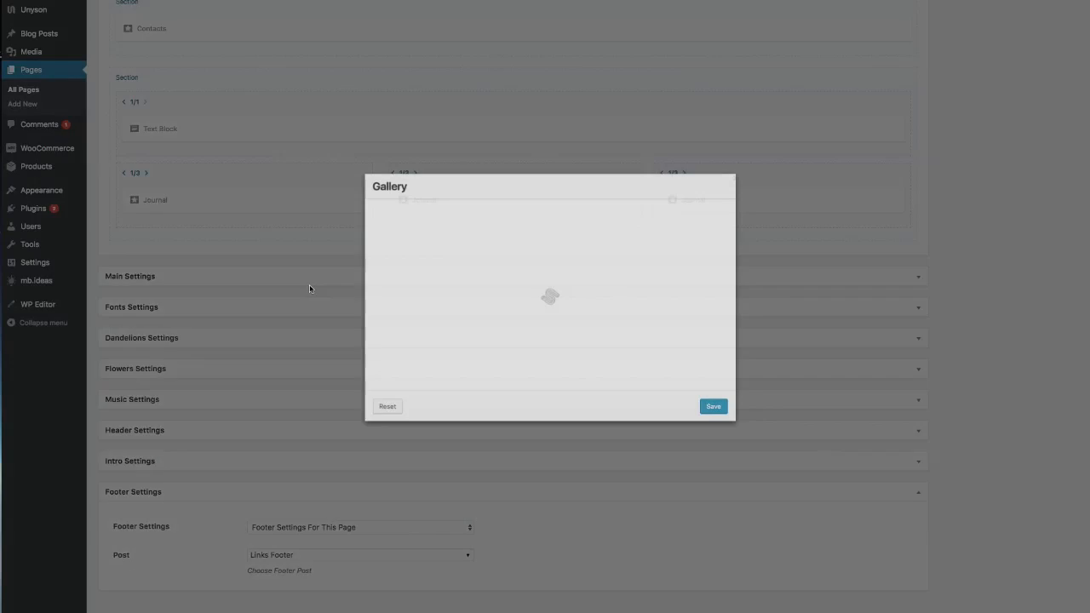
scroll(537, 264, down, 2)
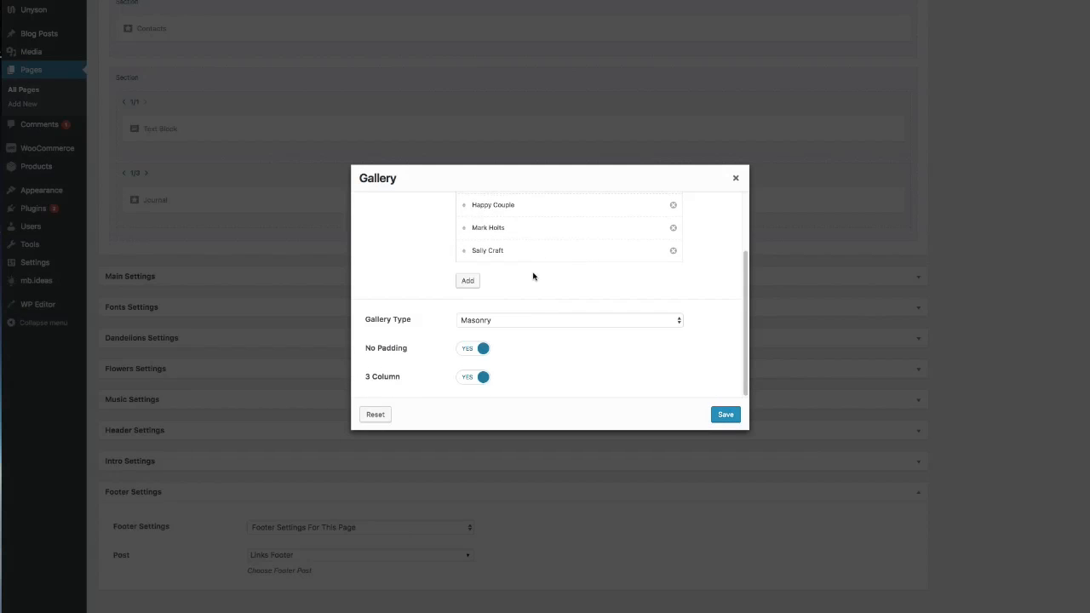
click(466, 351)
click(467, 380)
click(724, 415)
scroll(961, 56, up, 10)
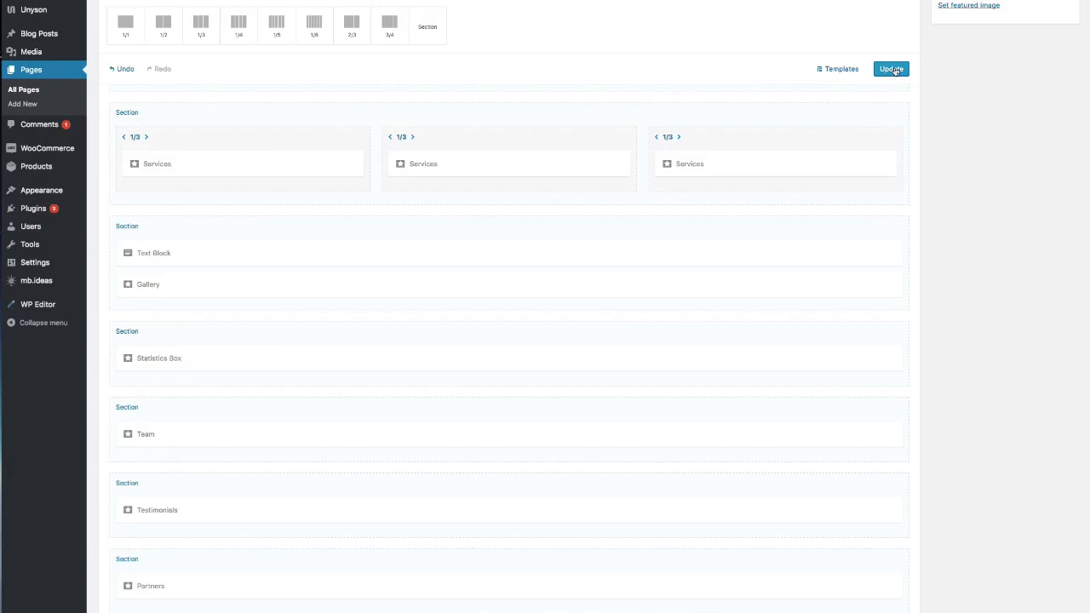
click(895, 71)
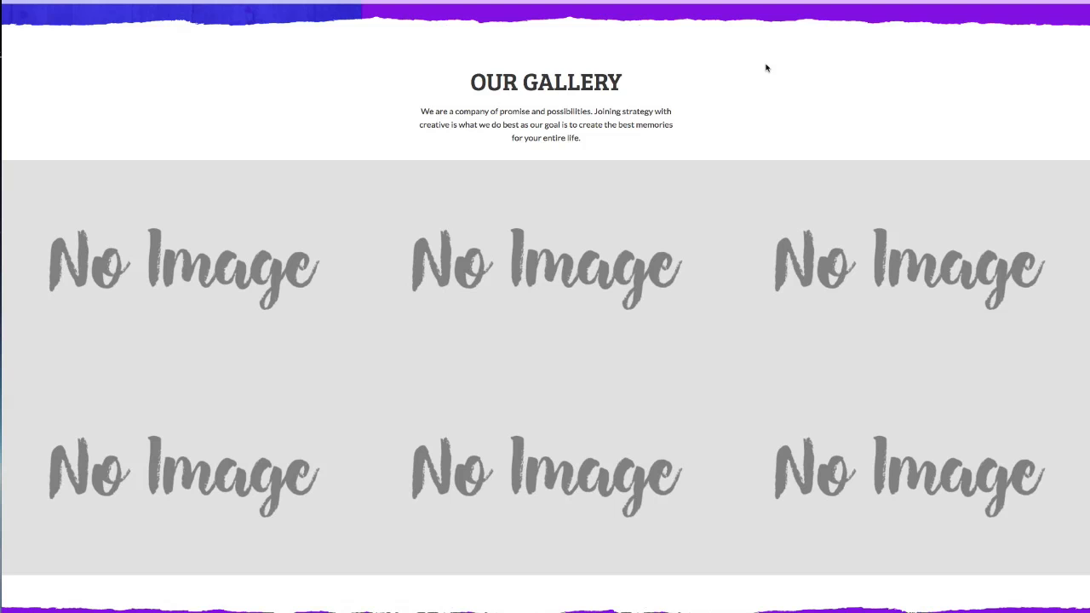
- Examine the padding and column layout of the Our Gallery images on the published page
scroll(555, 190, down, 2)
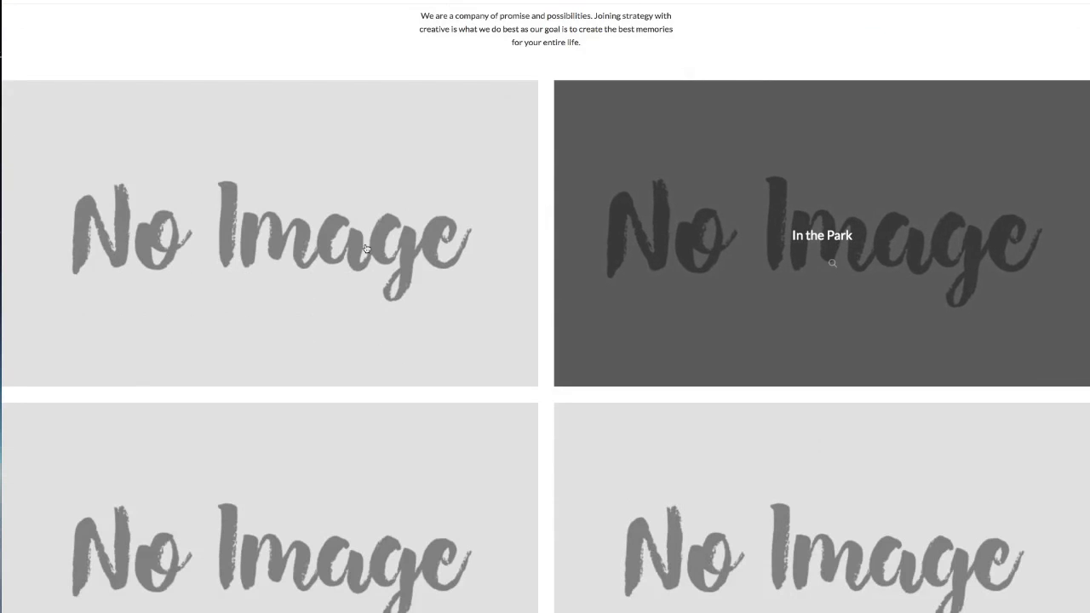
scroll(489, 257, down, 5)
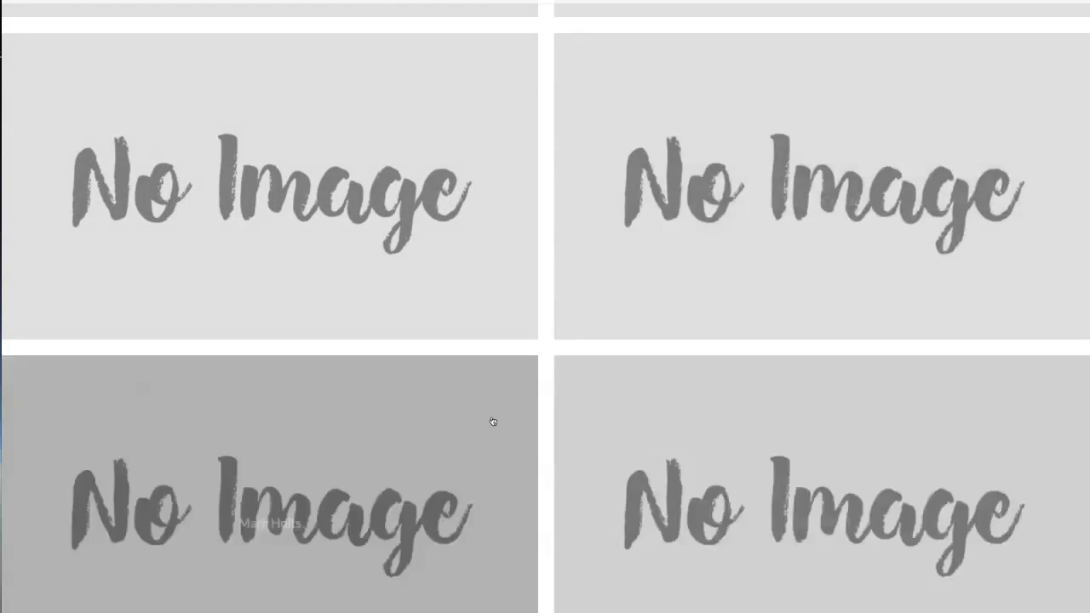
scroll(437, 418, down, 9)
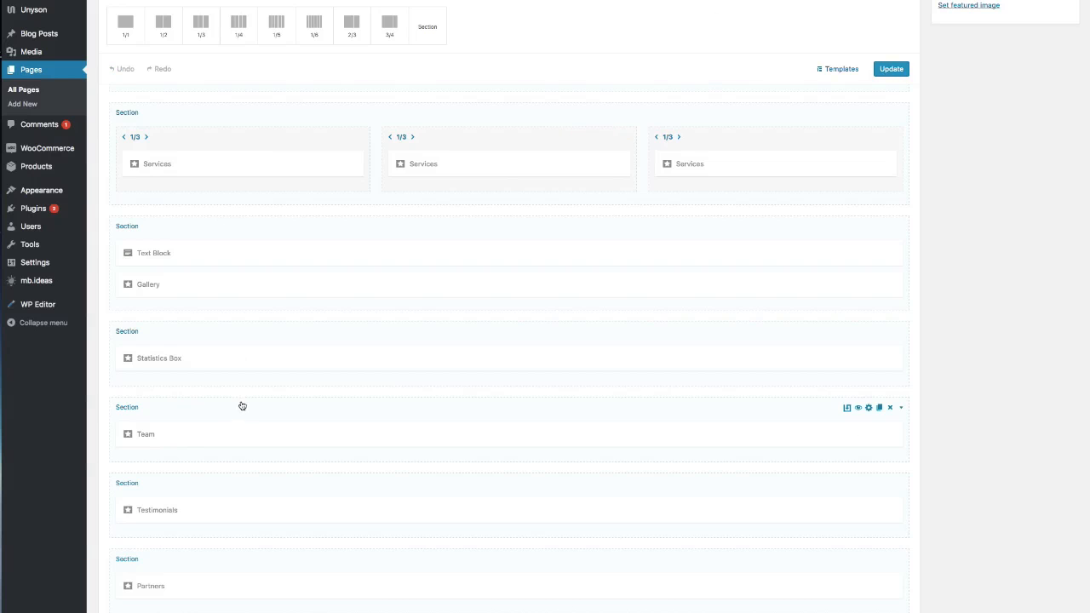
- Review the subtitle and icon of the fourth entry in the Statistics Box element, save it, and update the page
click(340, 358)
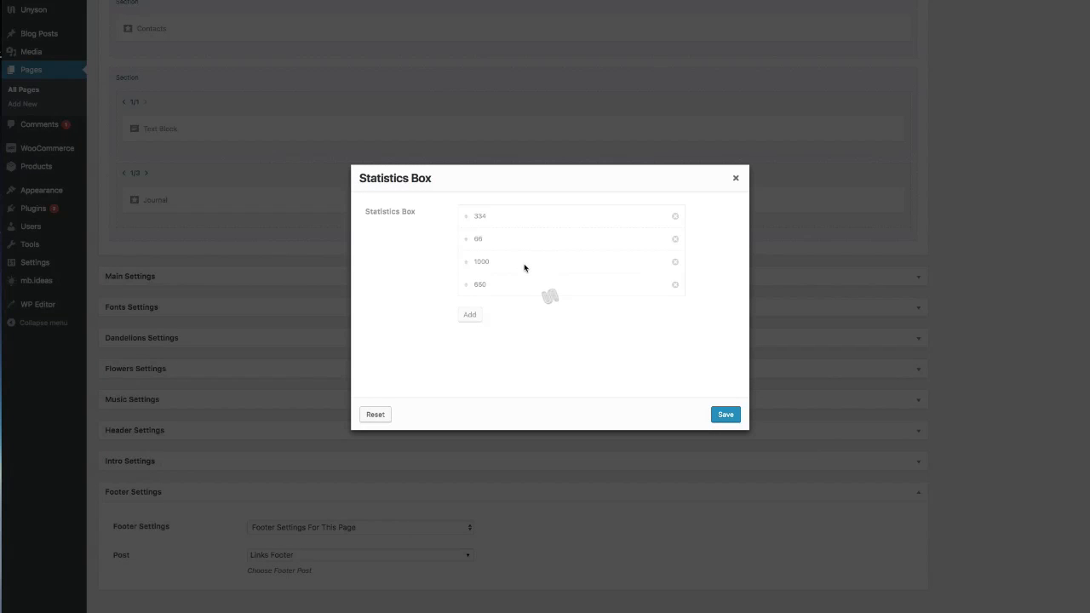
click(478, 286)
click(432, 235)
drag(516, 268, 455, 273)
scroll(545, 332, down, 1)
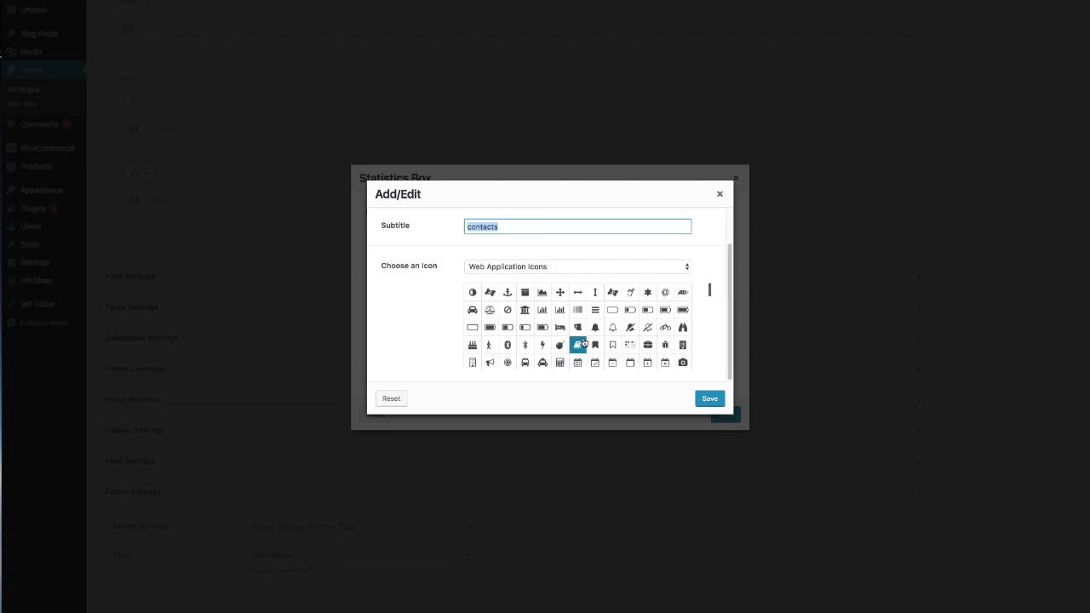
click(711, 397)
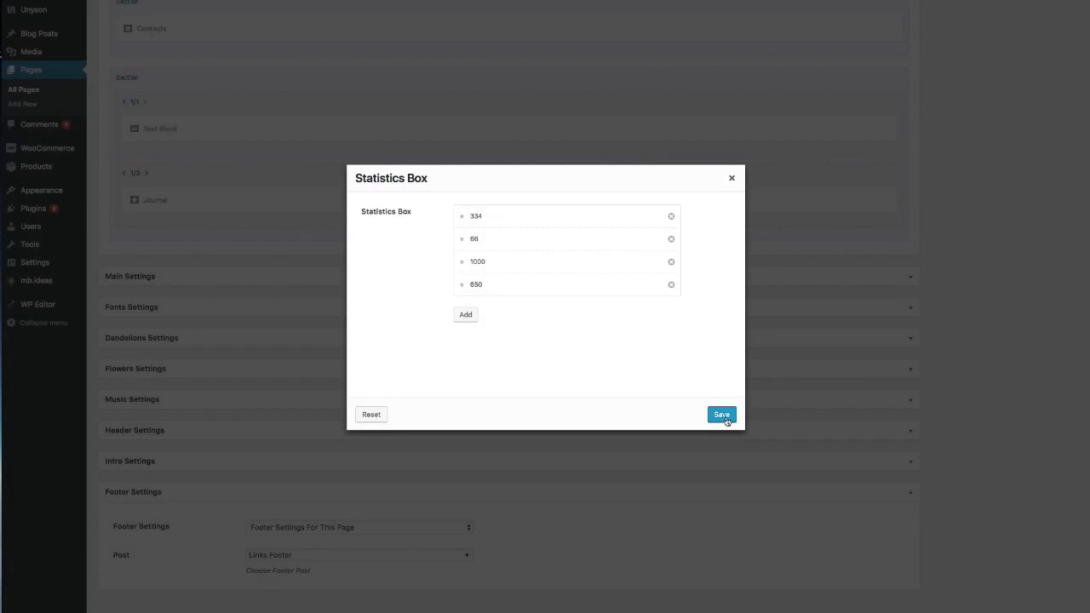
click(723, 415)
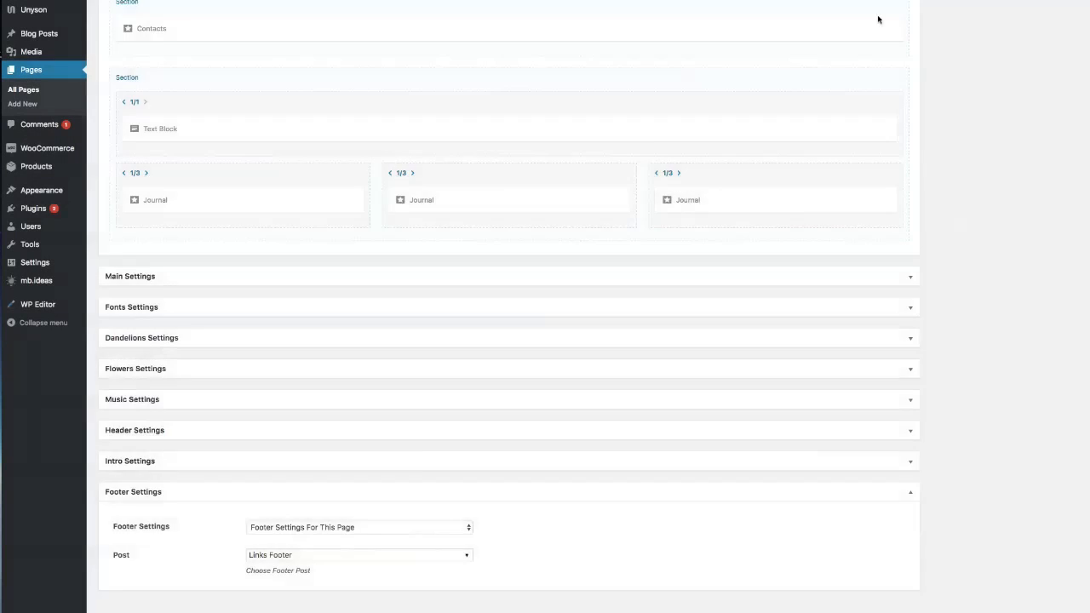
scroll(903, 43, up, 10)
click(903, 67)
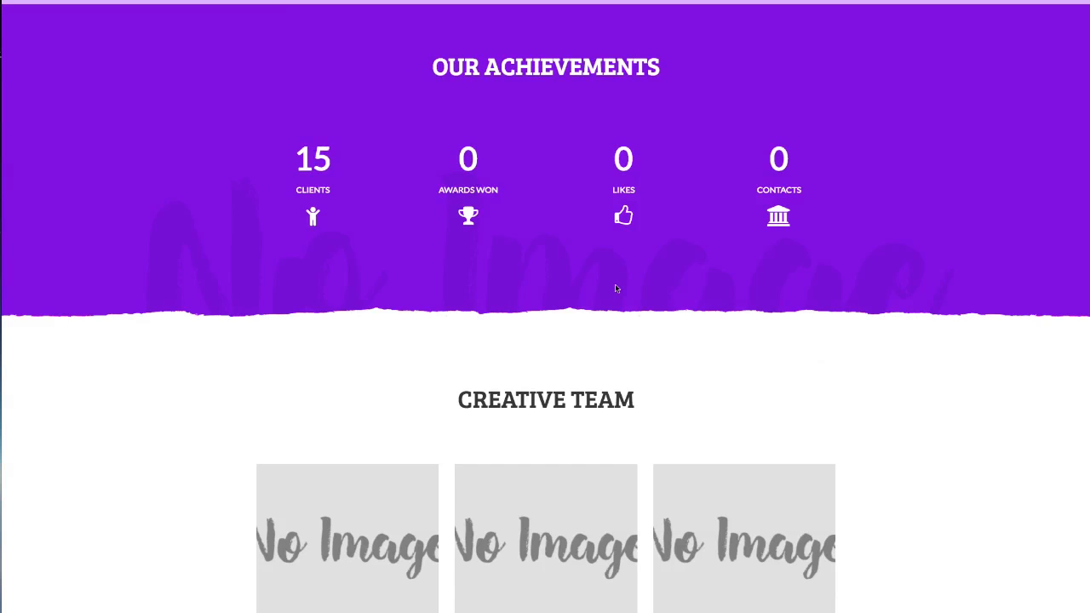
- Add a member to the Team element with a first name as title, "Some Subtitle" as subtitle and "designer" as hidden subtitle
scroll(615, 288, down, 3)
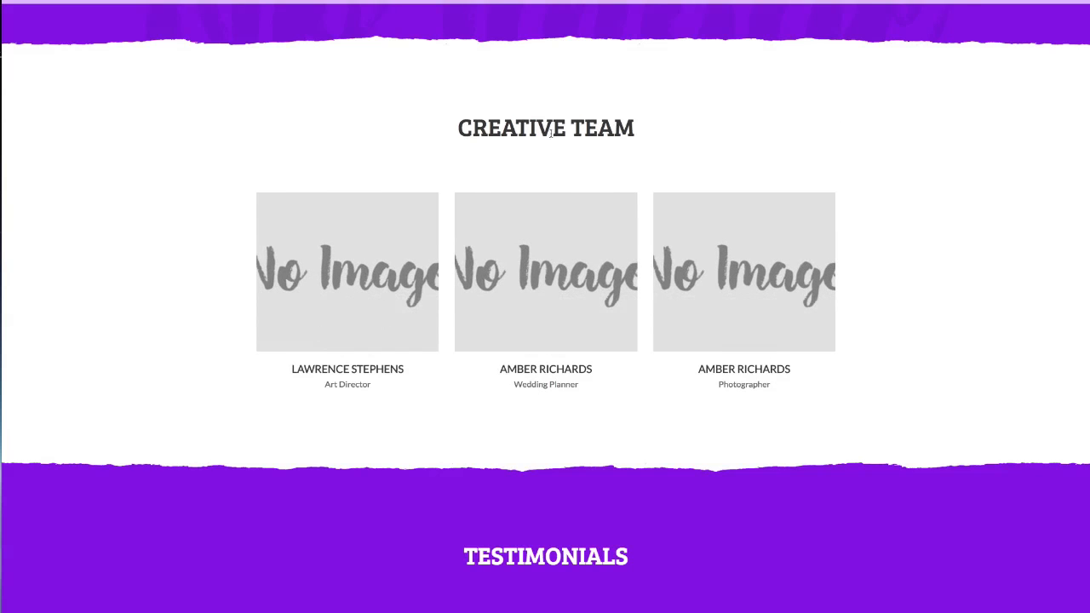
scroll(767, 69, up, 1)
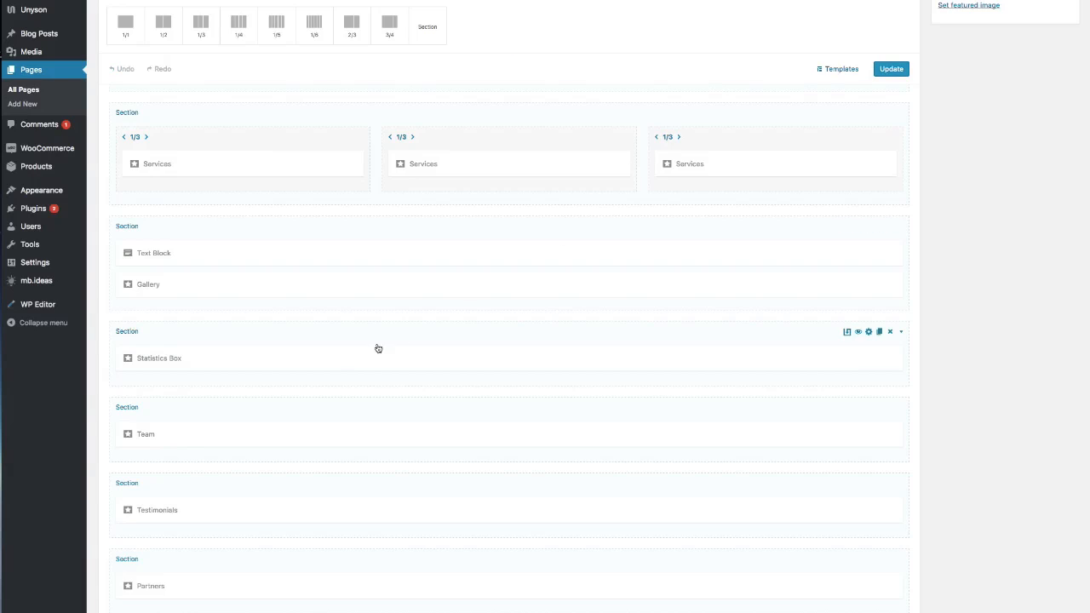
click(438, 372)
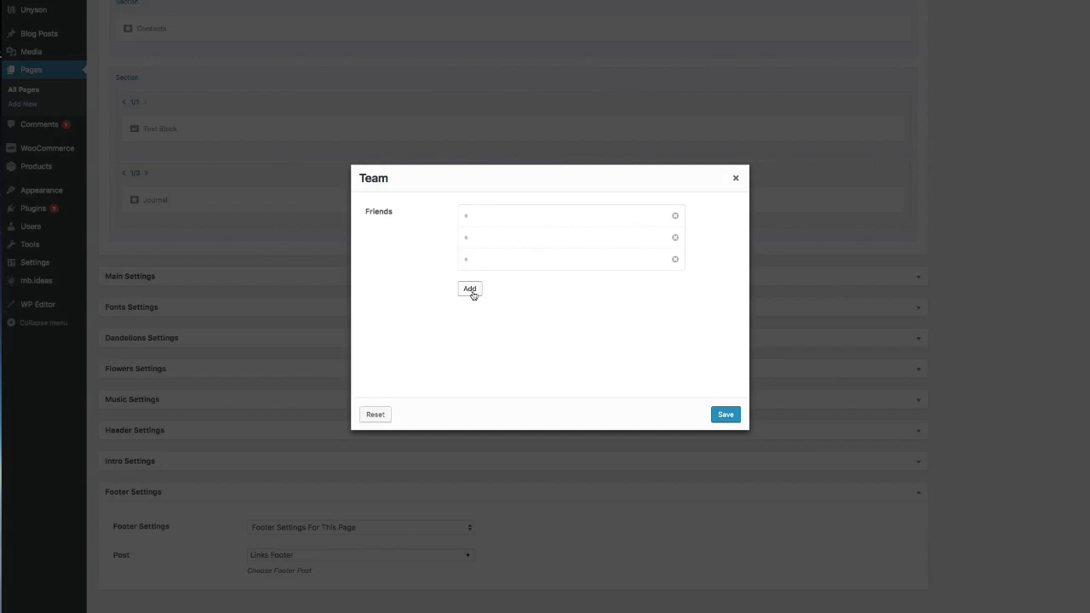
click(472, 291)
click(483, 227)
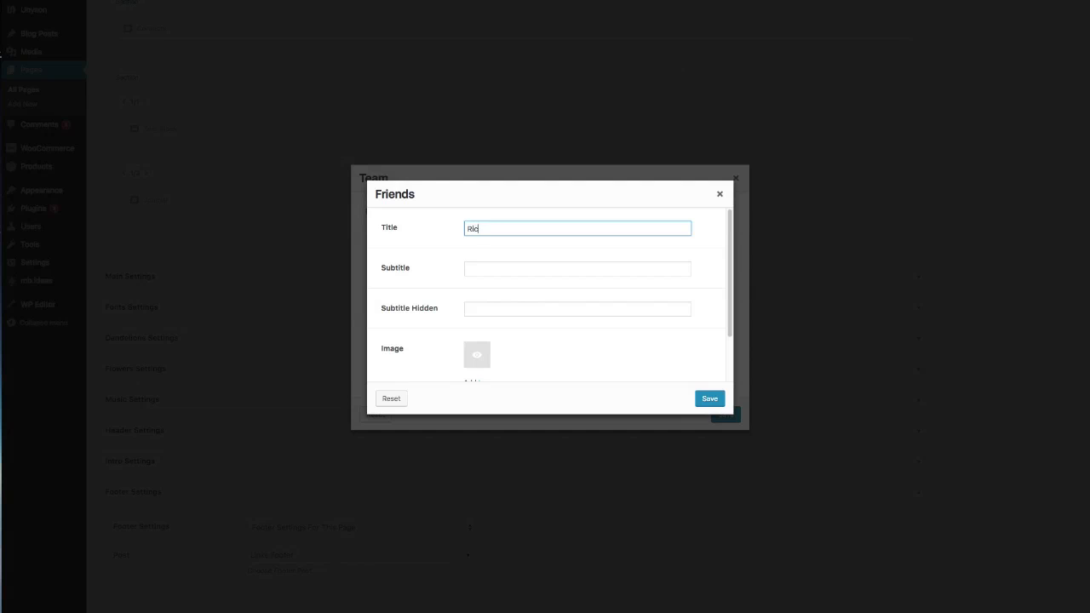
click(488, 268)
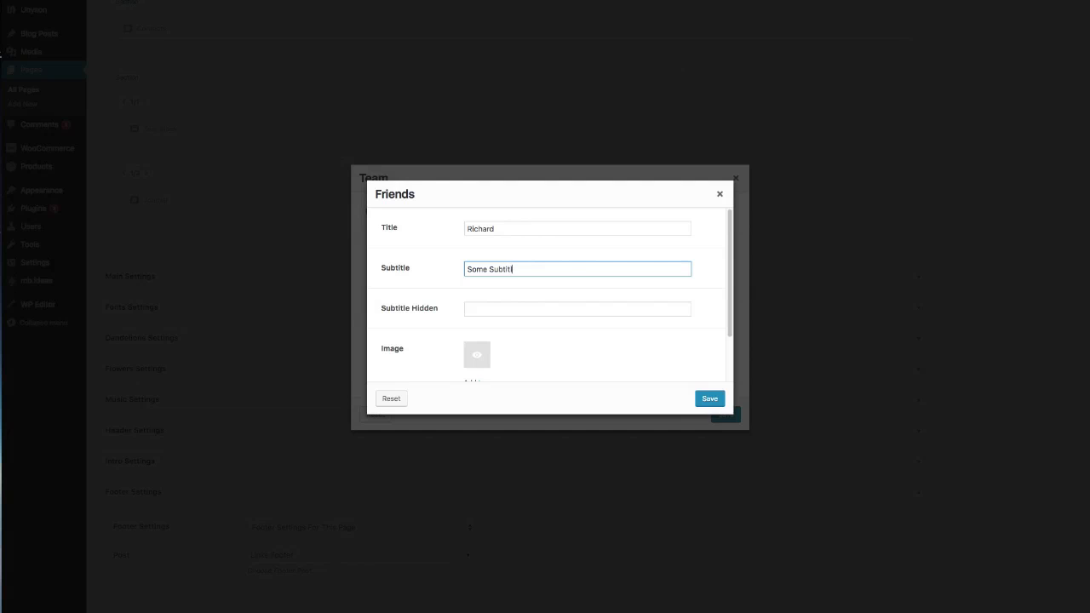
click(481, 311)
scroll(485, 312, down, 2)
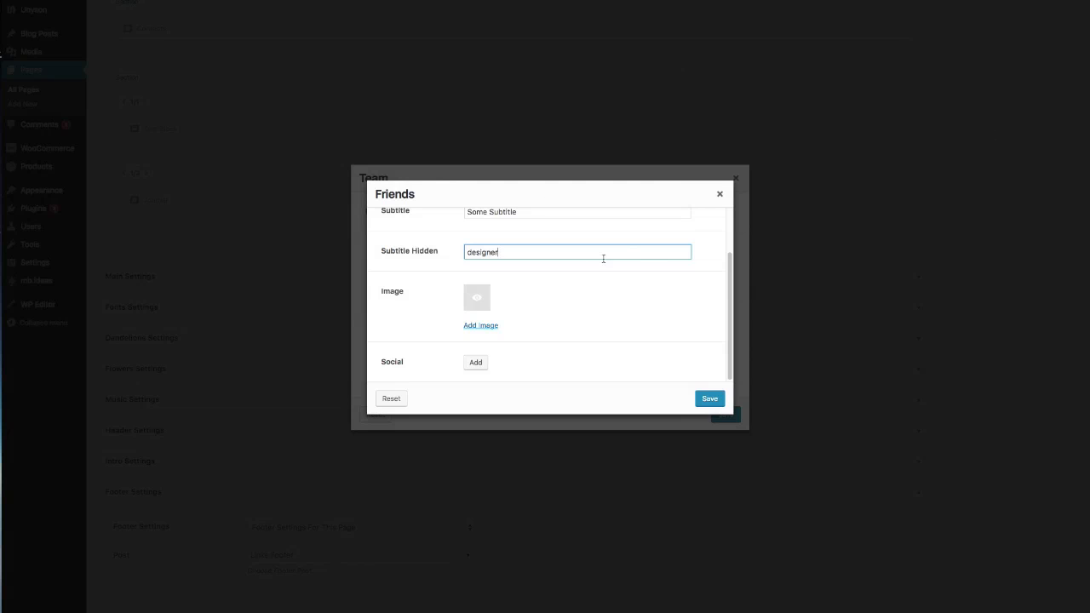
- Set the new team member's image to OBFM1U0.jpg, the hands photo from the media library
click(484, 293)
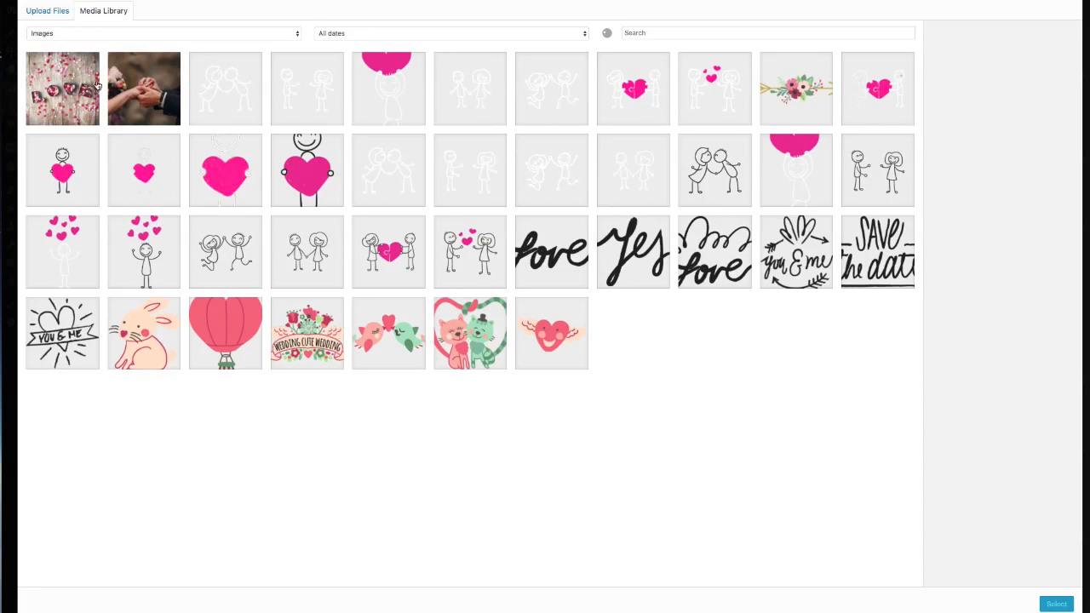
click(118, 117)
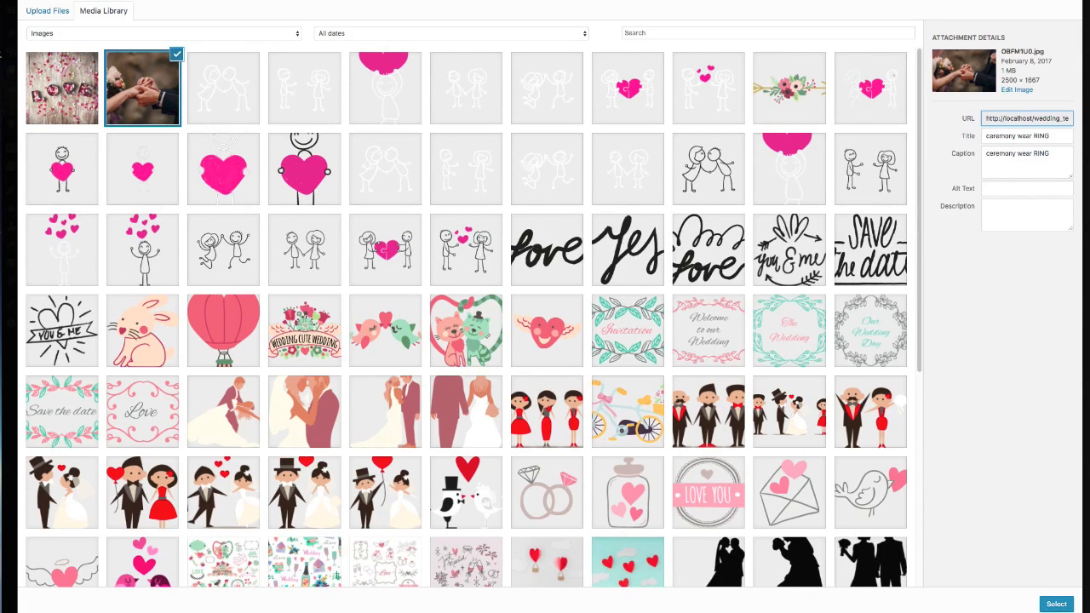
click(1056, 604)
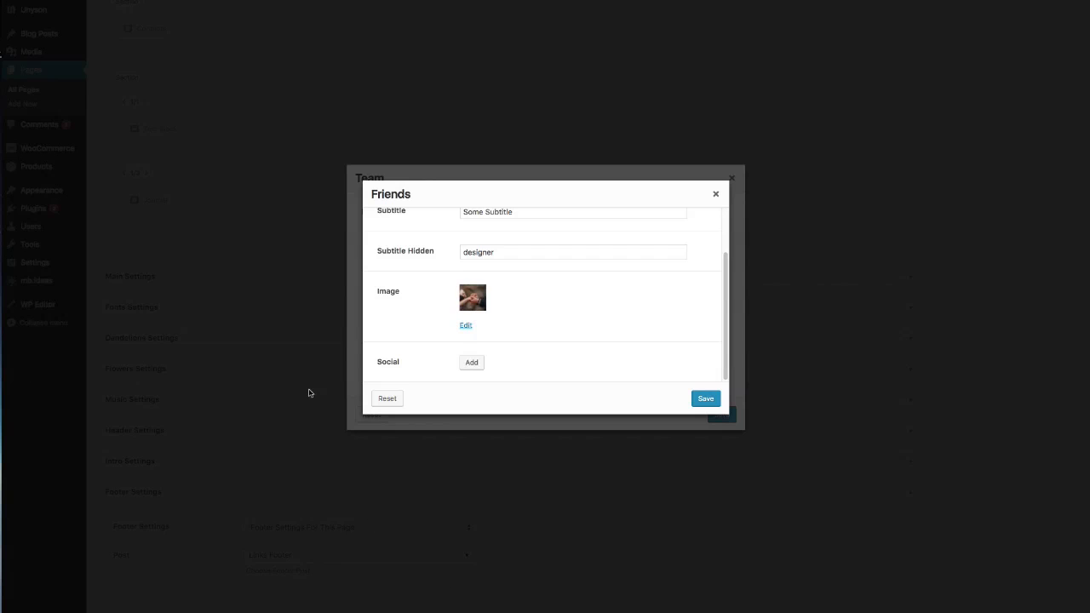
- Add a social entry for the new team member with the checked calendar icon and "Facebook" as its link, and save it
click(470, 362)
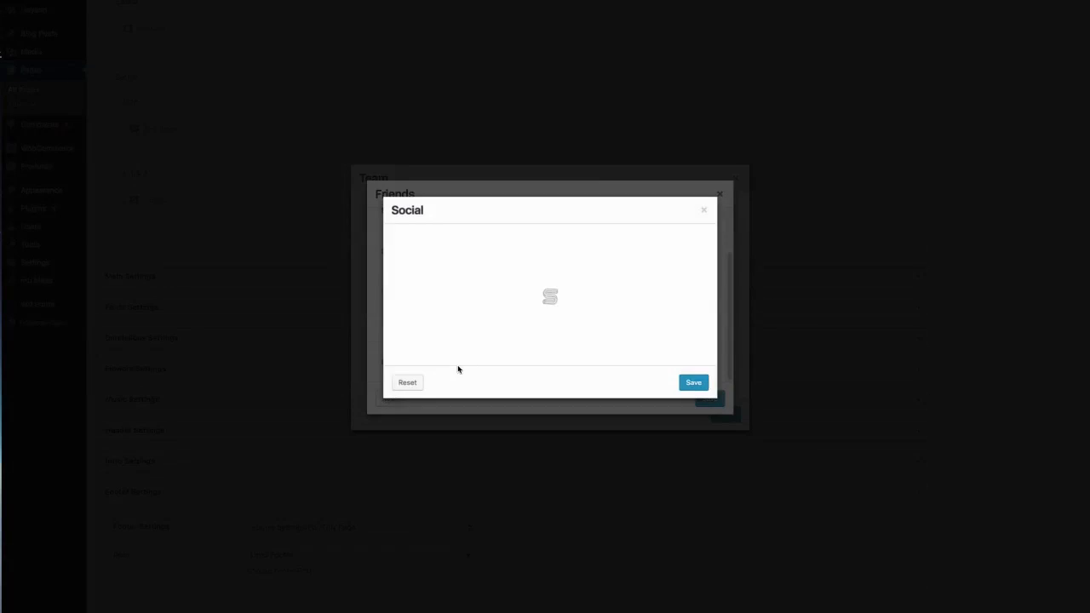
scroll(528, 340, down, 6)
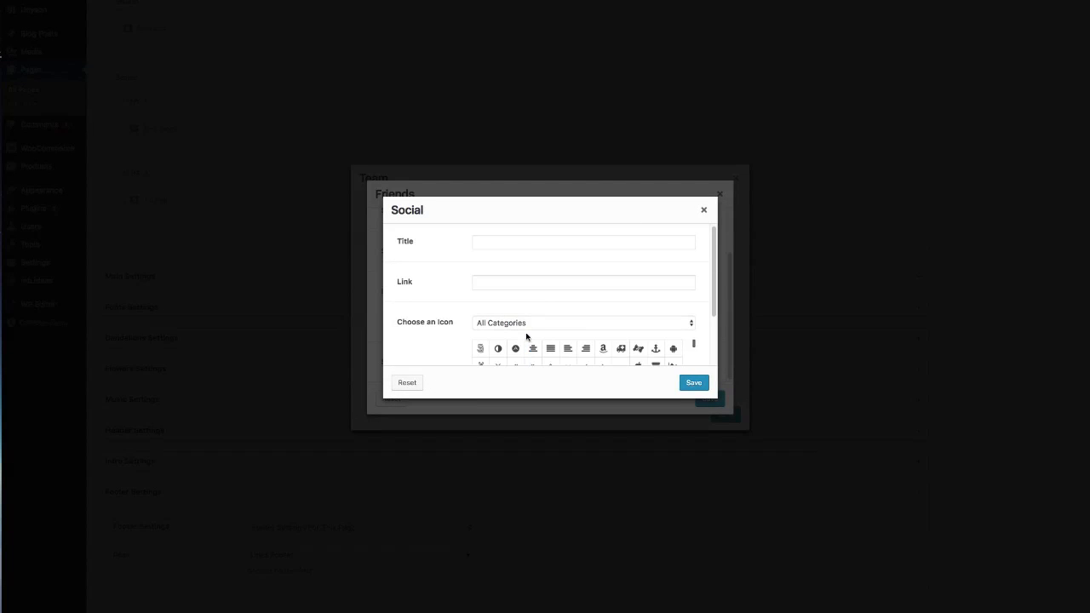
click(566, 313)
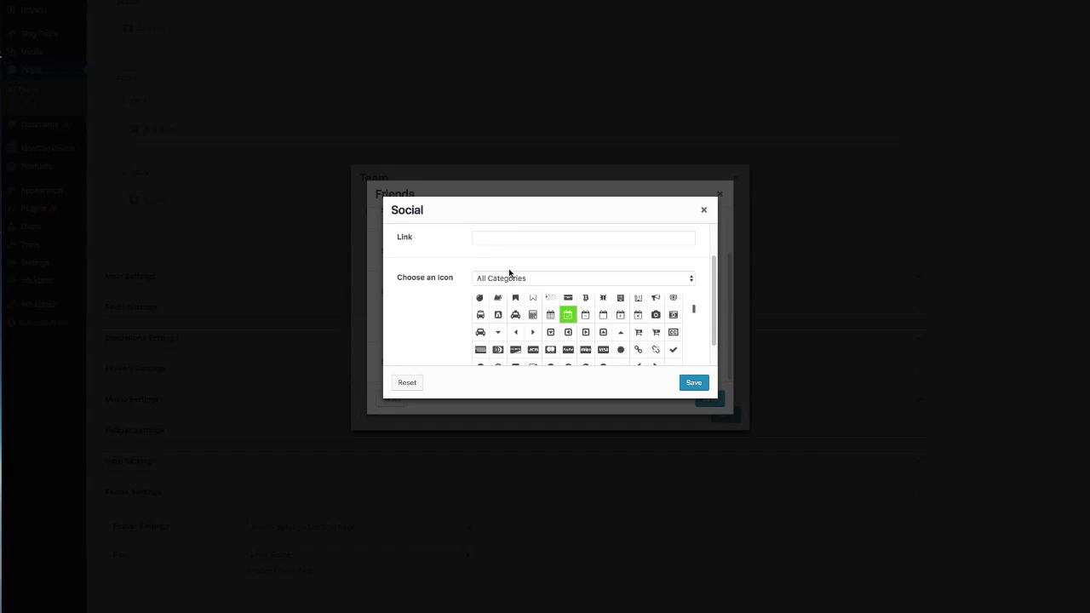
click(488, 238)
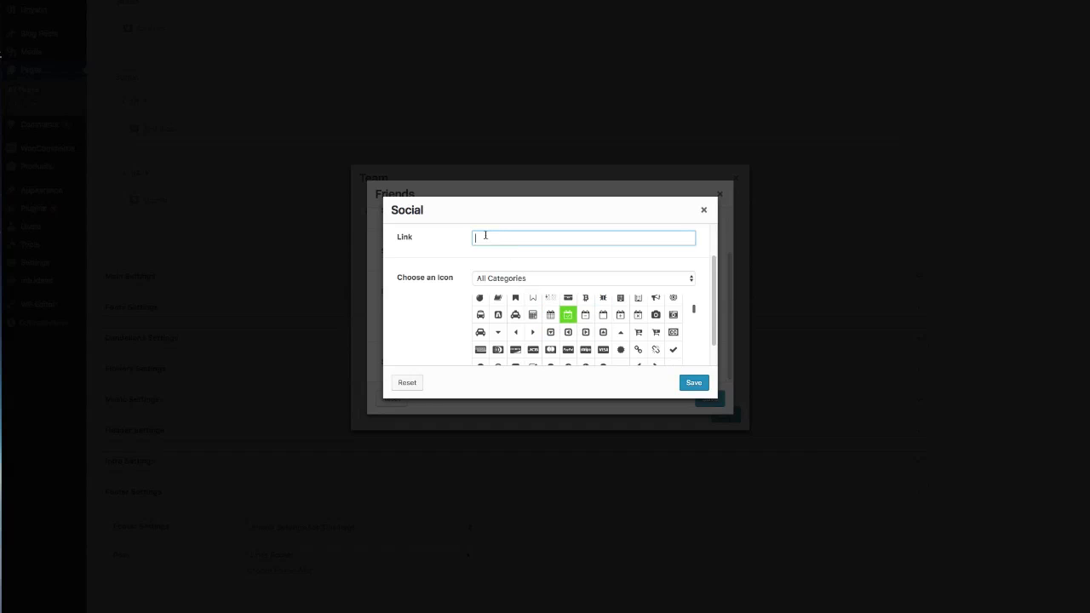
text(Facebook)
scroll(514, 273, down, 15)
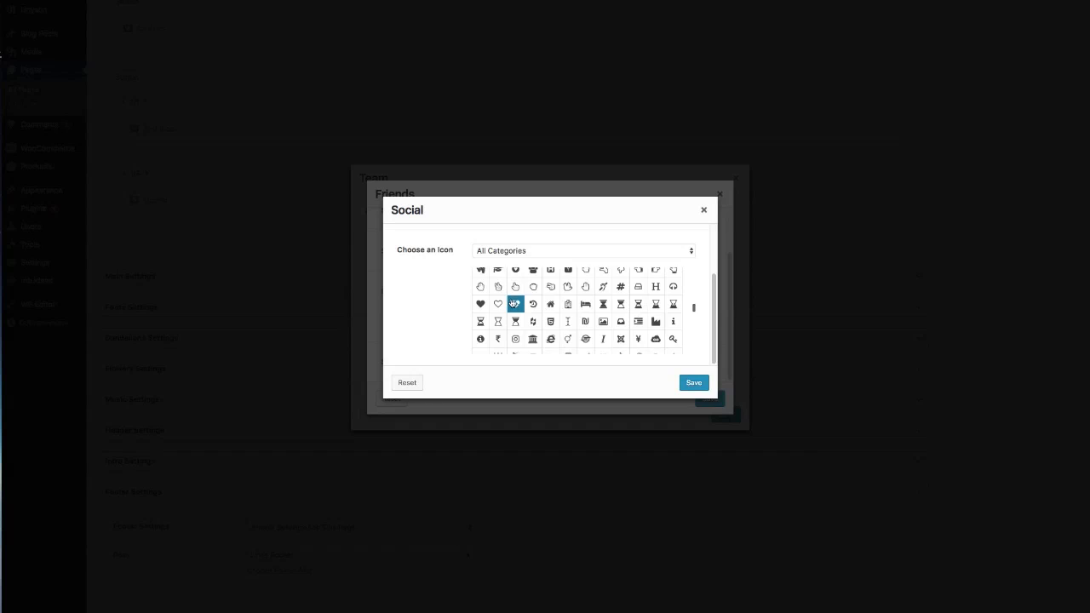
click(694, 382)
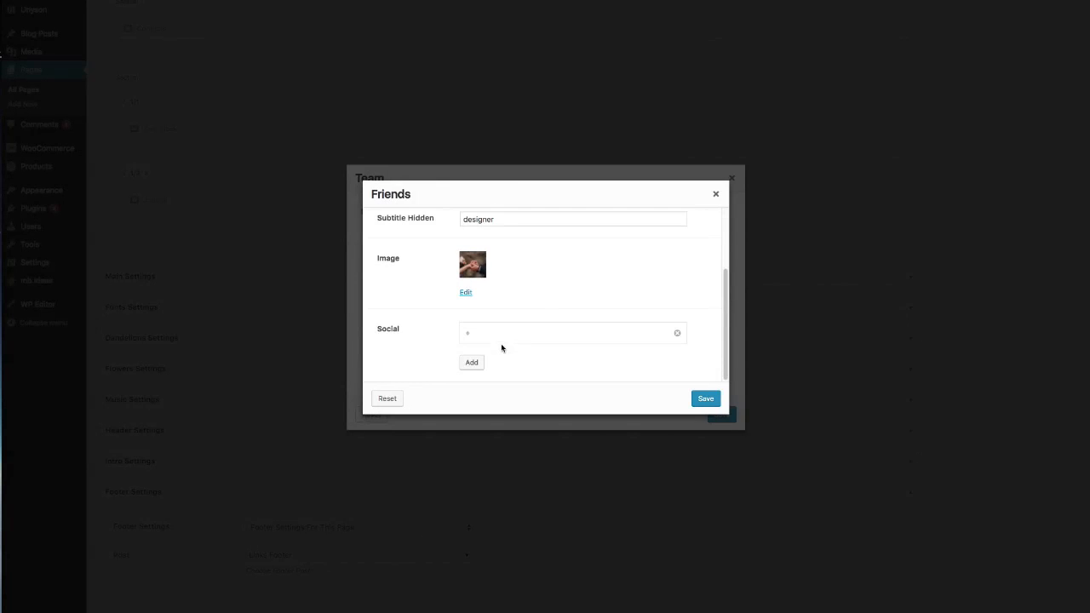
- Correct the social entry by setting its title to "Facebook" and its link to "#", and save it
click(512, 331)
scroll(573, 299, down, 1)
scroll(572, 298, up, 1)
drag(518, 285, 453, 283)
key(ctrl+c)
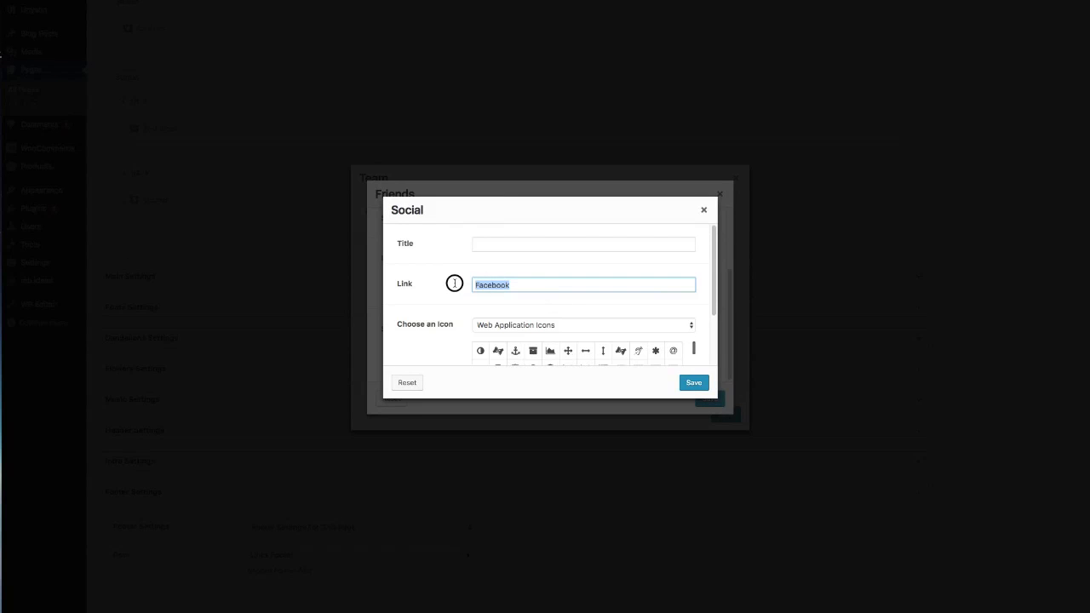
click(497, 243)
key(ctrl+v)
drag(523, 286, 474, 286)
text(#)
scroll(529, 306, down, 5)
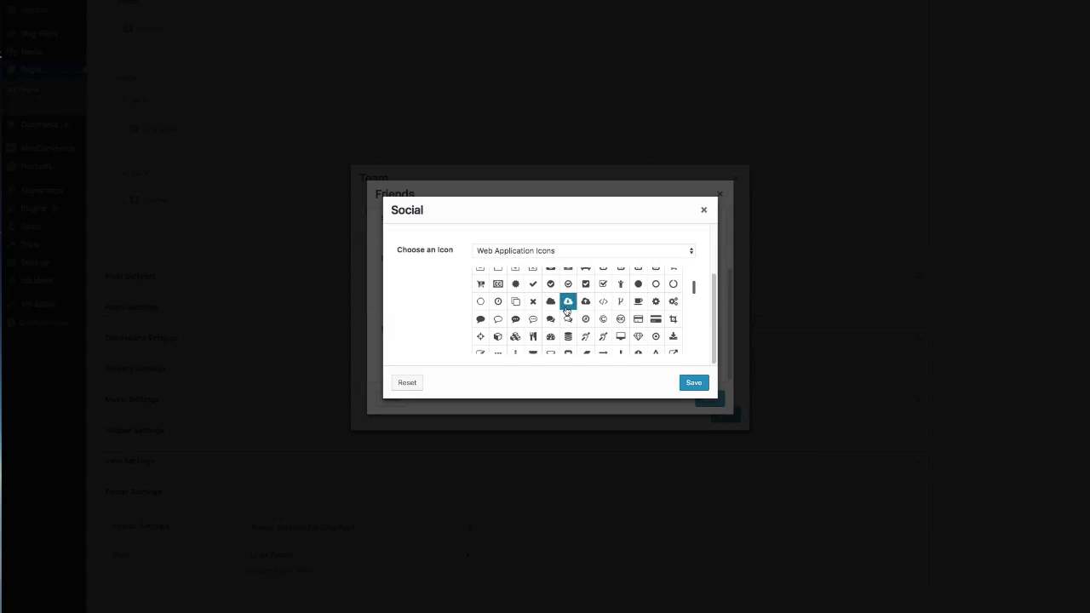
click(701, 387)
- Save the new member and the Team element, update the page, and check the member's card on the published page
click(707, 401)
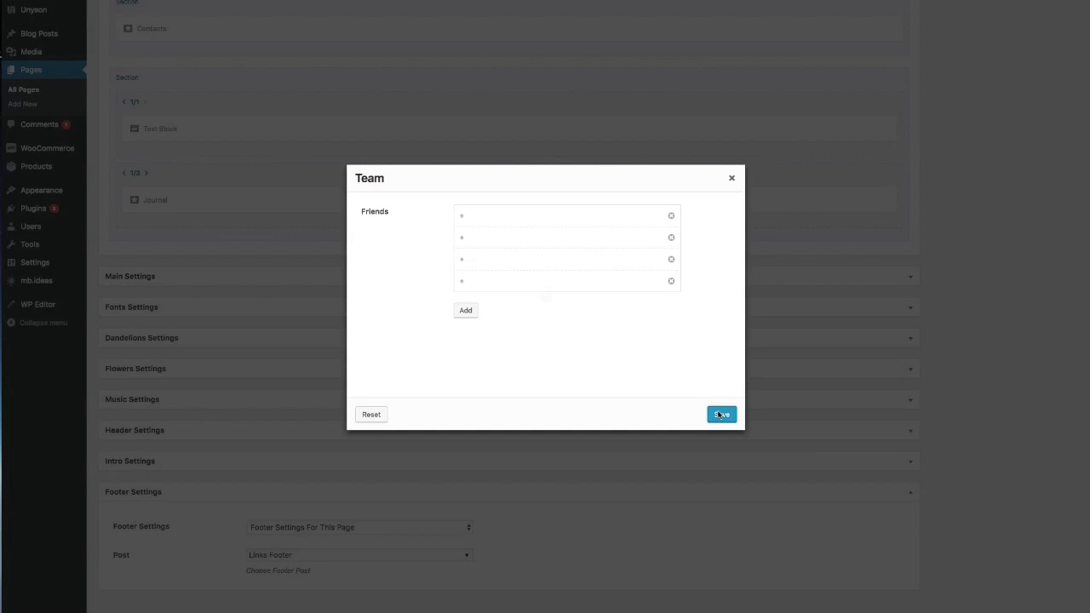
click(719, 415)
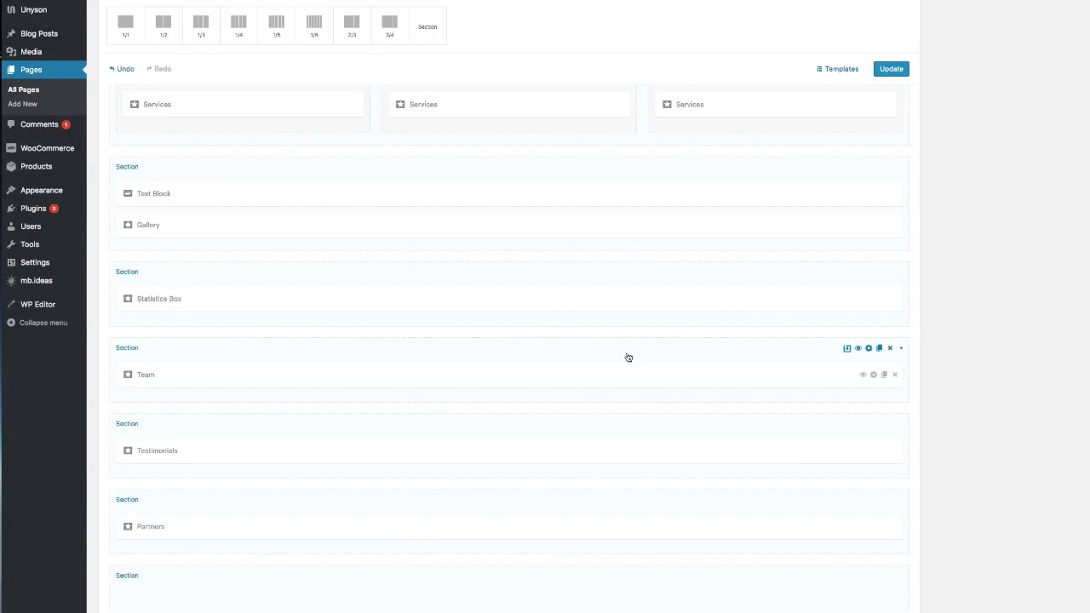
click(894, 69)
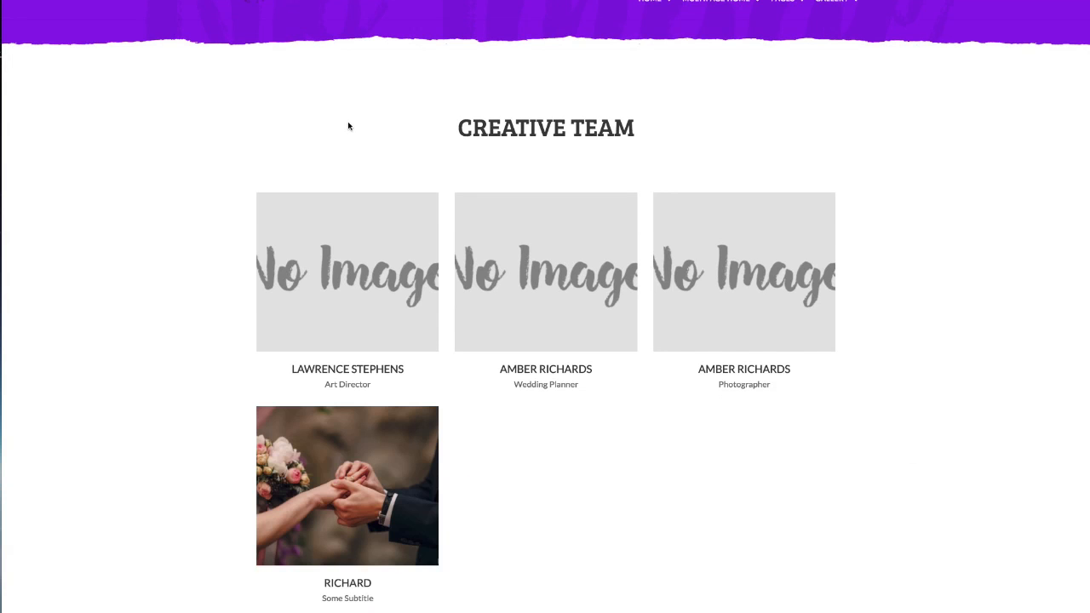
scroll(349, 121, down, 1)
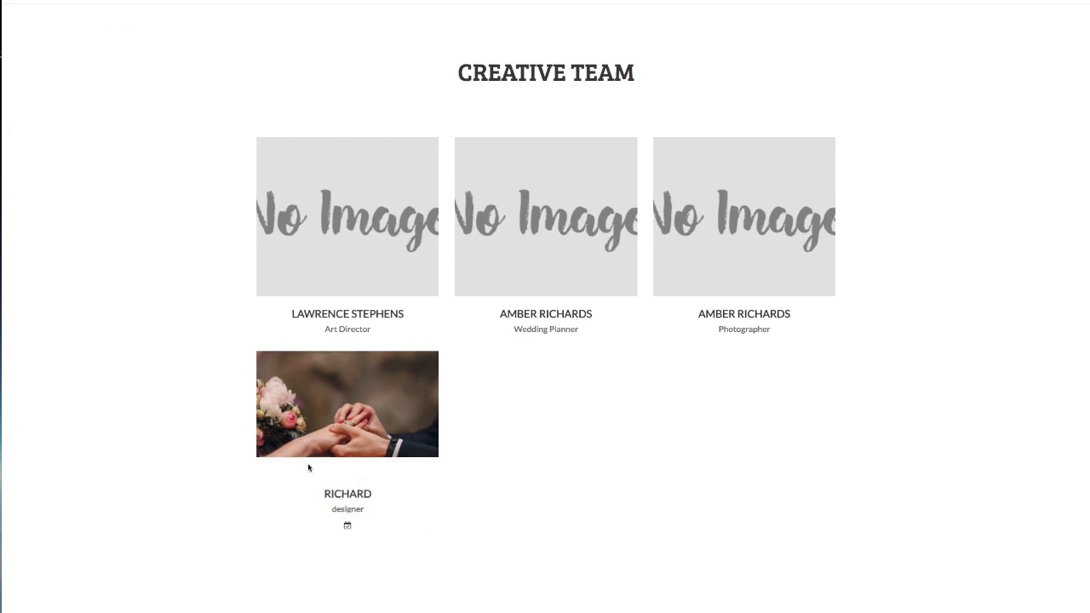
scroll(308, 463, down, 1)
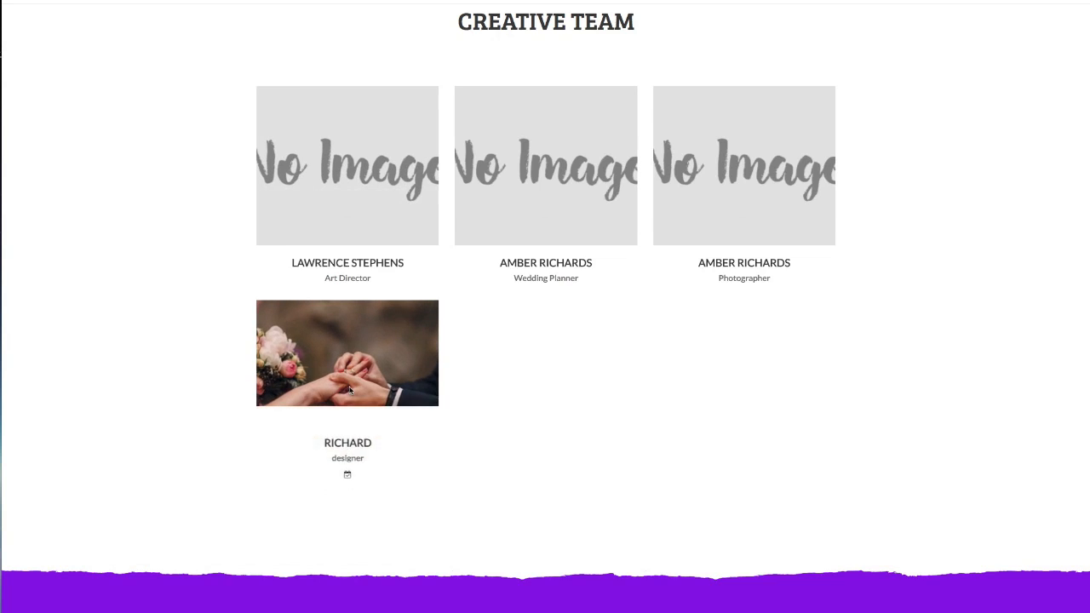
- View the Testimonials section on the published page and switch its carousel to the other slide
scroll(285, 397, down, 2)
scroll(195, 384, down, 5)
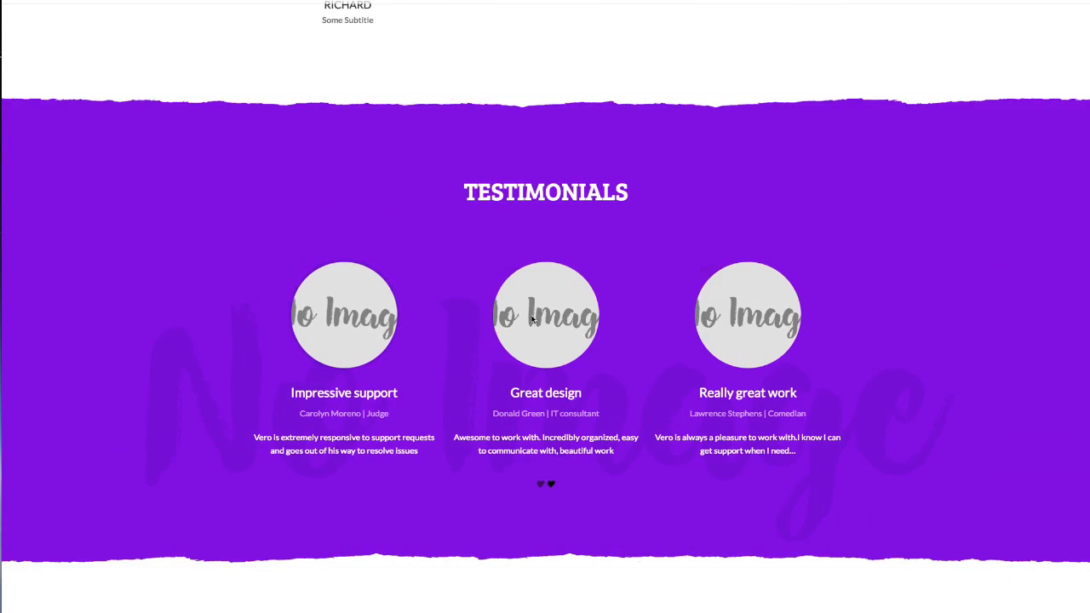
click(541, 486)
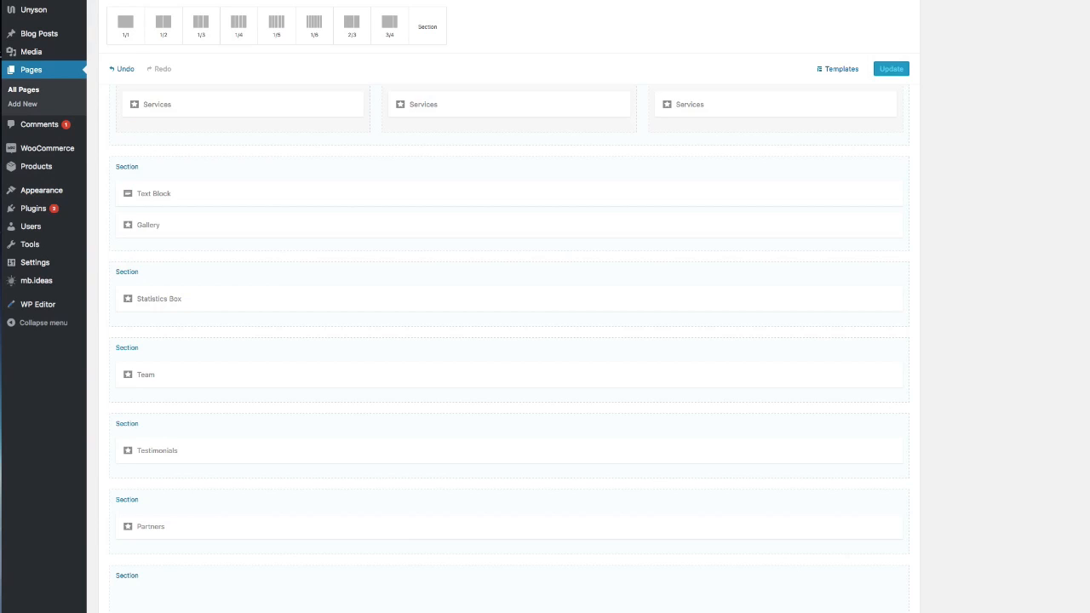
- Open the last "Really great work" testimonial in the Testimonials element and review its title, name and content fields
scroll(426, 325, down, 2)
click(384, 346)
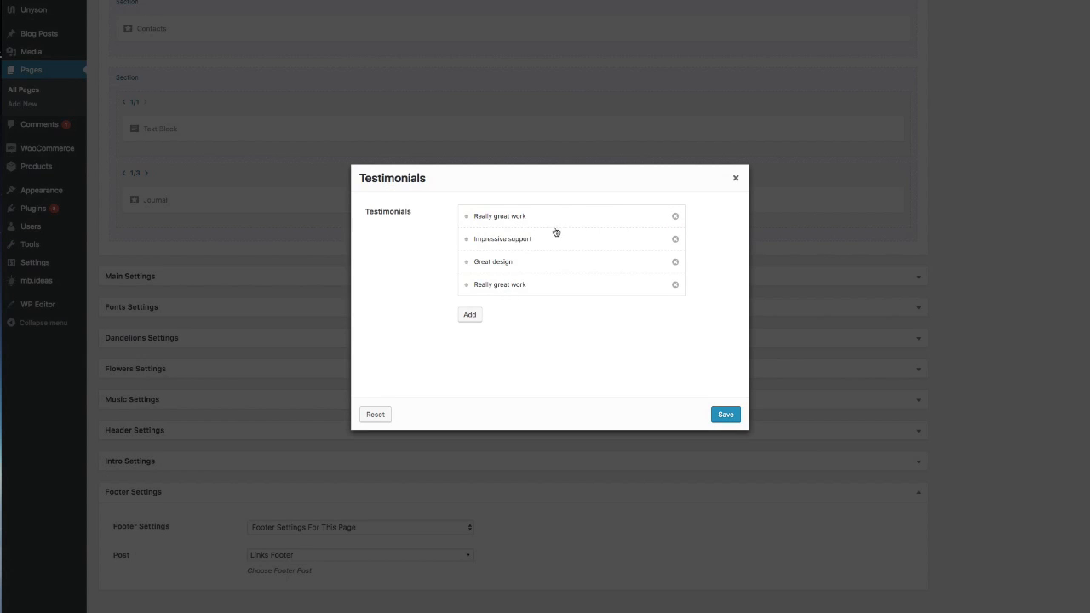
click(470, 315)
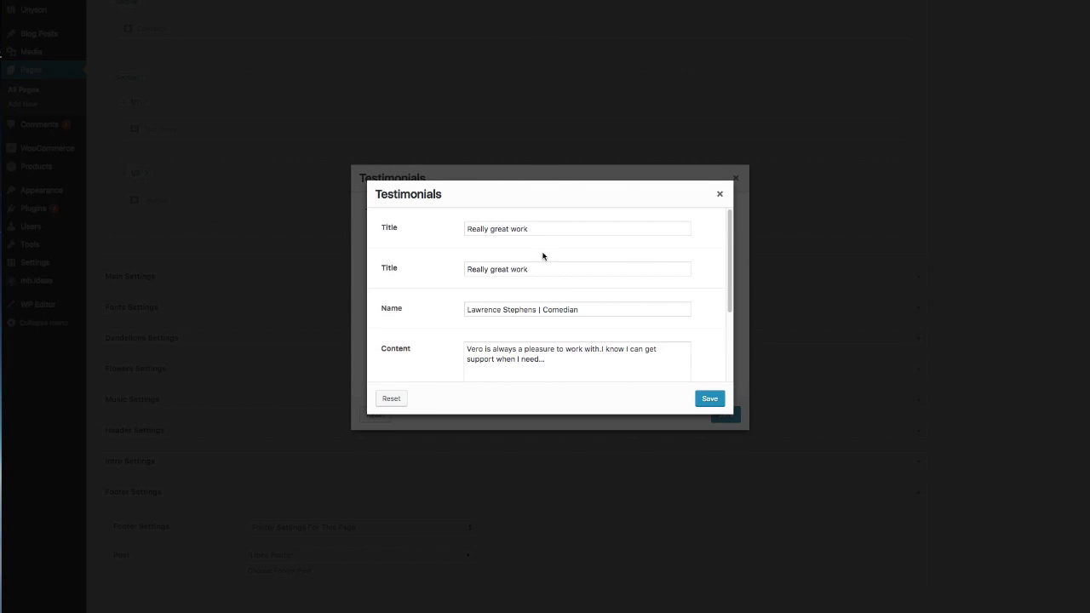
click(533, 232)
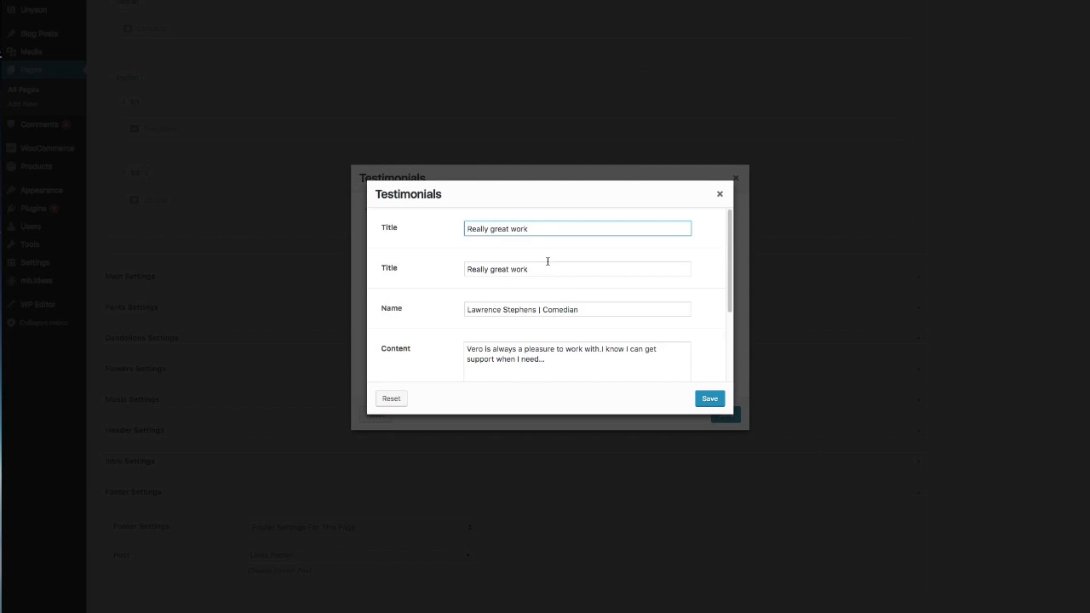
click(558, 292)
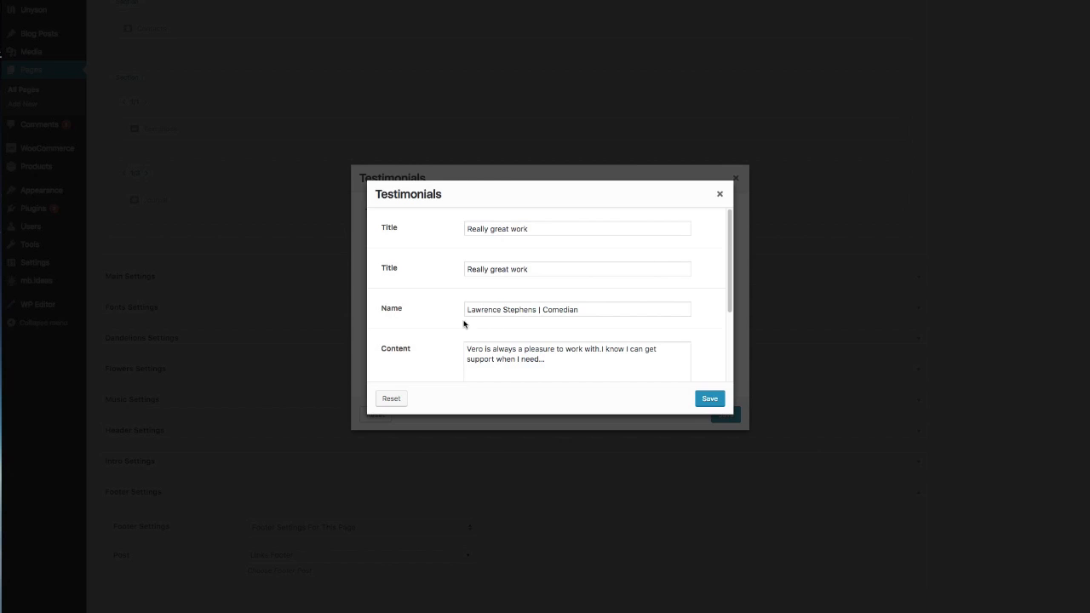
click(565, 267)
scroll(561, 266, down, 3)
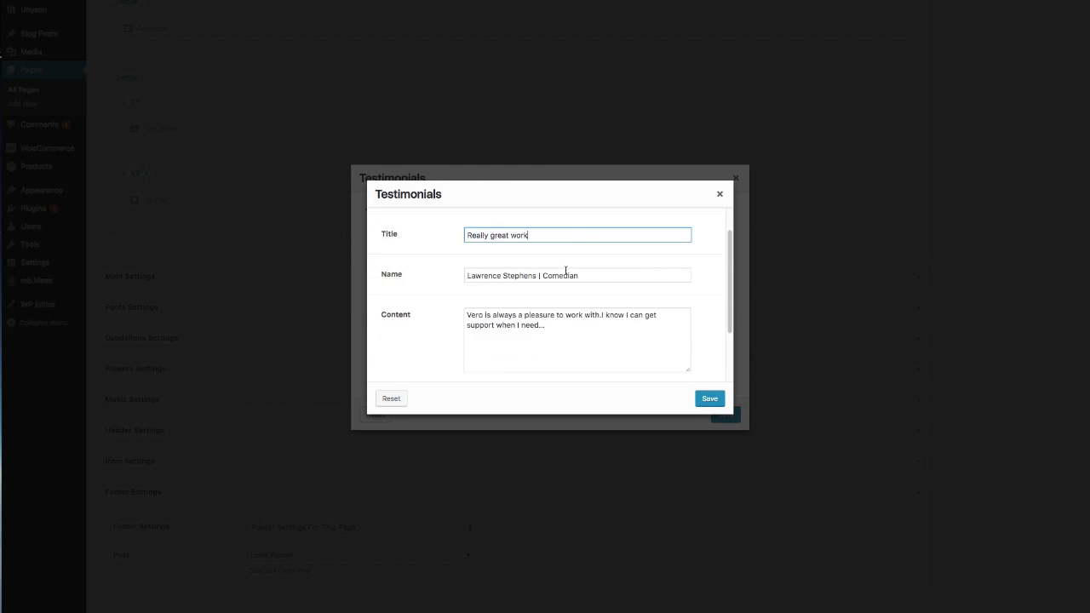
scroll(543, 360, up, 3)
triple_click(486, 320)
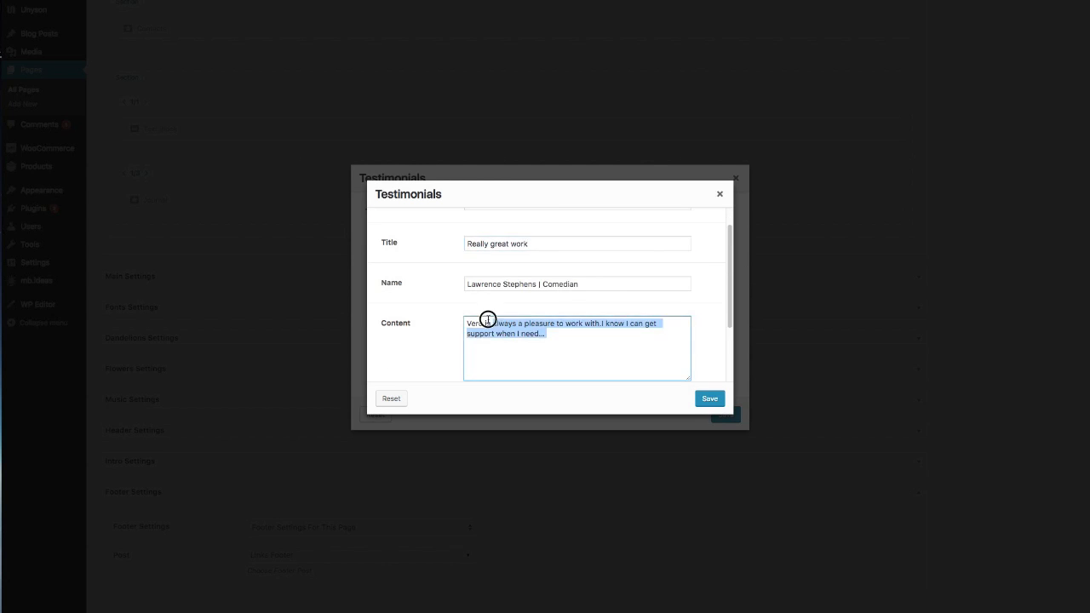
- Set the testimonial's image to the LOVE letters photo OJI7FT0.jpg from the media library and save the testimonial and the element
scroll(482, 312, down, 3)
click(483, 344)
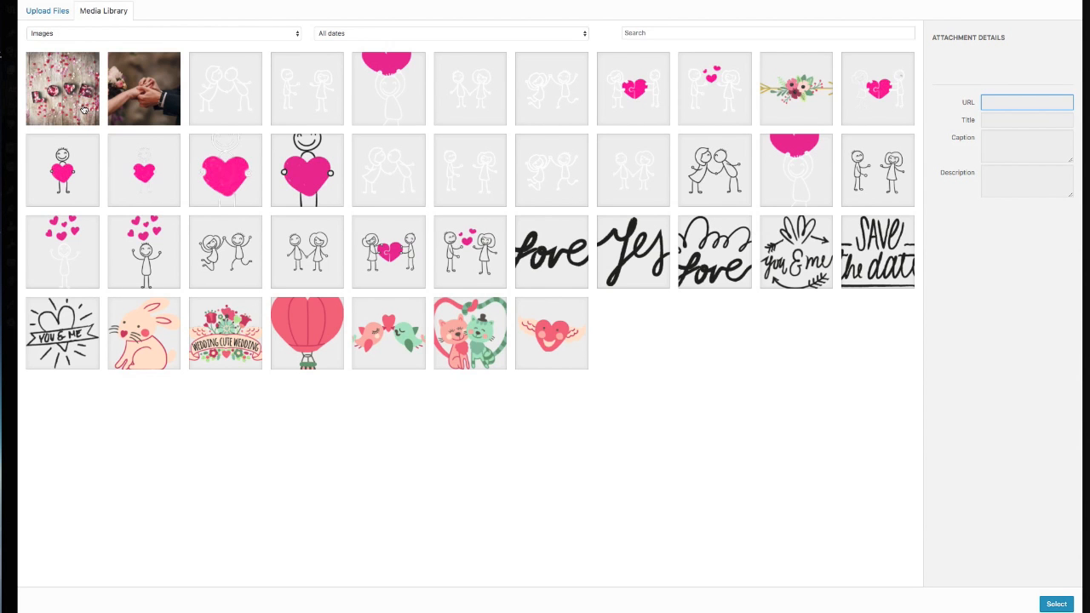
click(85, 109)
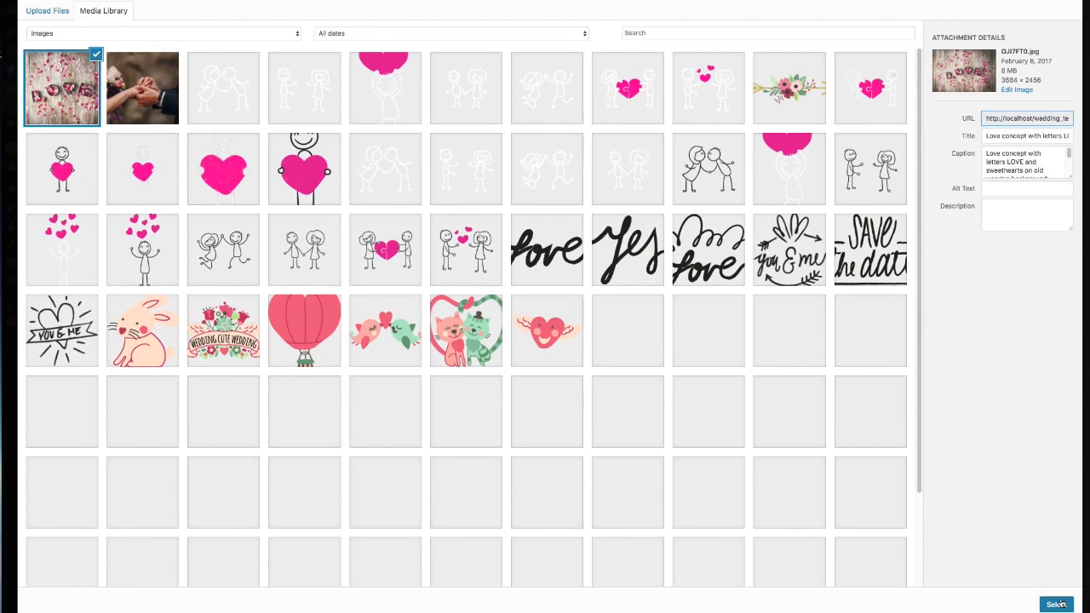
click(1057, 604)
click(710, 399)
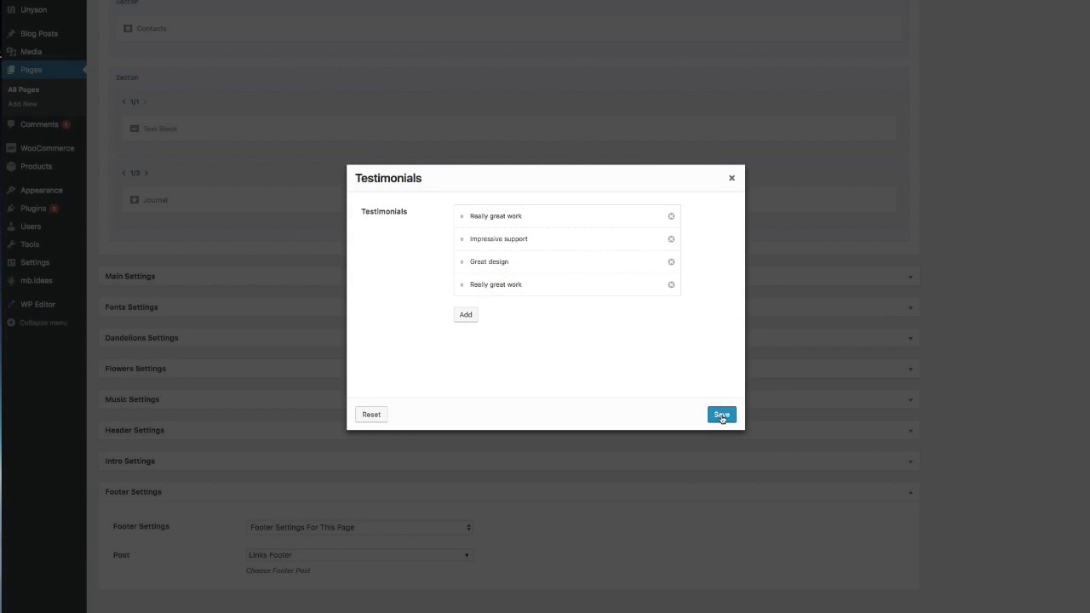
click(723, 414)
- Update the page and check the testimonial's photo on the carousel's second slide of the published page
scroll(905, 53, up, 10)
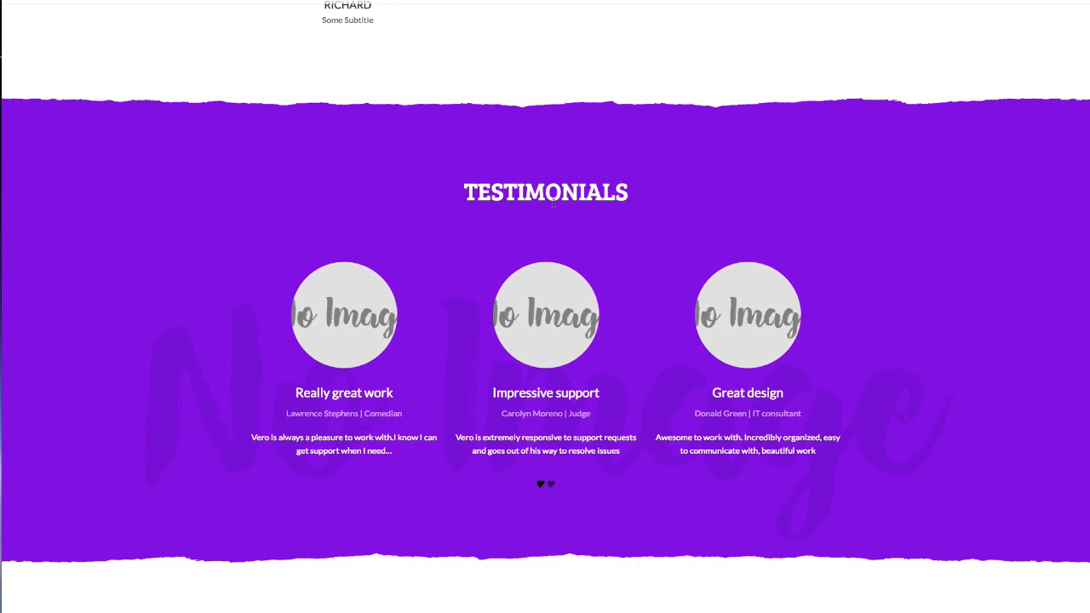
scroll(547, 225, down, 5)
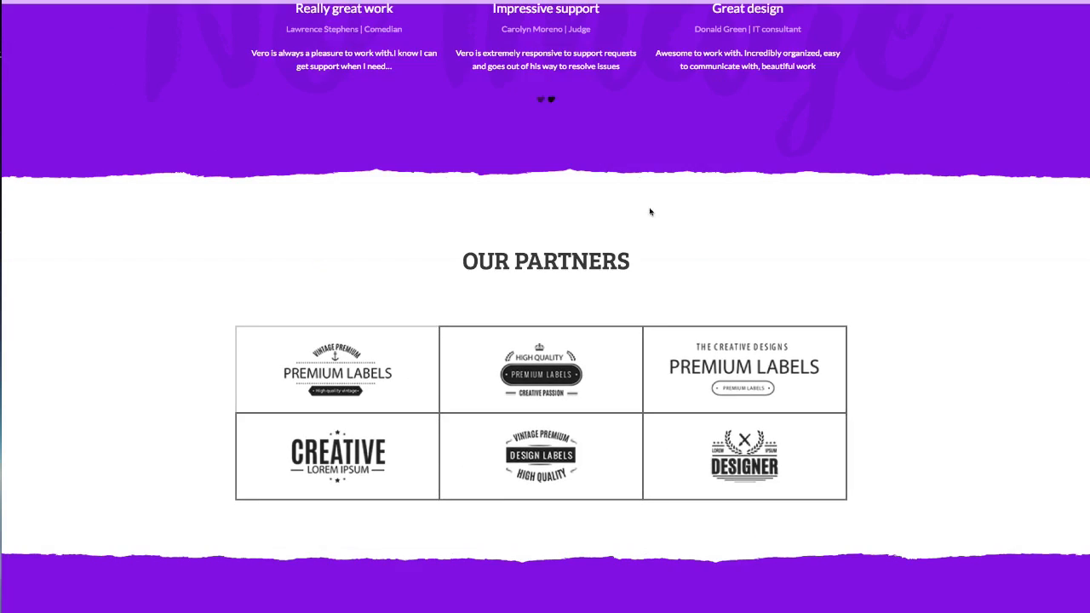
scroll(503, 301, up, 2)
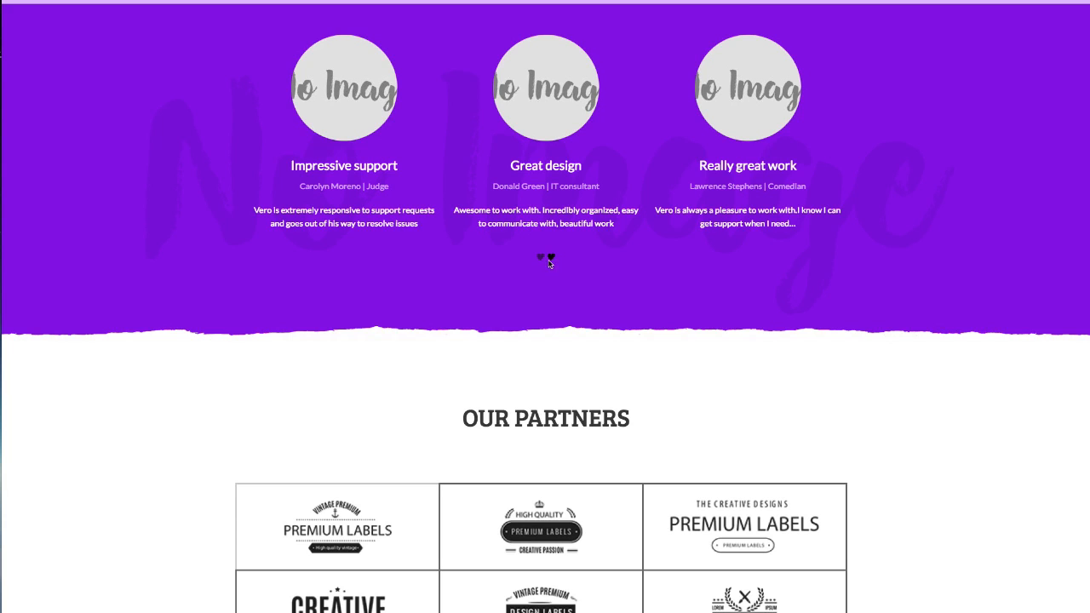
scroll(551, 259, down, 1)
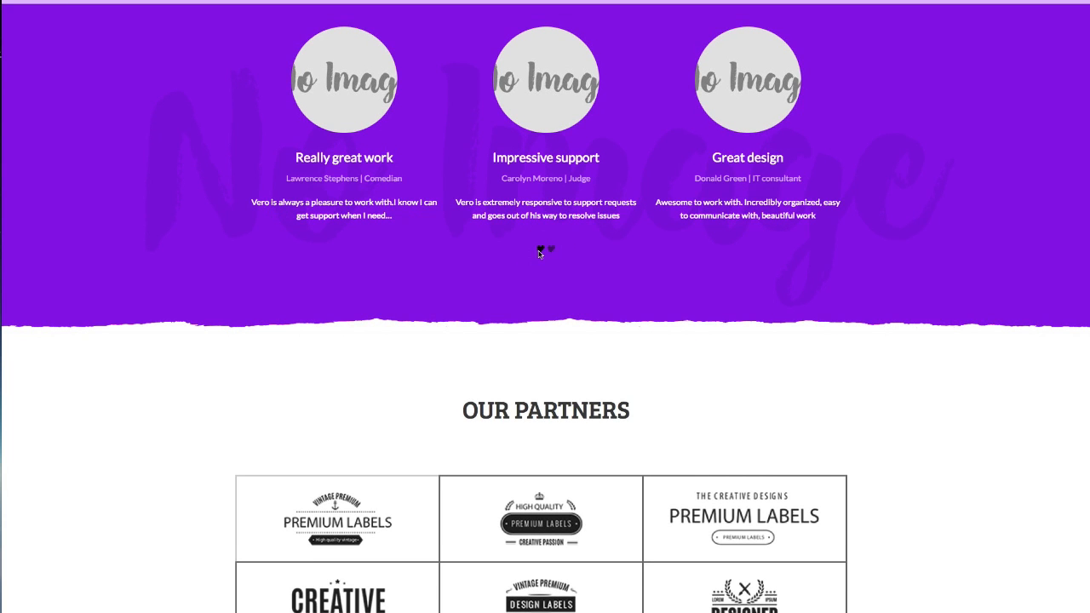
click(552, 250)
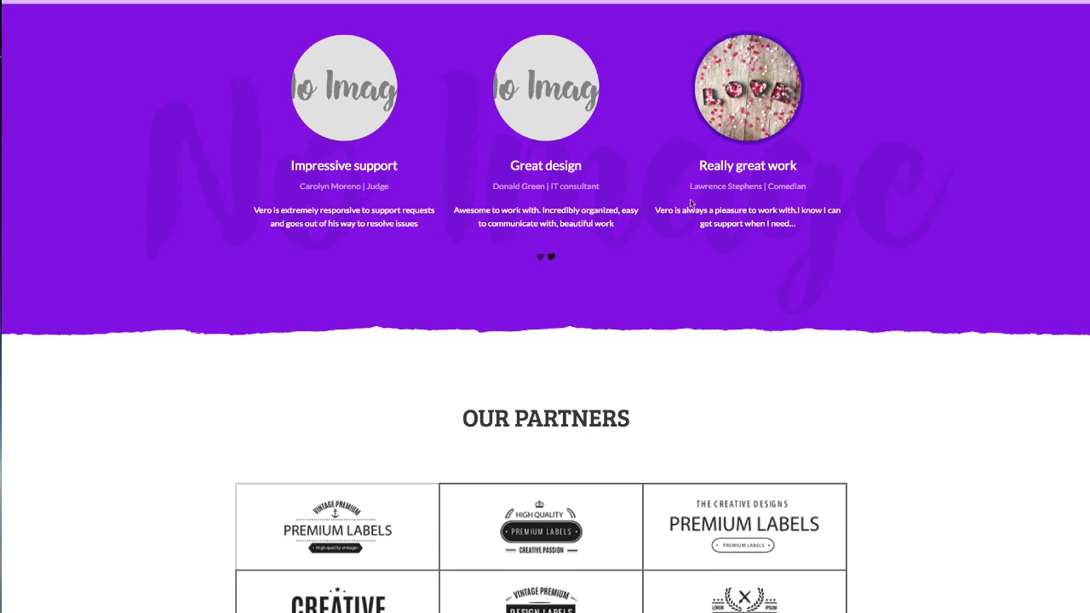
scroll(629, 336, down, 2)
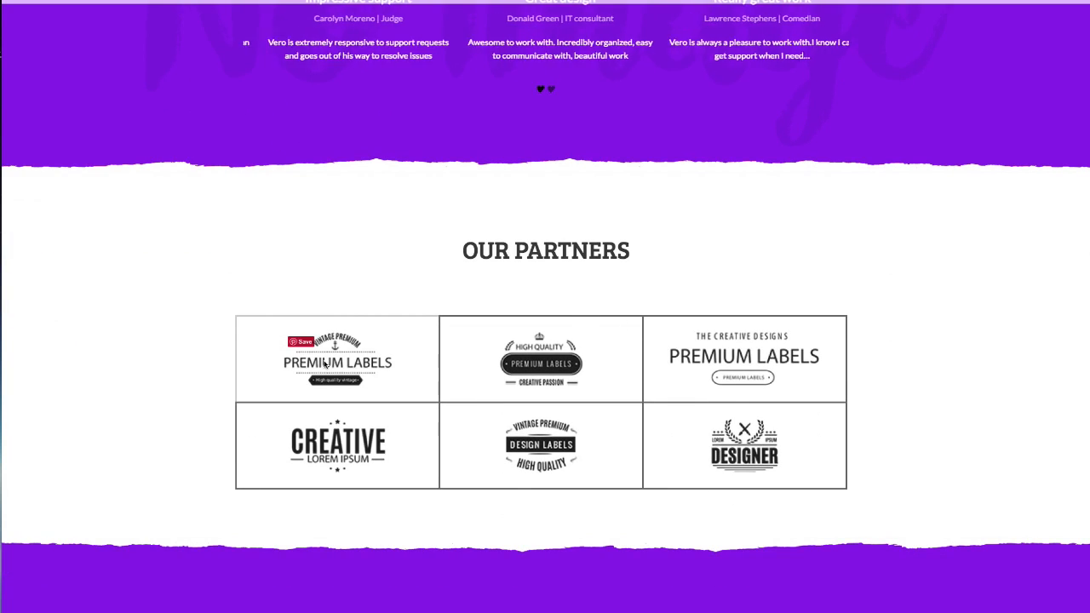
- Set the first partner's borders color to #474747 in the Partners element and save that partner
scroll(574, 355, down, 2)
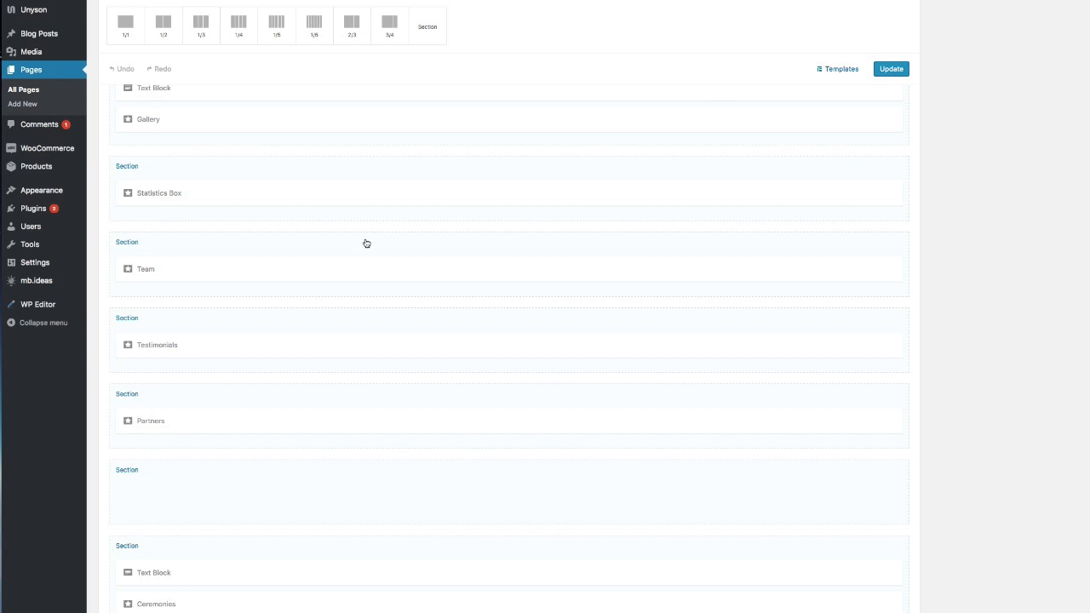
scroll(365, 244, down, 2)
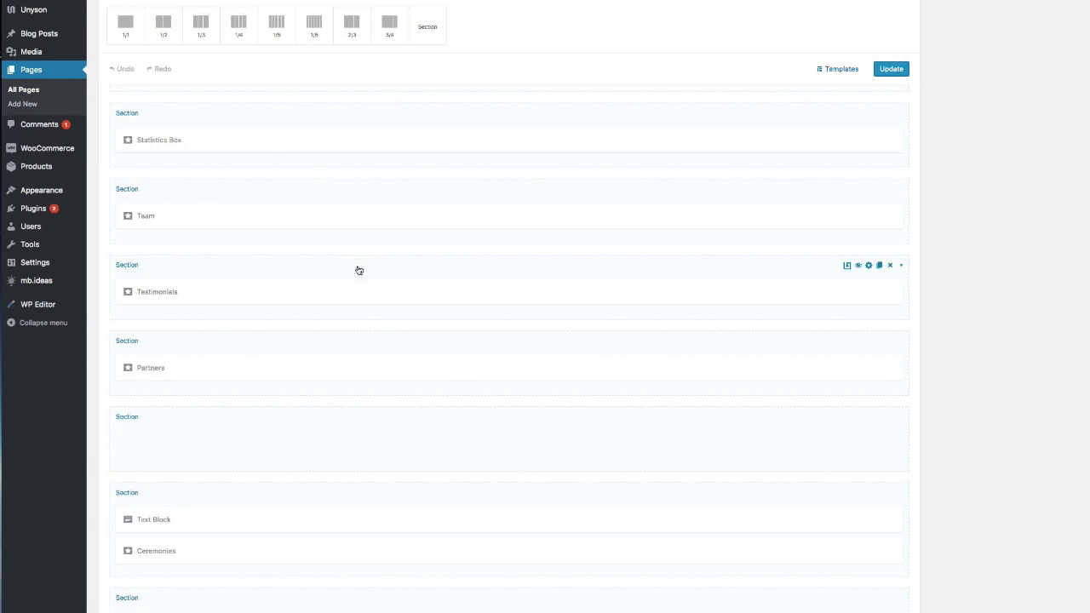
click(447, 377)
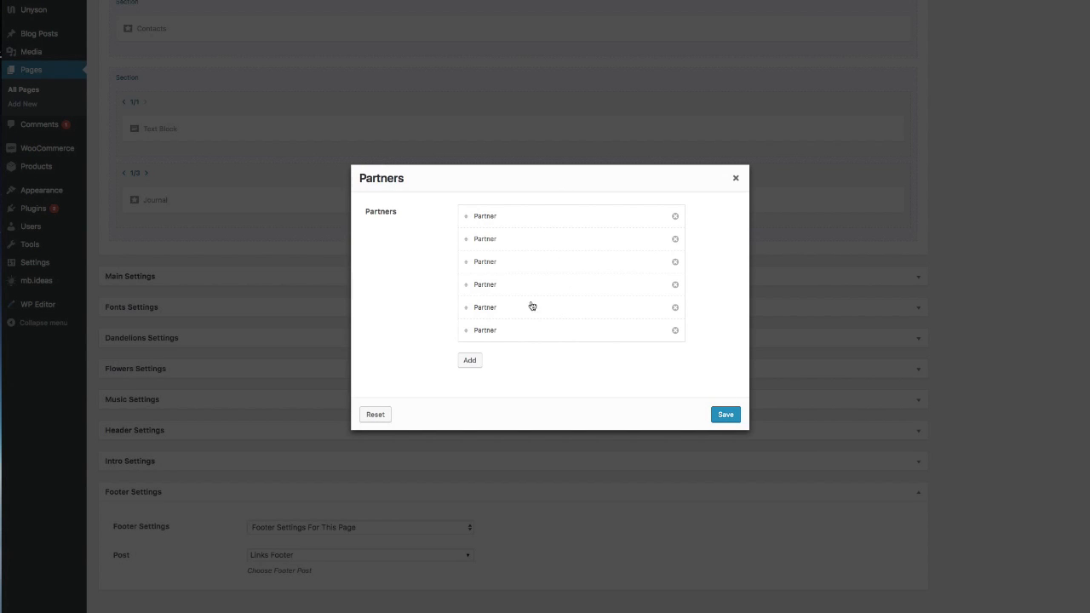
click(470, 360)
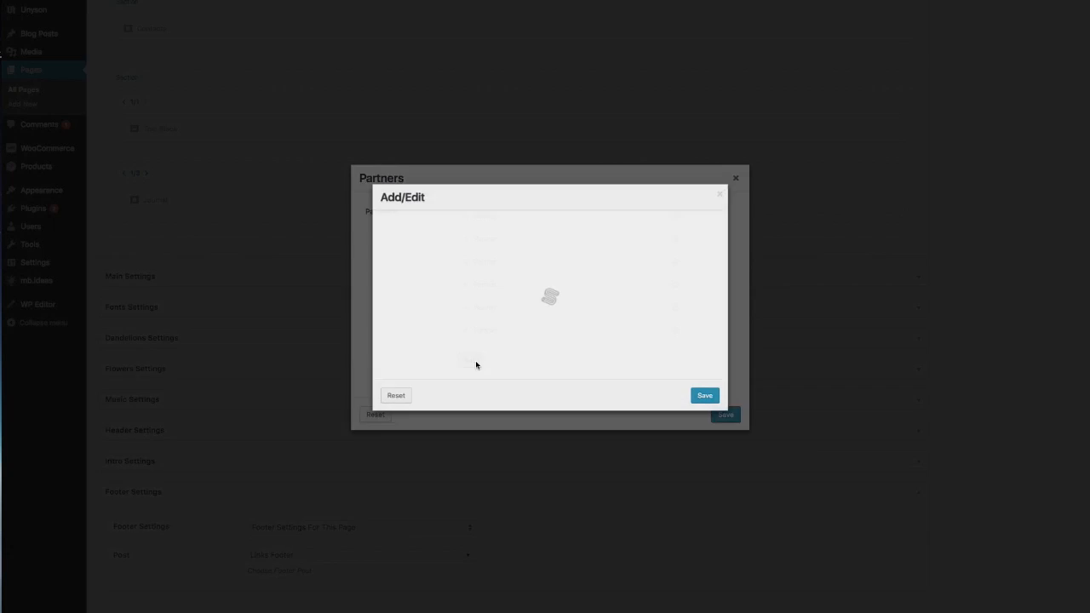
click(719, 196)
click(547, 222)
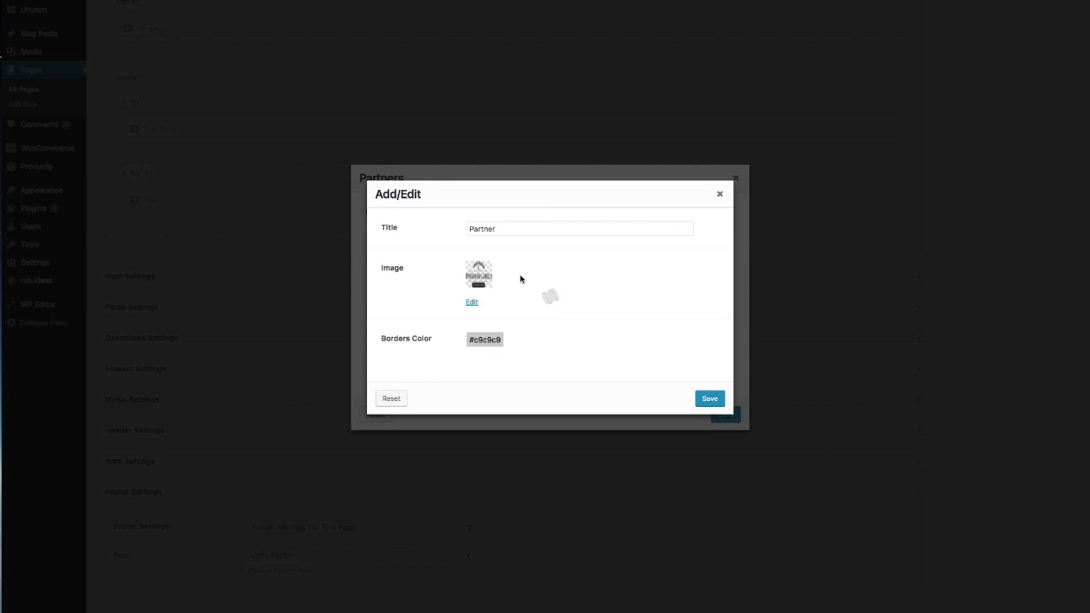
click(484, 339)
scroll(485, 340, down, 2)
drag(469, 301, 469, 337)
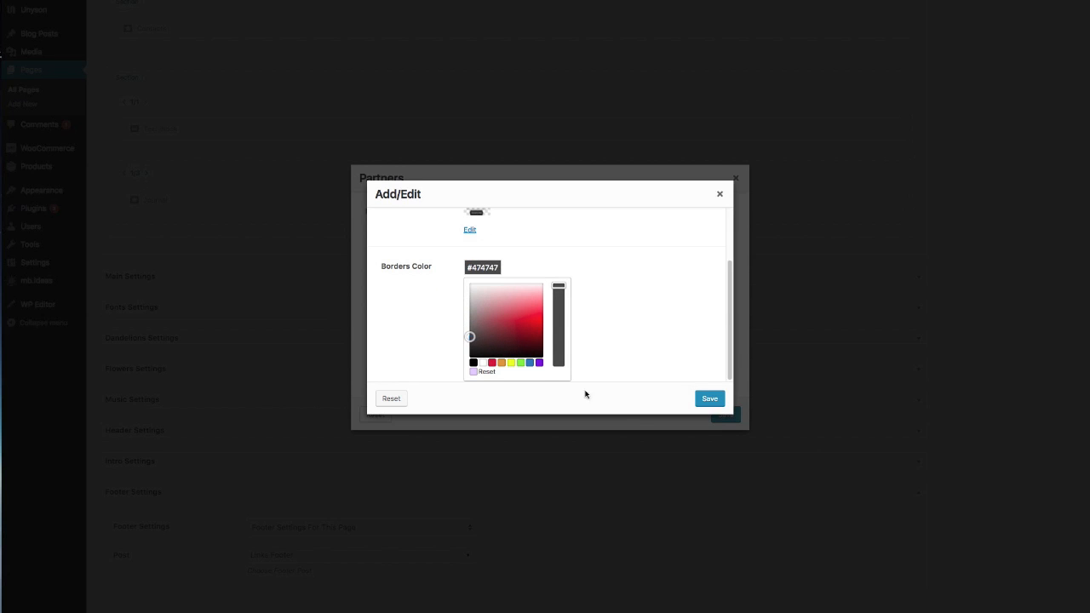
click(703, 400)
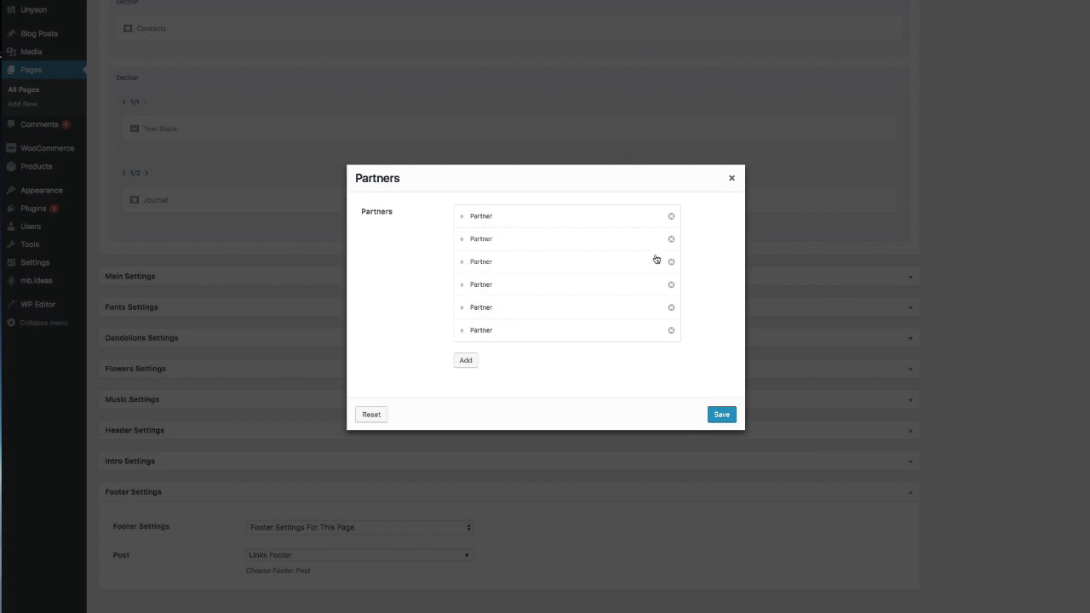
- Set the second partner's borders color to #494949 and save that partner
click(641, 241)
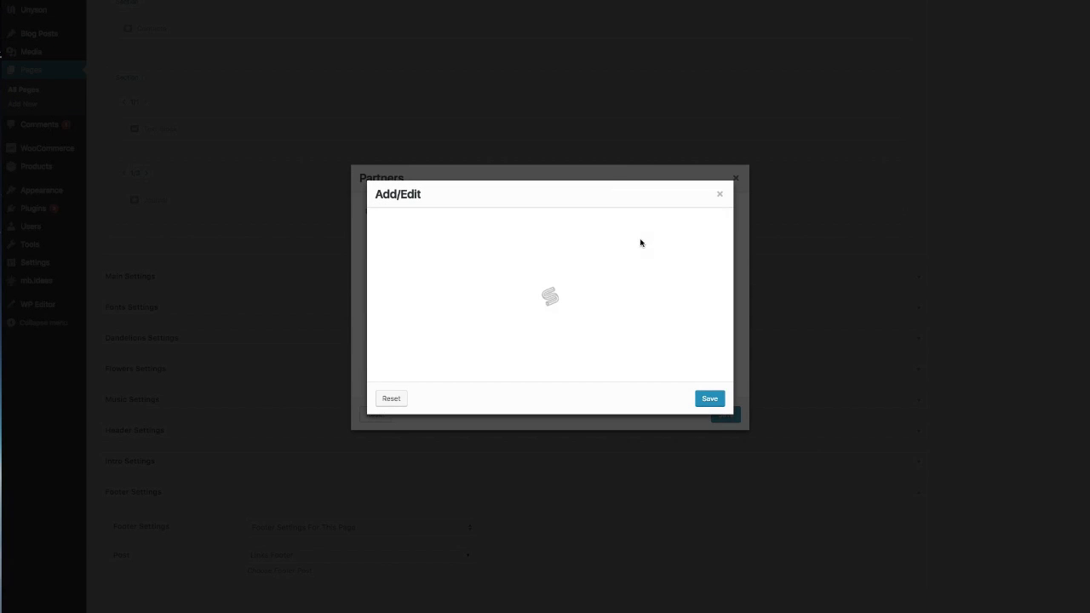
click(484, 342)
scroll(479, 351, down, 2)
drag(470, 332, 458, 336)
click(750, 451)
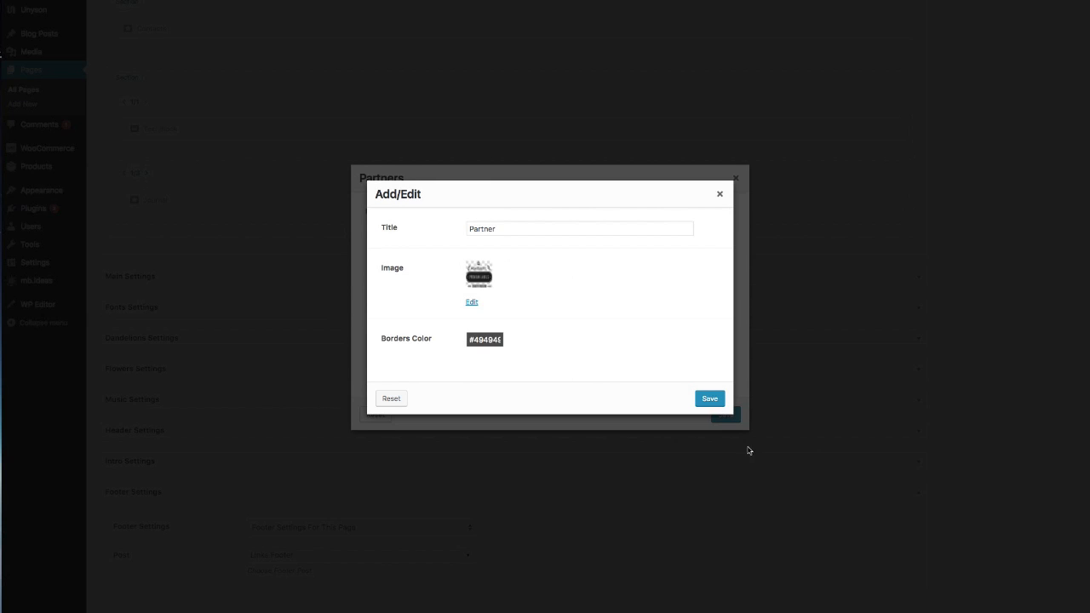
click(708, 397)
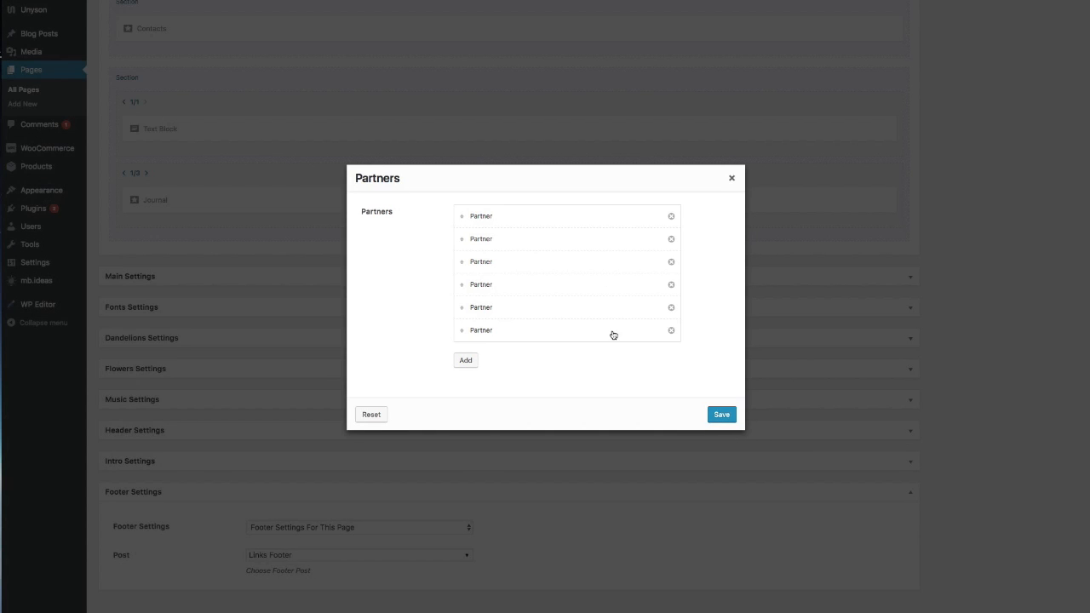
- Save the Partners element, update the page and check the logo grid's borders on the published page
click(722, 414)
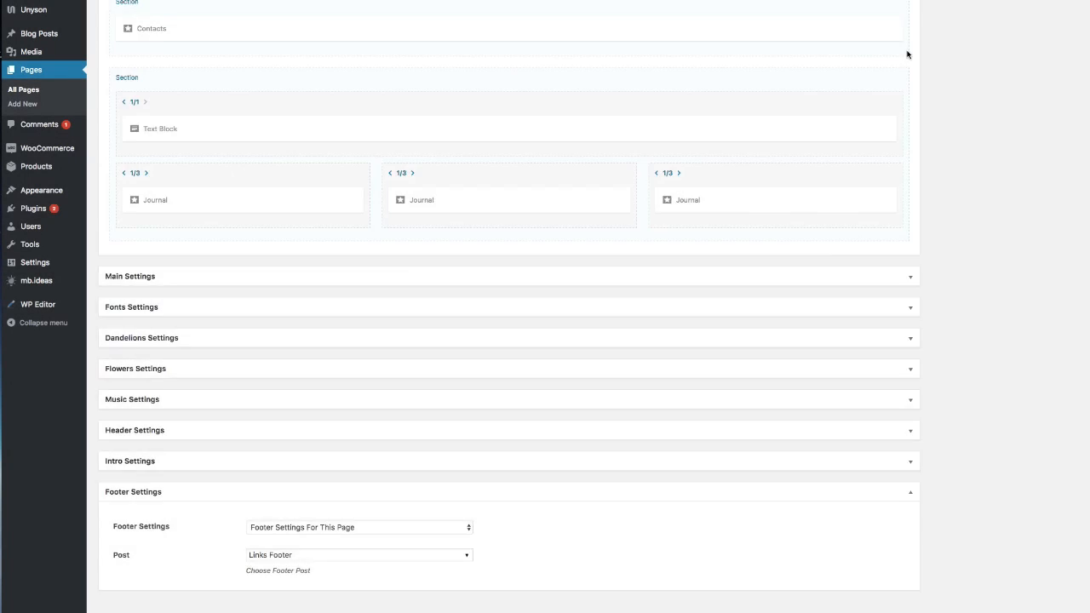
scroll(910, 55, up, 8)
click(898, 68)
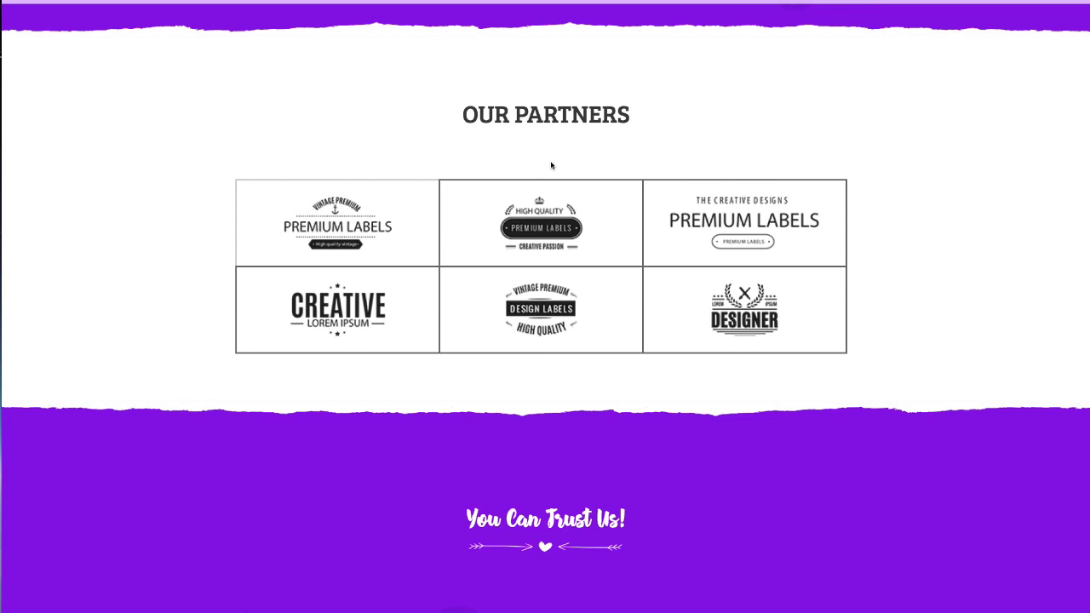
scroll(552, 165, down, 1)
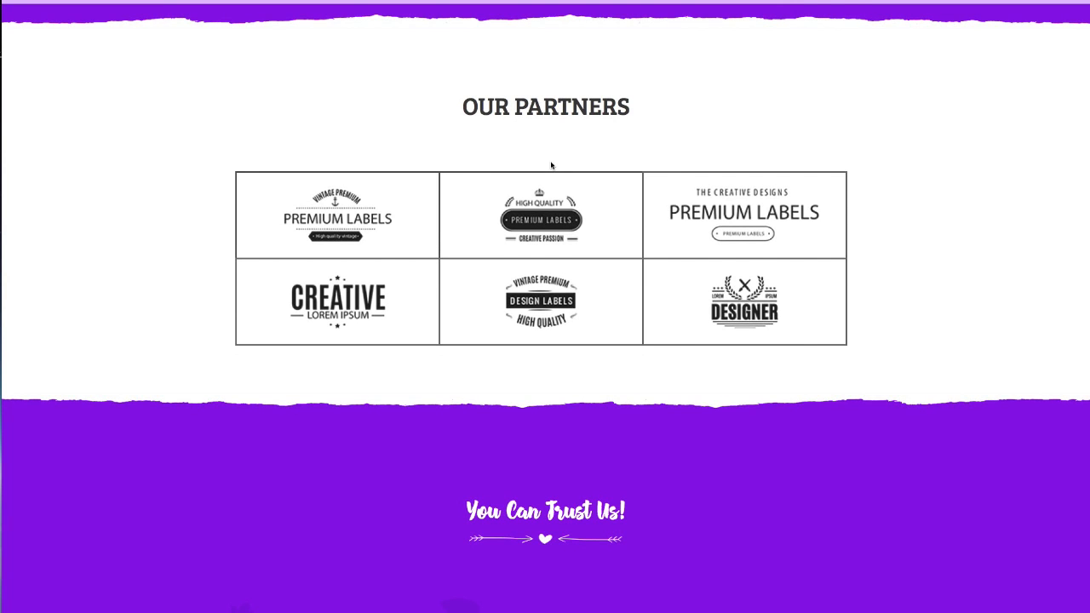
scroll(551, 165, up, 1)
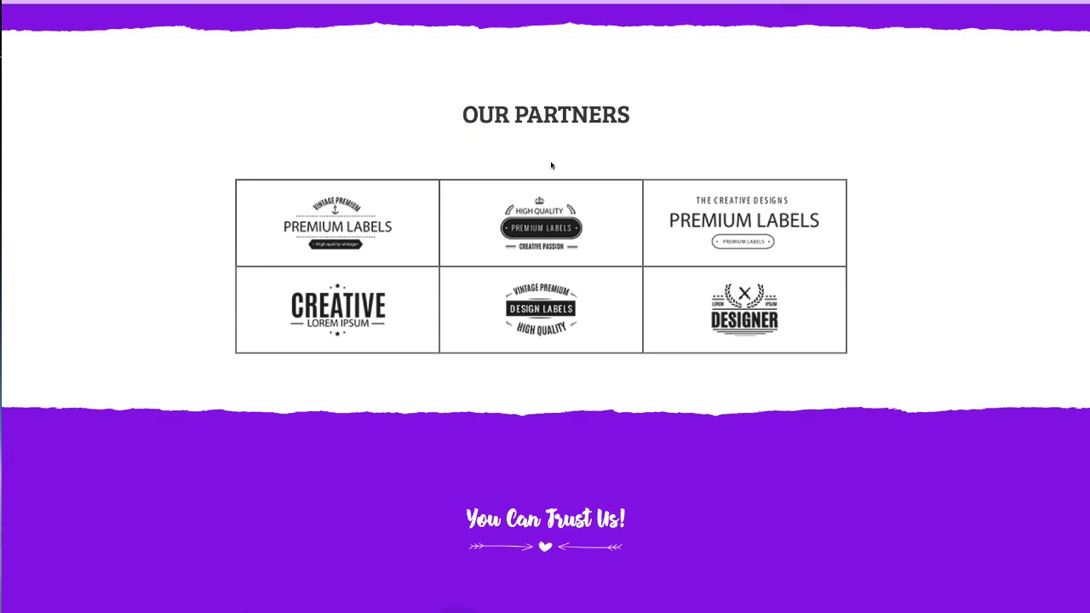
scroll(551, 165, down, 1)
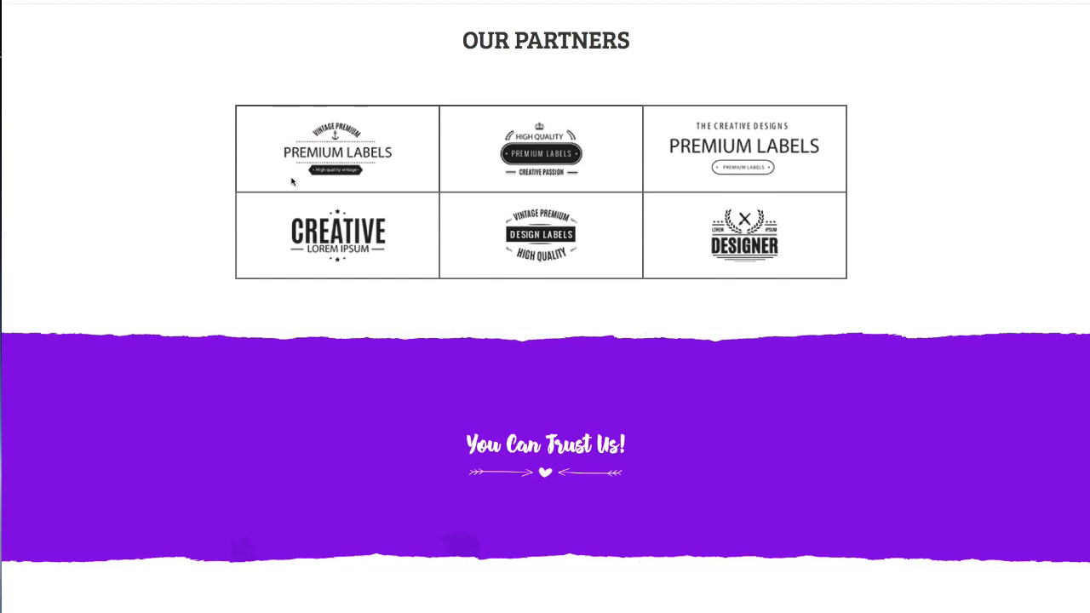
- Review the quote section's Quote text, background image, over color and opacity in its settings, and save the section
scroll(563, 261, down, 2)
drag(464, 285, 441, 283)
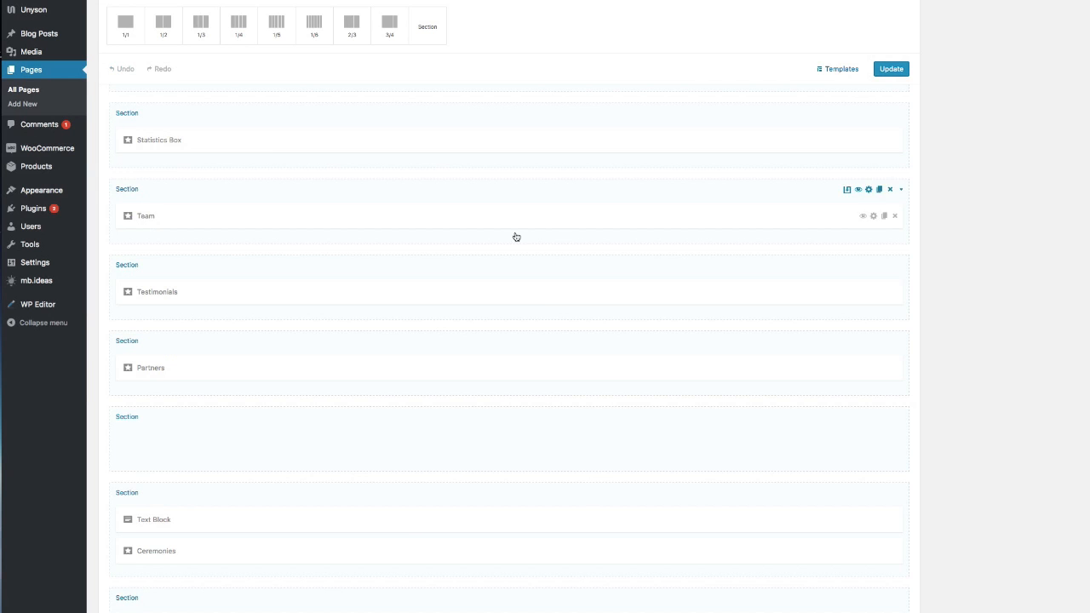
scroll(517, 237, down, 2)
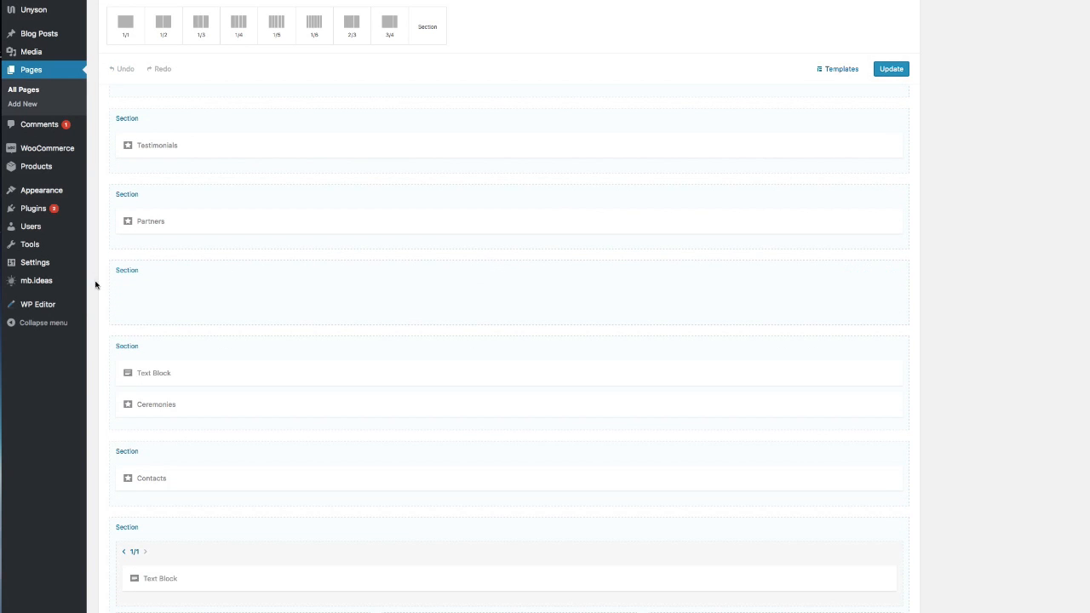
click(532, 282)
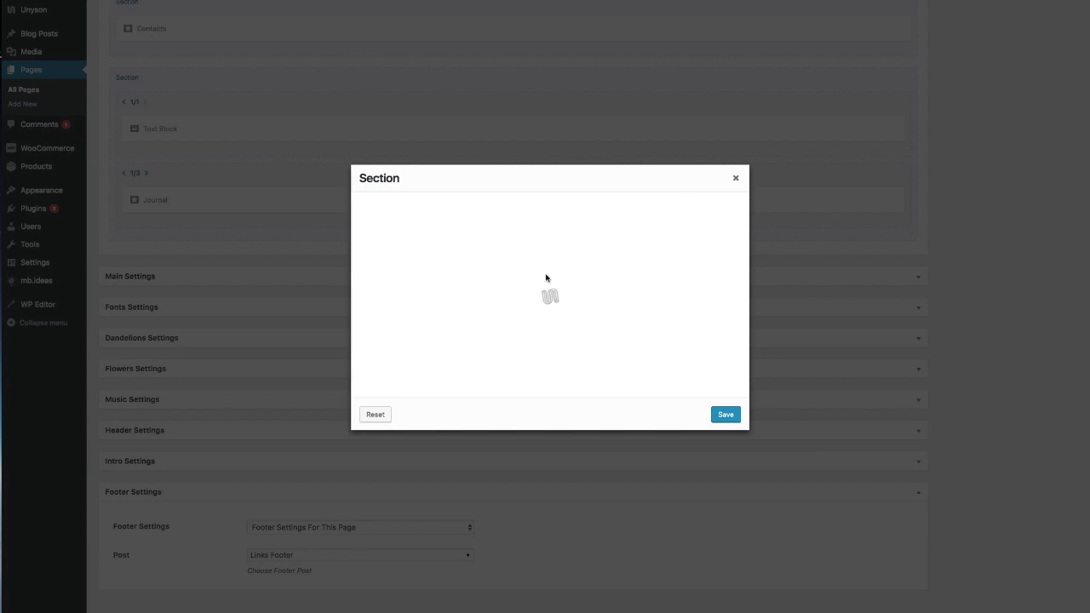
drag(528, 291, 426, 290)
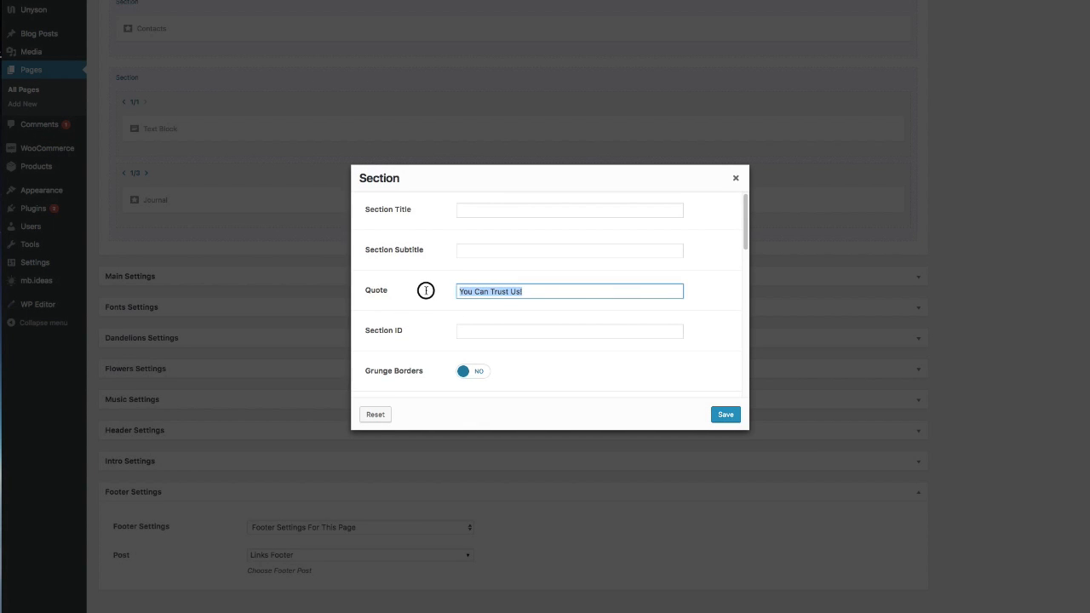
scroll(457, 311, down, 8)
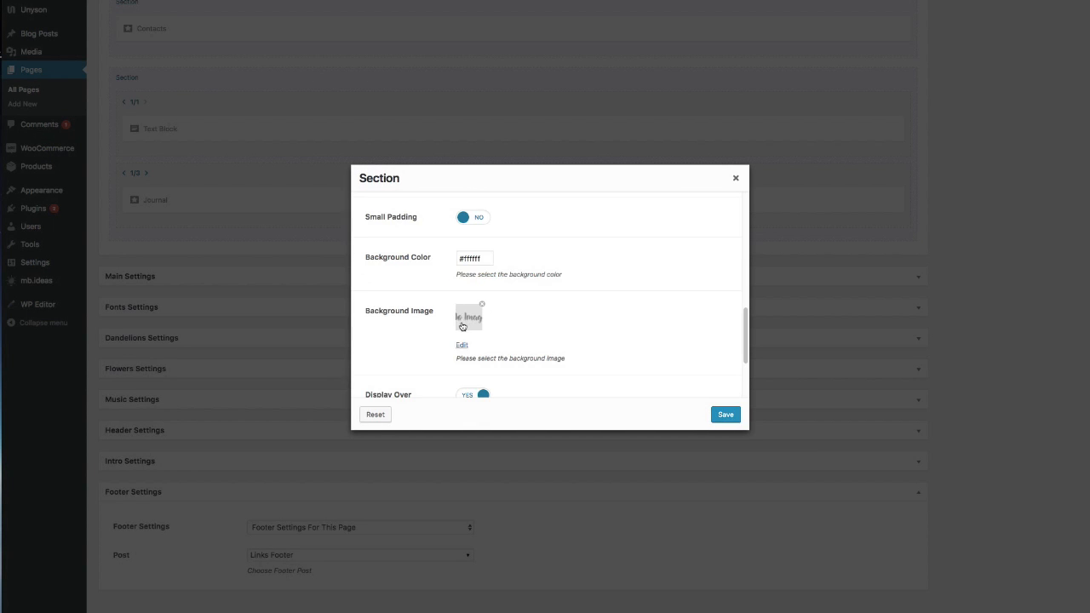
scroll(469, 325, down, 2)
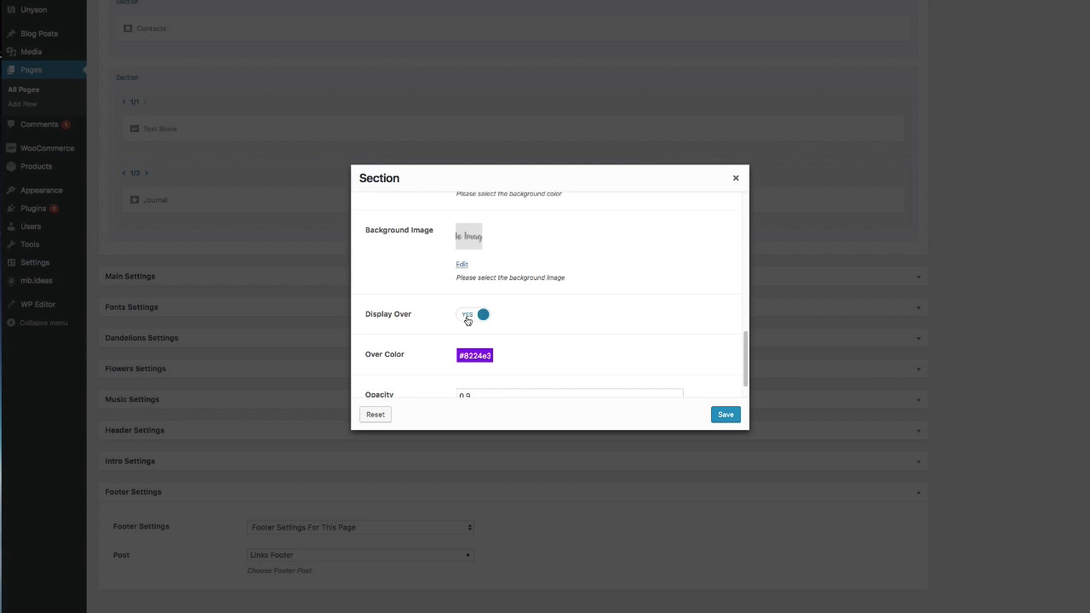
scroll(479, 322, down, 1)
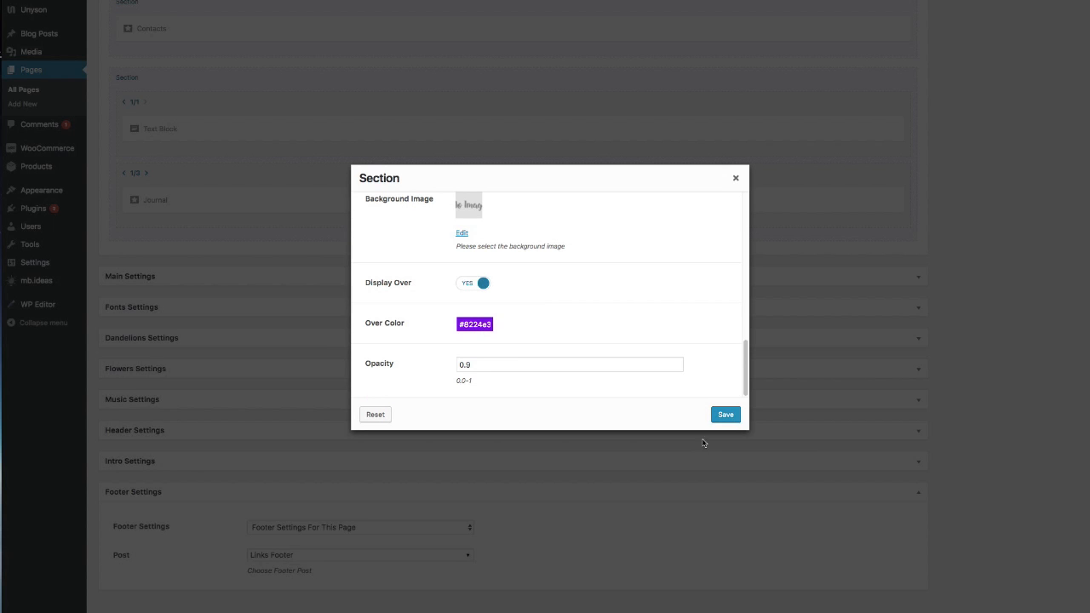
click(725, 414)
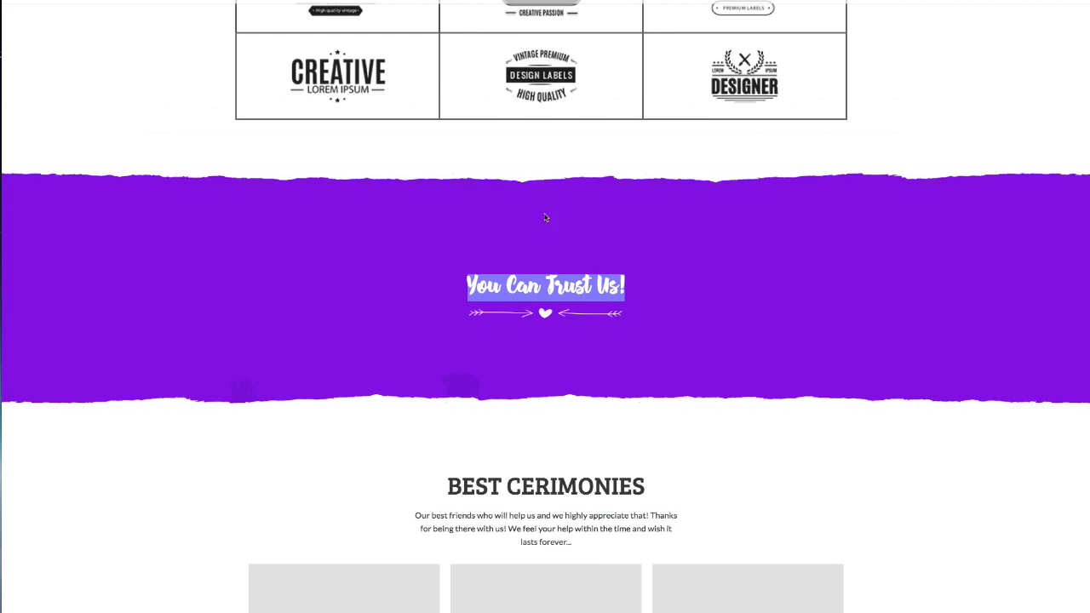
- Review the Wedding in Rome item's title, image, text, button and link settings in the Ceremonies element, saving both dialogs
scroll(545, 219, down, 5)
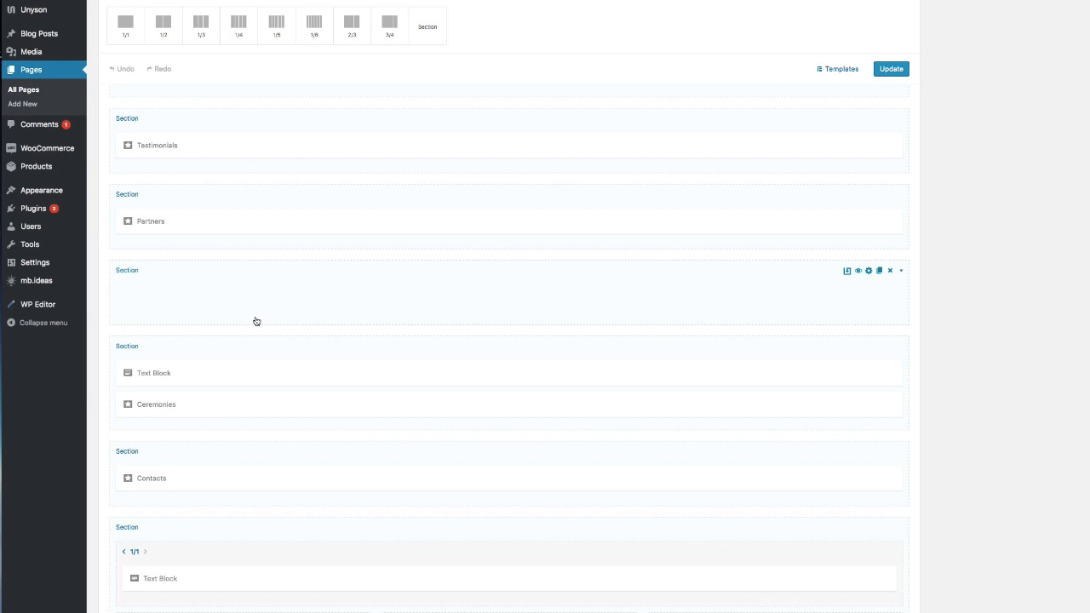
scroll(260, 324, down, 2)
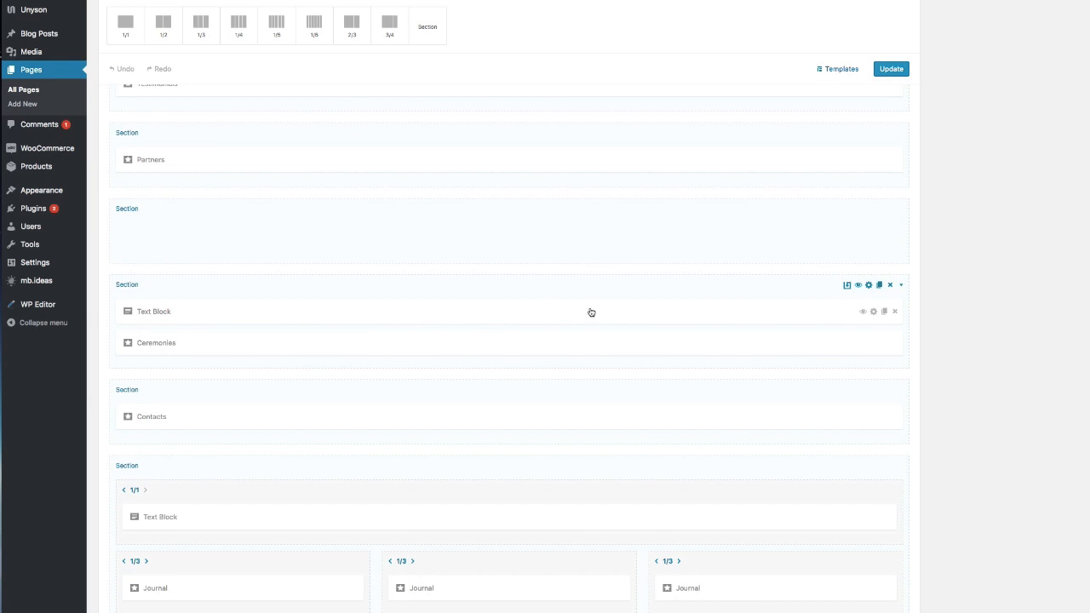
click(426, 352)
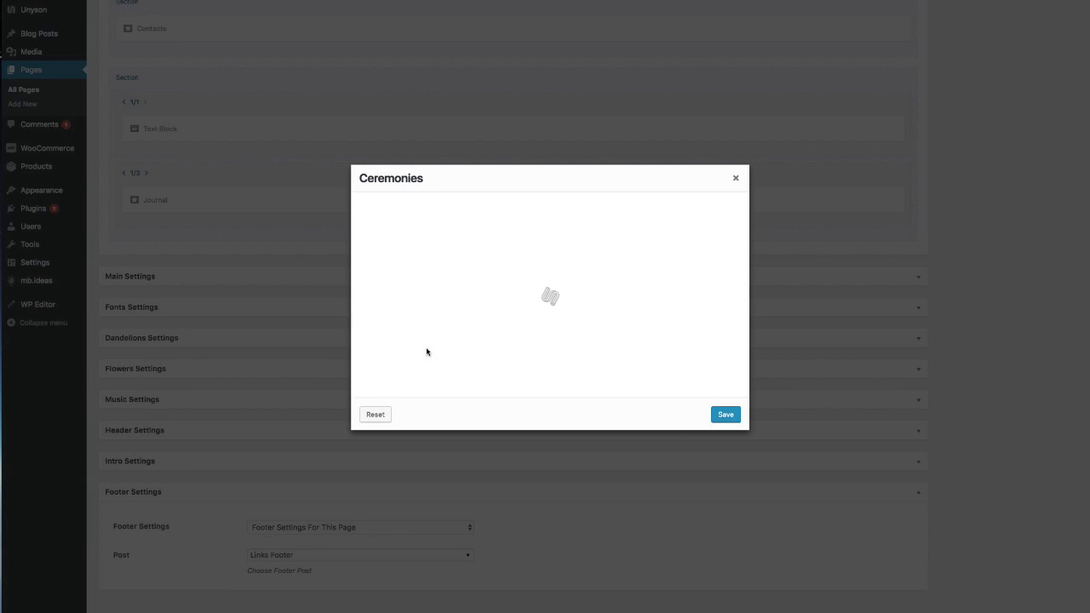
click(546, 215)
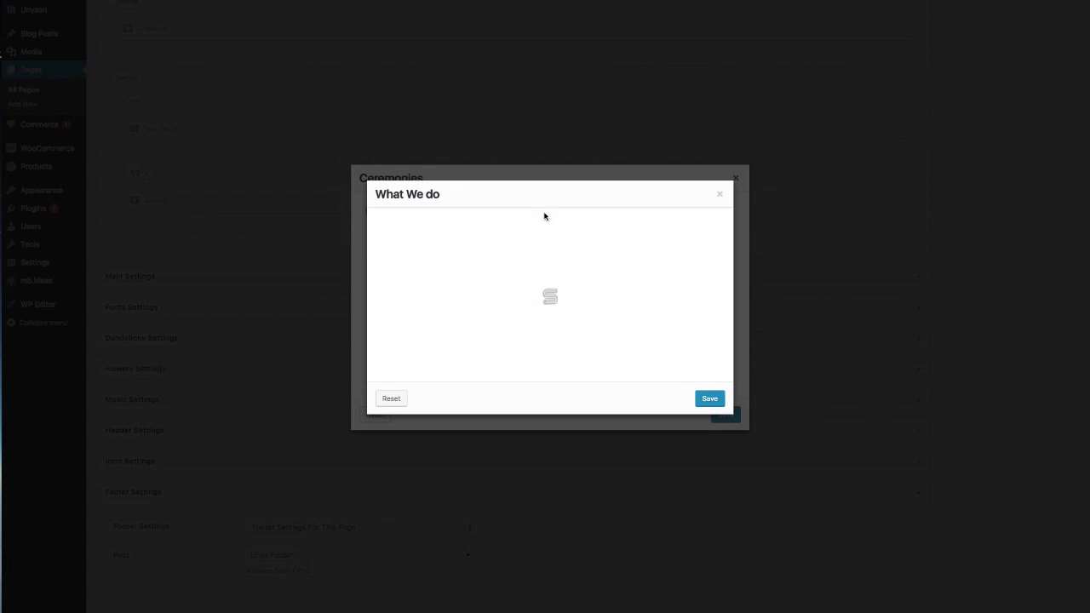
scroll(549, 286, down, 1)
scroll(498, 249, up, 1)
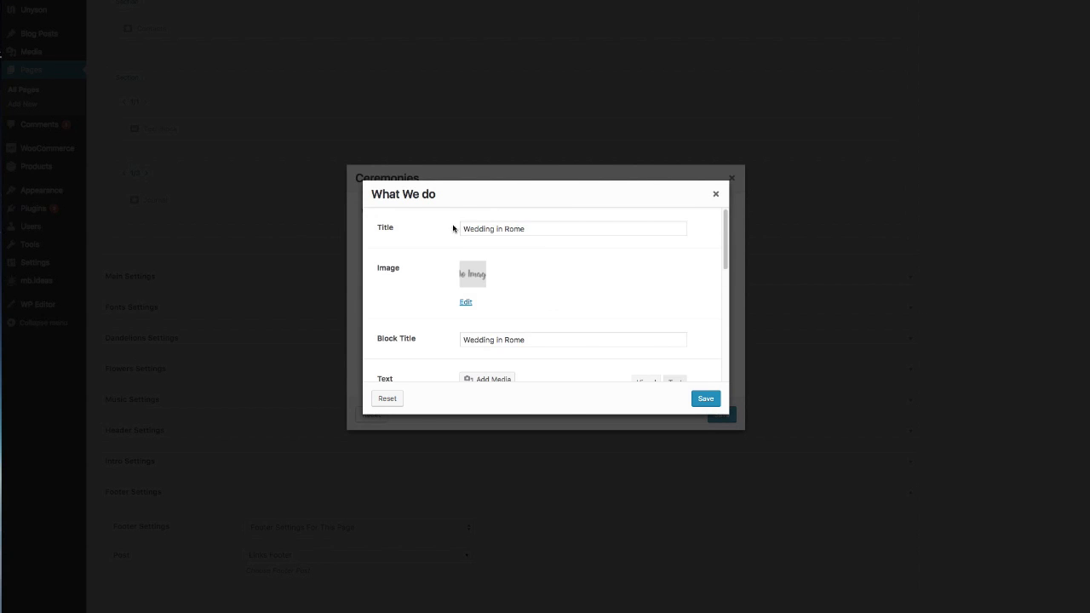
scroll(510, 271, down, 1)
scroll(503, 308, down, 3)
scroll(511, 340, down, 3)
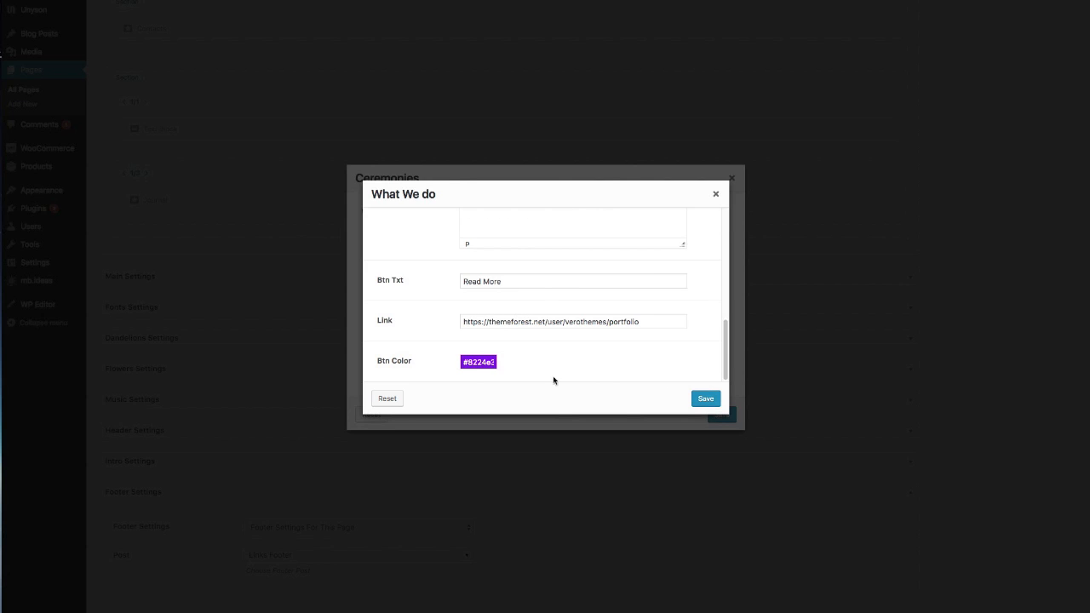
click(705, 400)
click(723, 417)
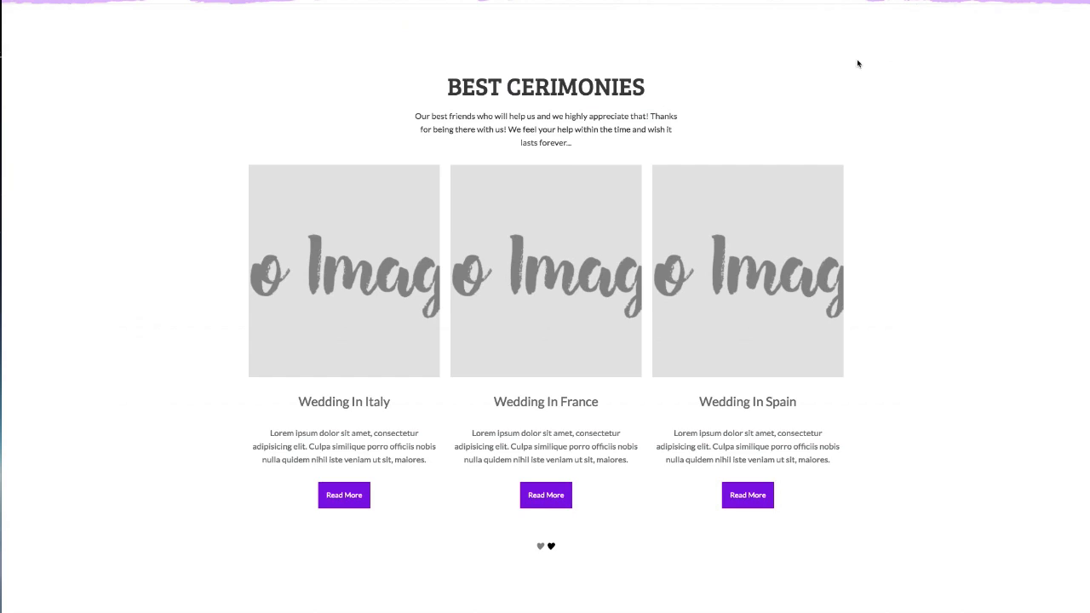
- Examine the contacts, Latest News and footer areas on the published page
scroll(431, 382, down, 5)
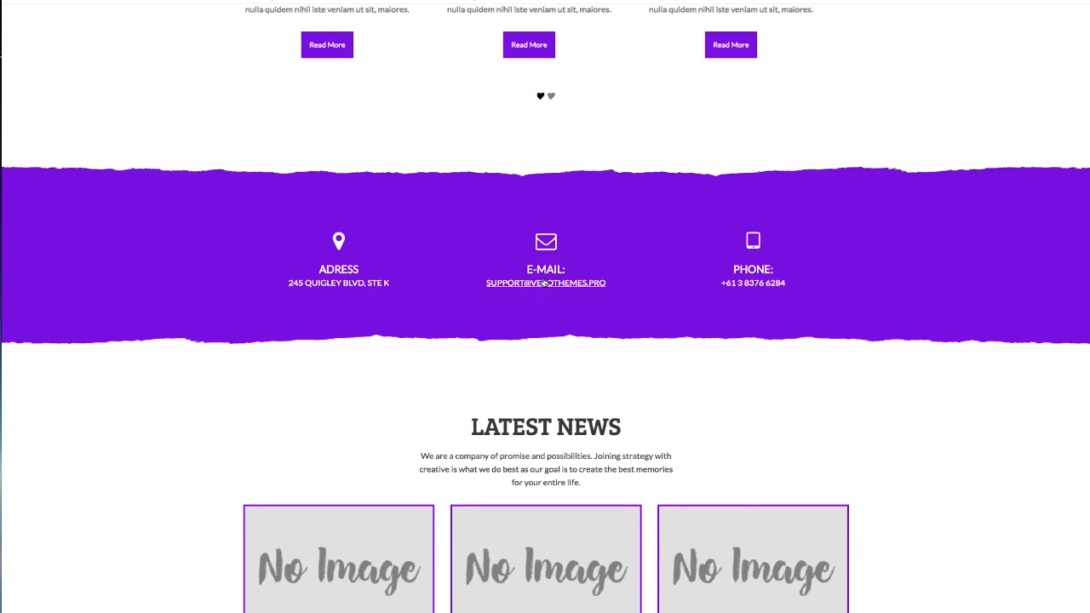
scroll(639, 210, down, 1)
scroll(770, 232, down, 5)
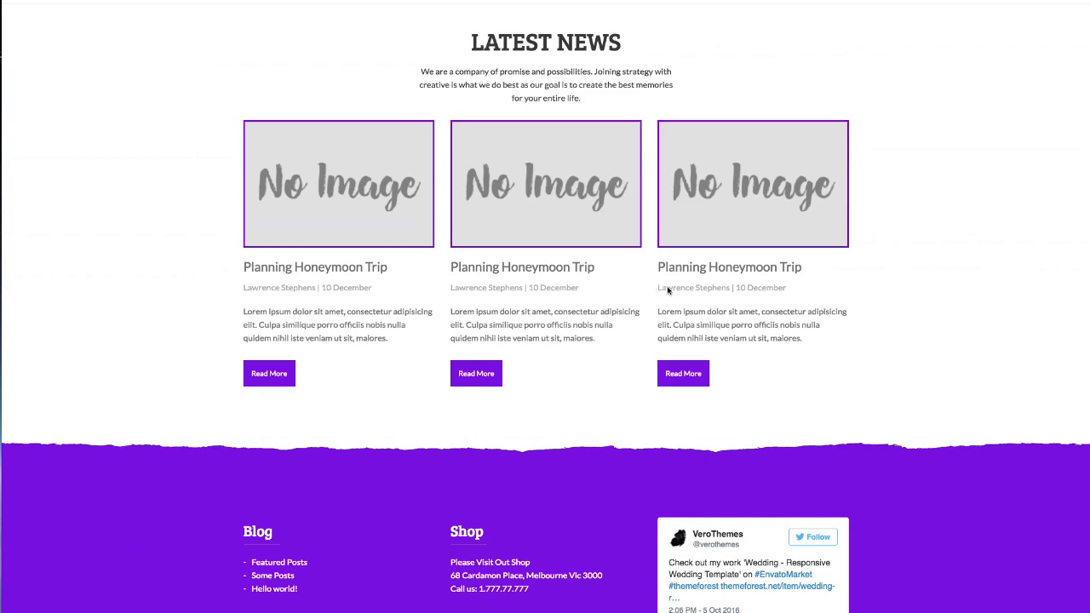
scroll(372, 278, down, 1)
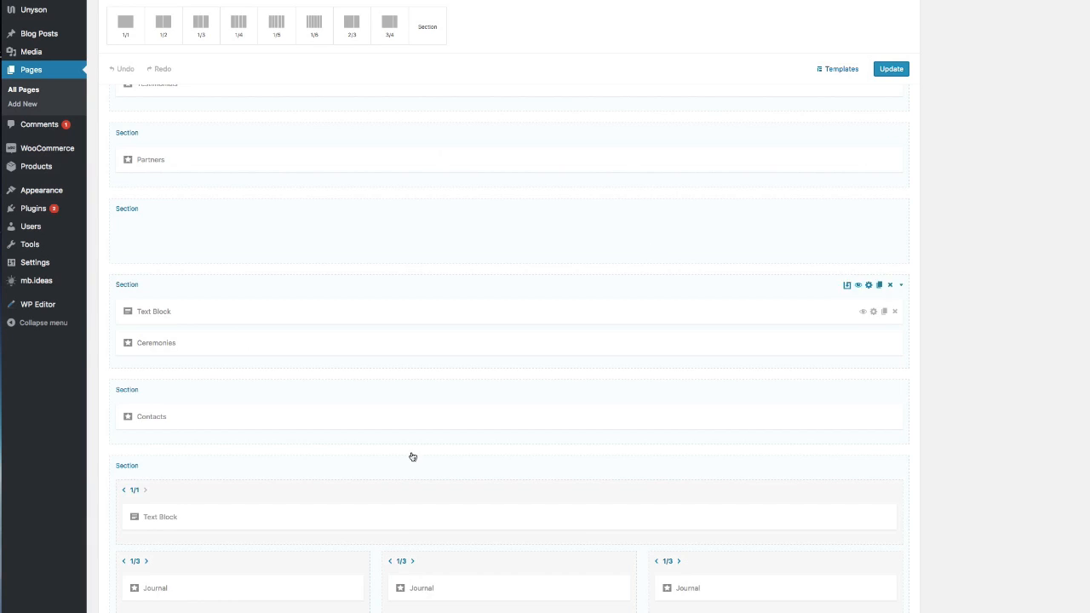
- Check the page's footer options, keeping Footer Settings For This Page selected and inspecting the Links Footer post choice
scroll(409, 453, down, 5)
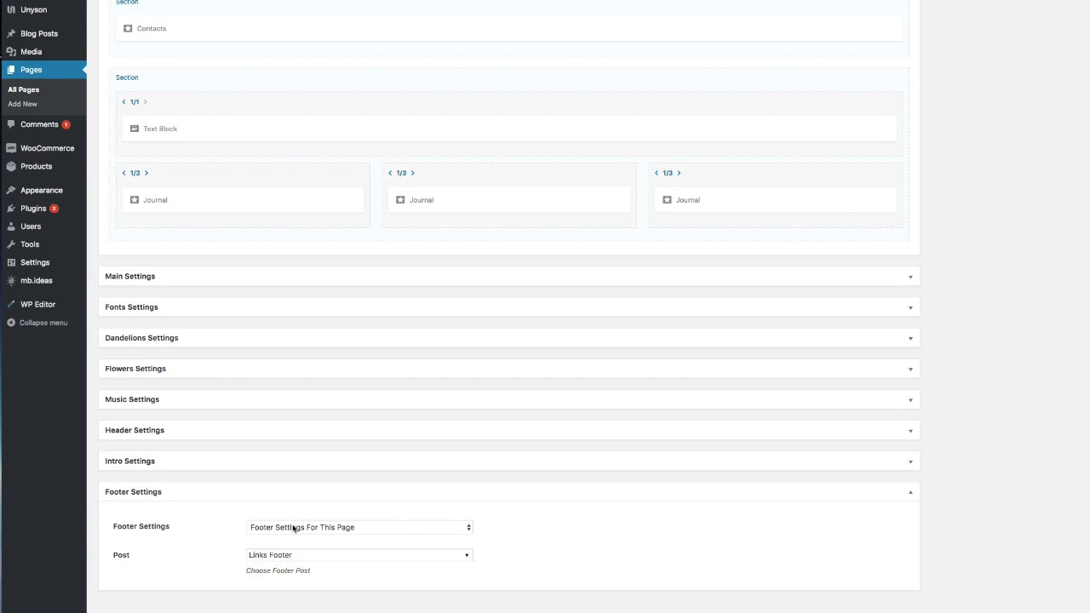
click(364, 529)
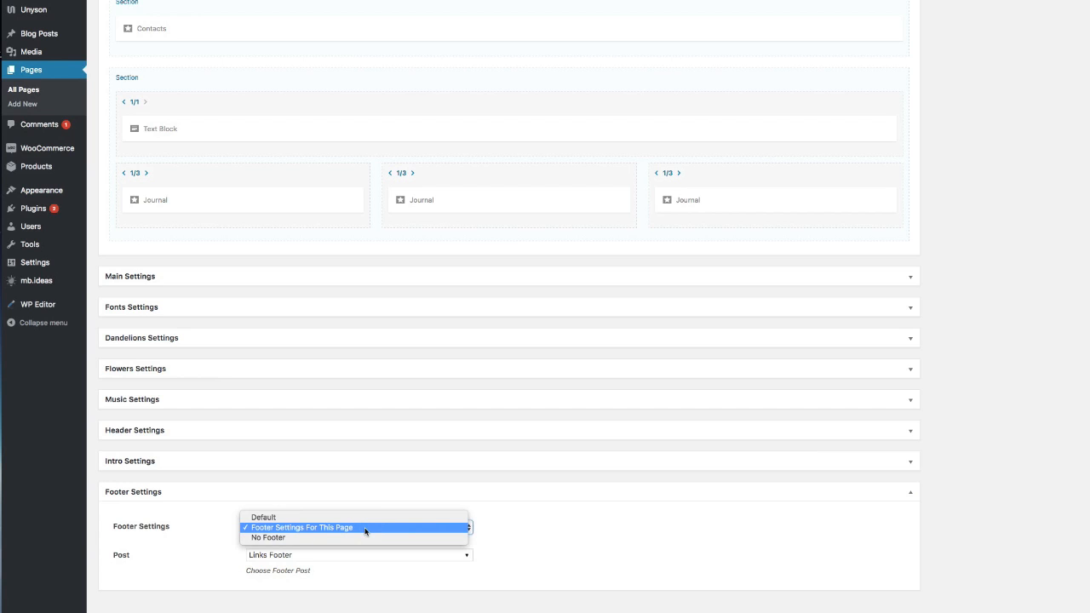
click(365, 529)
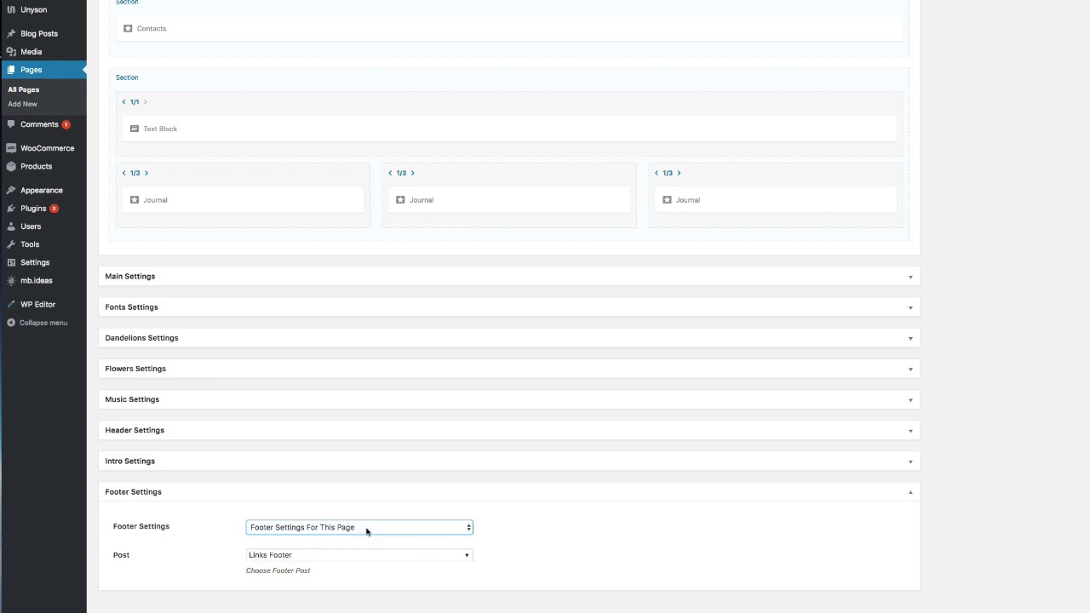
double_click(121, 556)
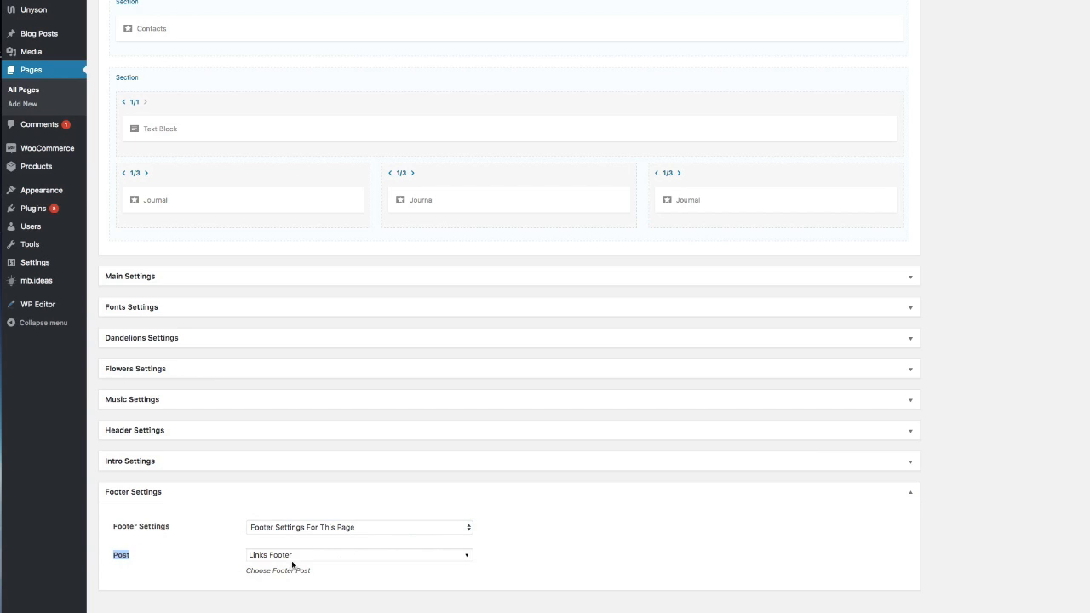
click(144, 557)
click(304, 556)
click(277, 579)
- Search the site's pages for "Links Footer" and open that page for editing
scroll(648, 145, up, 10)
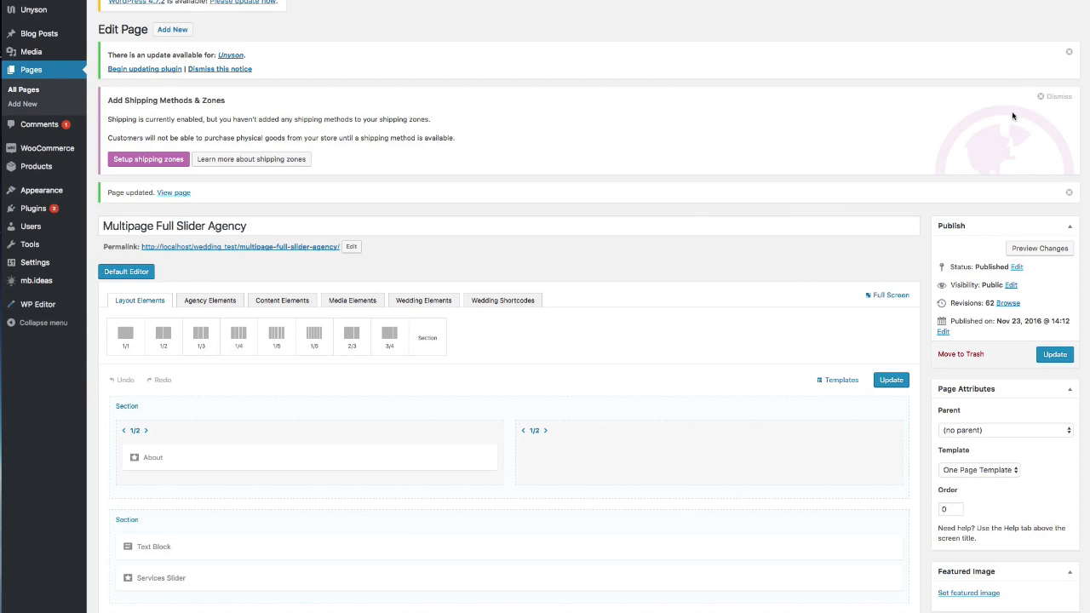
click(966, 191)
text(Links )
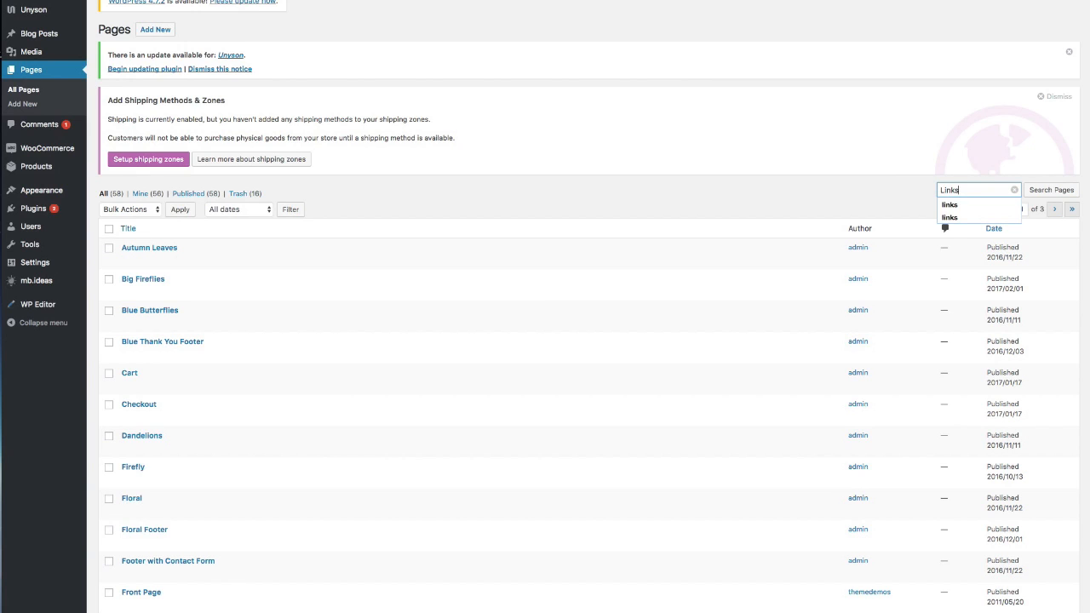
text(Footer)
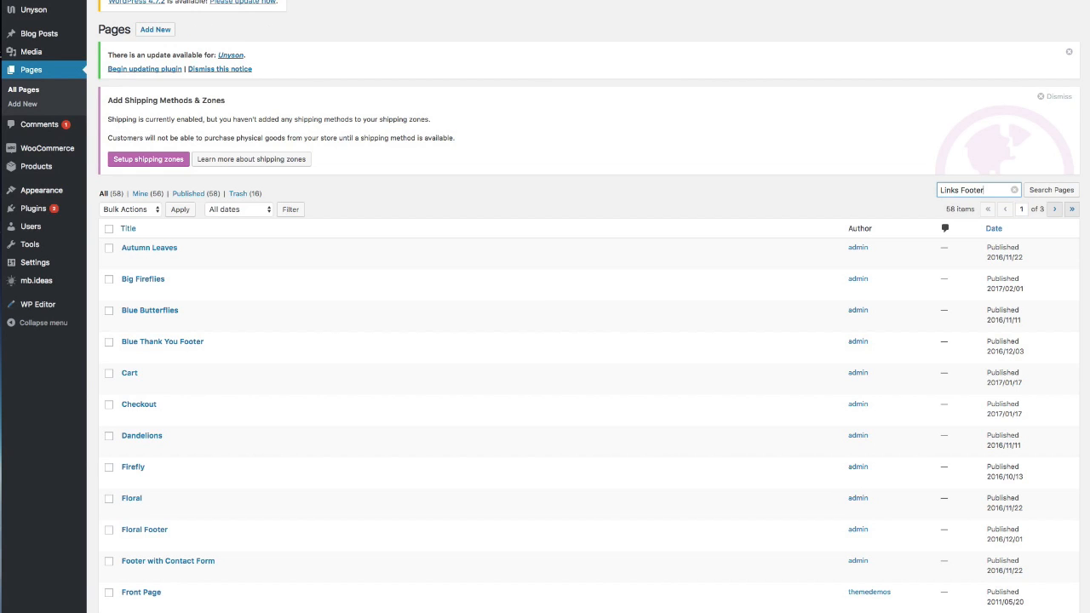
key(Return)
click(154, 250)
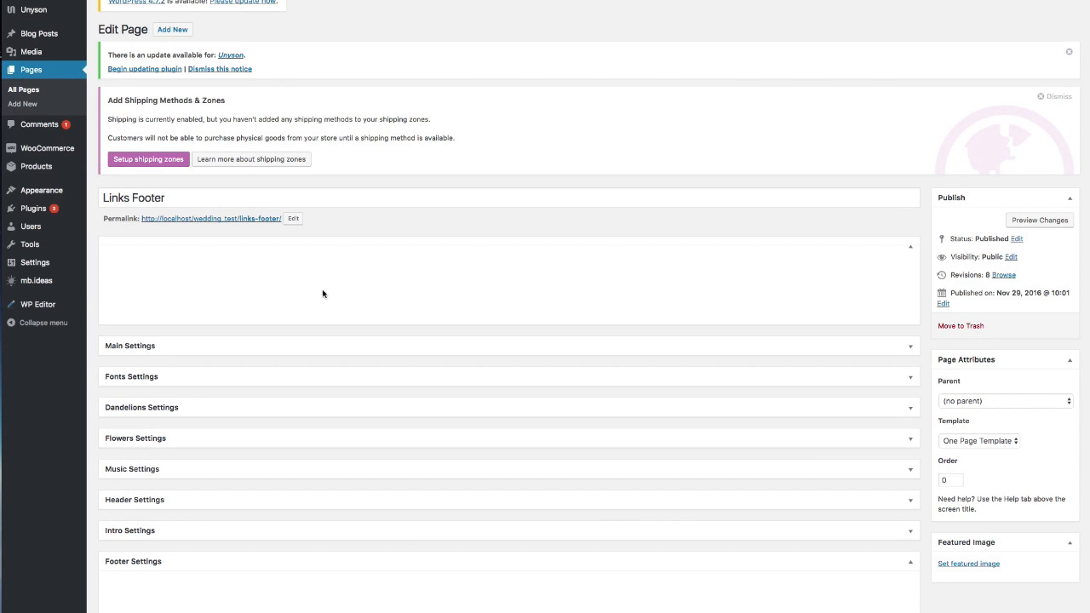
- Adjust the hue of the Links Footer section's background color and save the section
scroll(468, 365, down, 3)
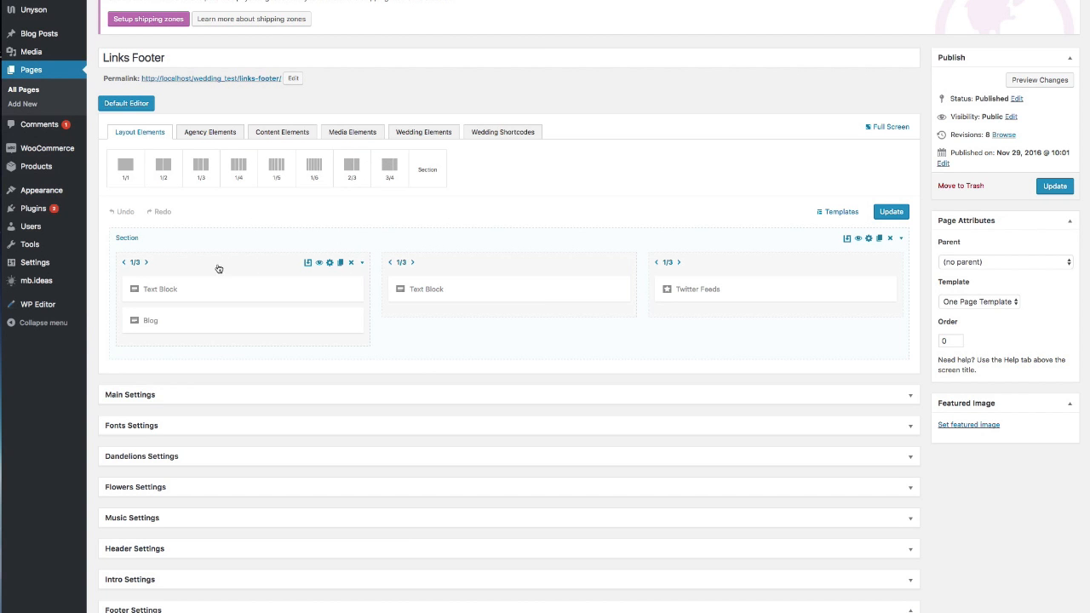
click(233, 244)
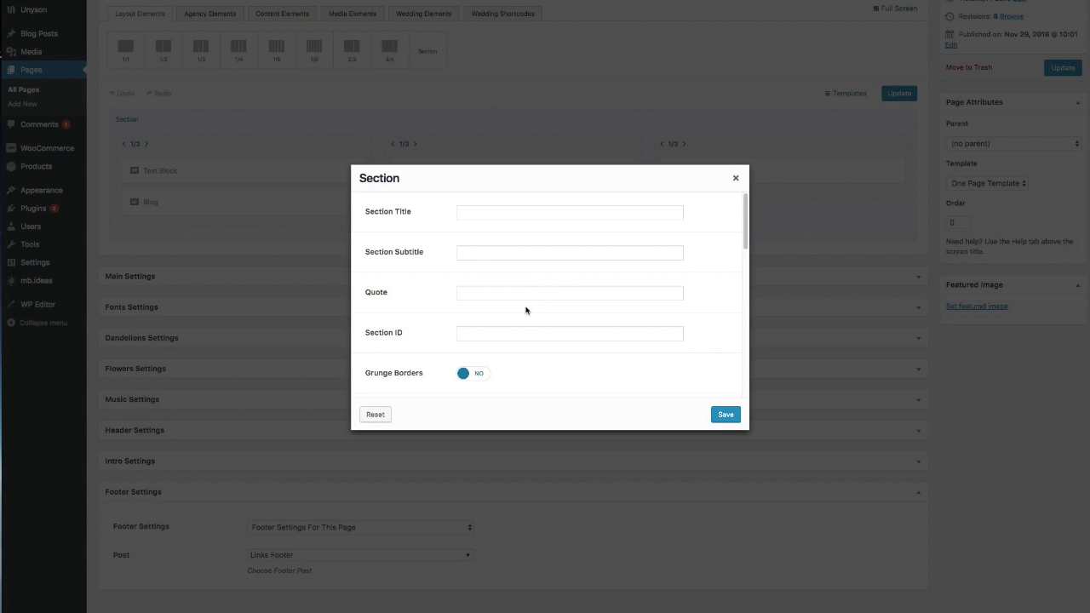
scroll(525, 310, down, 8)
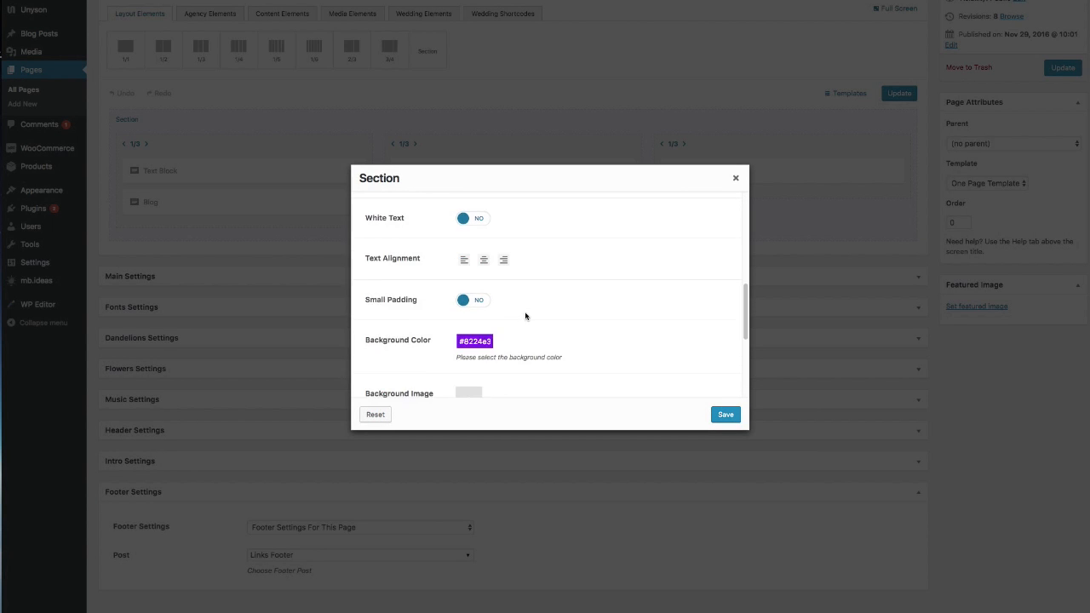
scroll(526, 317, down, 1)
click(475, 304)
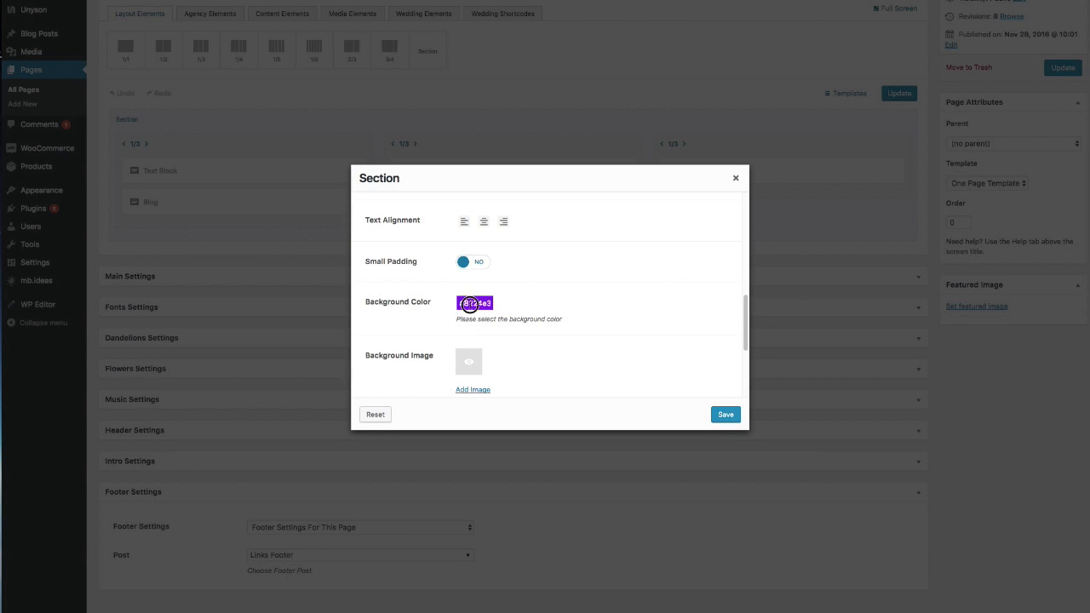
scroll(479, 346, down, 2)
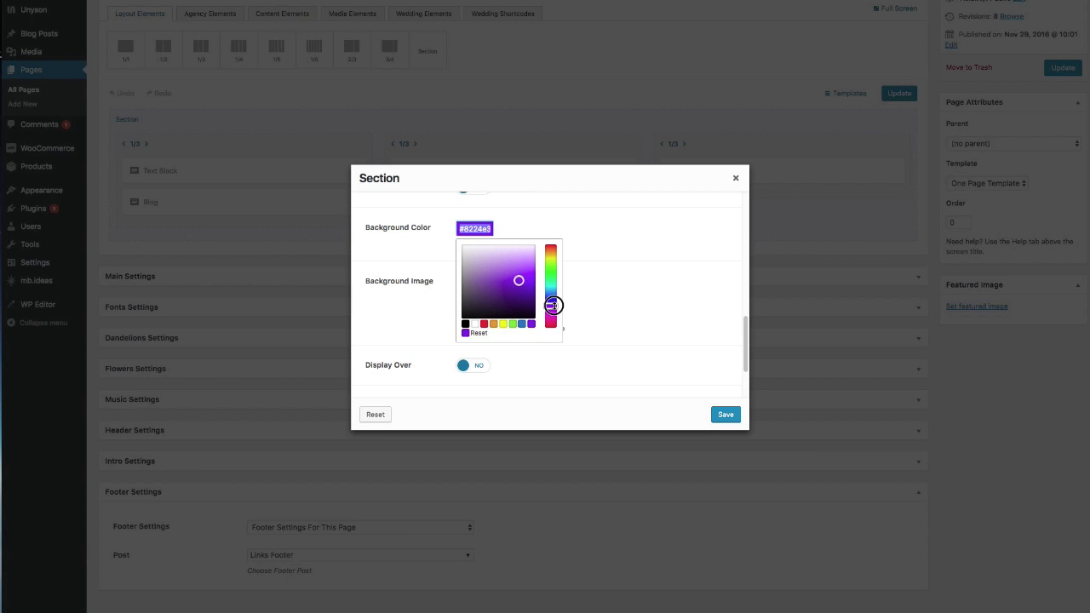
click(551, 299)
click(726, 415)
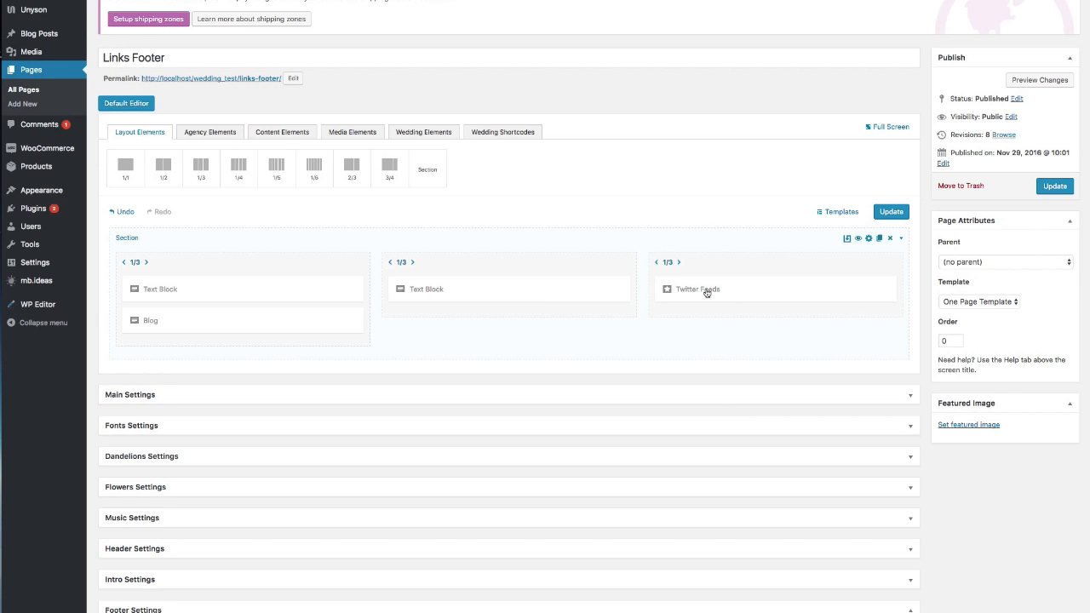
- Set the Links Footer section's background image to the "ceremony wear RING" photo from the media library
double_click(621, 245)
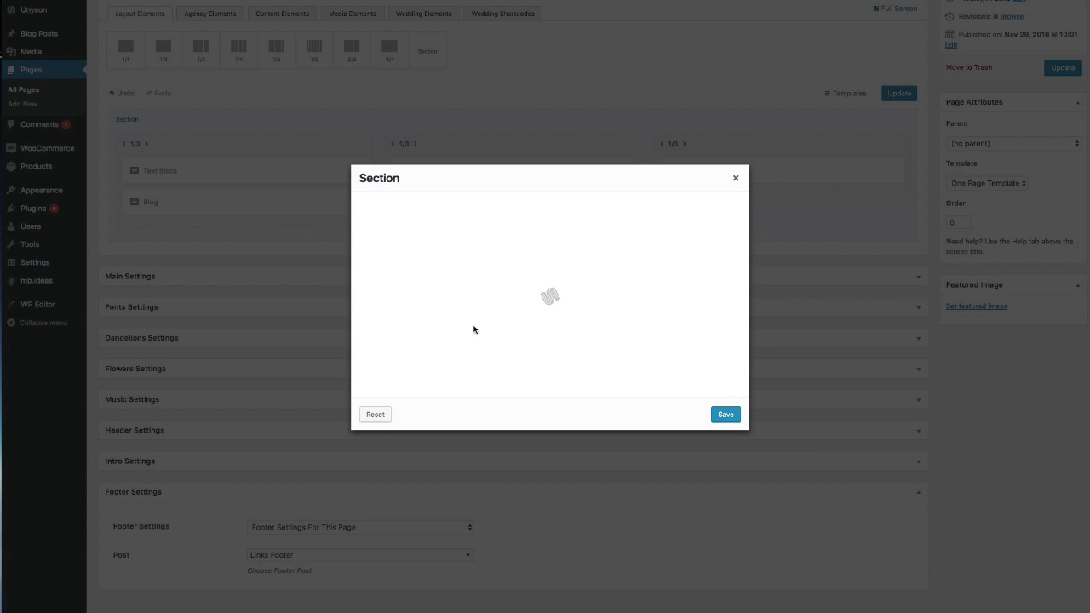
scroll(422, 350, down, 10)
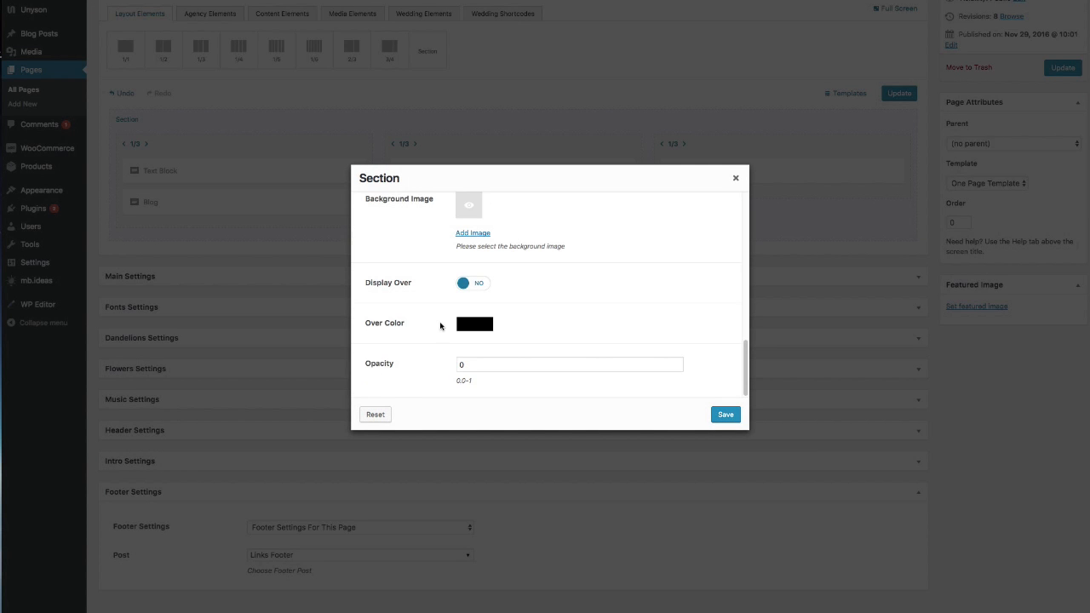
scroll(439, 326, up, 2)
click(468, 296)
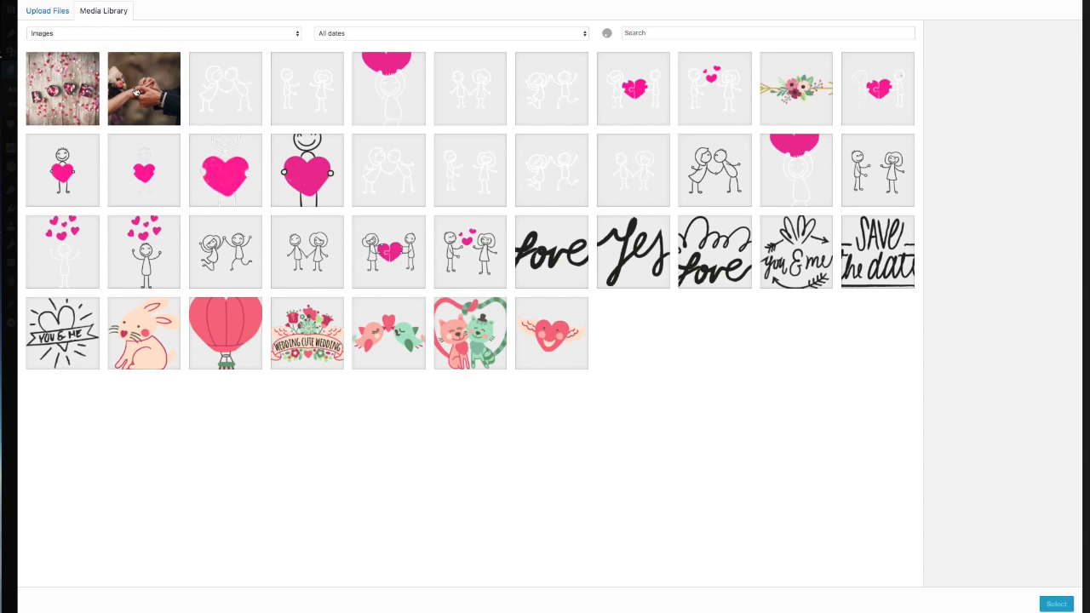
click(156, 104)
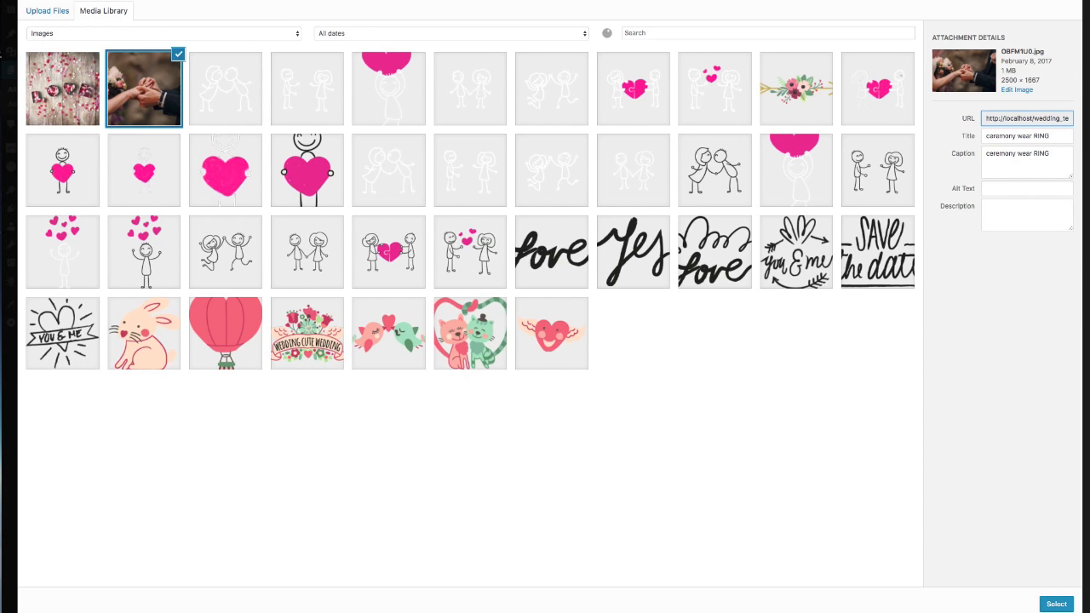
click(1057, 604)
scroll(499, 323, down, 2)
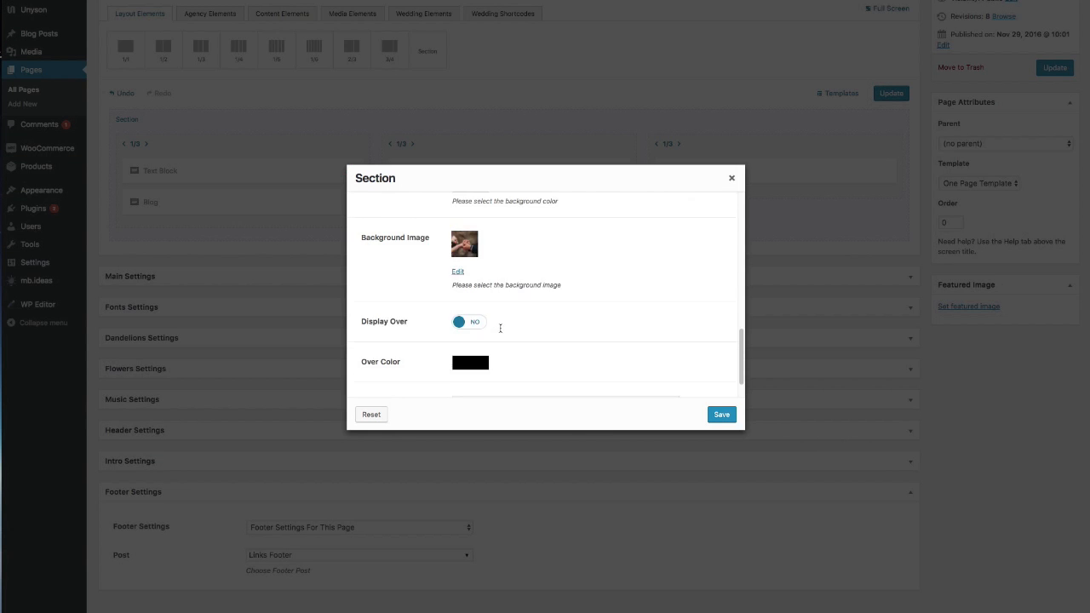
- Enable Display Over for the footer section with over color #1d4abd and opacity 0.6, and save the section
click(480, 288)
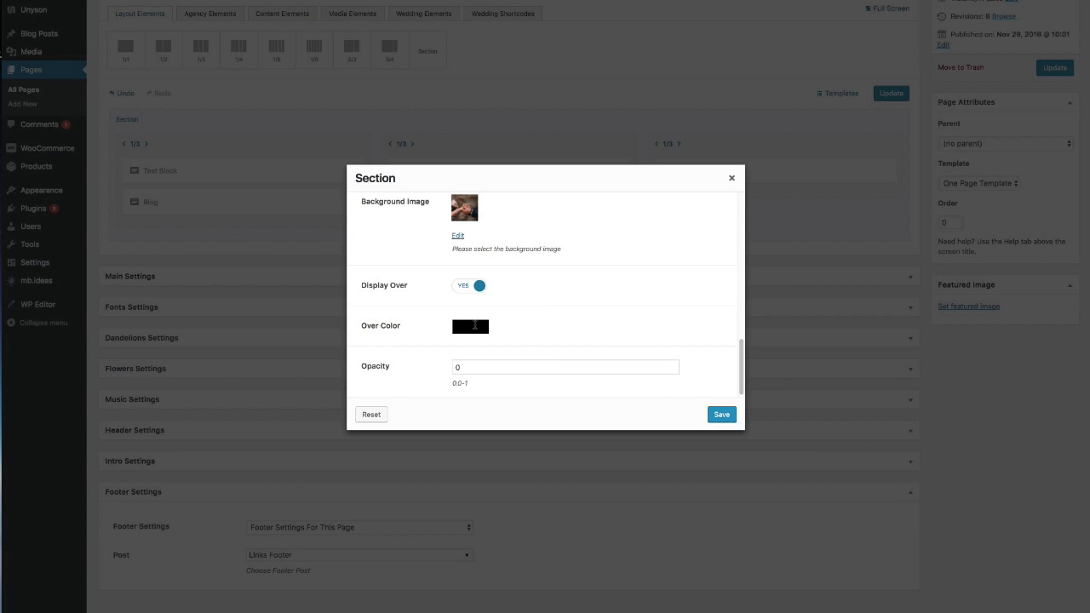
click(473, 326)
scroll(494, 321, down, 1)
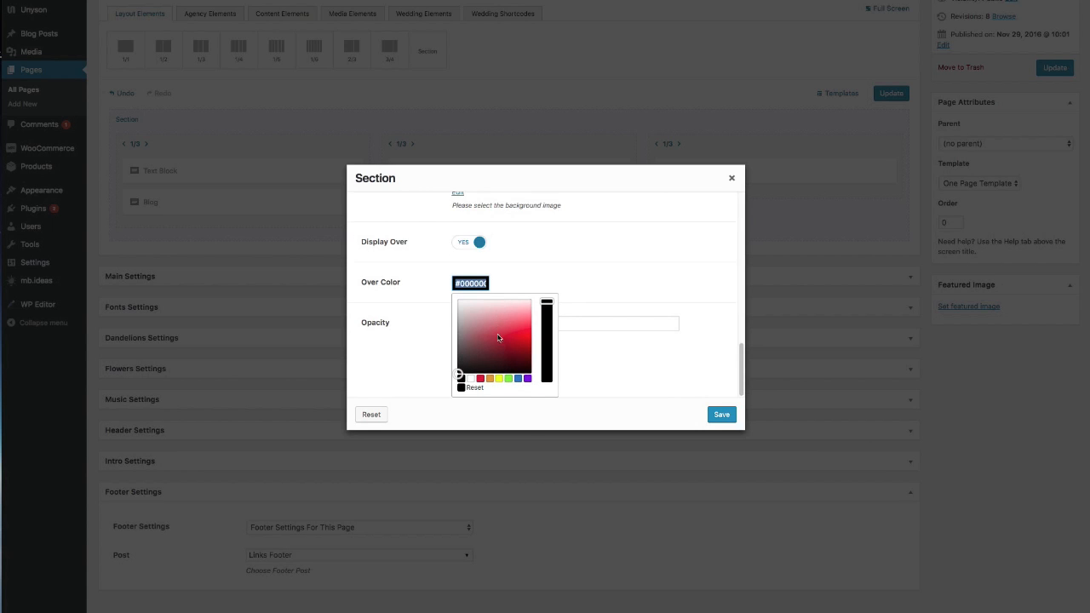
click(519, 377)
drag(546, 349, 545, 355)
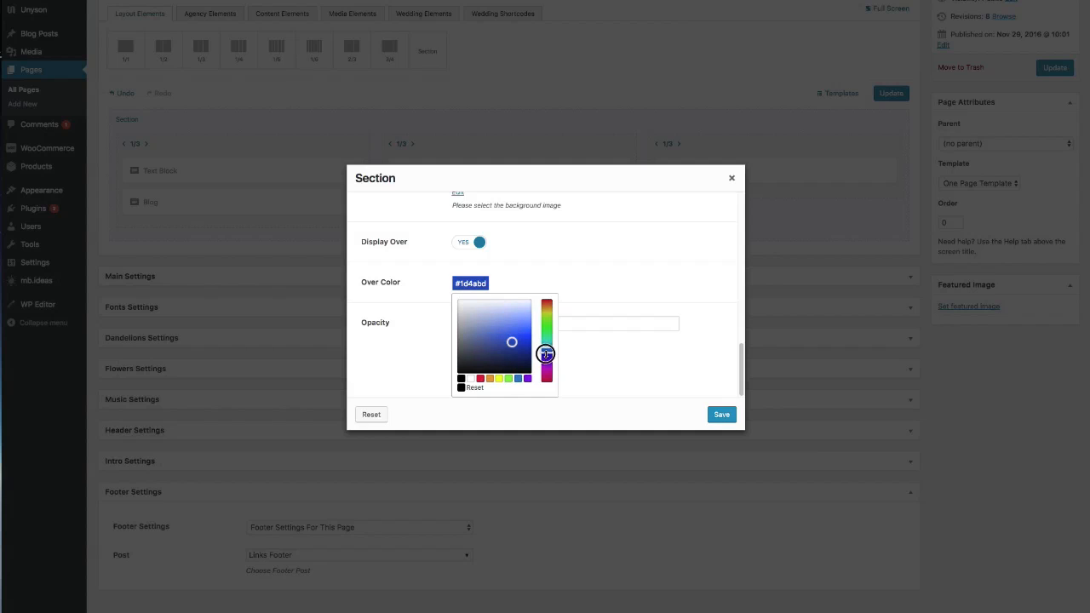
click(492, 356)
click(488, 365)
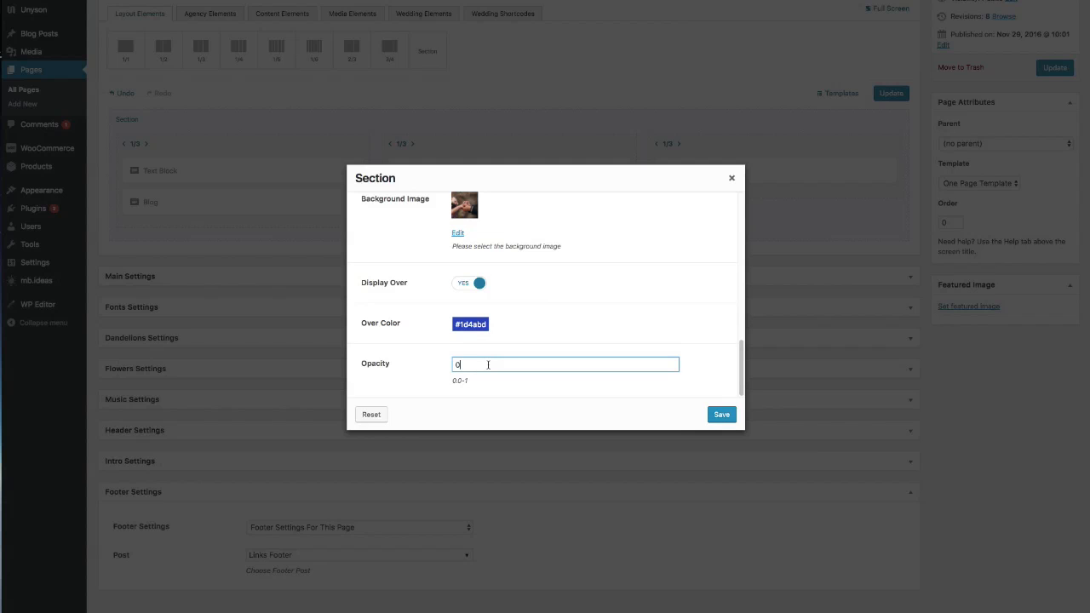
text(.6)
click(721, 415)
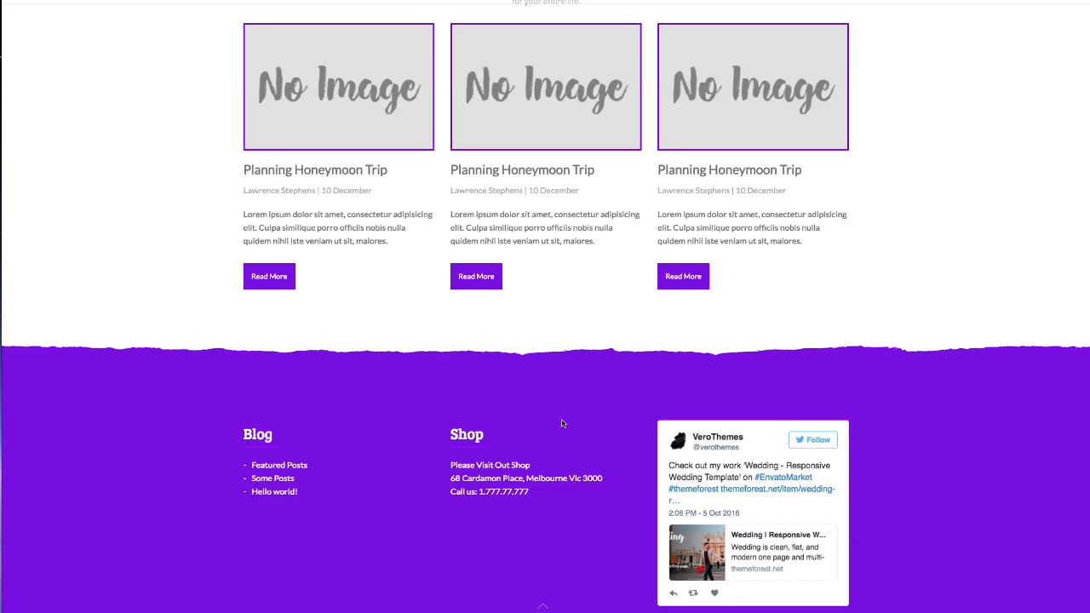
- Reload the published agency page and check its footer
key(super+r)
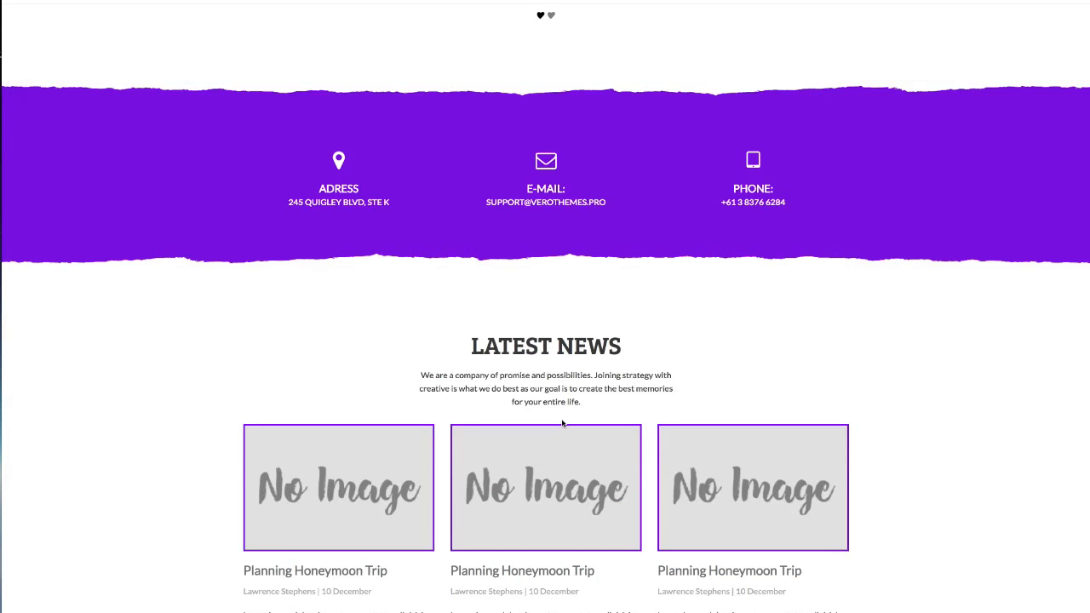
scroll(563, 424, down, 9)
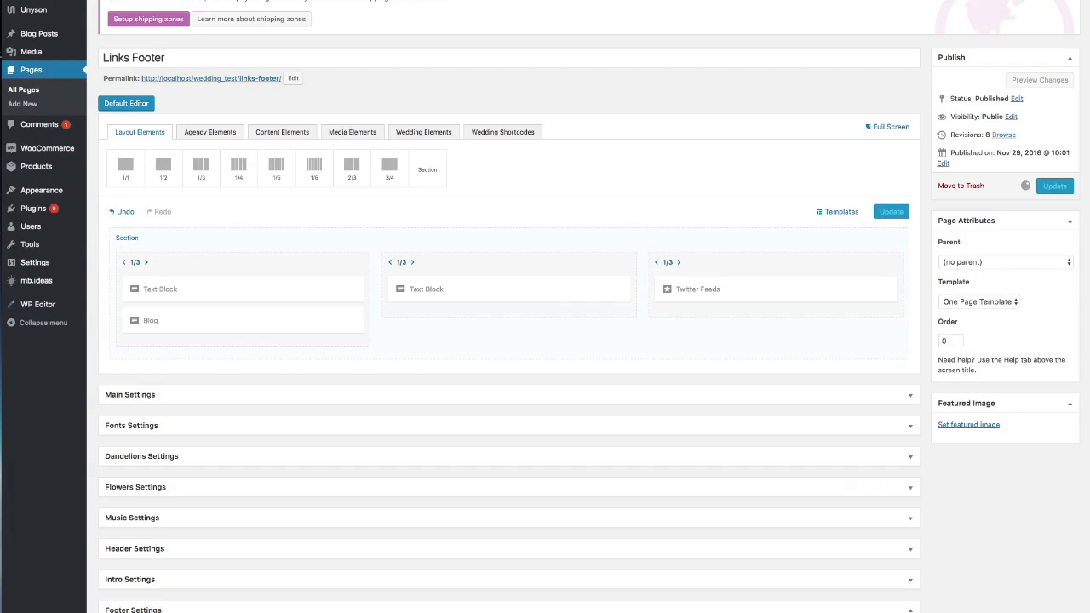
- Turn off With Icon for the footer's Twitter Feeds element, save it and update the Links Footer page
click(721, 321)
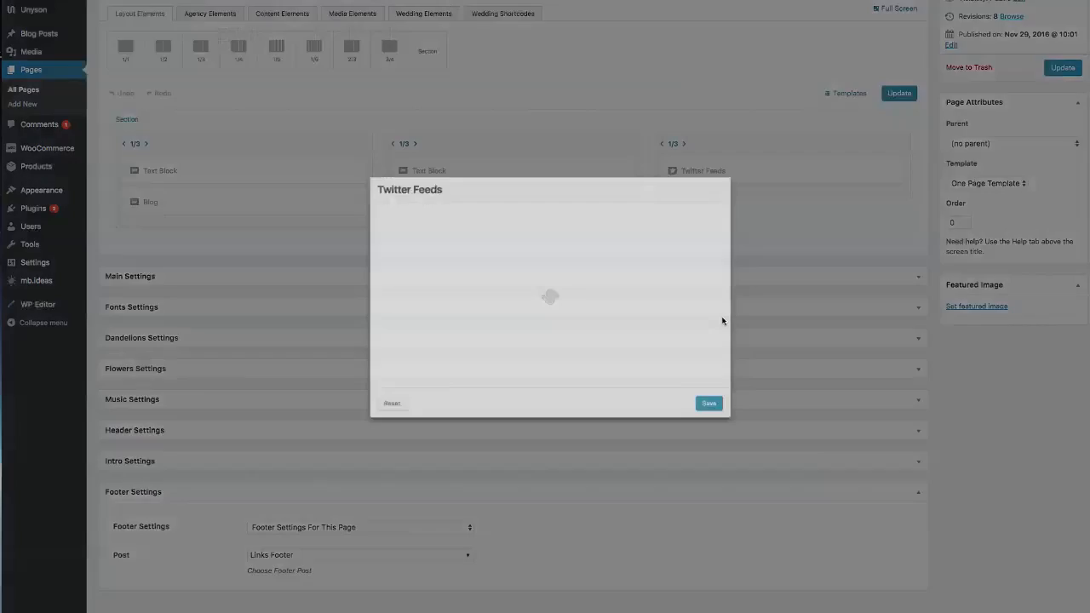
drag(522, 212, 450, 214)
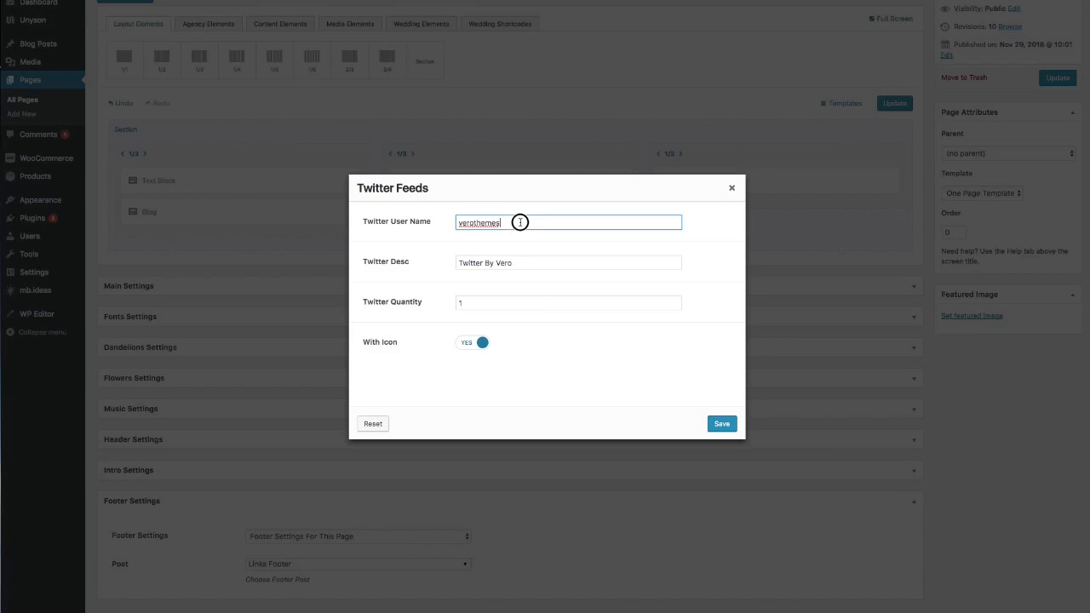
drag(524, 265, 436, 262)
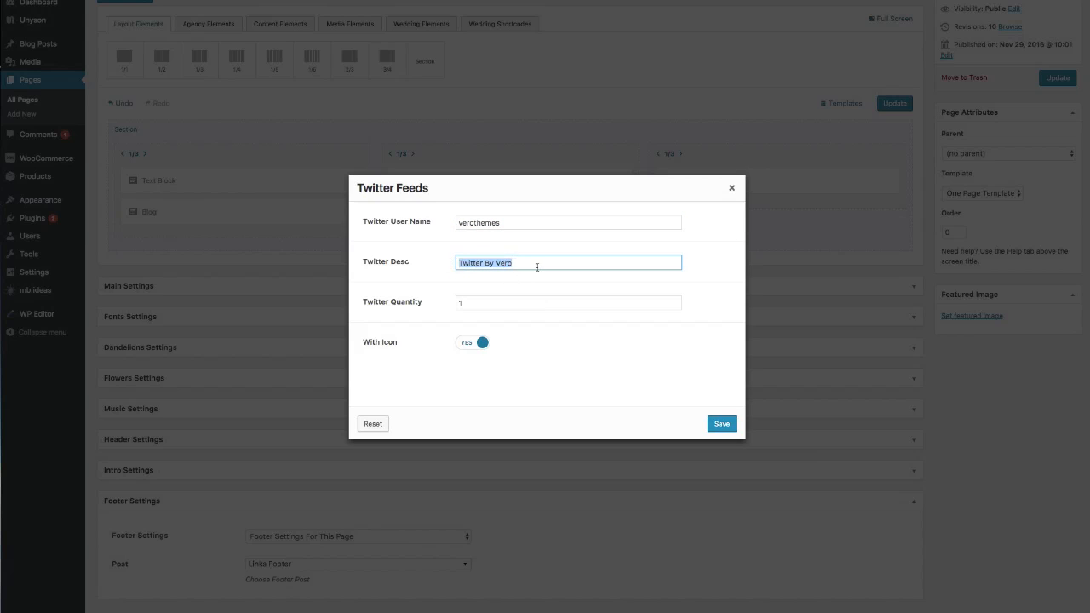
drag(477, 306, 458, 296)
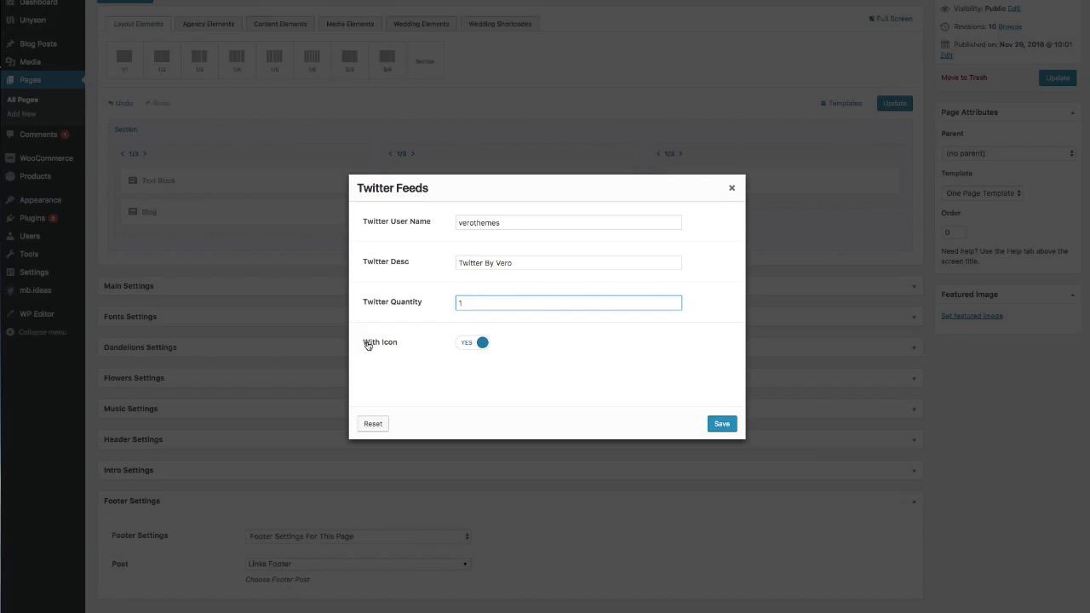
click(467, 349)
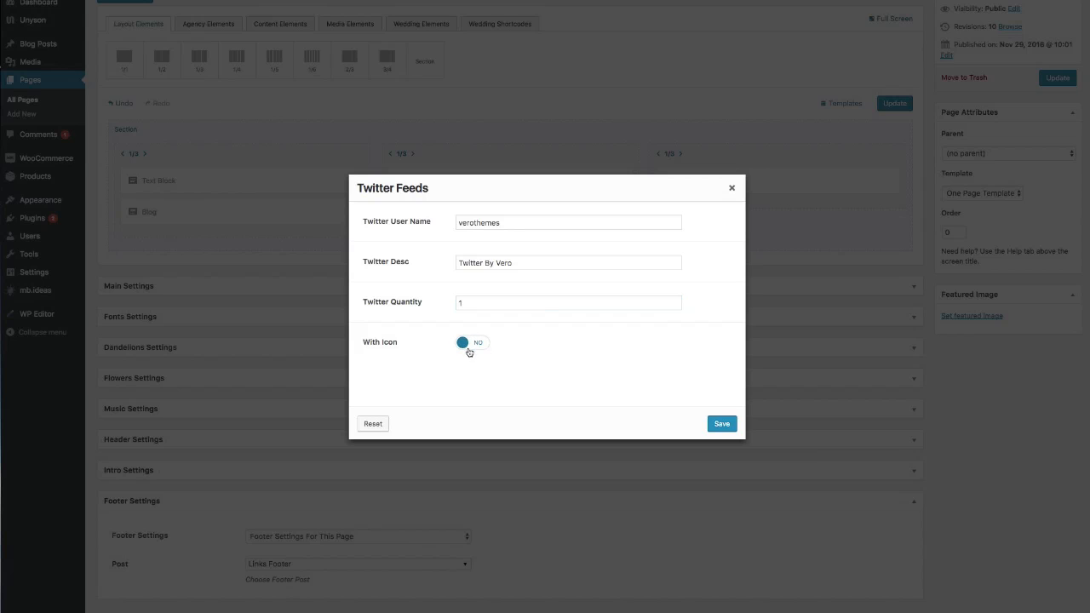
click(725, 425)
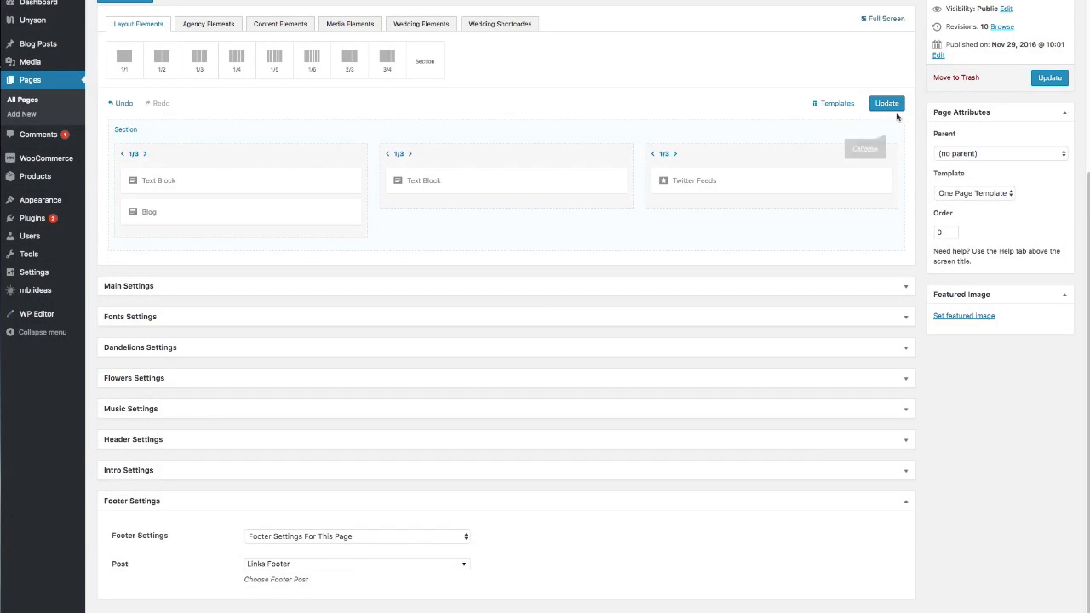
click(895, 105)
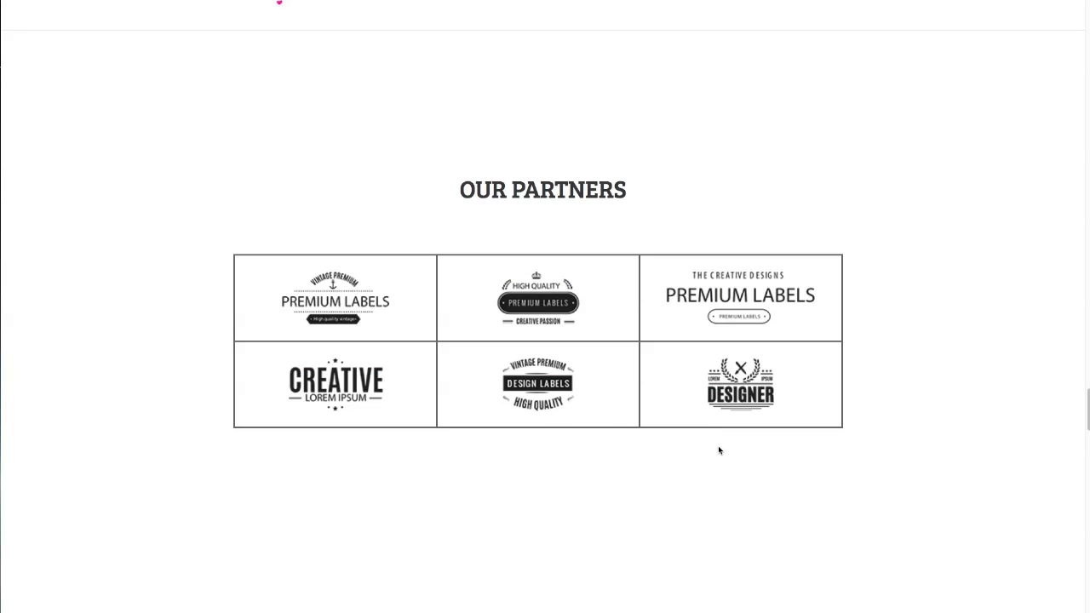
- Examine the footer's background image, color overlay and Twitter feed on the published page, along with the contacts and Latest News areas above
scroll(718, 445, down, 10)
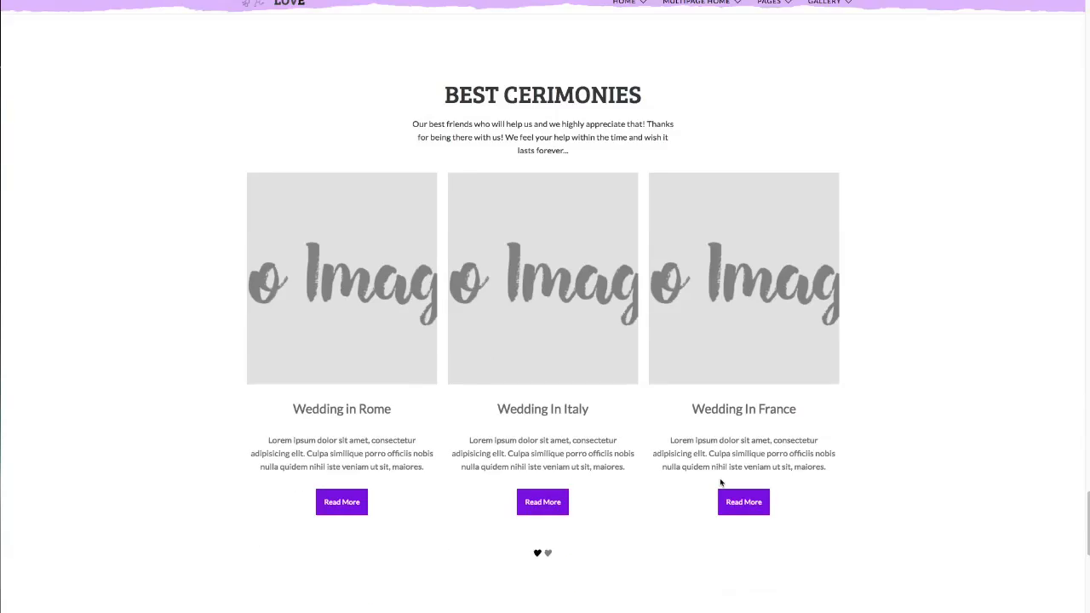
scroll(720, 482, down, 10)
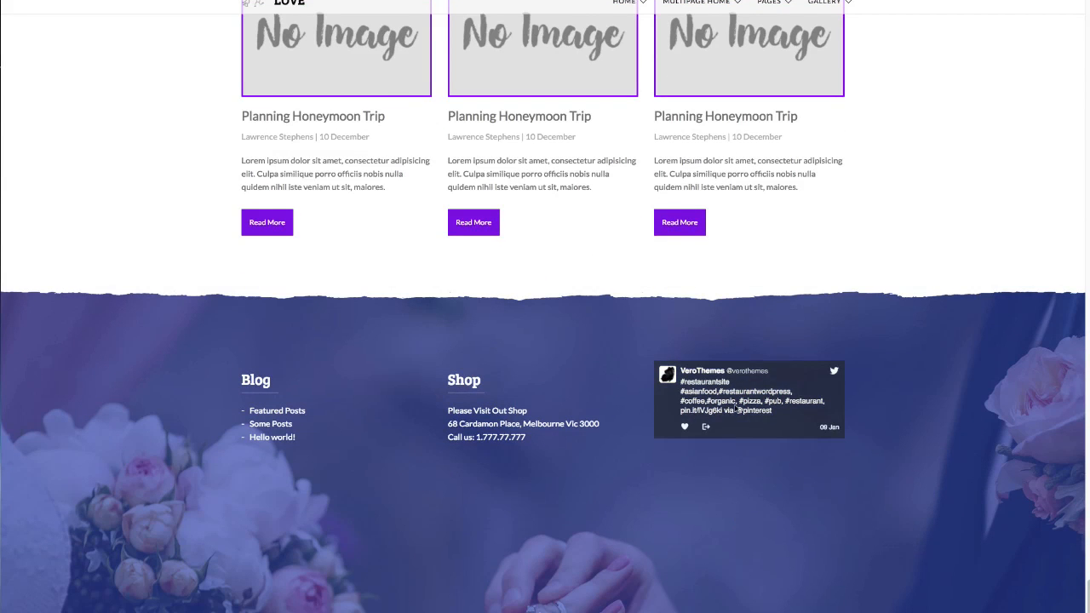
scroll(796, 236, up, 4)
scroll(796, 236, up, 7)
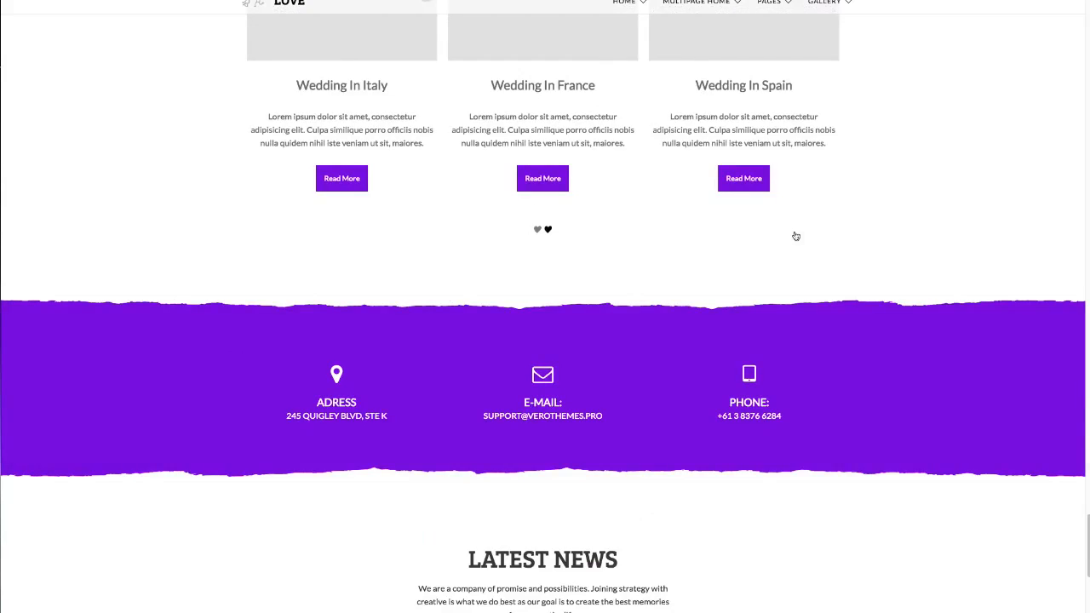
scroll(788, 244, down, 2)
scroll(789, 246, down, 4)
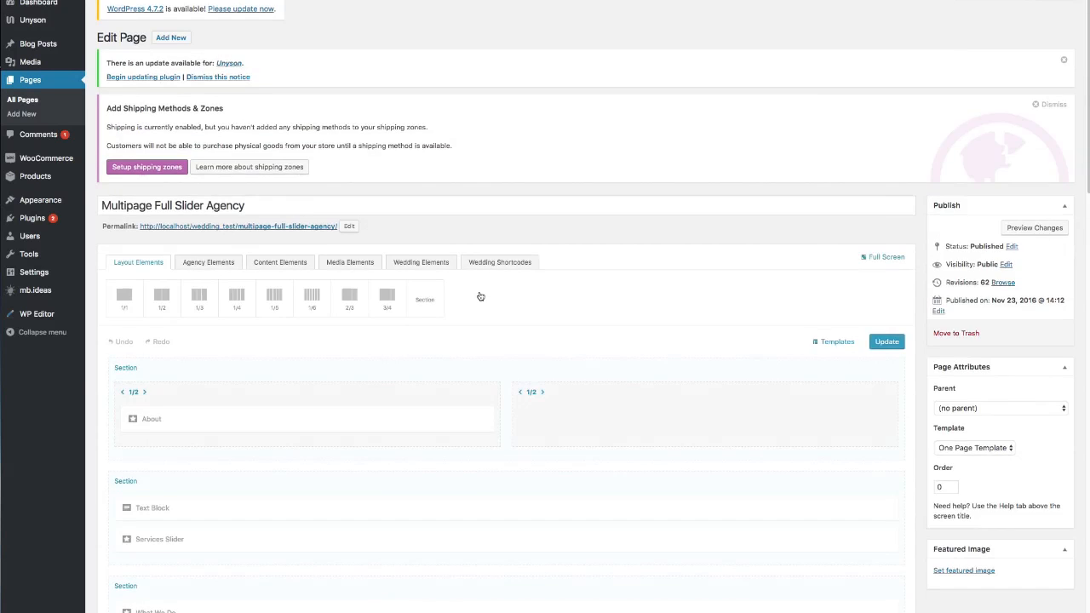
- Add an empty section between the Contacts section and the Journal section on the Multipage Full Slider Agency page
scroll(480, 299, down, 15)
scroll(660, 244, down, 8)
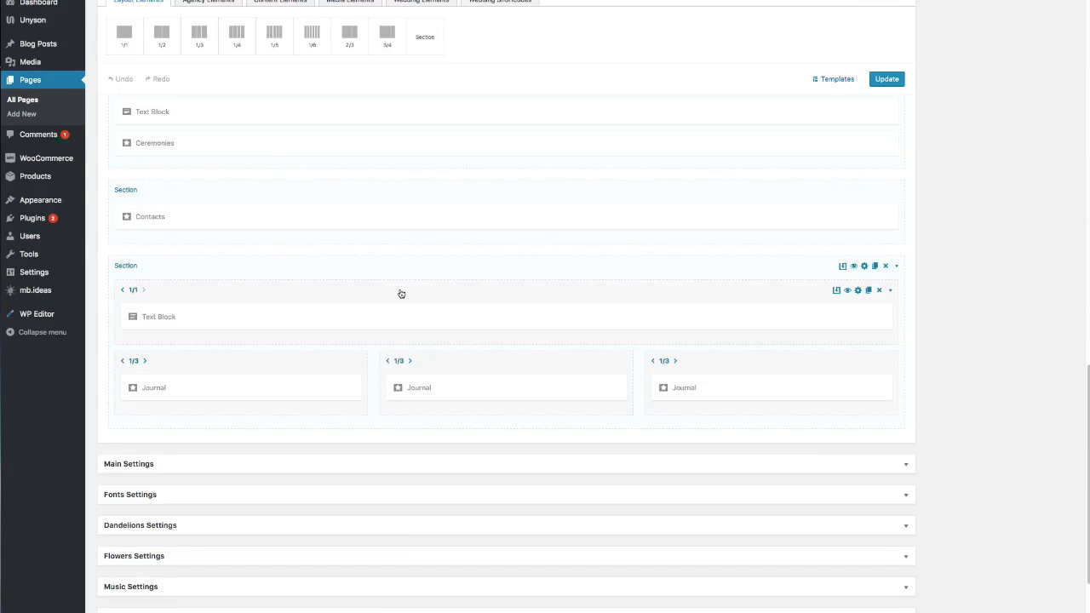
scroll(468, 251, up, 1)
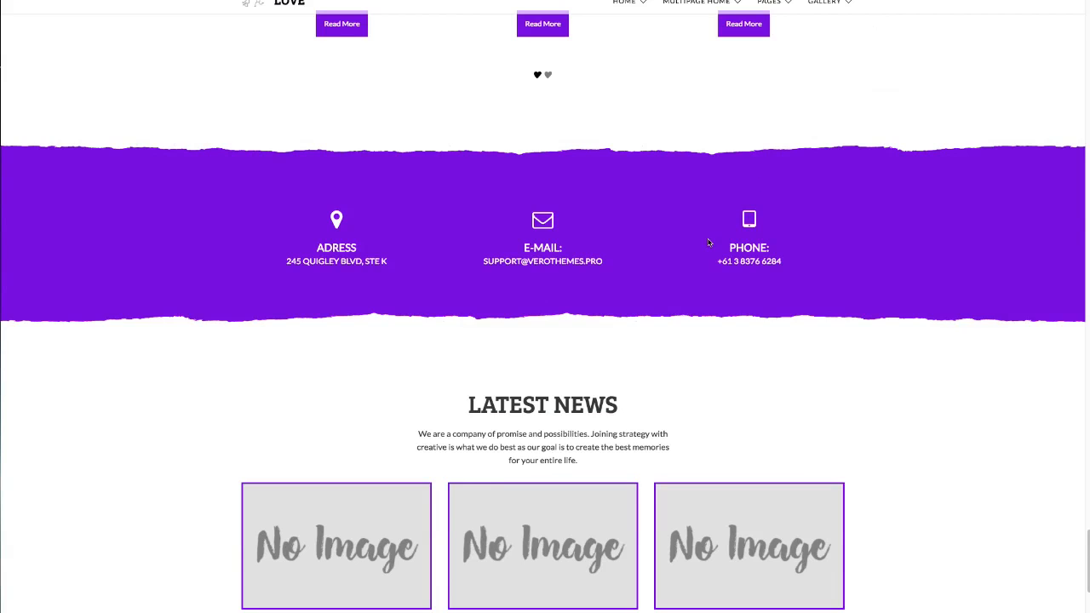
scroll(638, 312, down, 6)
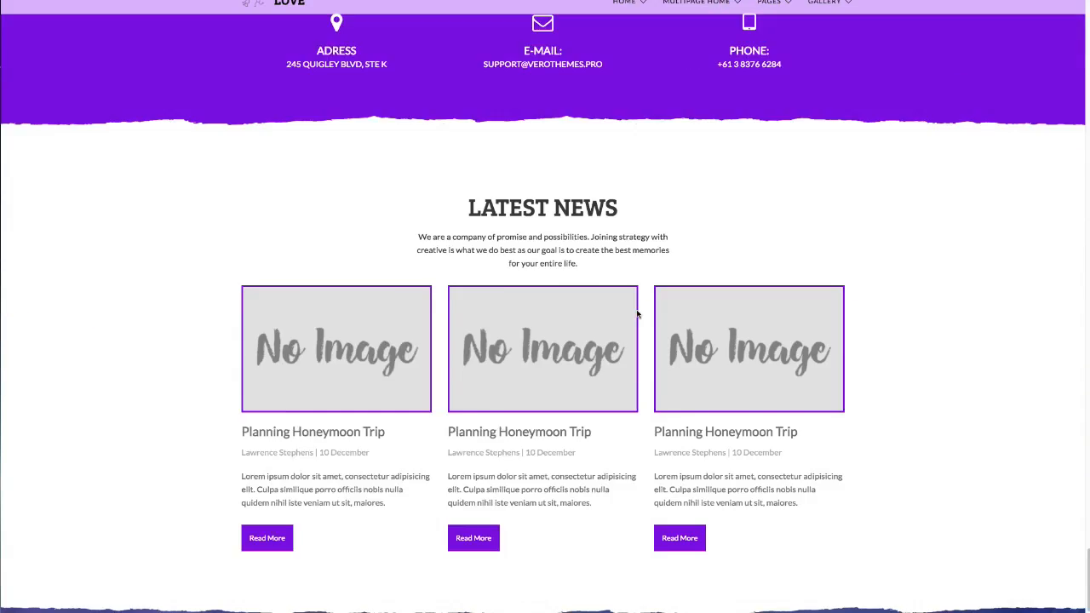
scroll(637, 312, up, 4)
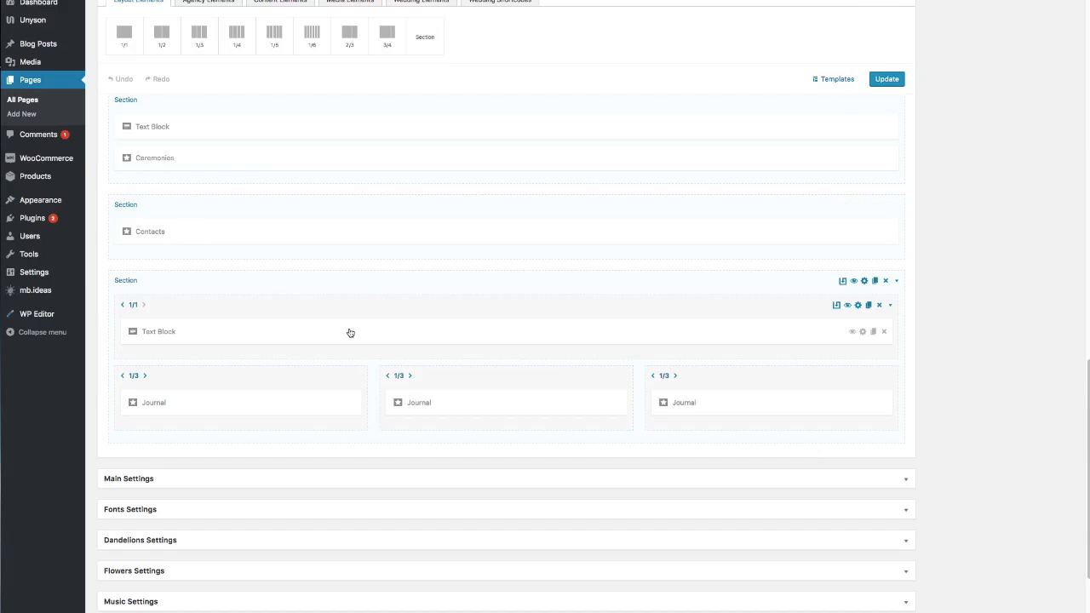
drag(425, 36, 316, 276)
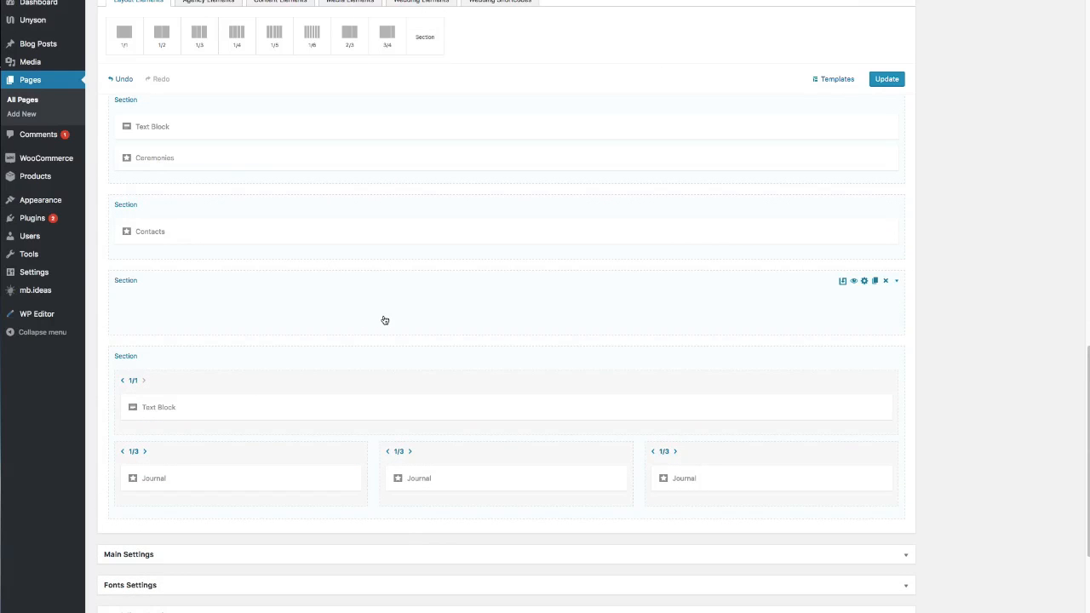
- Open the new empty section's settings and enter "Some Section" as the section title
double_click(418, 305)
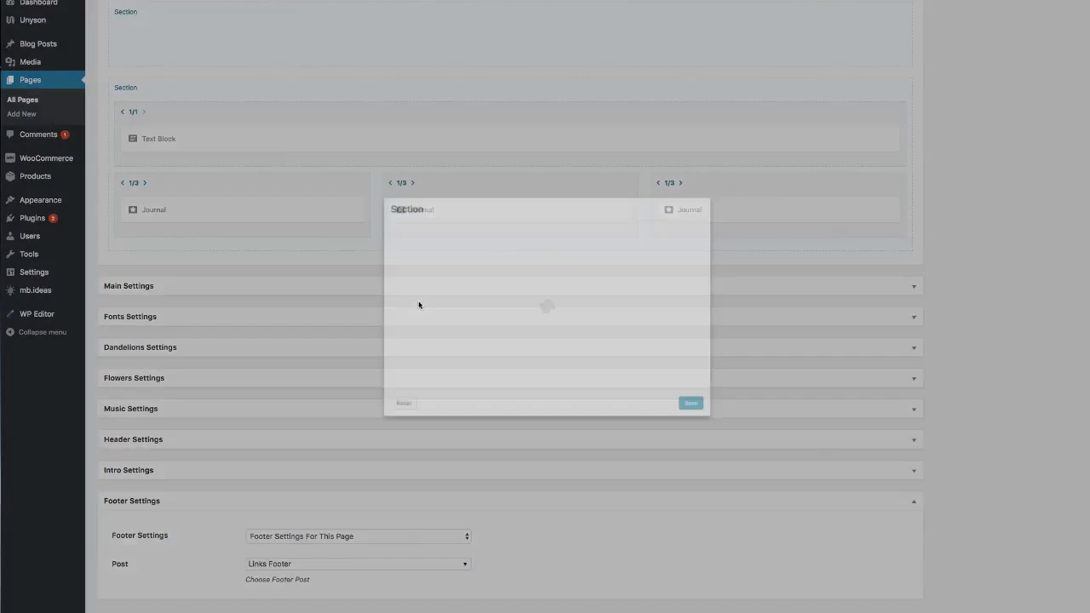
click(496, 224)
text(Som)
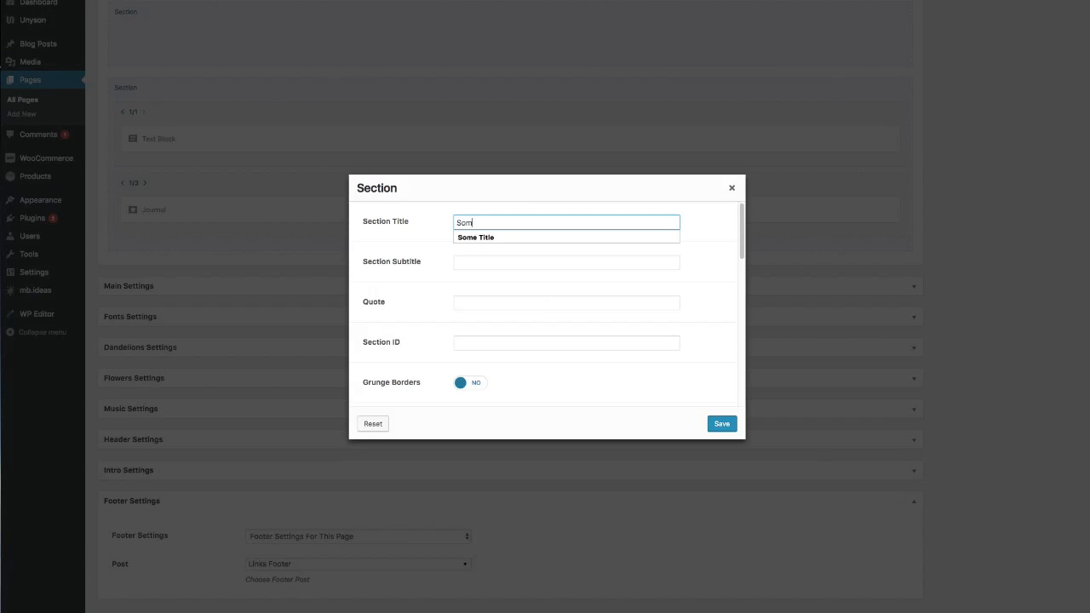
text(e Section)
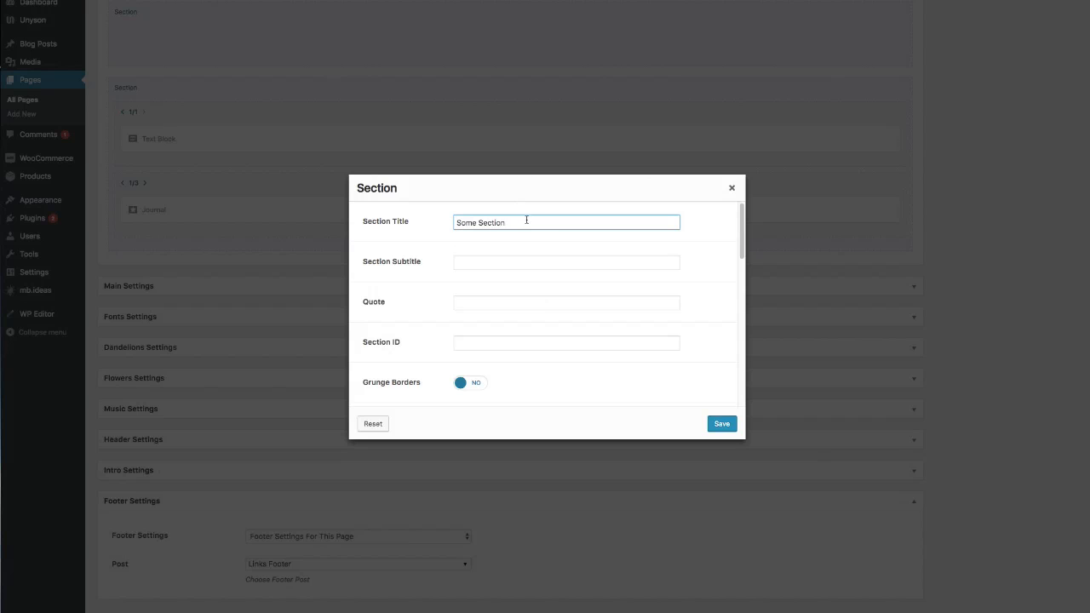
- Move the text "Some Section" from the Section Title to the Section Subtitle, leaving the title empty
drag(511, 224, 449, 226)
key(ctrl+c)
key(BackSpace)
click(542, 263)
key(ctrl+v)
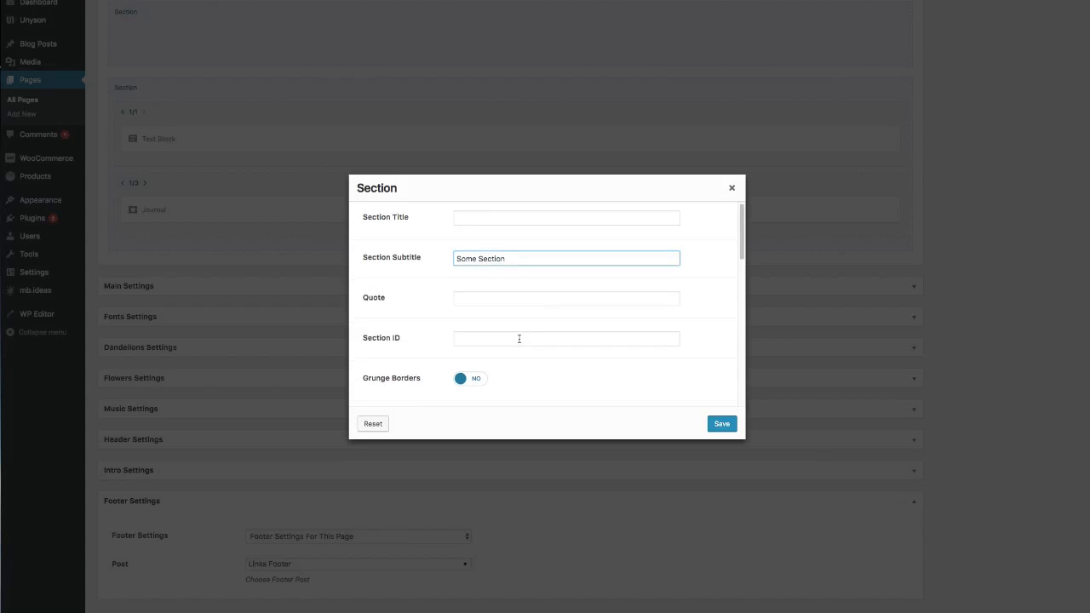
- Turn on Parallax in the new section's settings
scroll(519, 341, down, 1)
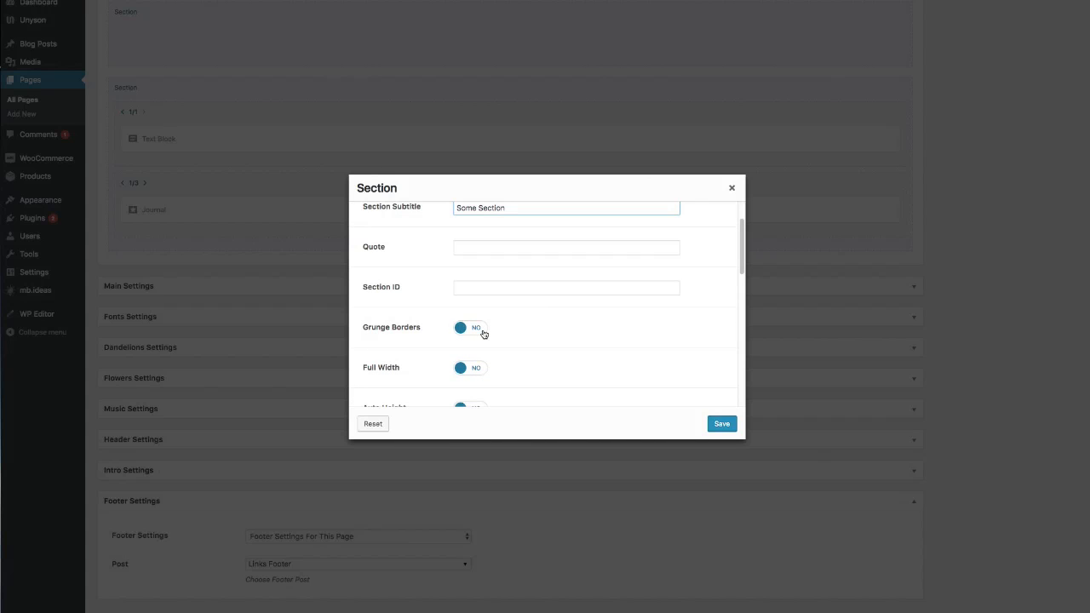
scroll(484, 335, down, 1)
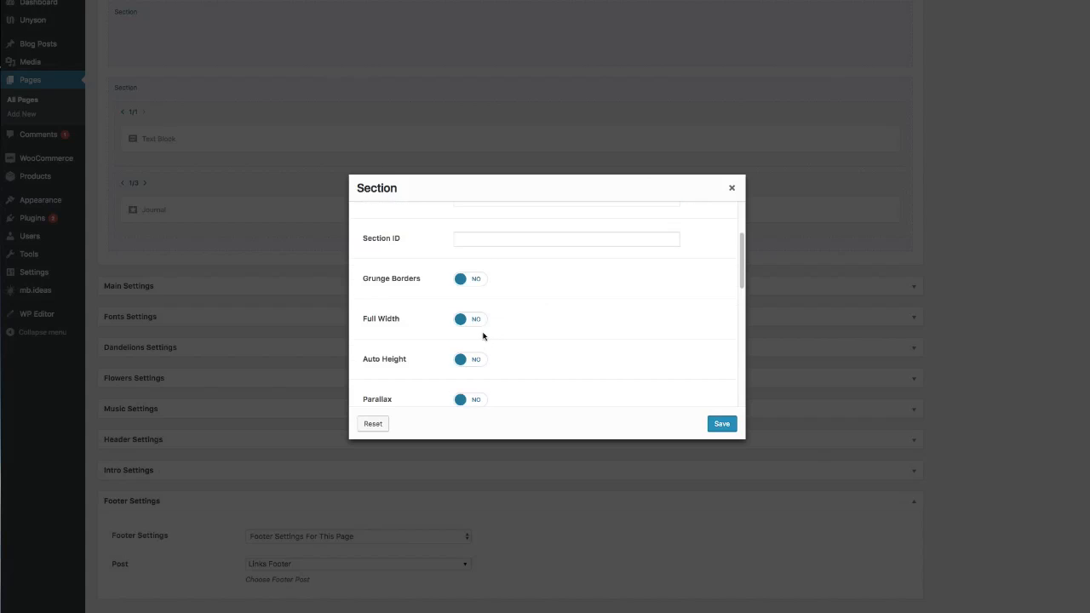
scroll(511, 334, down, 2)
scroll(511, 334, down, 1)
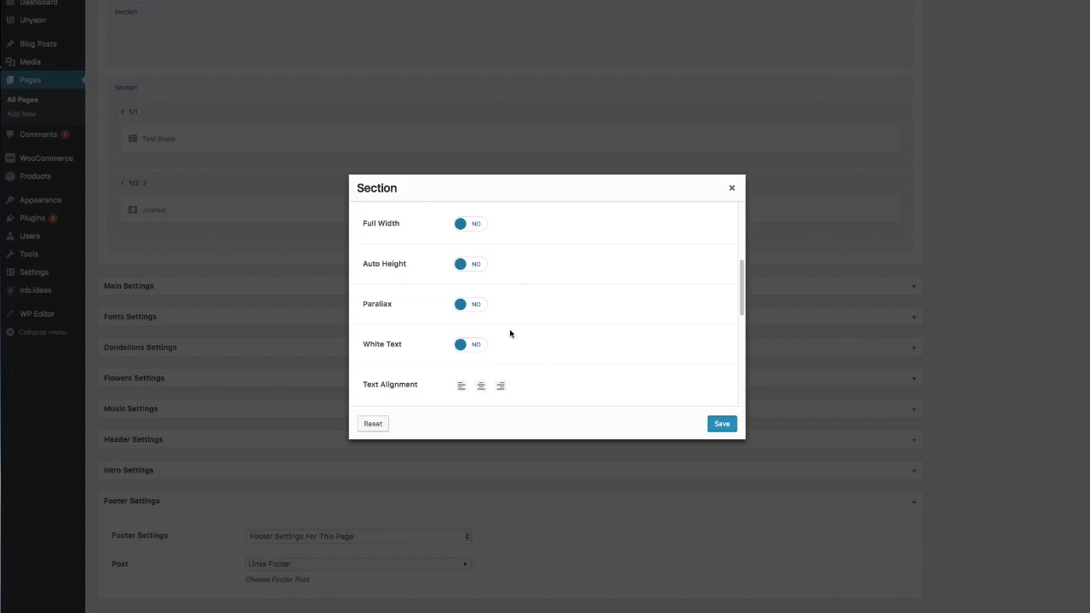
click(480, 287)
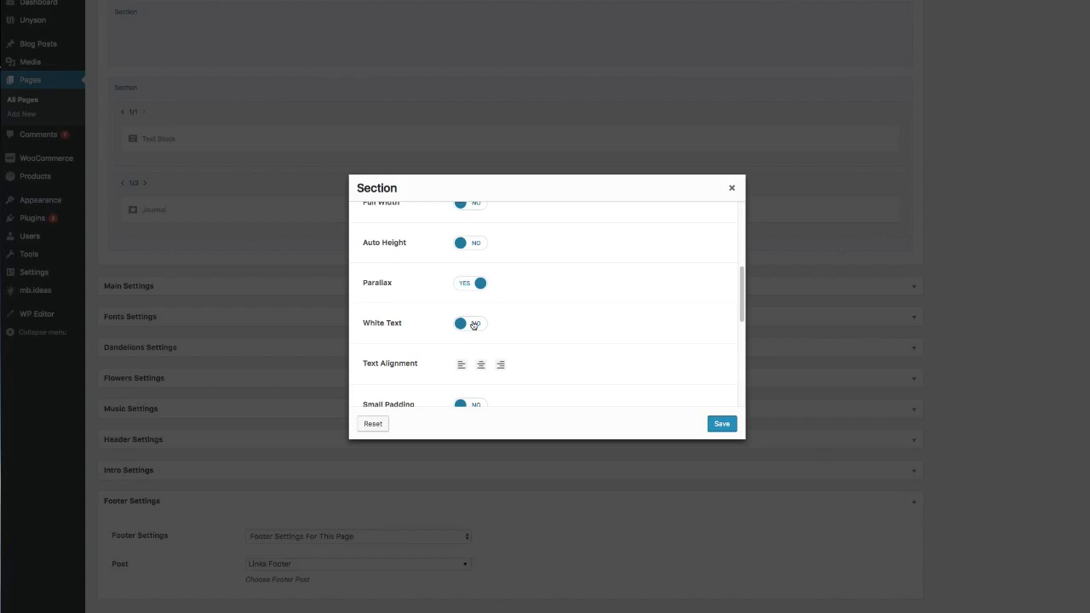
- Turn on White Text and set the Text Alignment to center for the new section
scroll(506, 333, down, 1)
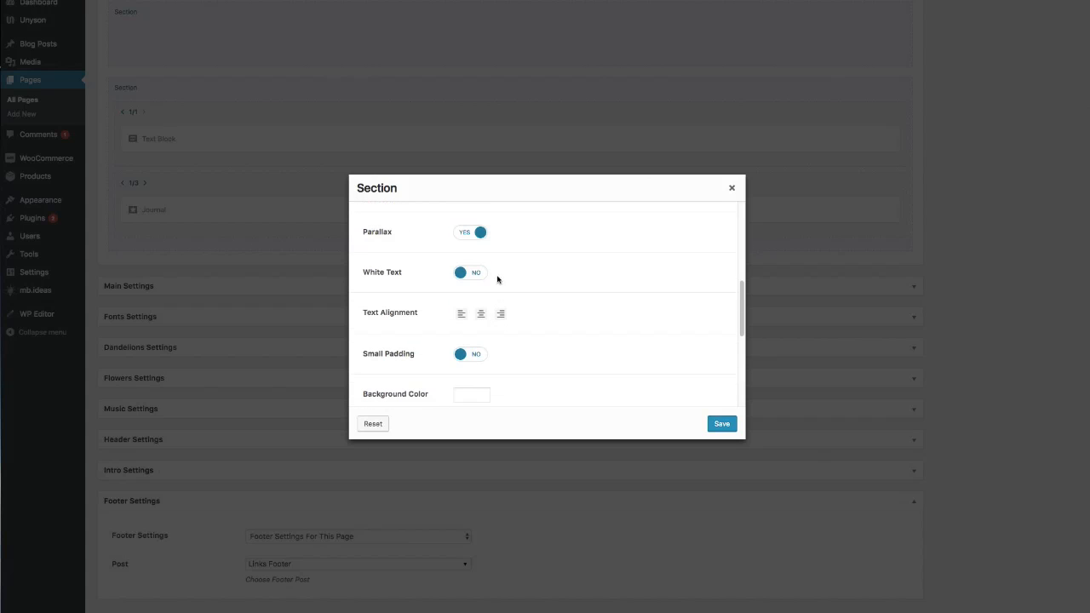
click(483, 274)
scroll(494, 289, down, 1)
click(480, 276)
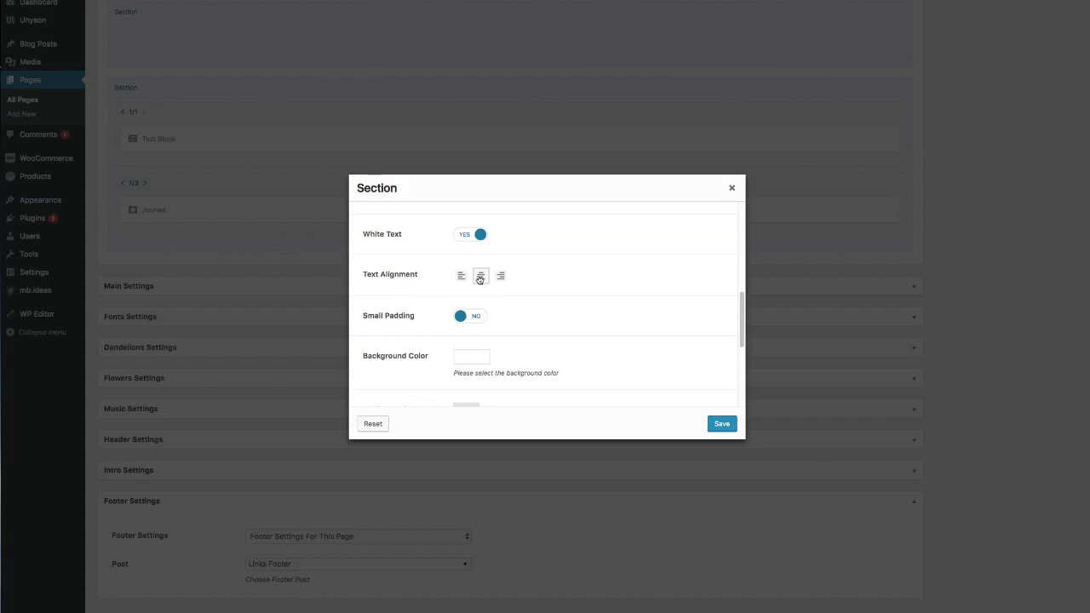
click(479, 277)
- Set the section's Background Image to the couple's hands photo OBFM1U0.jpg from the media library
scroll(486, 299, down, 2)
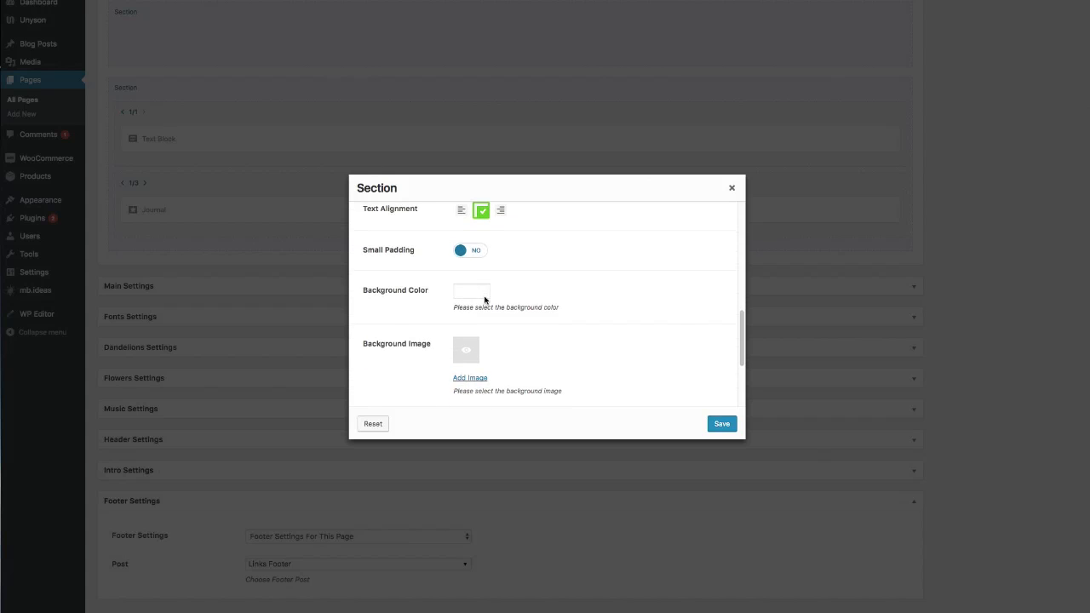
scroll(484, 295, down, 1)
click(472, 319)
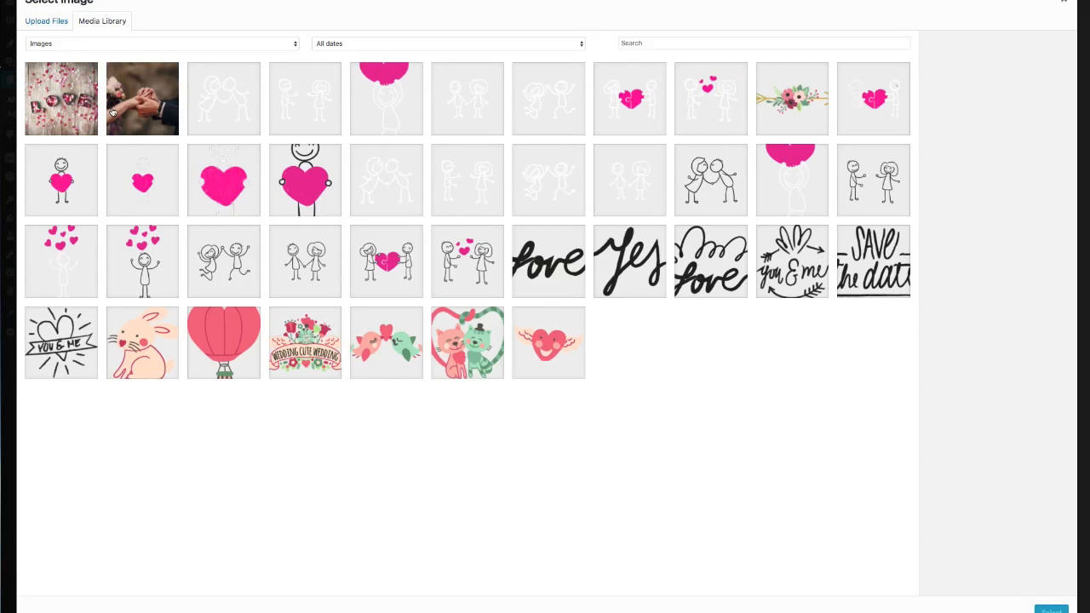
click(114, 123)
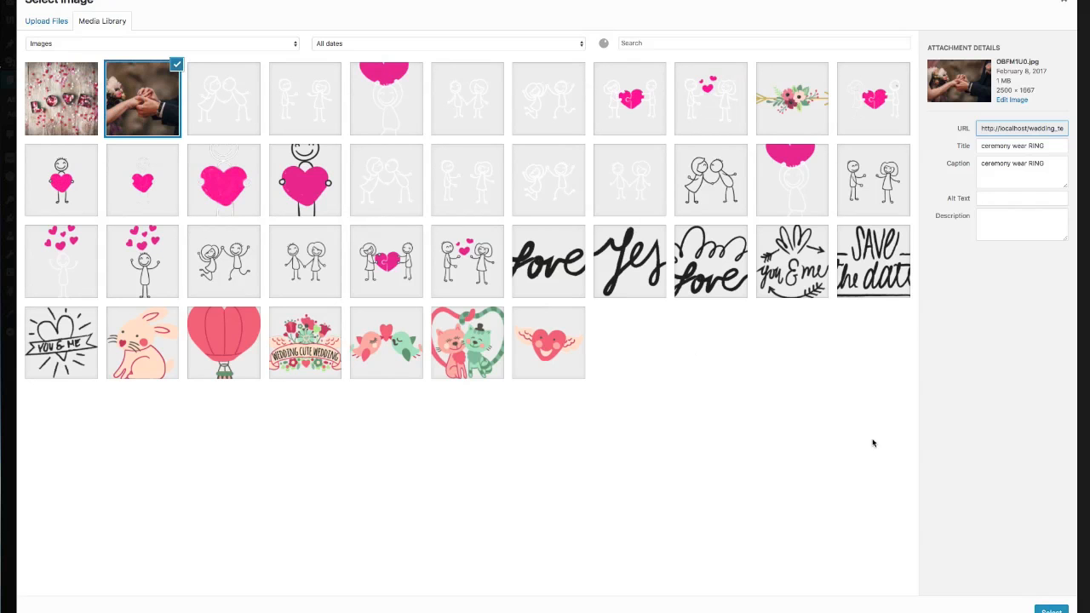
click(1051, 610)
- Turn on Display Over with an opacity of 0.6 for the background image and save the section settings
scroll(496, 343, down, 2)
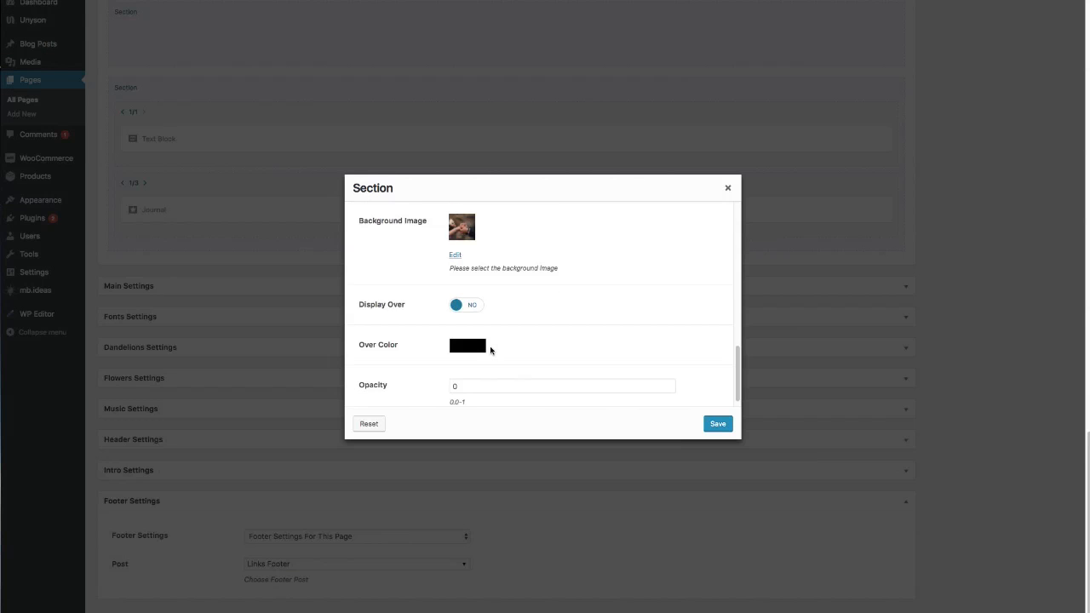
click(475, 309)
scroll(474, 352, down, 1)
click(479, 373)
text(.6)
click(720, 425)
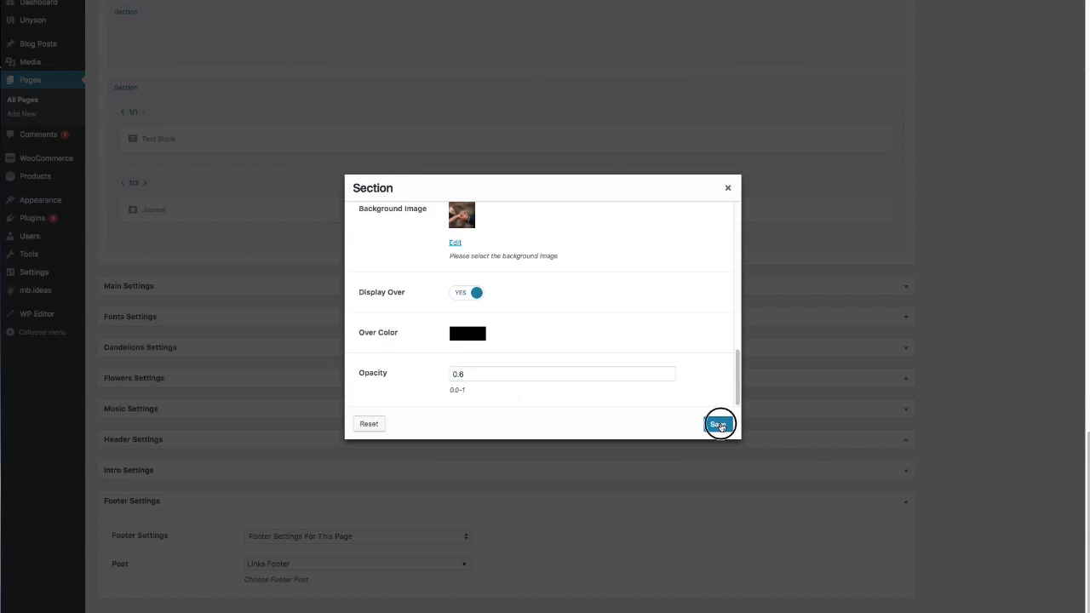
- Add a column to the new section between Contacts and Journal, narrow it to 1/2 and duplicate it
scroll(649, 291, up, 4)
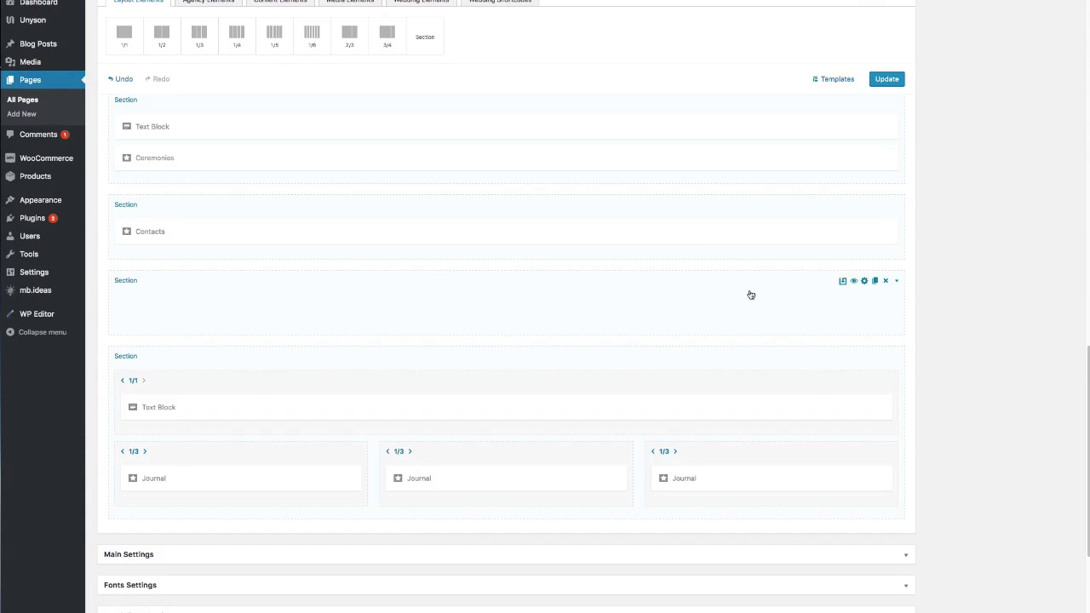
scroll(571, 317, up, 1)
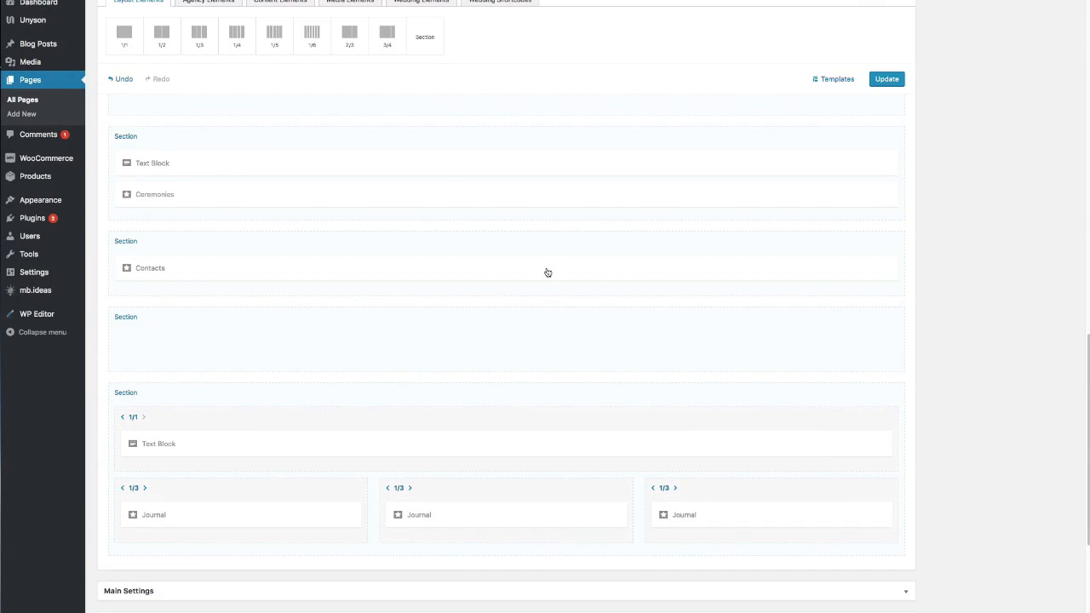
drag(134, 40, 202, 358)
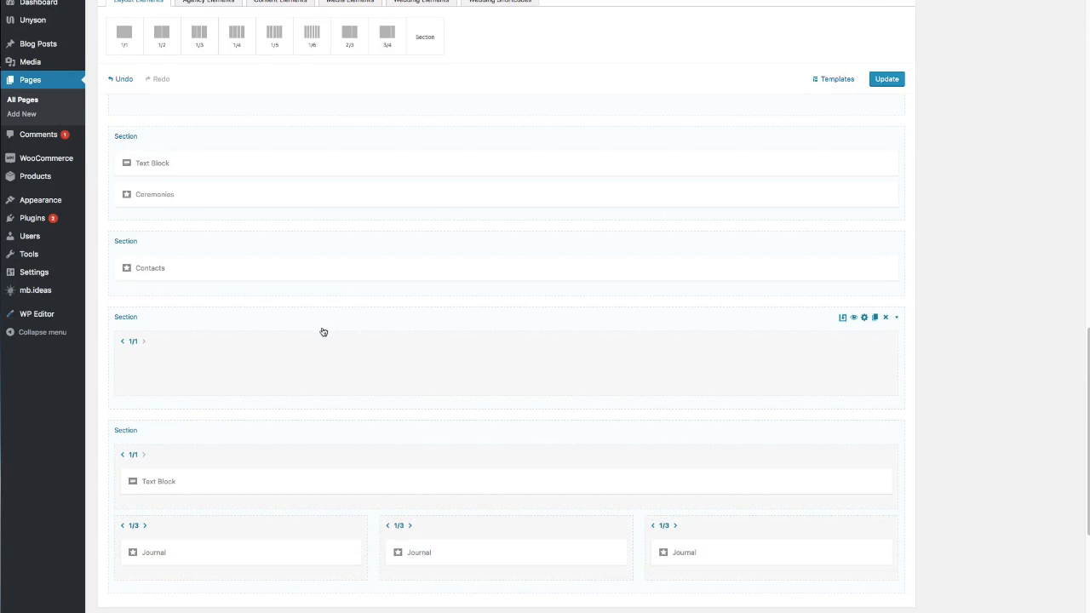
click(123, 342)
click(123, 341)
click(471, 342)
- Open the first 1/2 column's settings and examine its padding, alignment, background, overlay and height options
click(319, 364)
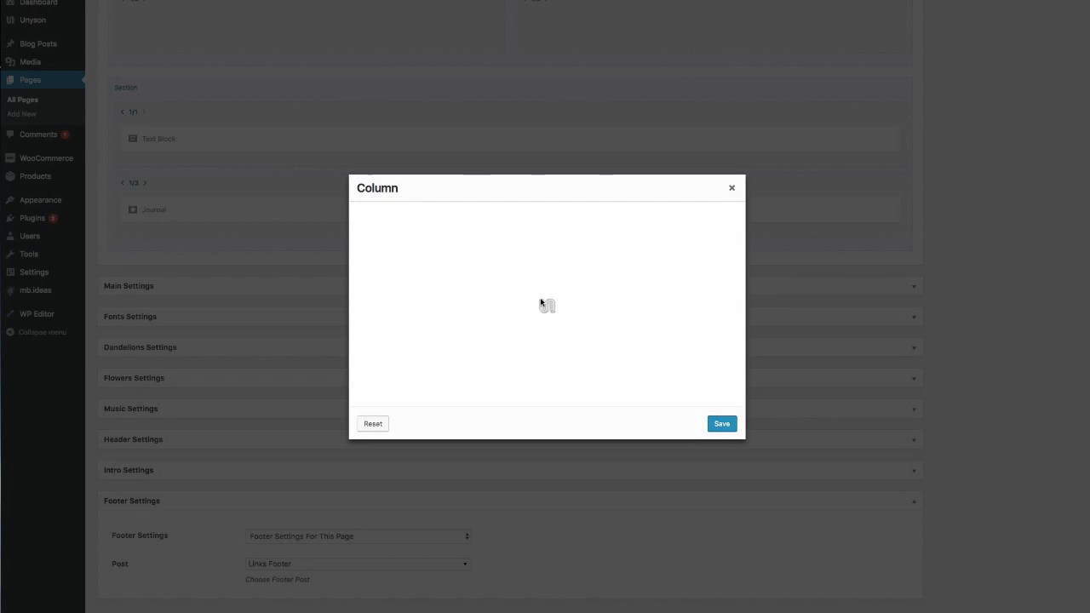
scroll(562, 332, down, 4)
click(460, 335)
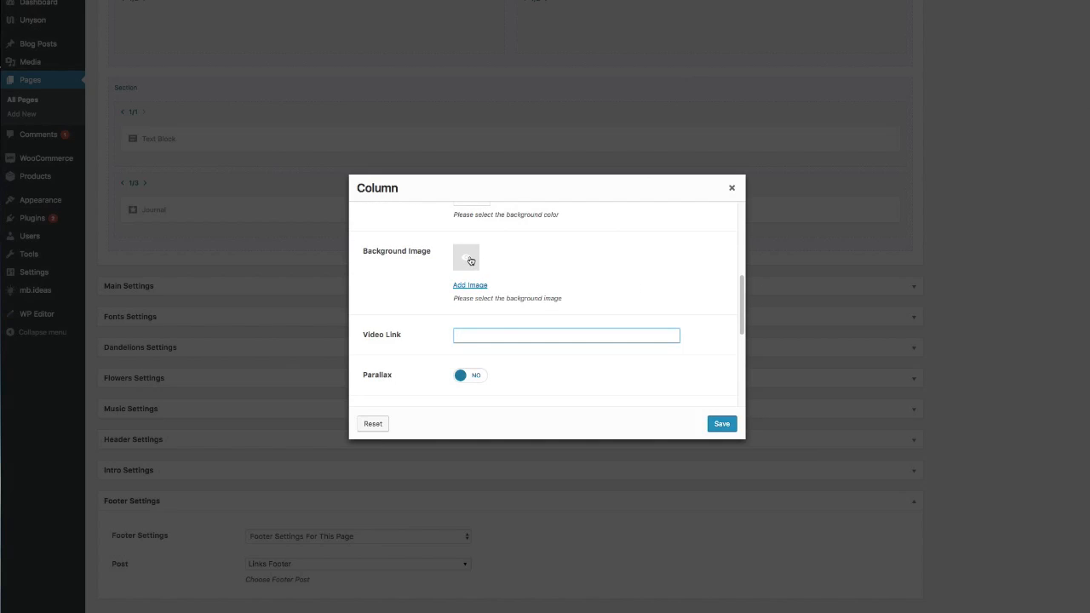
scroll(470, 266, up, 2)
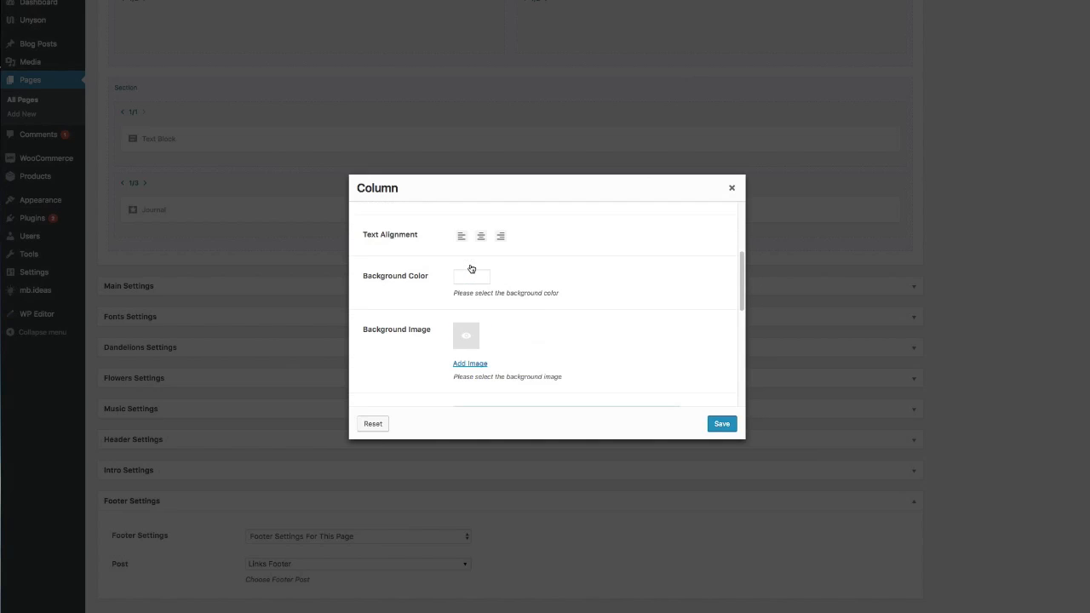
scroll(473, 273, up, 4)
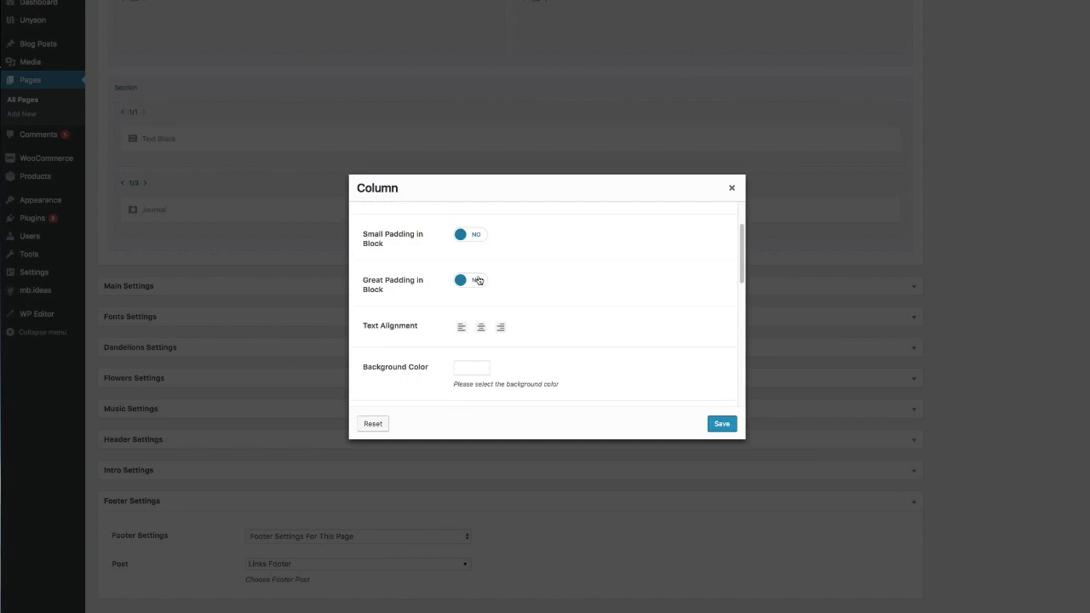
scroll(479, 280, down, 10)
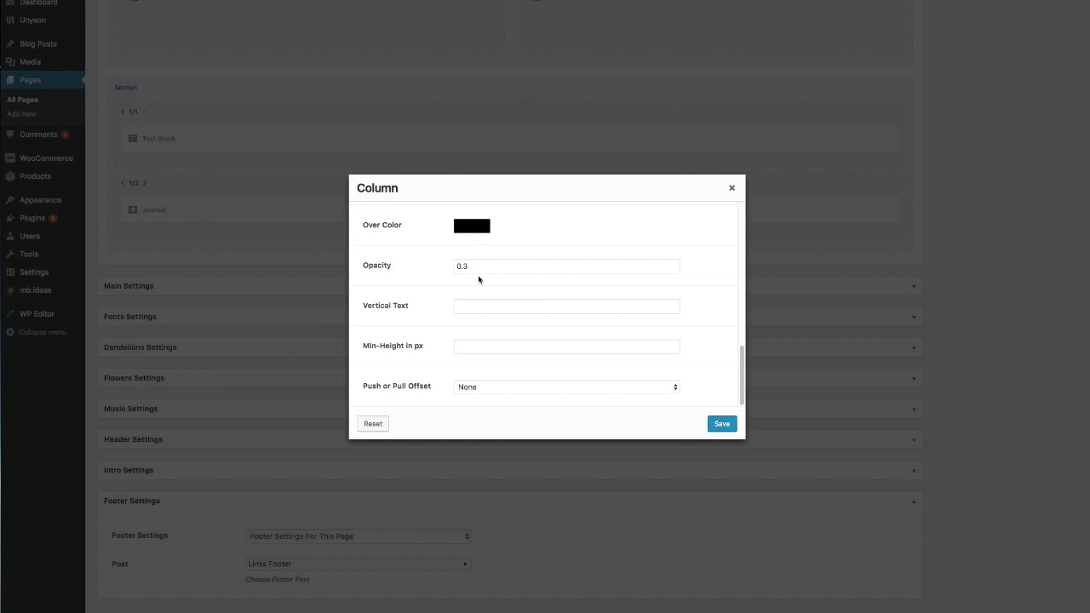
scroll(478, 280, up, 10)
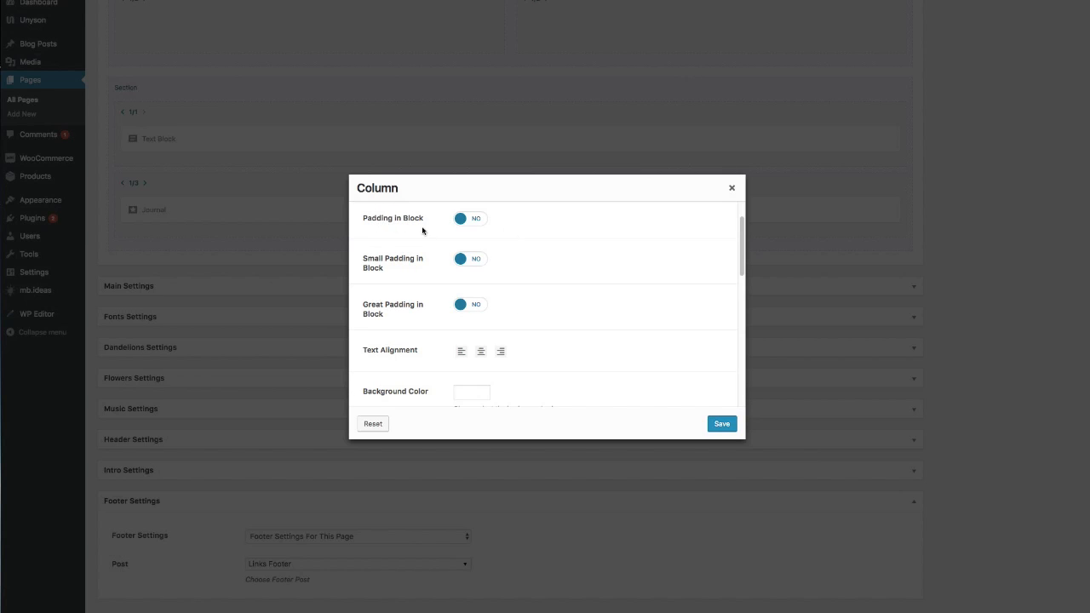
scroll(425, 235, up, 1)
scroll(392, 247, up, 1)
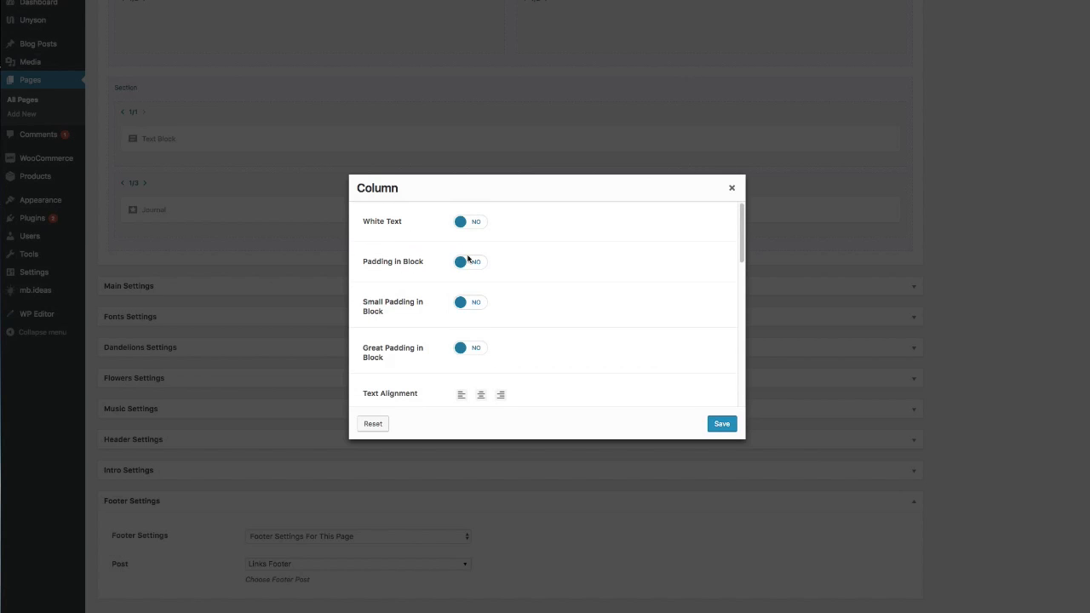
- Turn on Great Padding in Block, align the column's text to the left and save the column settings
click(479, 352)
scroll(489, 340, down, 3)
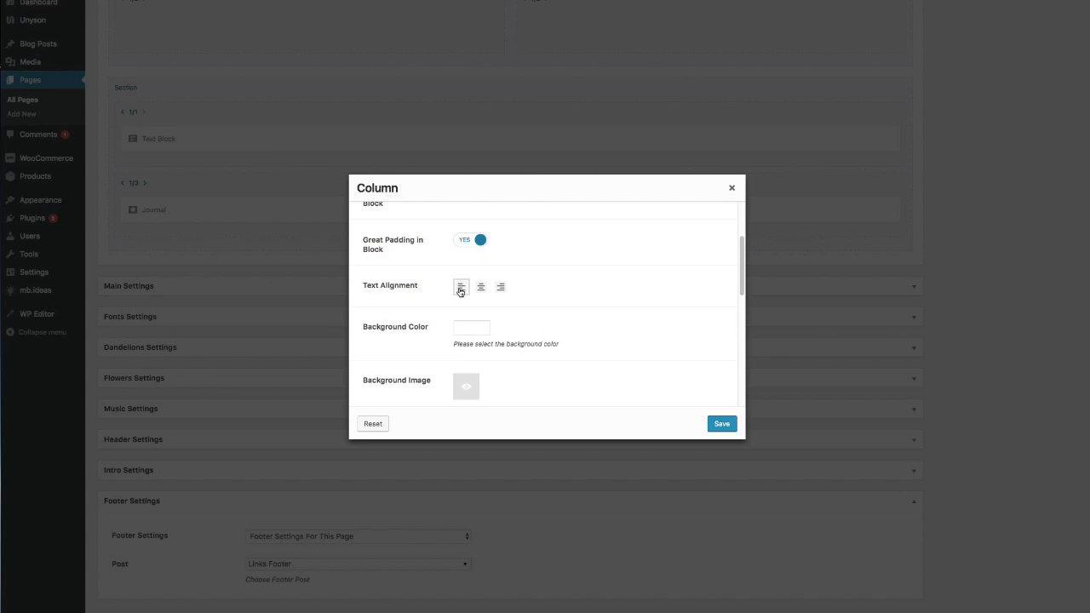
click(460, 288)
scroll(511, 342, down, 1)
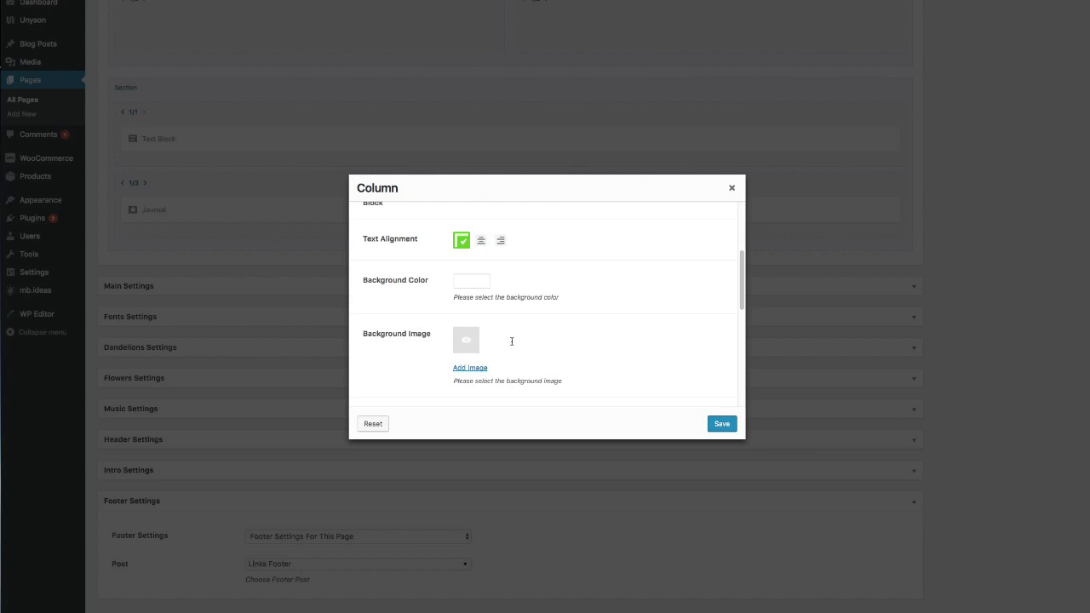
scroll(512, 340, down, 6)
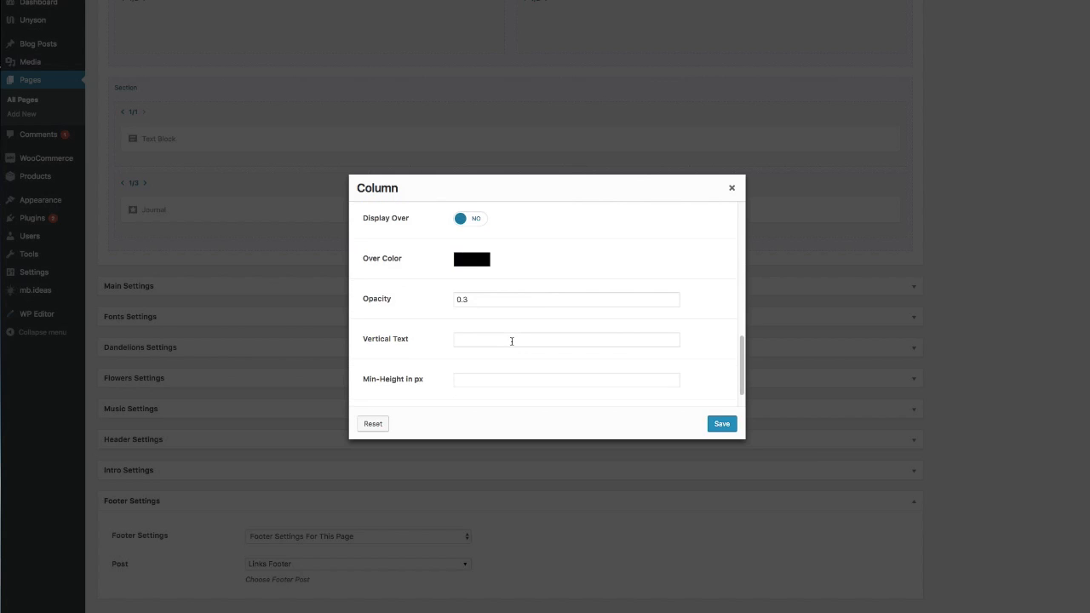
scroll(512, 341, down, 1)
click(720, 425)
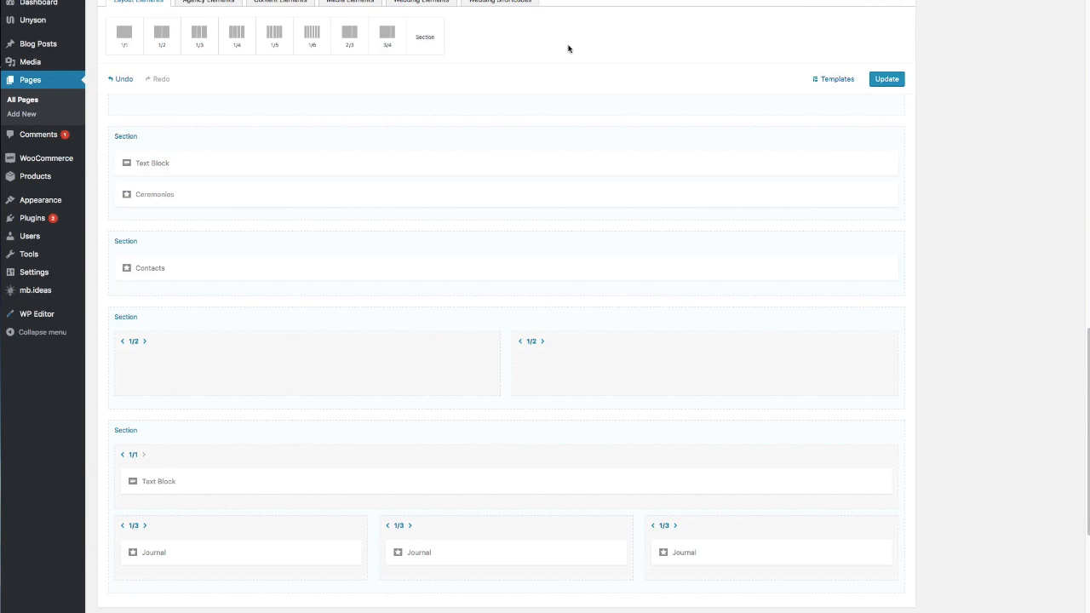
- Add a Text Block element to the first 1/2 column of the new section
scroll(569, 59, up, 1)
click(437, 4)
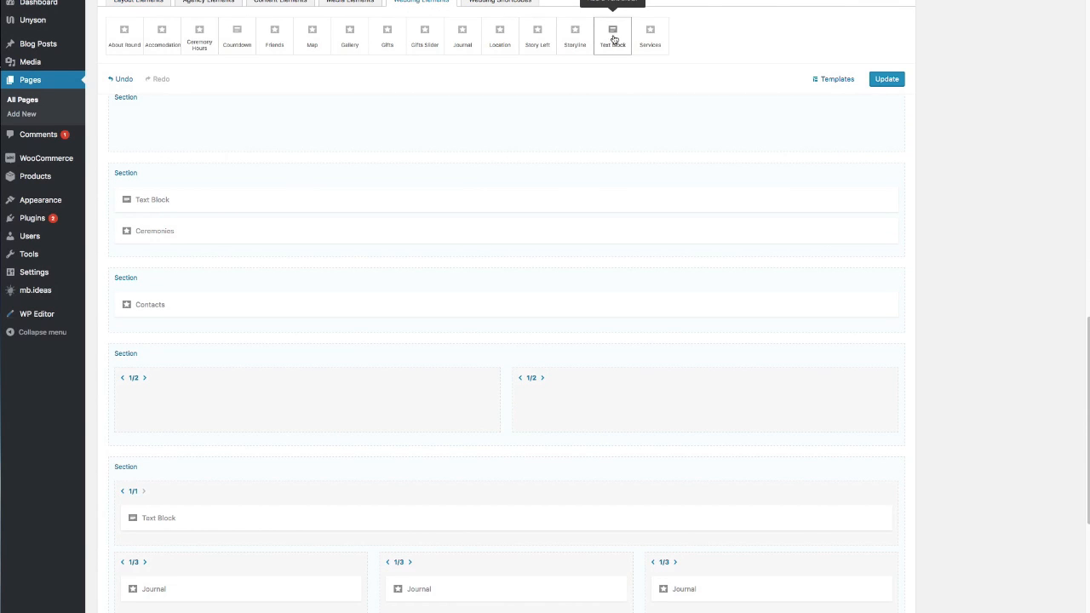
drag(614, 32, 317, 416)
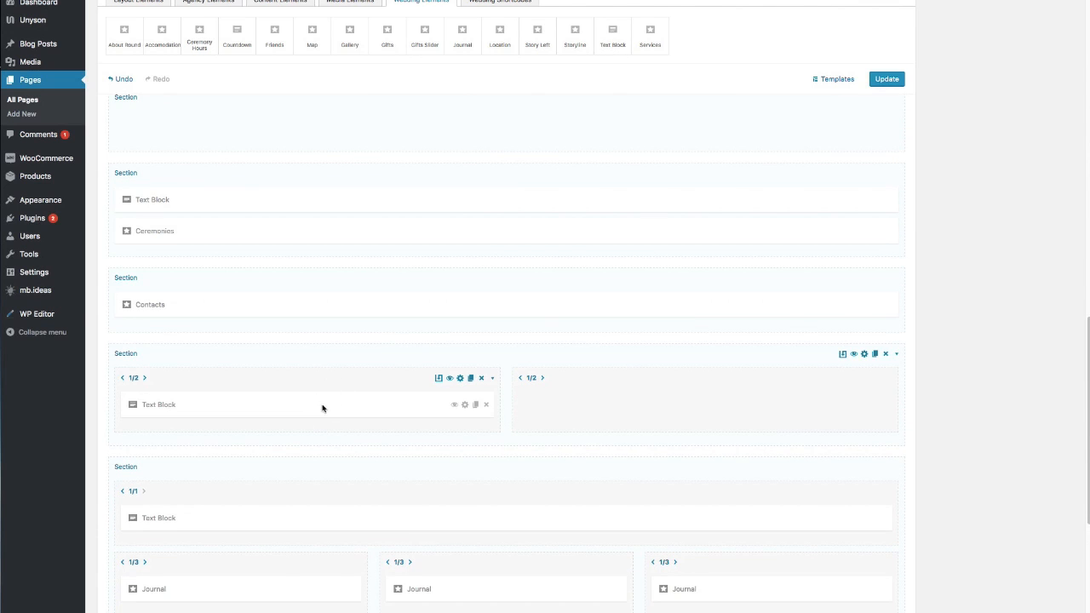
- Fill the new Text Block with the copied paragraph about the "Broken theme and/or stylesheets missing" error and save it
click(324, 410)
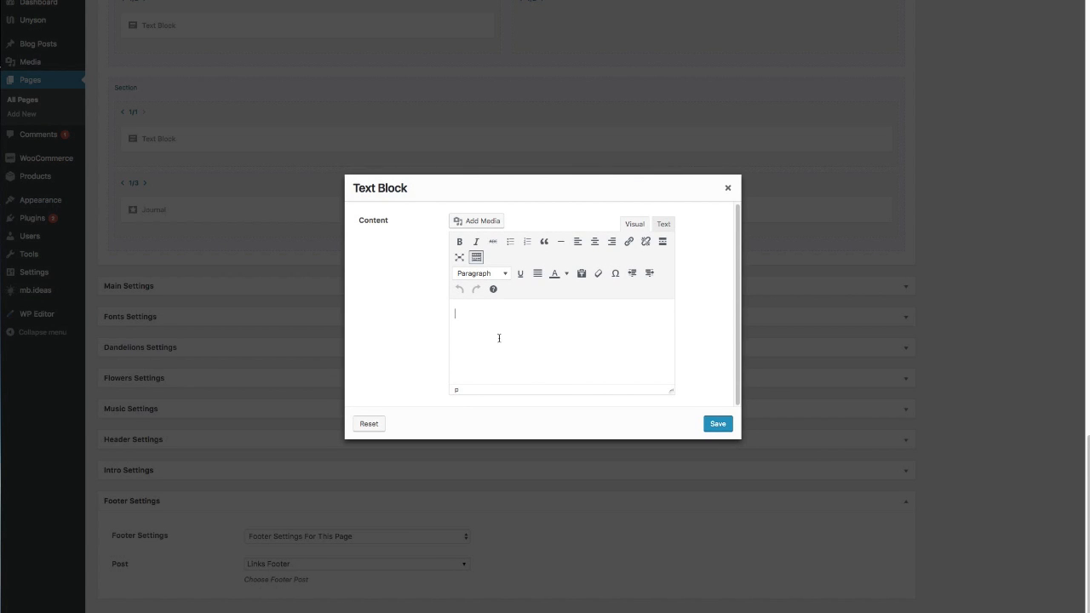
text(Some)
drag(479, 314, 443, 313)
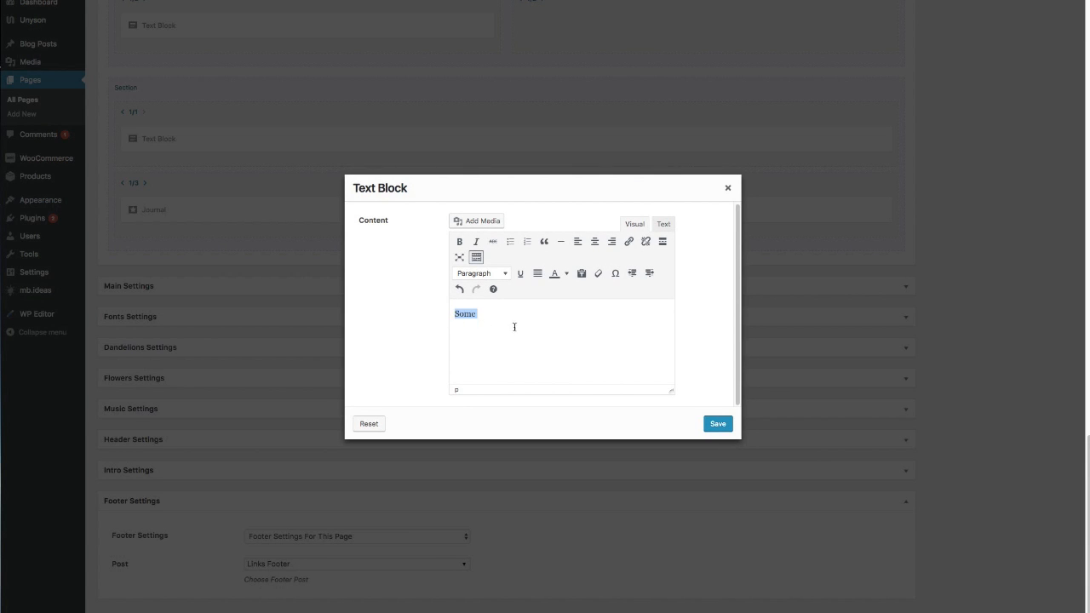
key(ctrl+v)
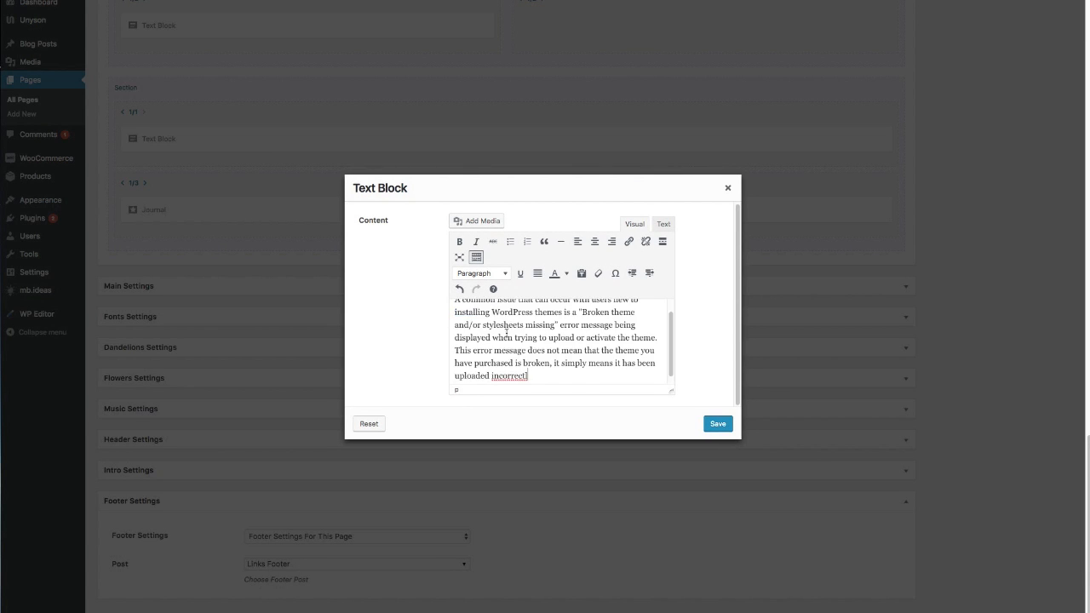
scroll(511, 332, down, 2)
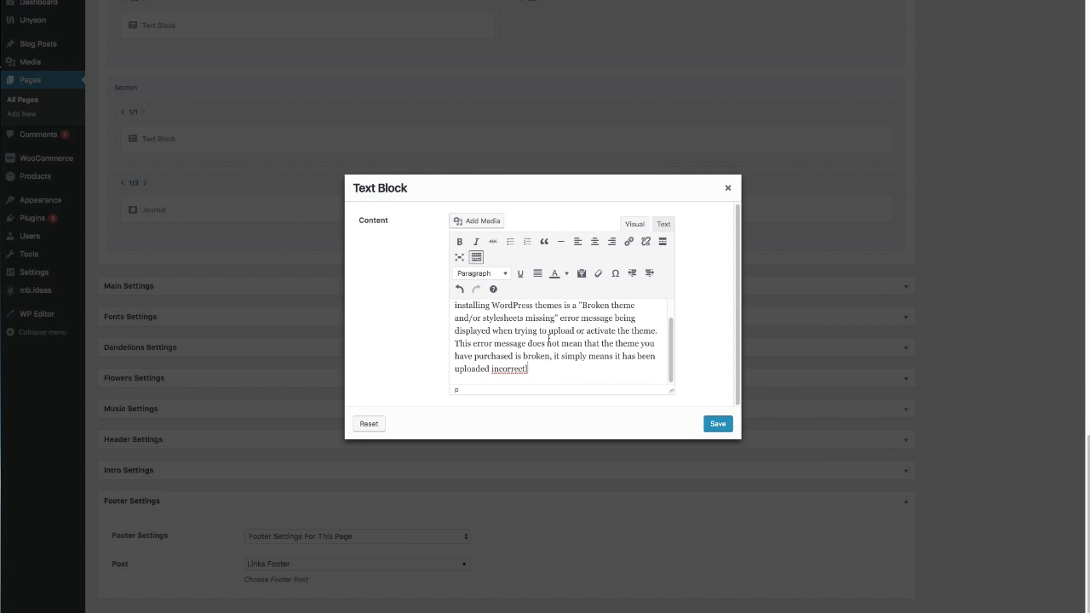
click(716, 425)
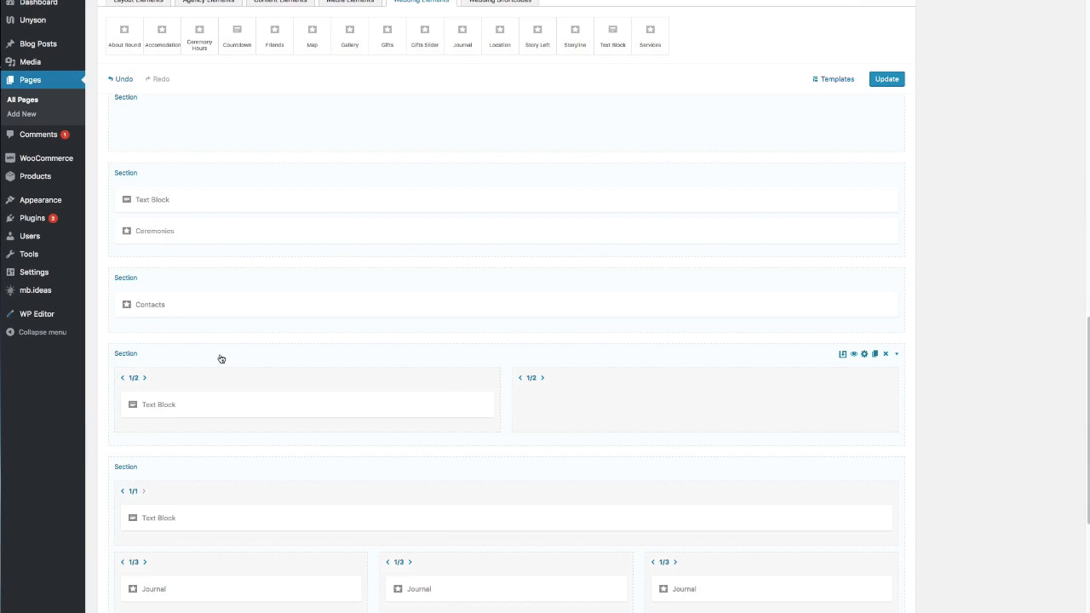
- Add a Buttons element below the Text Block in the first 1/2 column of the new section
scroll(273, 401, down, 1)
scroll(274, 401, down, 2)
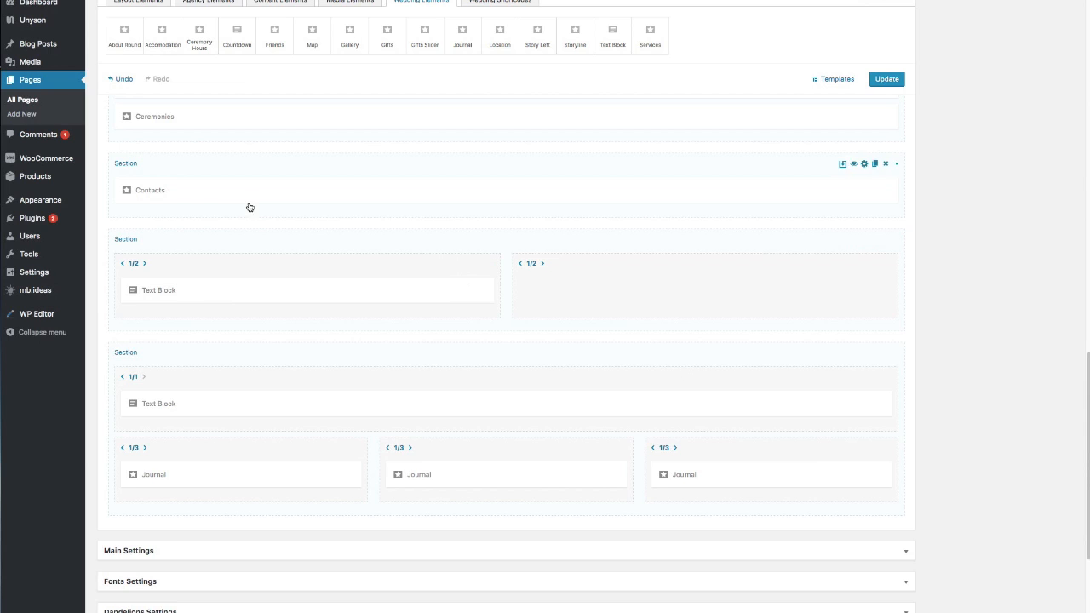
click(485, 3)
drag(163, 34, 180, 321)
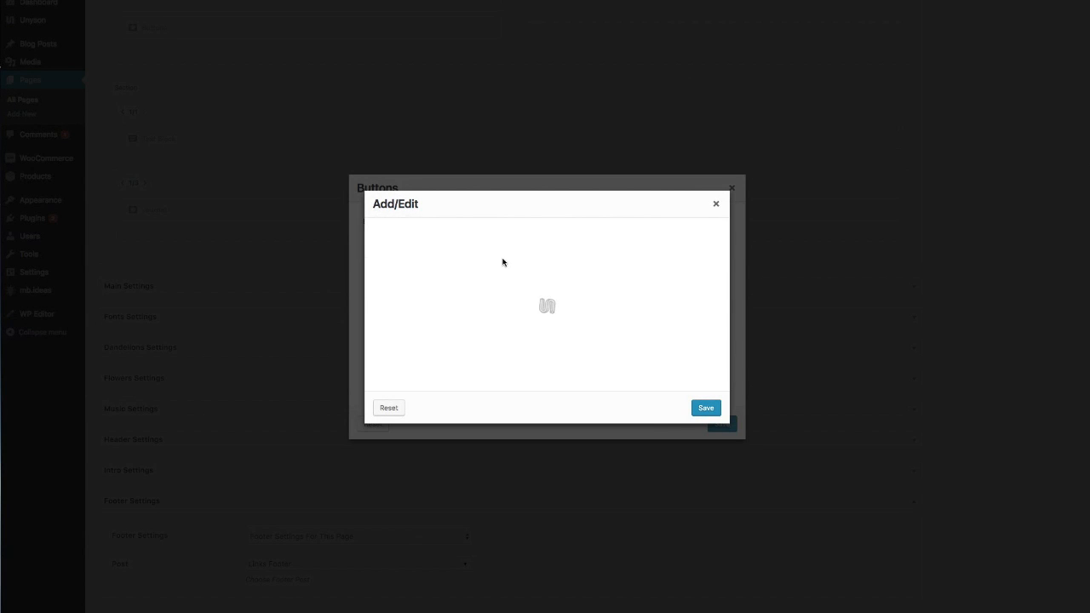
- Give the new button the title "Read More" and the link "#"
click(496, 236)
text(Read)
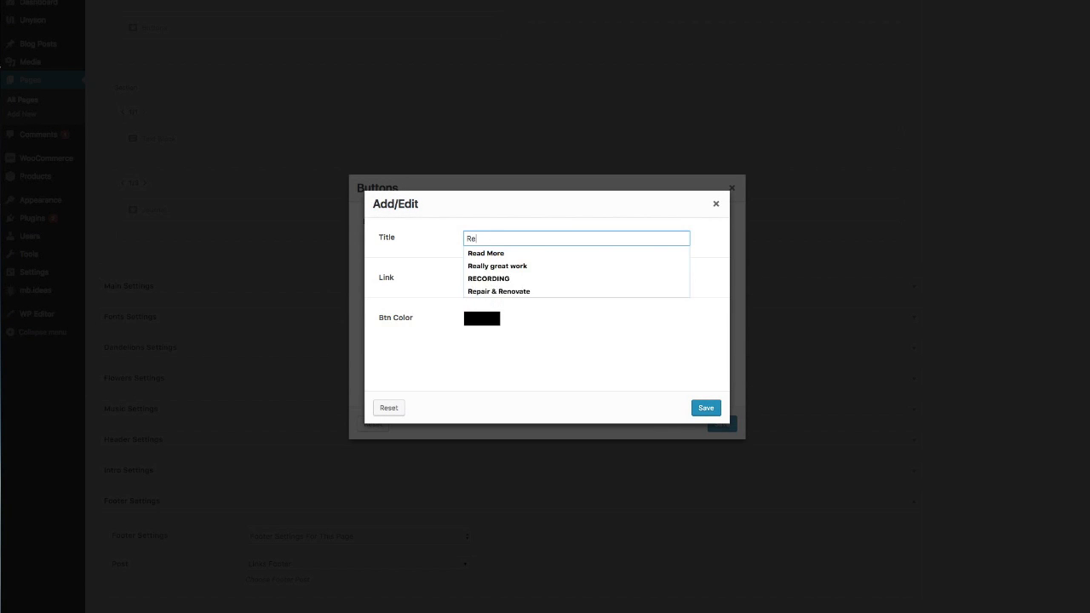
click(506, 253)
click(502, 281)
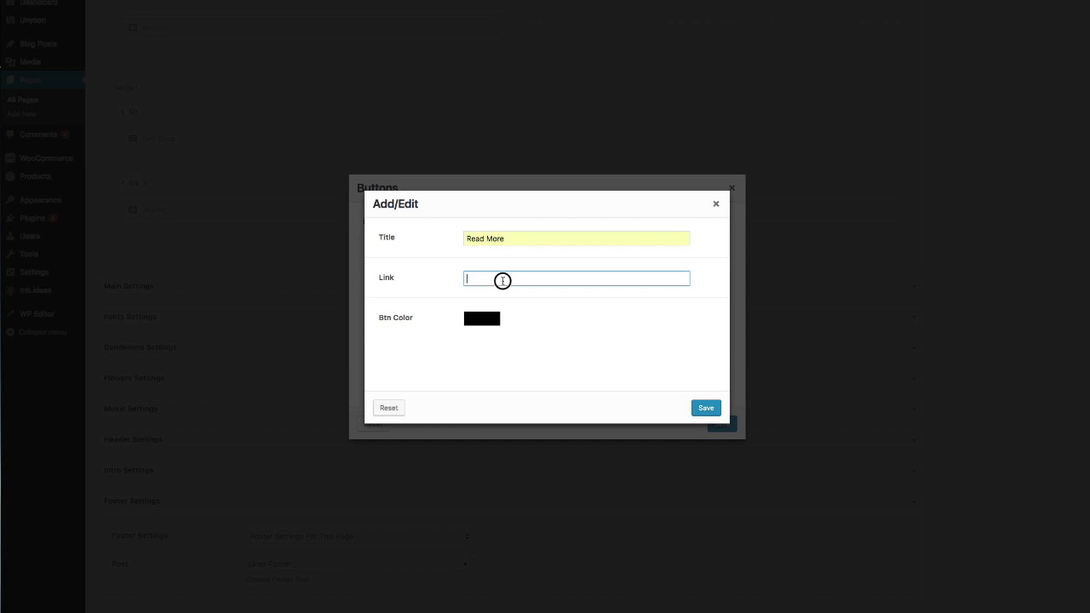
text(#)
- Set the Read More button's color to dark blue #085ea9, save the Buttons element and update the page
click(486, 316)
scroll(514, 361, down, 1)
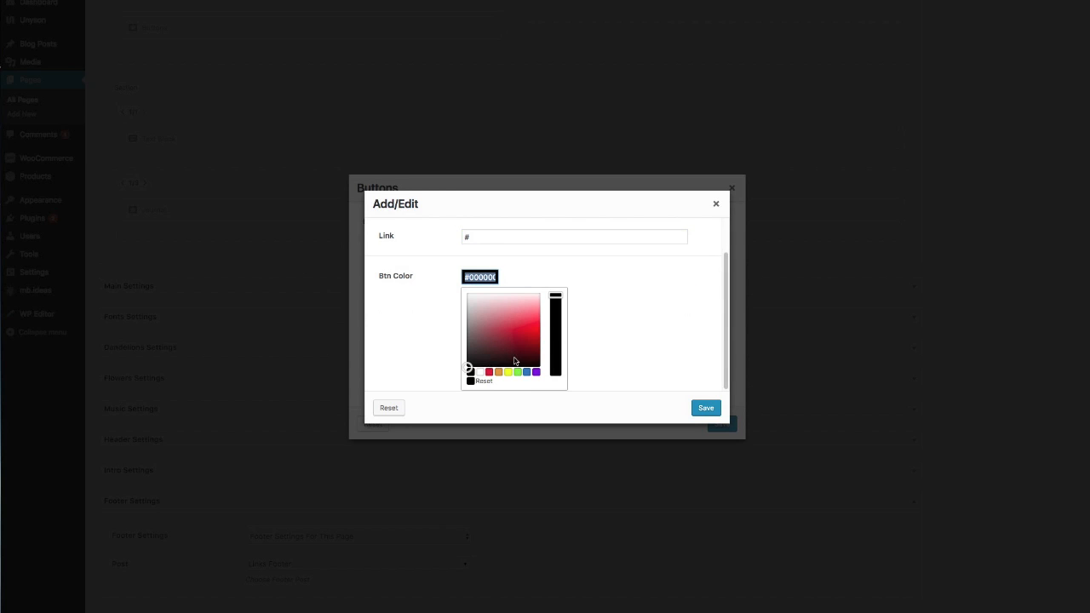
click(527, 373)
click(533, 342)
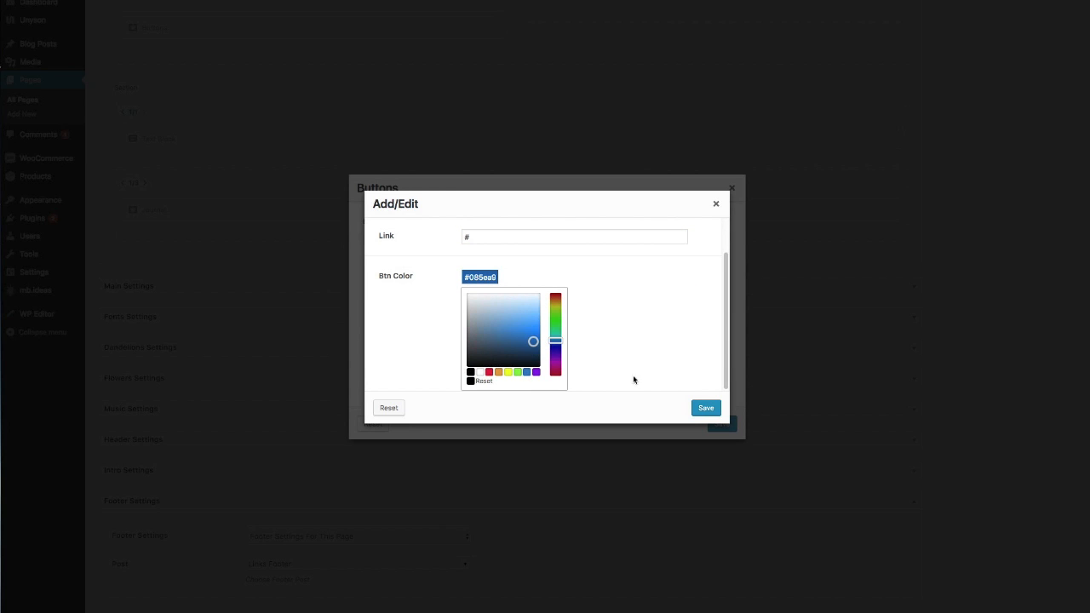
click(705, 414)
click(709, 412)
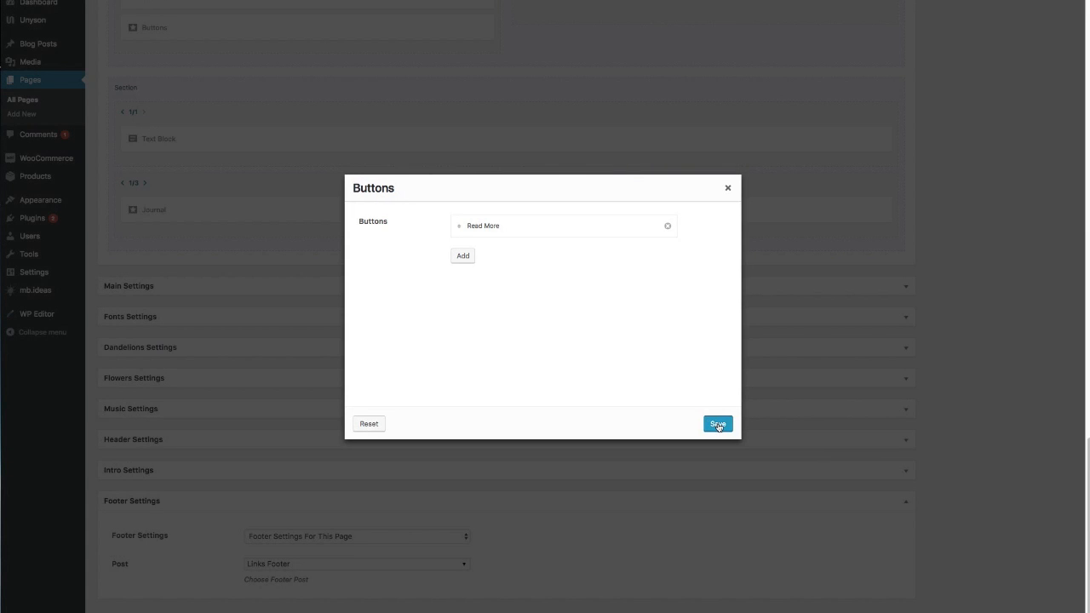
click(718, 424)
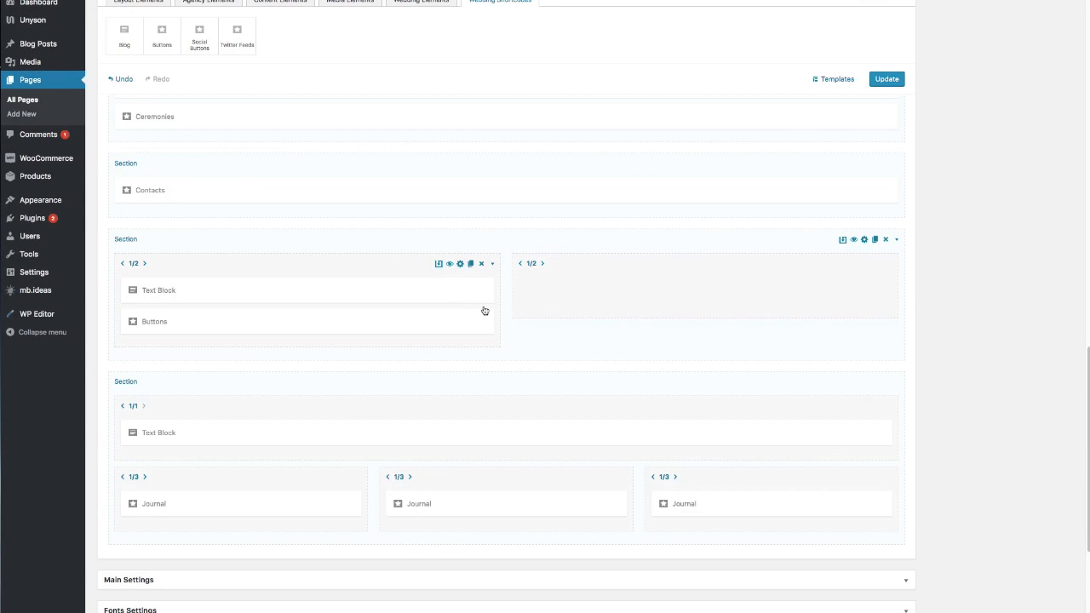
click(887, 78)
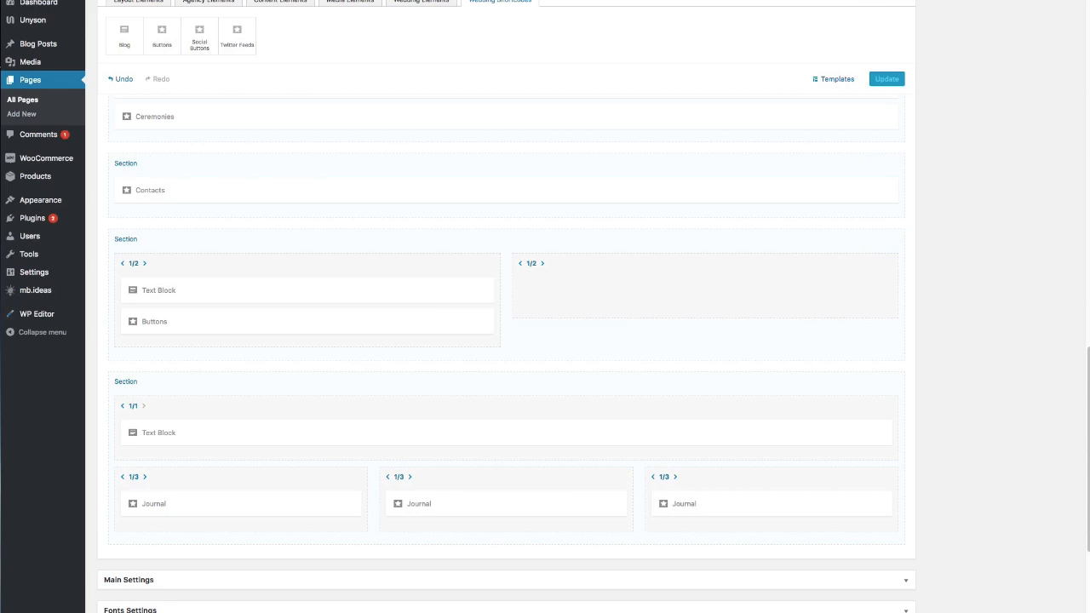
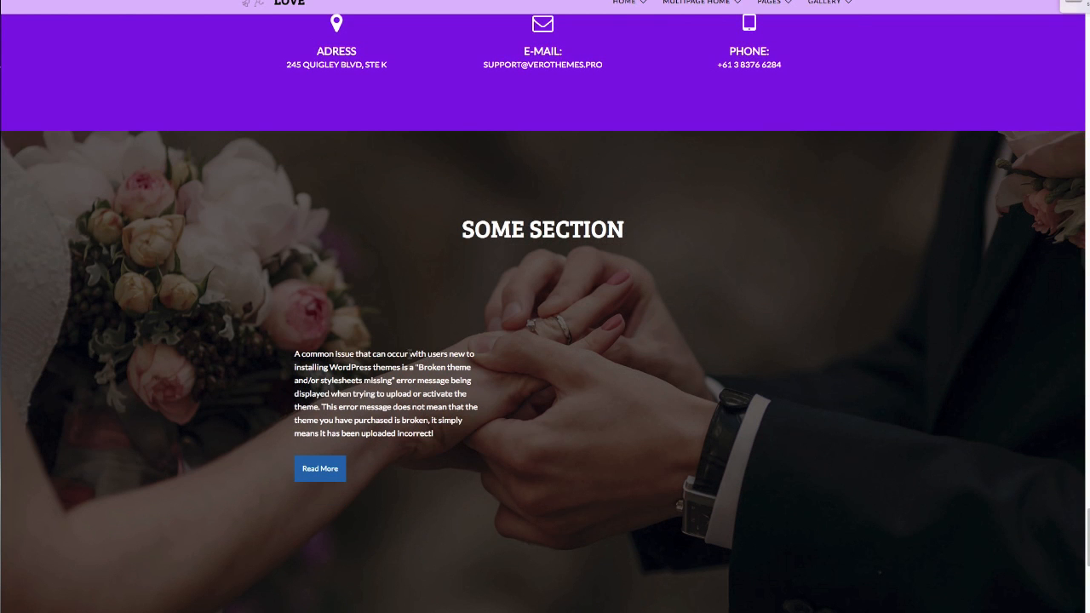
- Examine the new section's paragraph, Read More button and parallax background on the live page
scroll(377, 406, down, 2)
scroll(377, 395, up, 2)
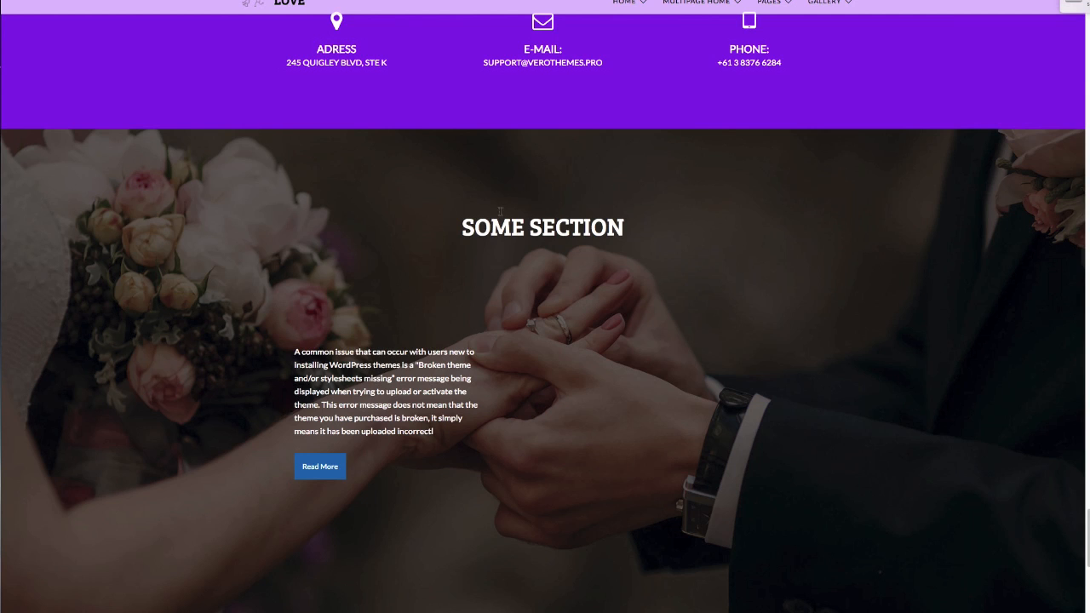
scroll(353, 255, down, 1)
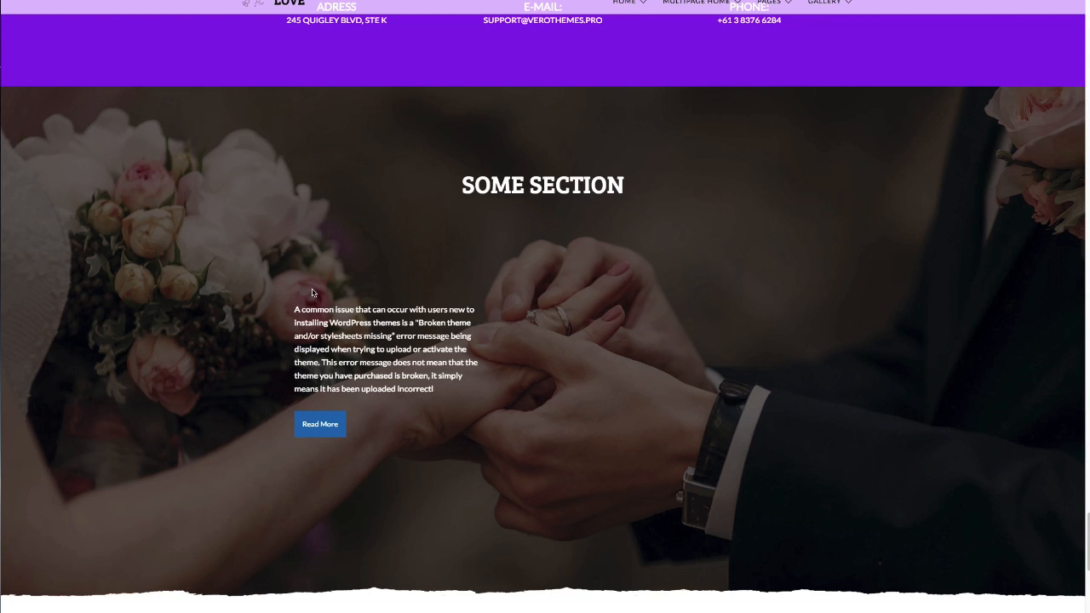
scroll(311, 293, down, 1)
scroll(324, 291, down, 3)
scroll(332, 290, up, 1)
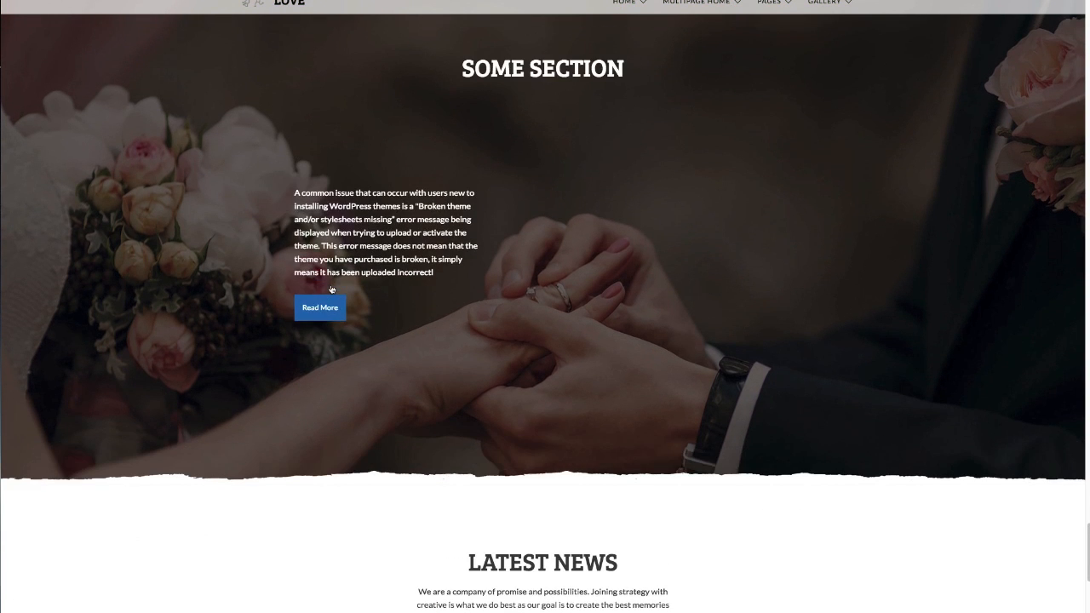
scroll(333, 289, up, 1)
scroll(359, 287, up, 1)
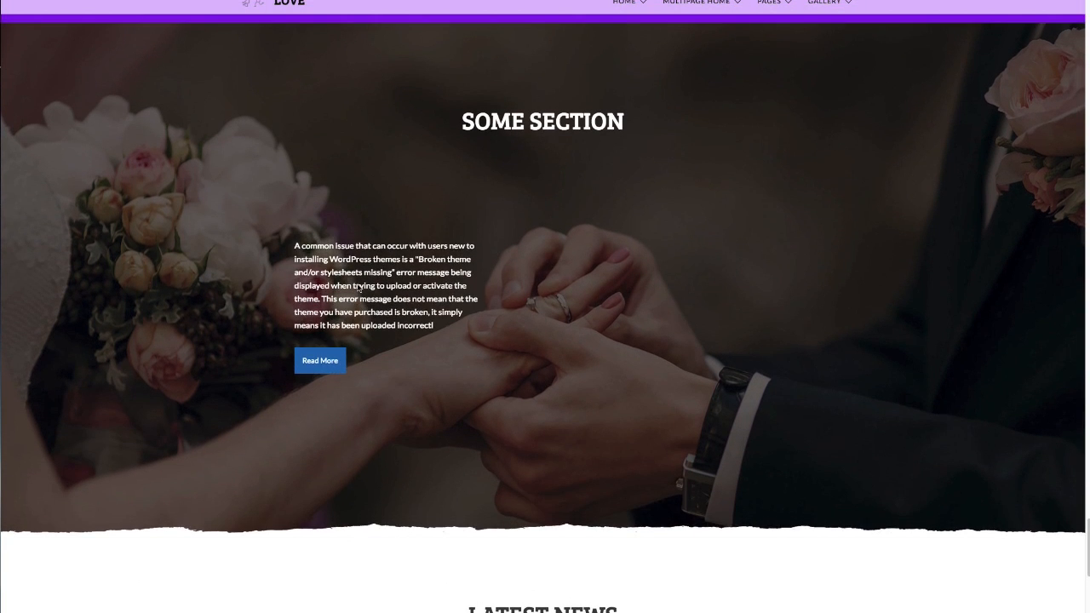
scroll(359, 287, down, 1)
scroll(360, 287, down, 1)
scroll(363, 281, up, 2)
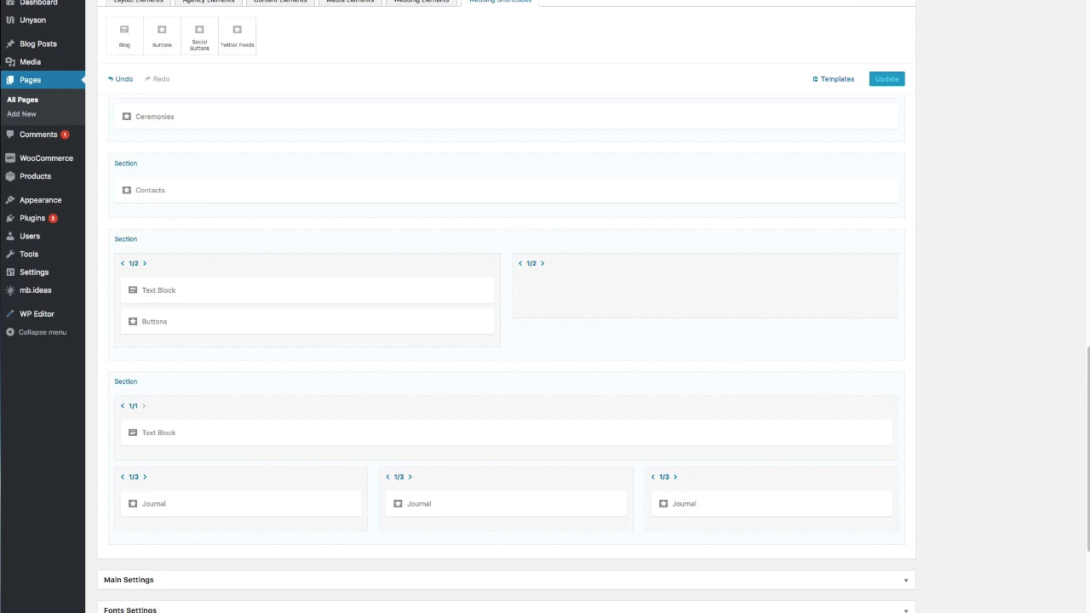
- Turn on Display Over in the settings of the new section's first 1/2 column
scroll(273, 441, up, 1)
scroll(231, 449, down, 1)
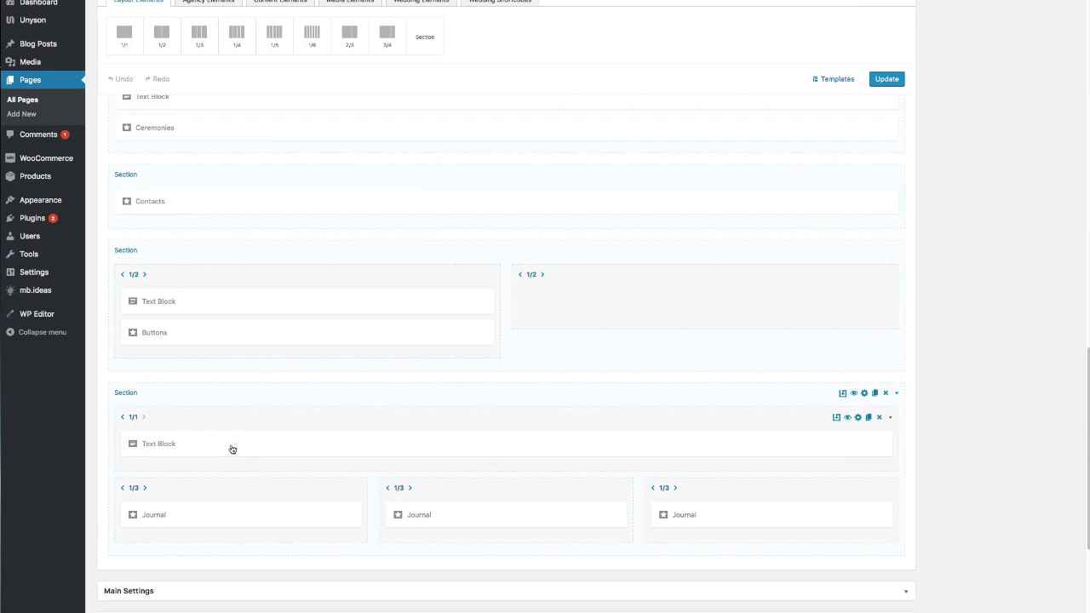
scroll(232, 449, down, 1)
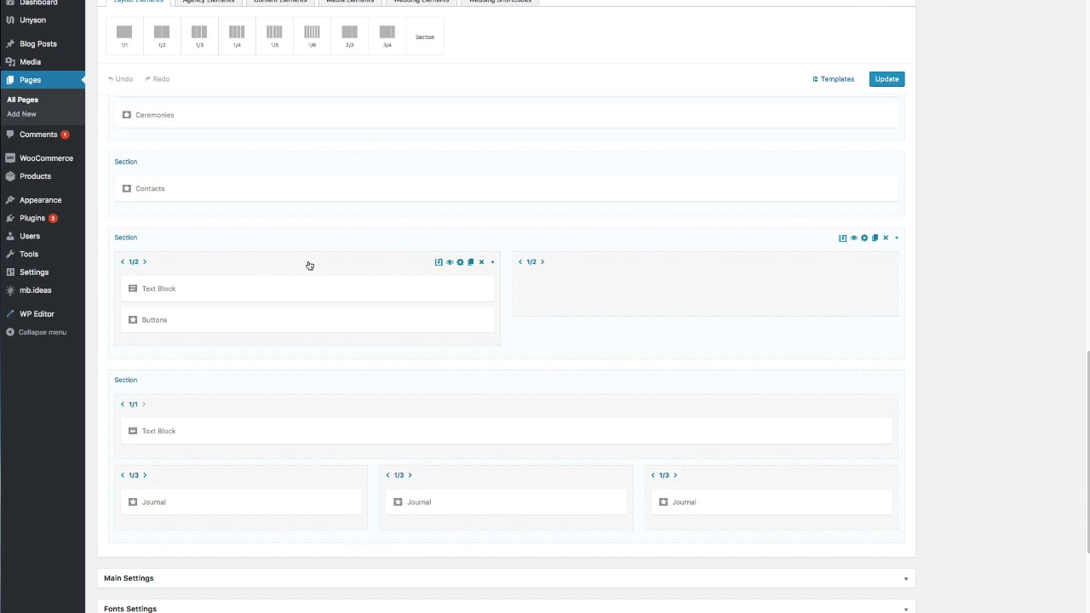
click(180, 268)
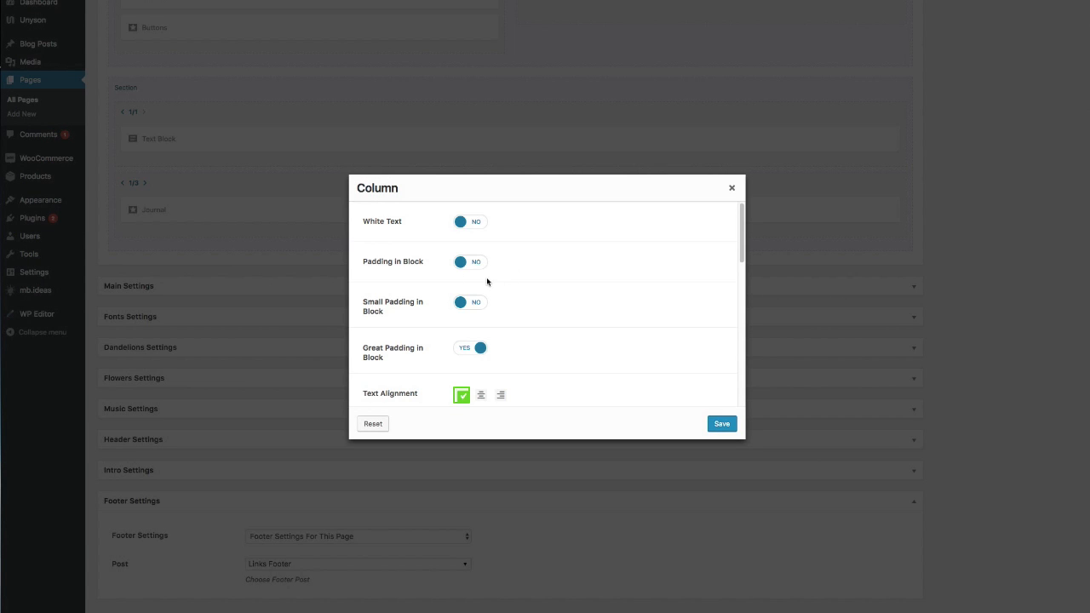
scroll(481, 365, down, 4)
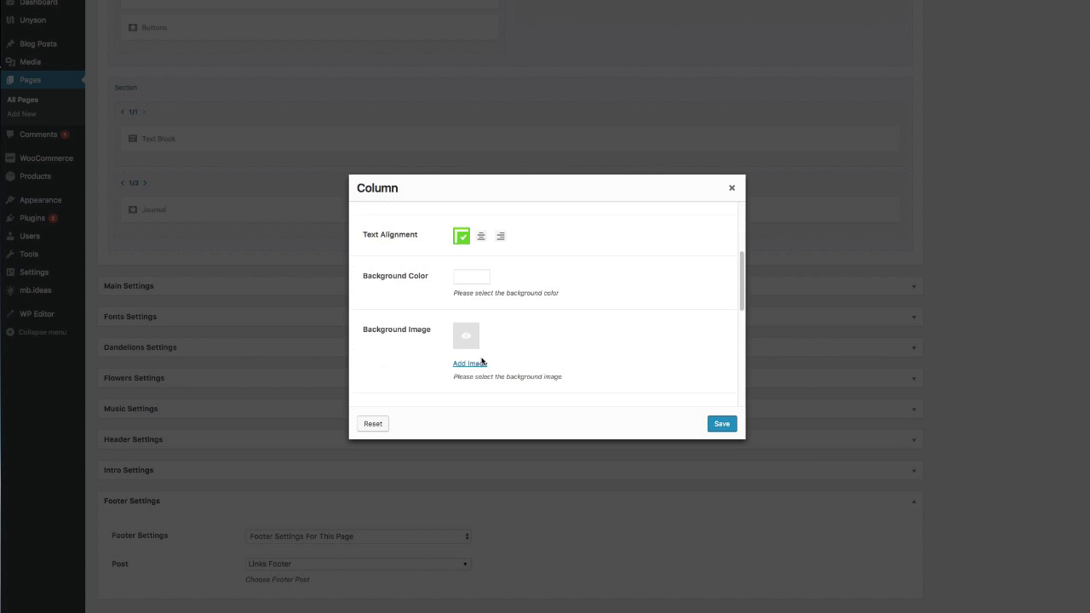
scroll(478, 332, down, 2)
scroll(487, 319, down, 4)
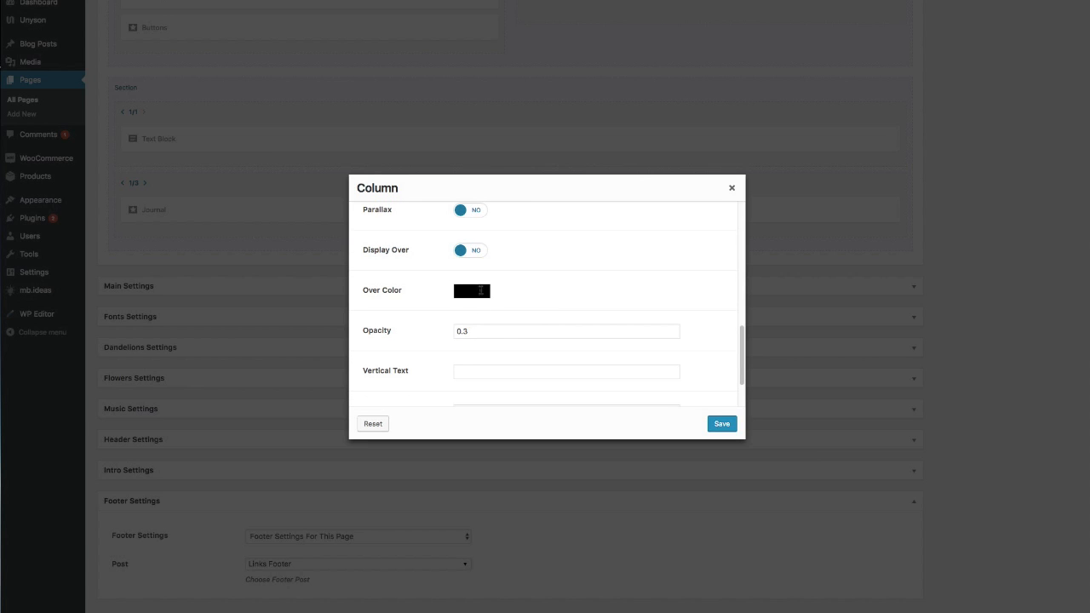
scroll(493, 292, down, 1)
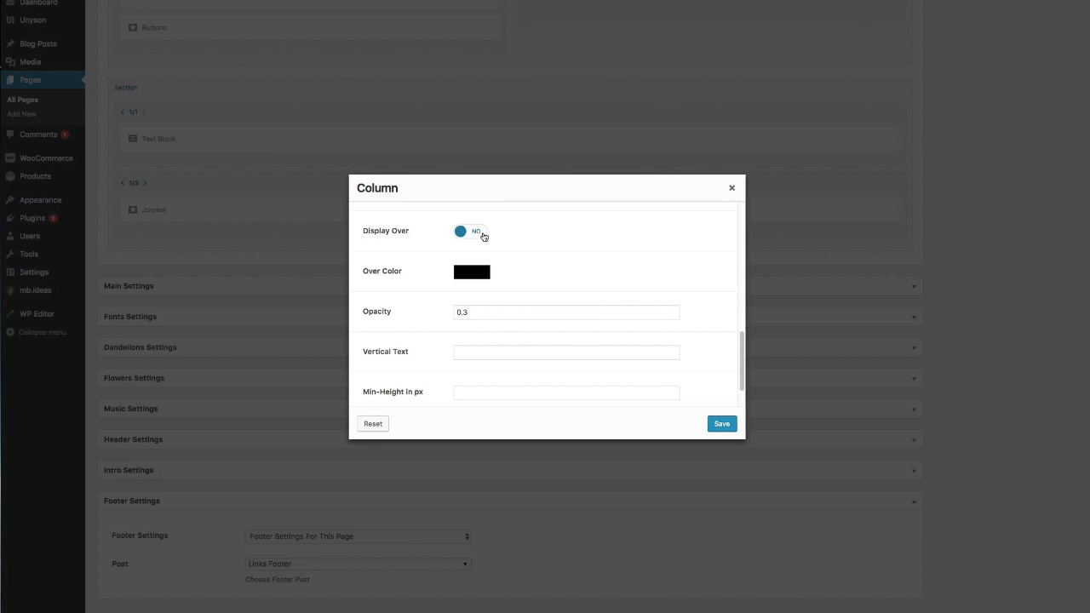
scroll(482, 253, down, 2)
scroll(482, 263, up, 5)
click(479, 287)
scroll(505, 285, down, 3)
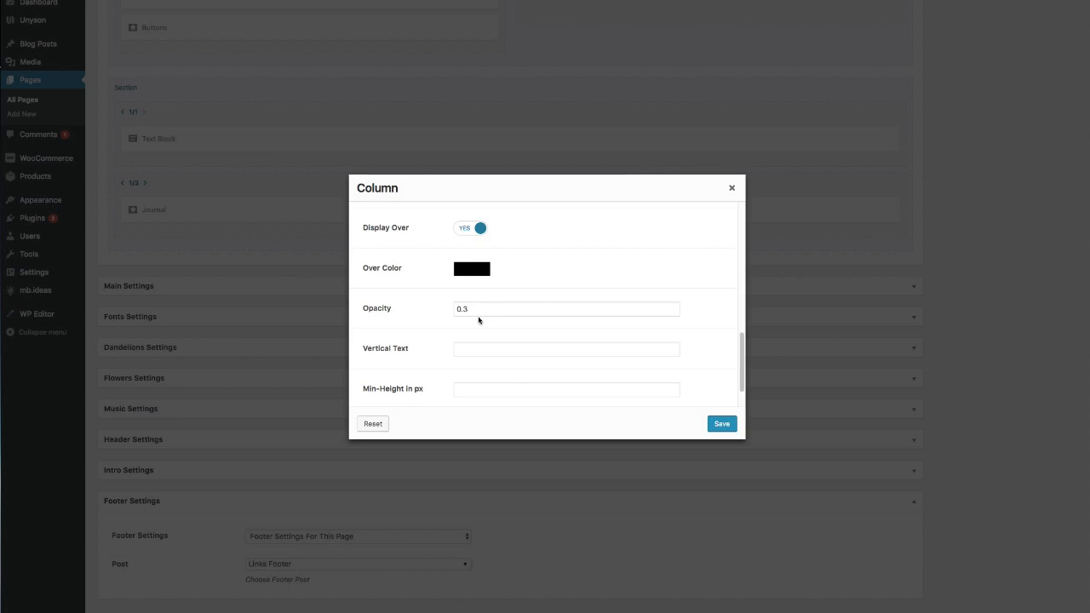
- Set the column's Over Color to #ffffff with an opacity of 0.8 and save the column settings
click(480, 266)
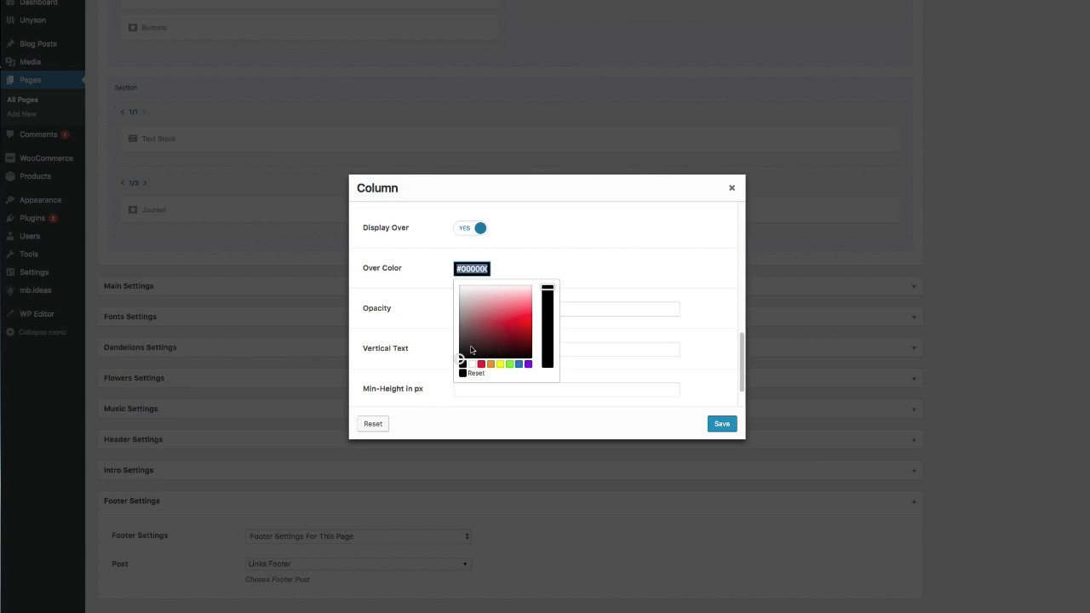
drag(461, 357, 443, 269)
click(551, 264)
click(474, 310)
key(BackSpace)
text(8)
click(540, 282)
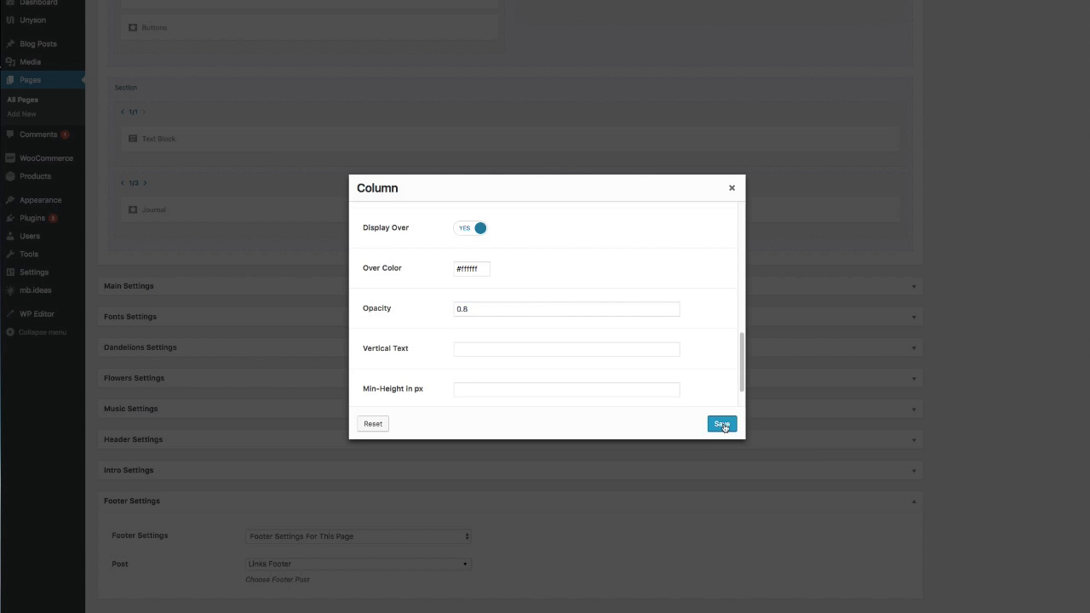
scroll(640, 364, up, 10)
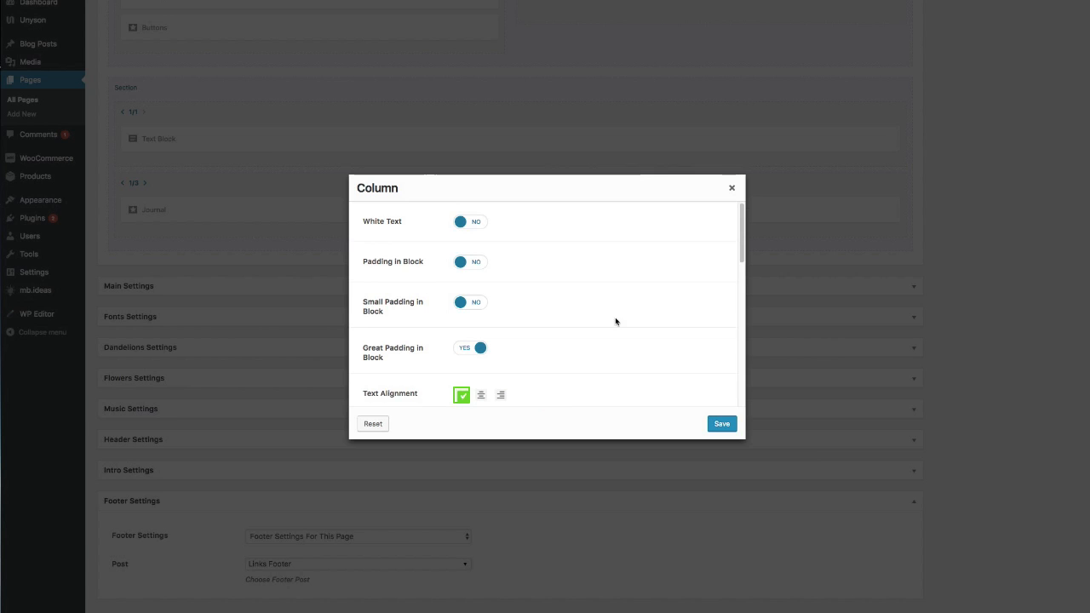
click(466, 221)
click(466, 221)
click(722, 424)
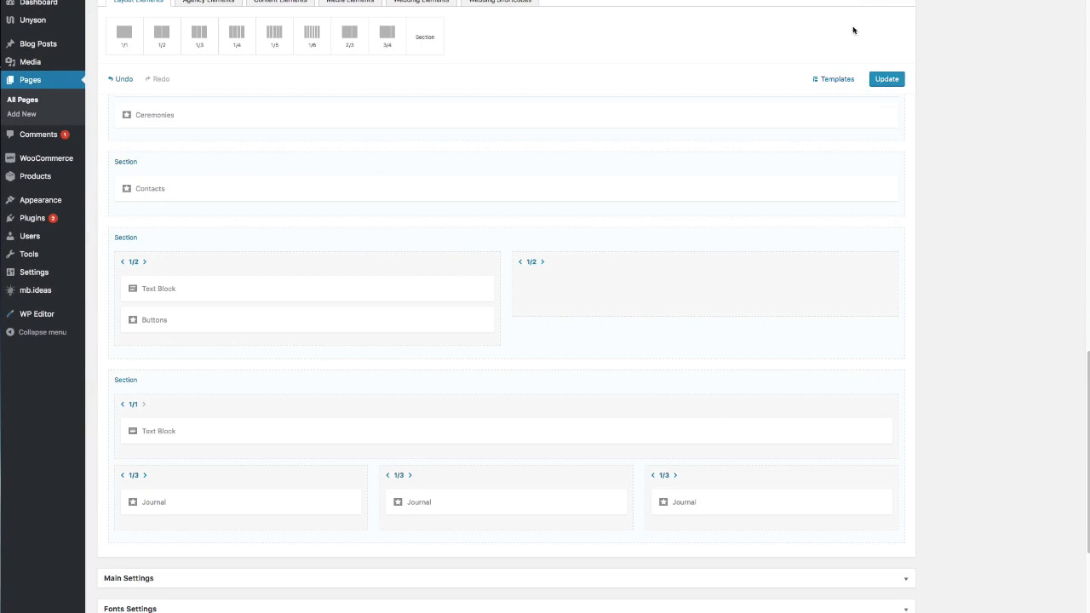
- Update the page and check the column's overlay on the live page
click(888, 80)
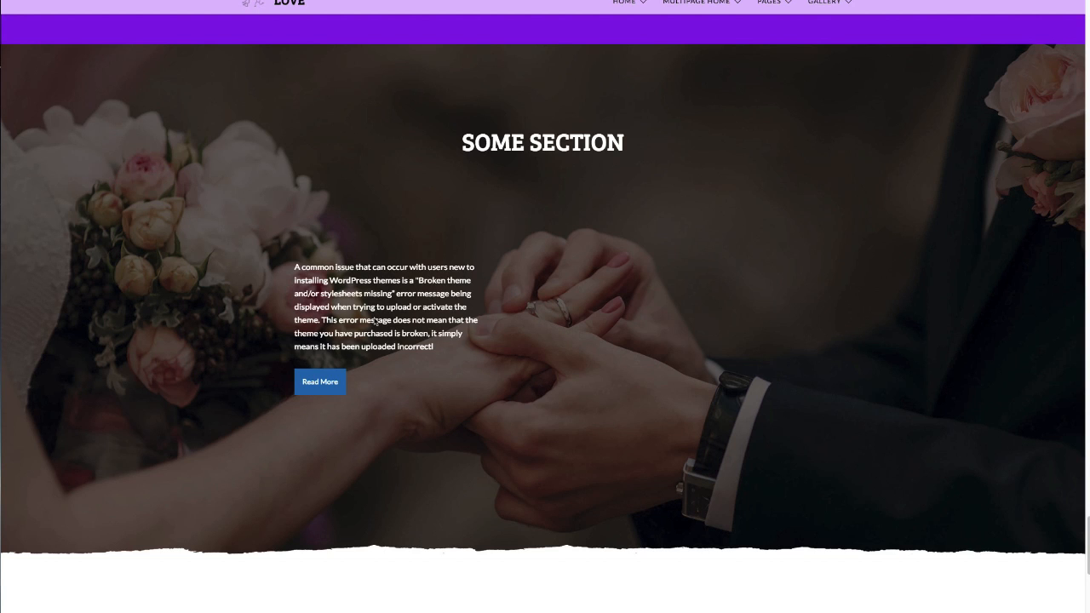
scroll(511, 311, up, 4)
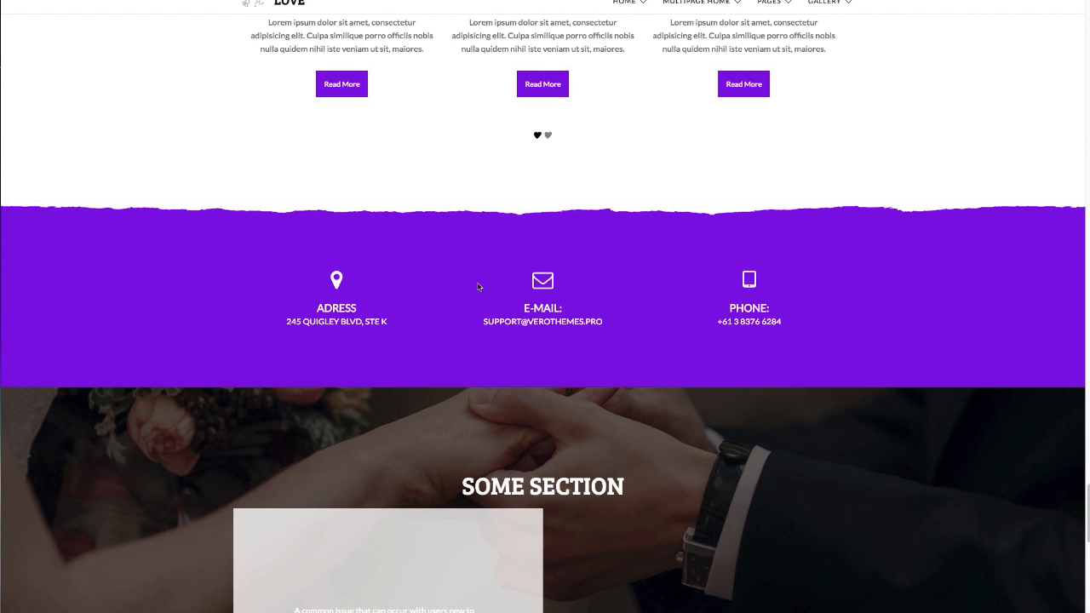
scroll(461, 284, down, 4)
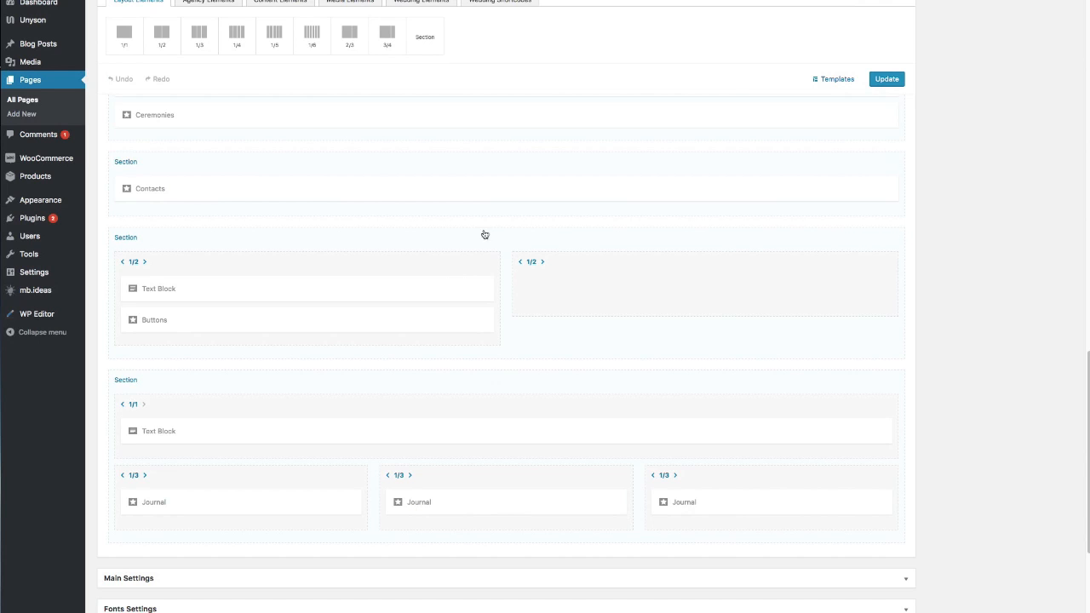
- Open the settings of the section containing the two 1/2 columns and clear its title and subtitle
scroll(477, 256, down, 2)
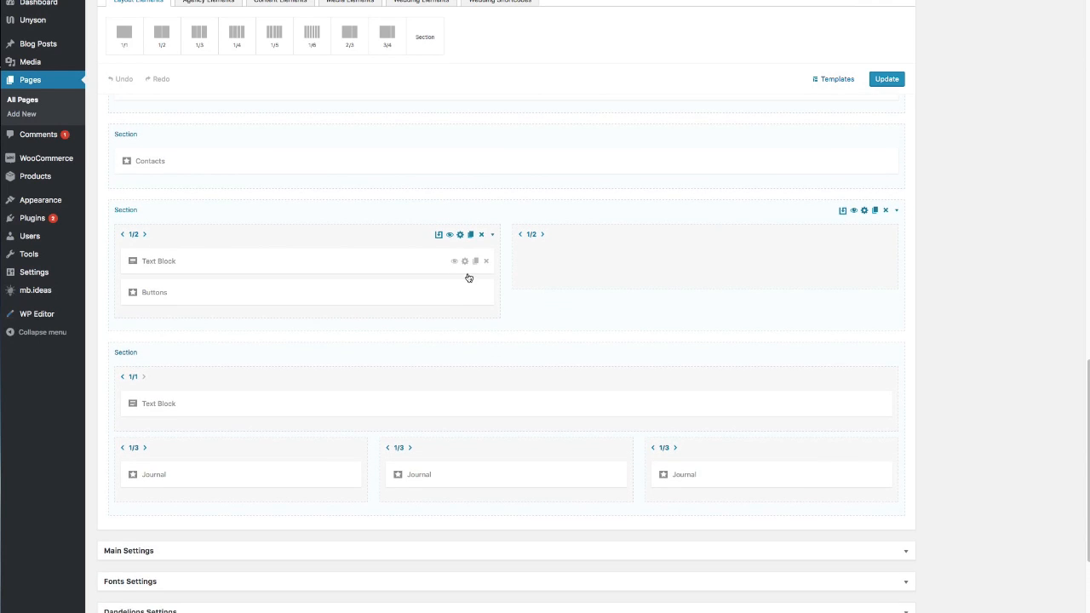
scroll(470, 274, down, 1)
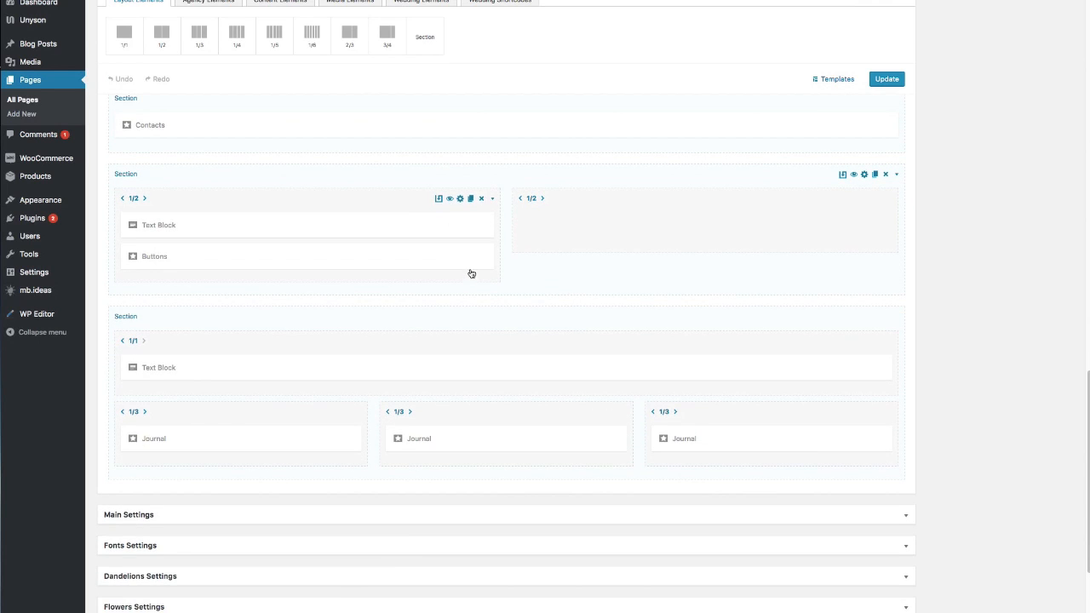
click(502, 176)
drag(553, 263, 414, 265)
key(BackSpace)
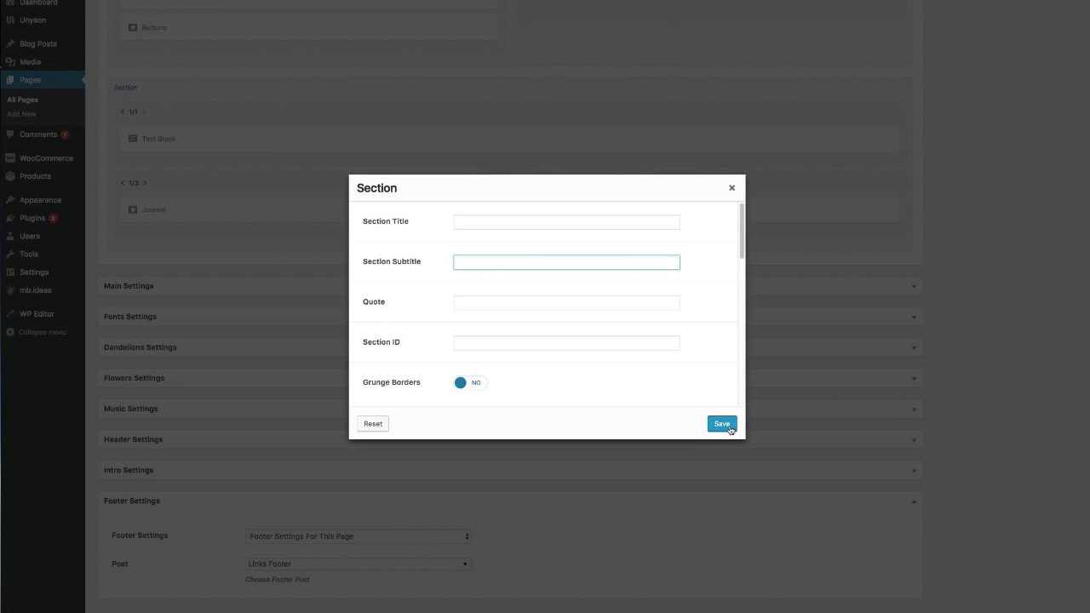
- Turn off White Text for the section and save its settings
scroll(511, 362, down, 3)
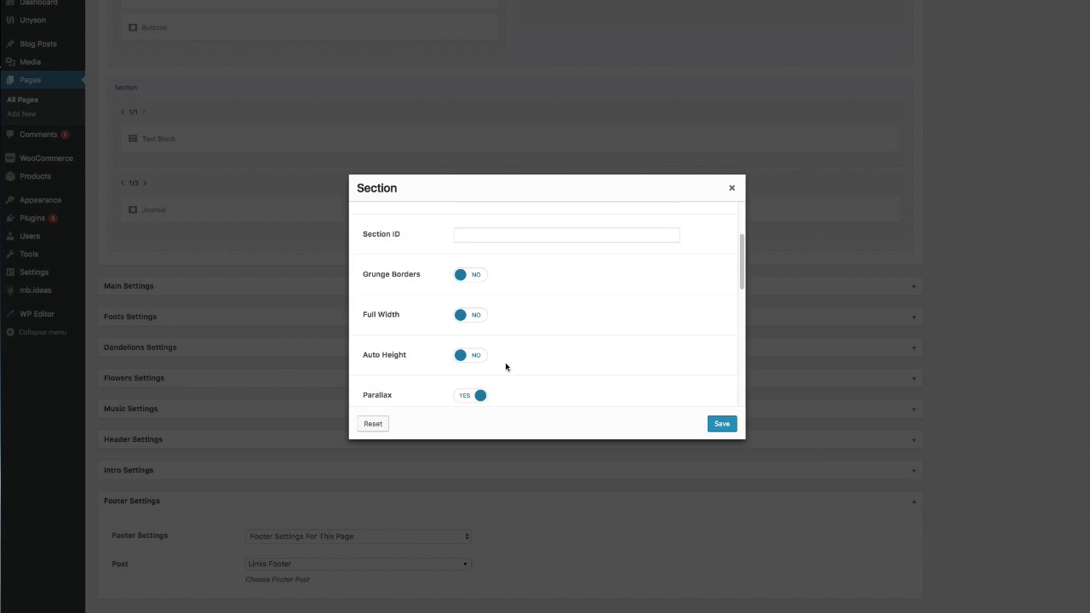
scroll(506, 367, down, 3)
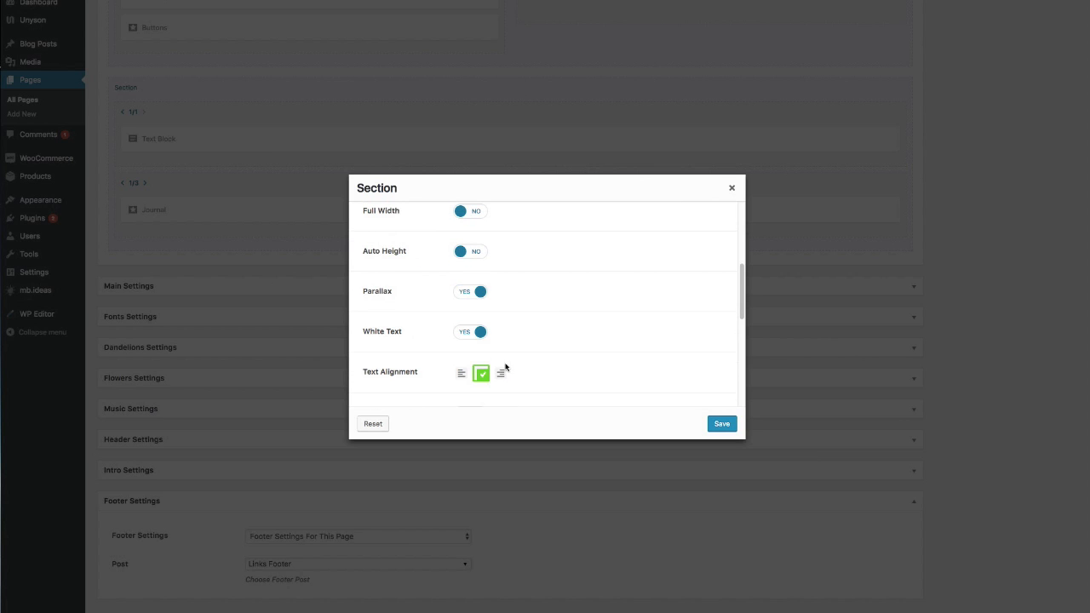
click(468, 333)
click(721, 423)
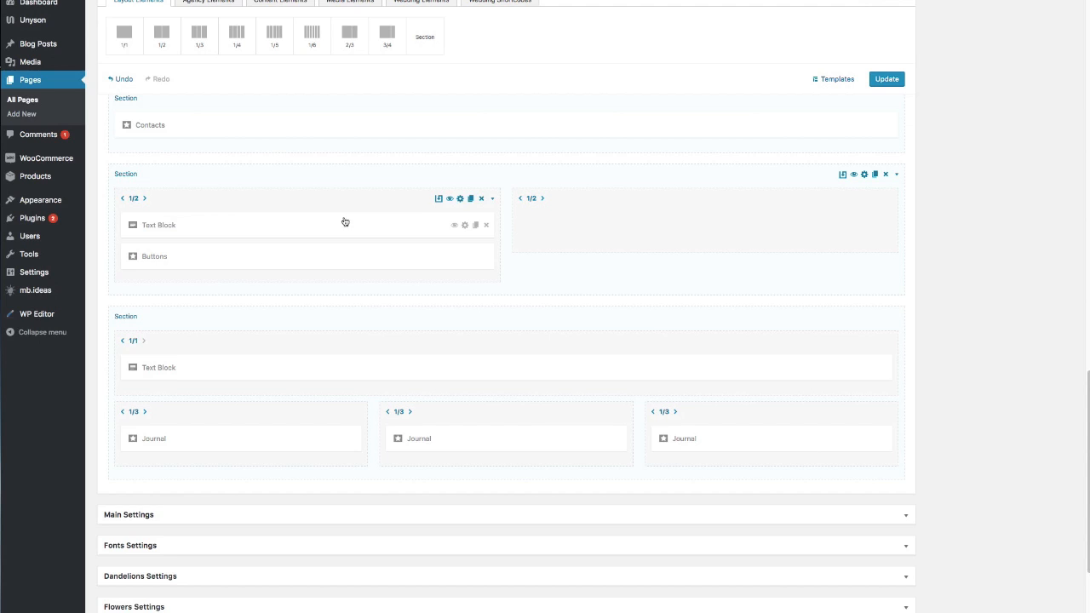
- Replace the empty 1/2 column with a duplicate of the column containing the text block and buttons, and update the page
click(880, 199)
click(471, 199)
click(895, 80)
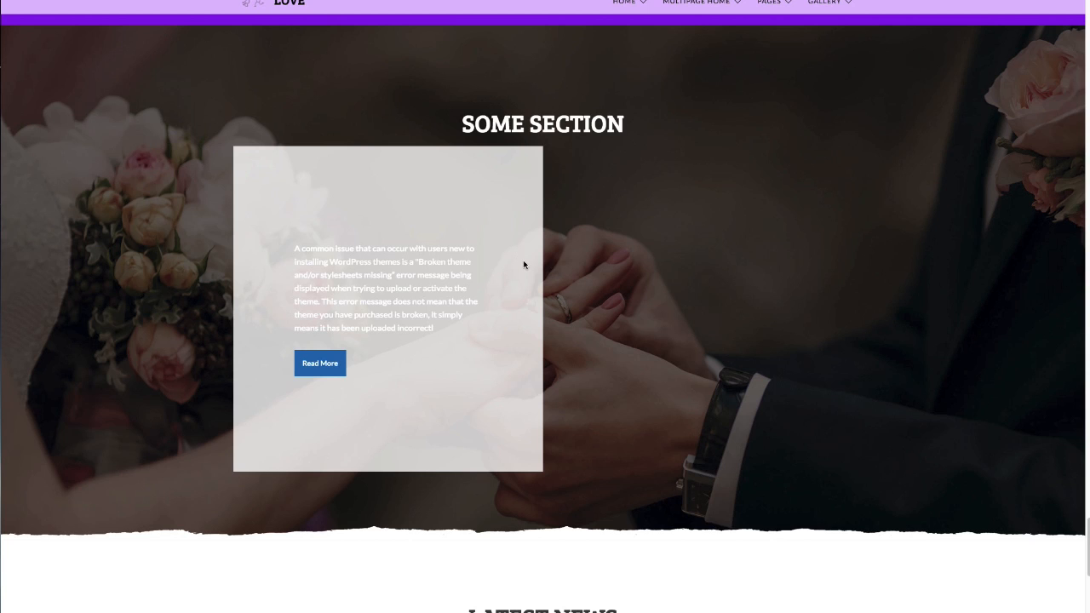
- Reload the live page and check the two overlay columns side by side
key(super+r)
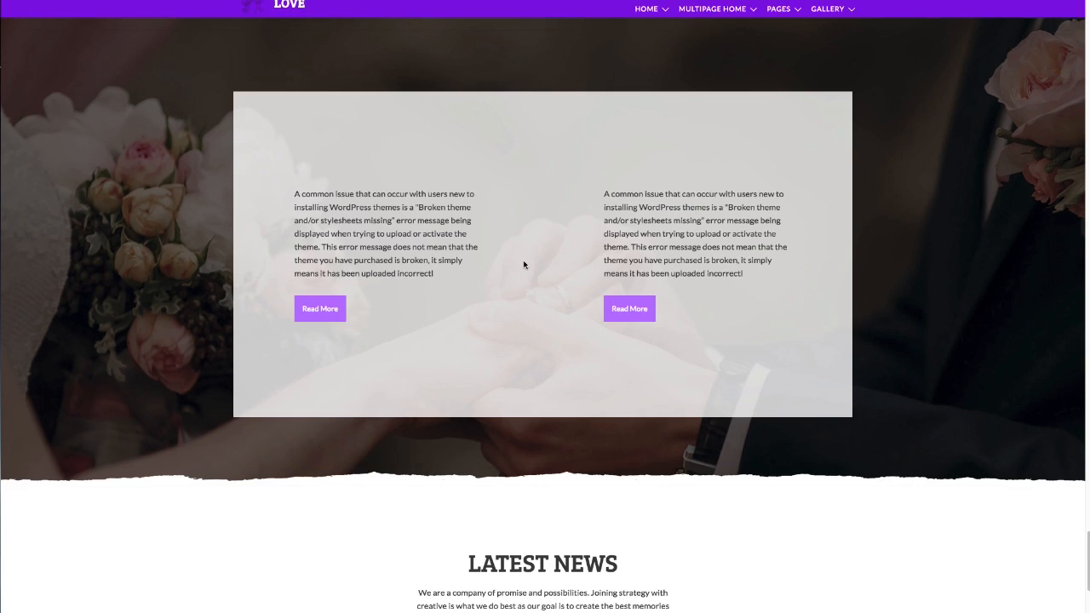
scroll(554, 373, up, 3)
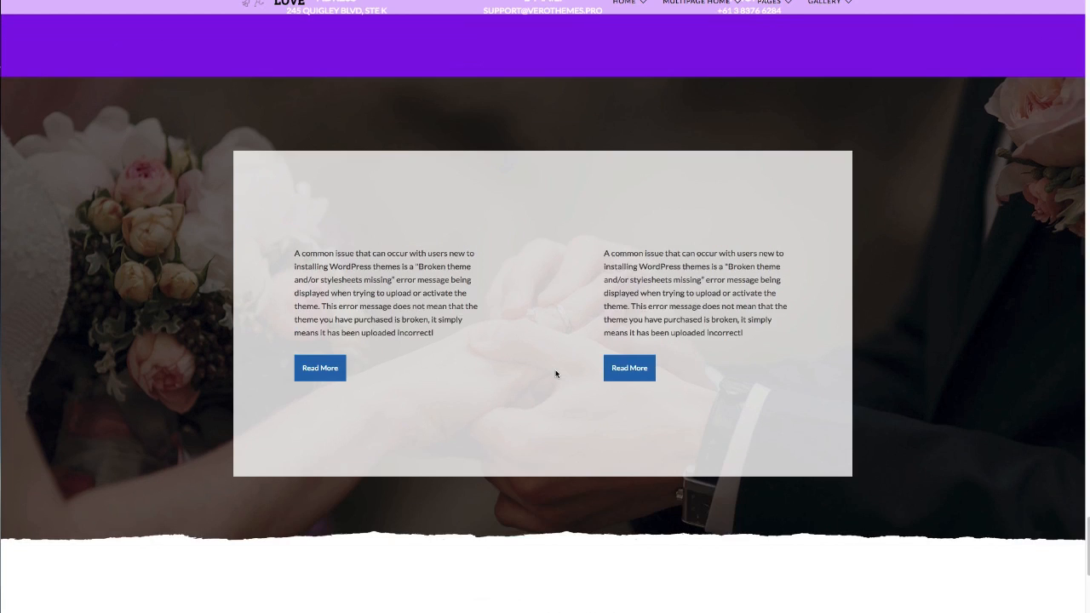
scroll(555, 374, down, 2)
scroll(556, 374, up, 1)
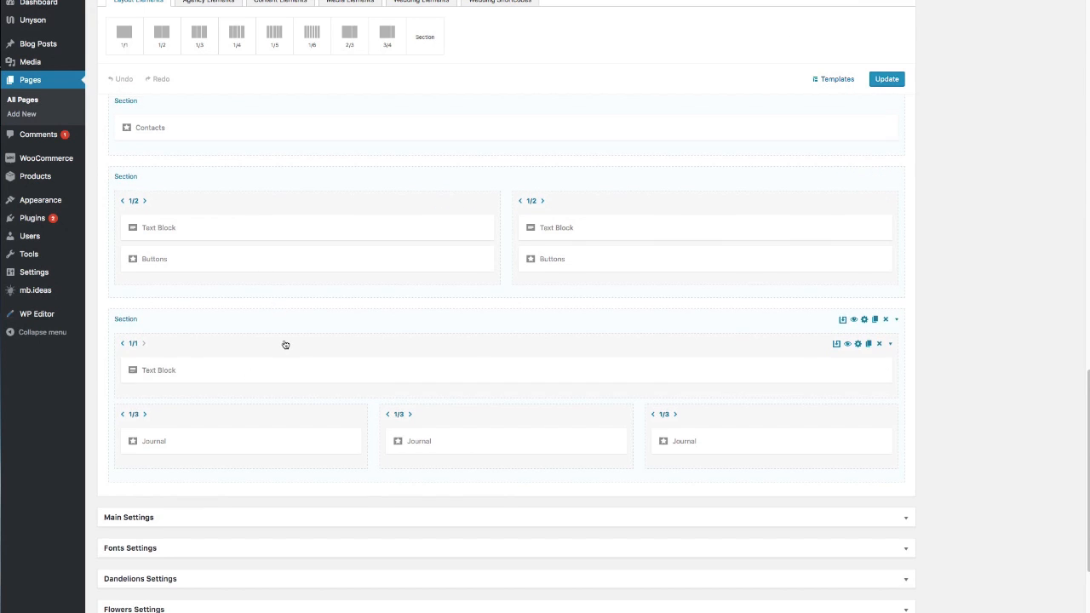
- In the first 1/2 column's settings, enable Small Padding in Block, disable Great Padding in Block, and save
scroll(285, 345, up, 1)
scroll(285, 344, down, 4)
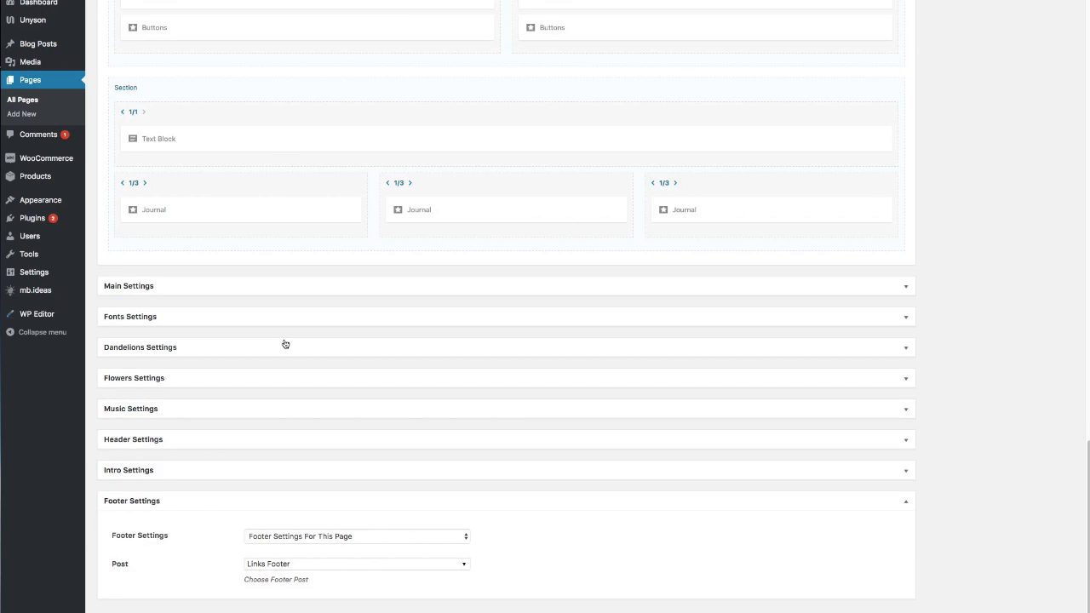
scroll(285, 344, up, 5)
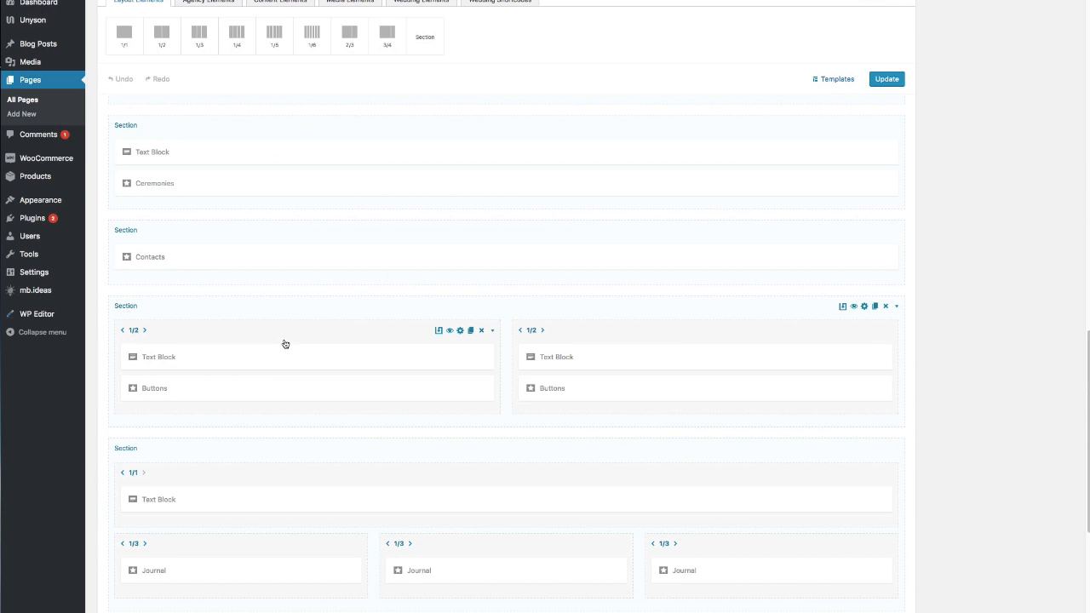
click(194, 331)
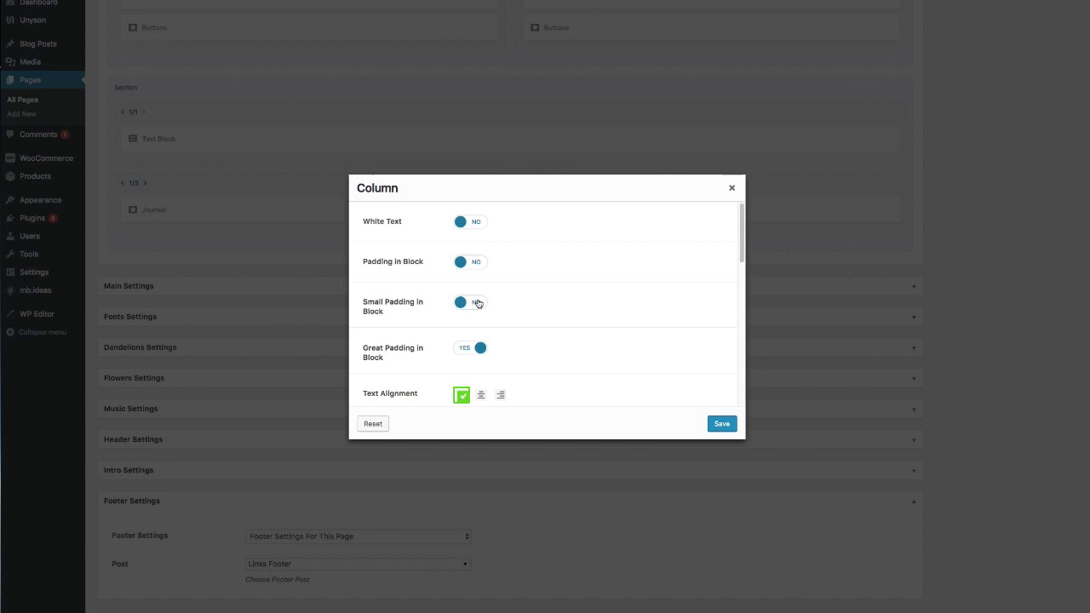
click(483, 305)
click(462, 351)
click(722, 424)
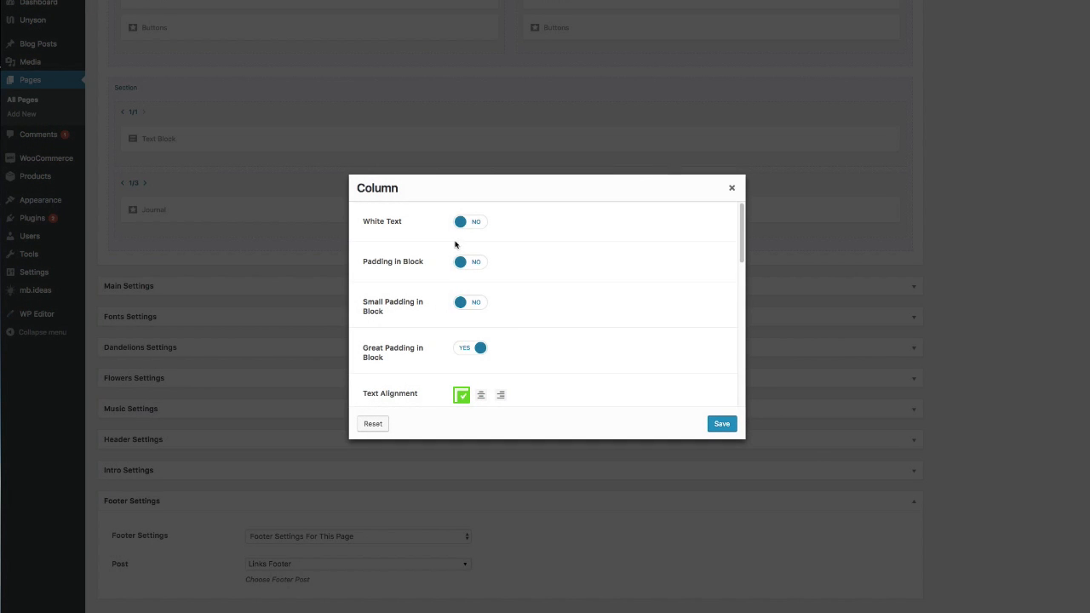
- Switch the second 1/2 column from Great Padding in Block to Small Padding in Block and save its settings
click(476, 303)
click(466, 349)
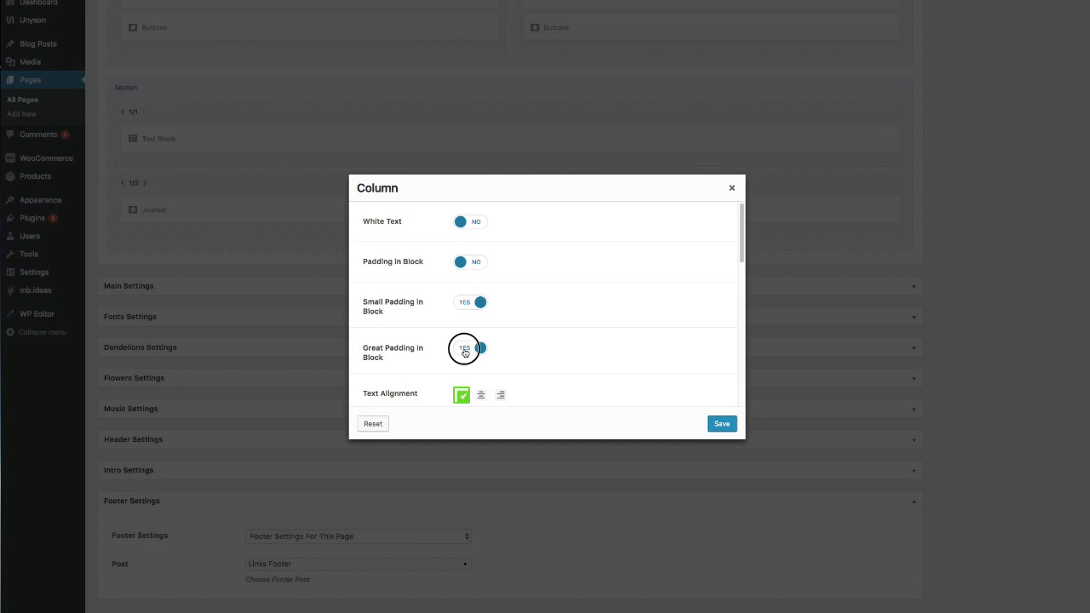
click(721, 423)
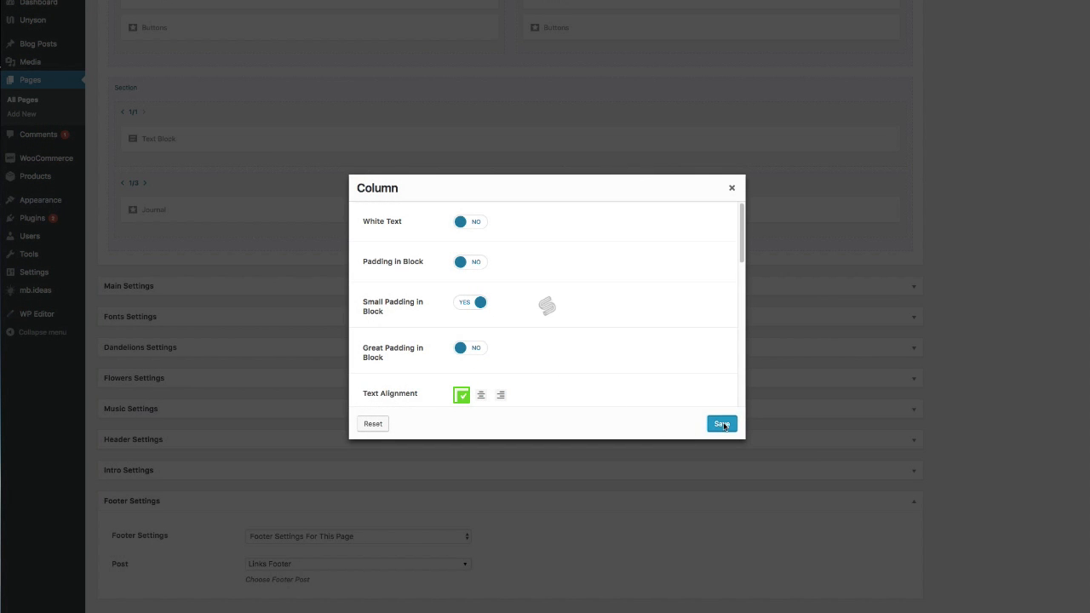
- Delete the Buttons element from both 1/2 columns of the section
scroll(567, 390, down, 2)
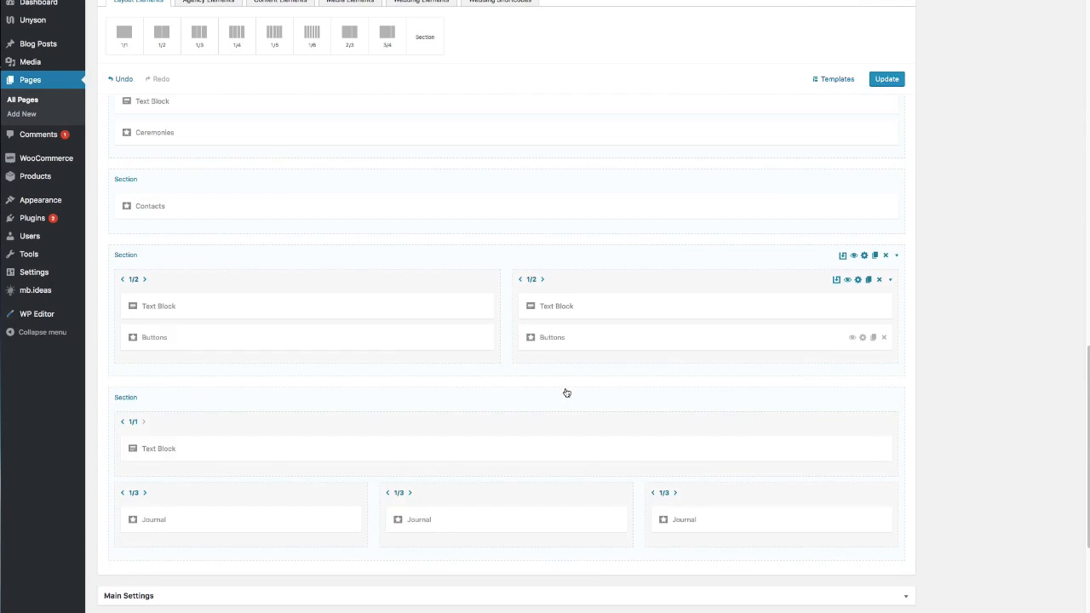
click(487, 295)
click(884, 296)
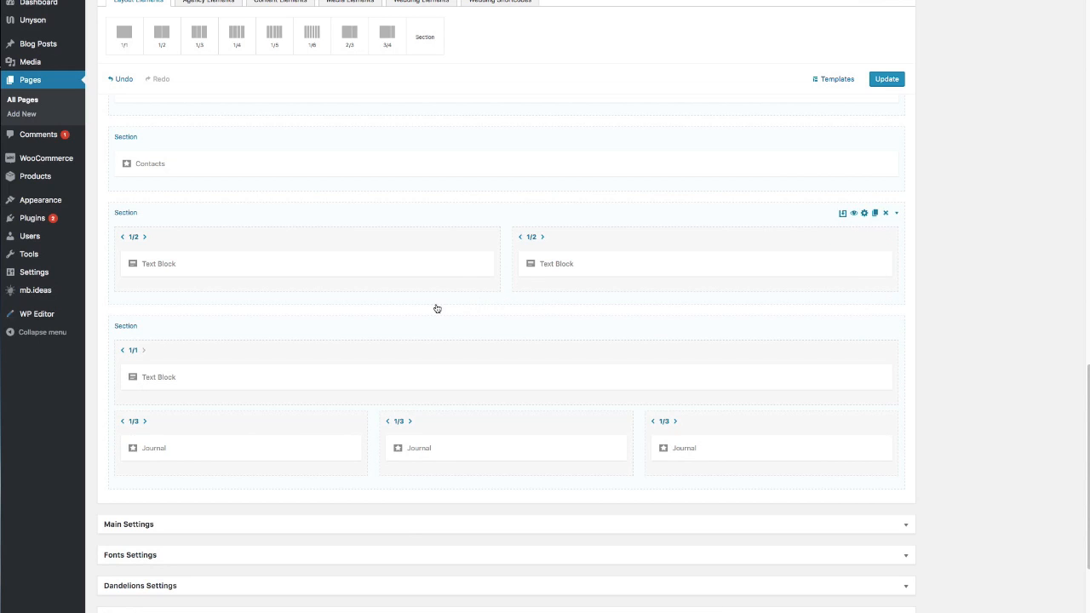
- Add a 1/1 column below the two text columns in the same section and place a Buttons element inside it
drag(124, 34, 433, 307)
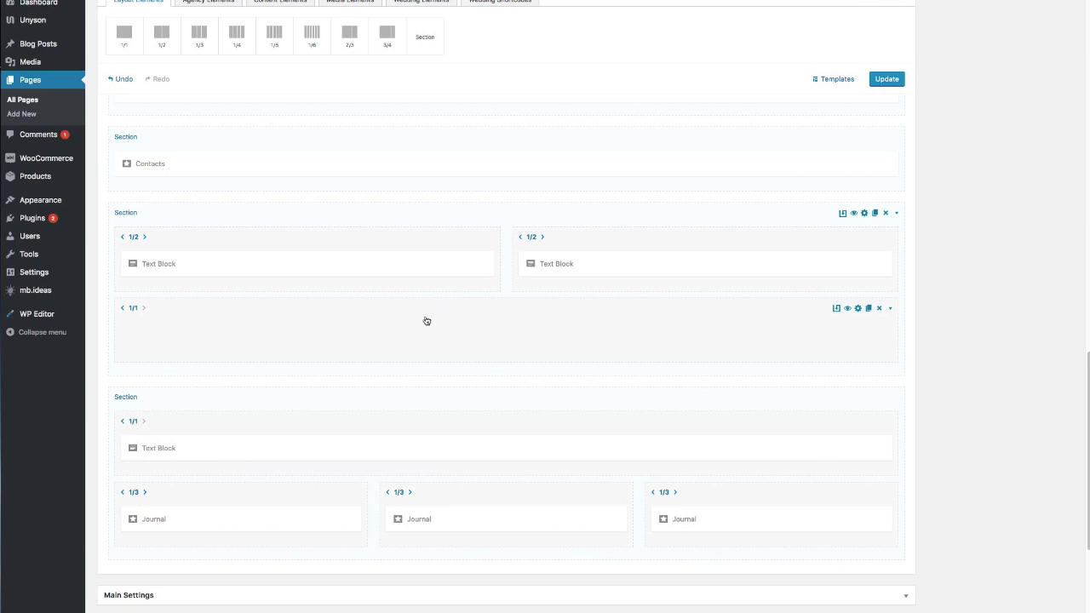
click(475, 3)
drag(161, 38, 440, 361)
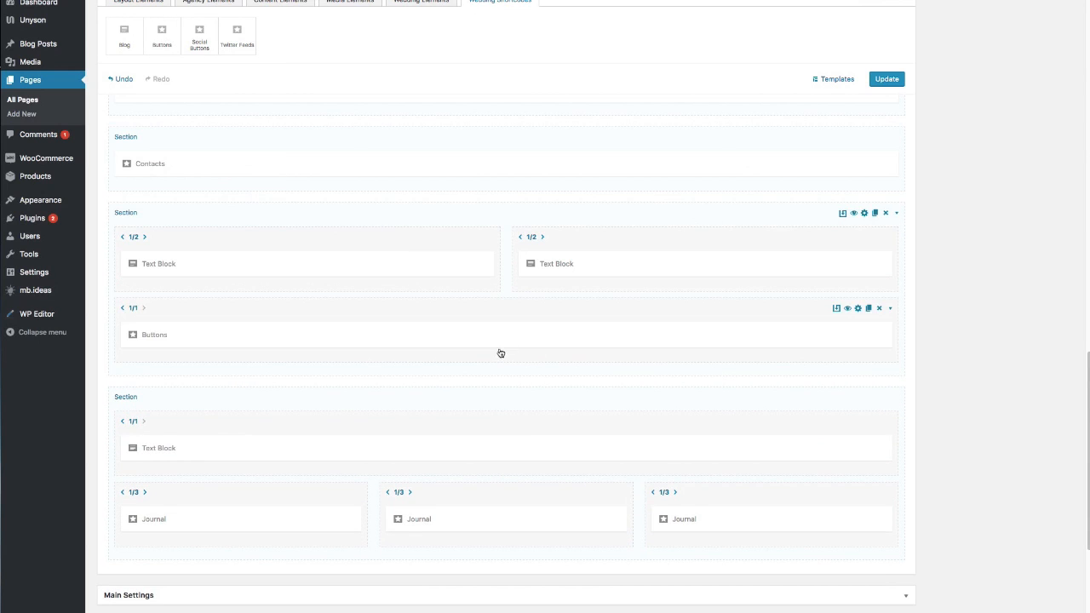
- Add a button titled "Read More" with a dark grey color to the new Buttons element and save it
click(596, 336)
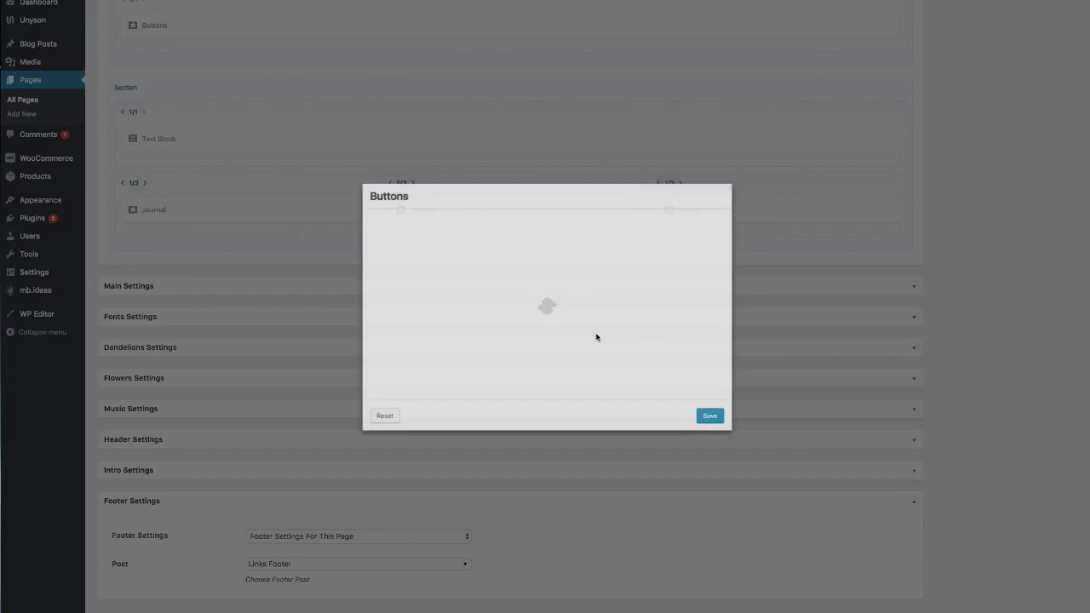
click(467, 223)
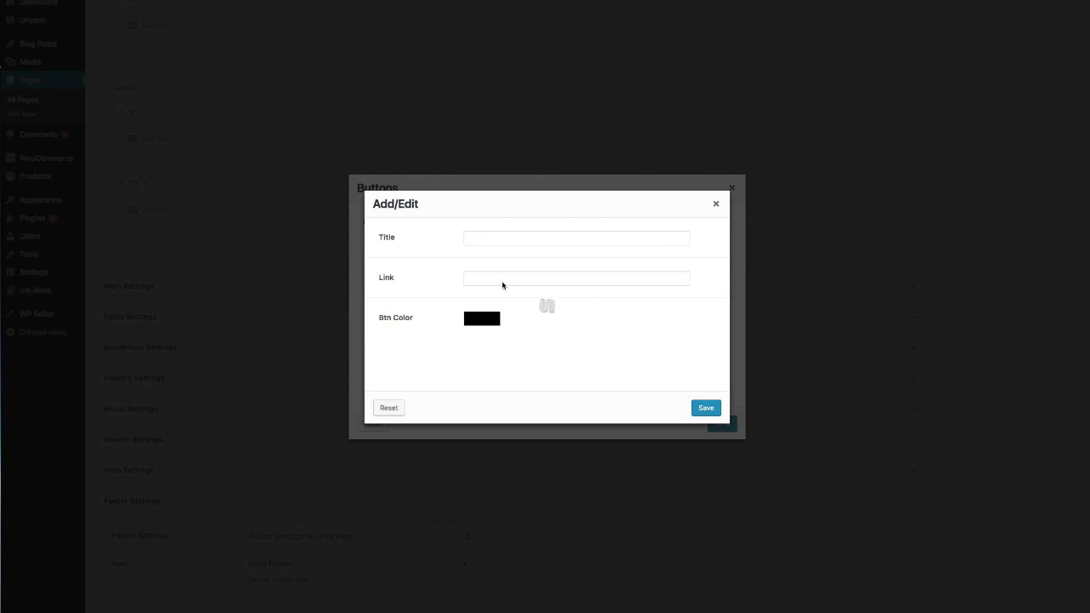
click(492, 241)
text(ead More)
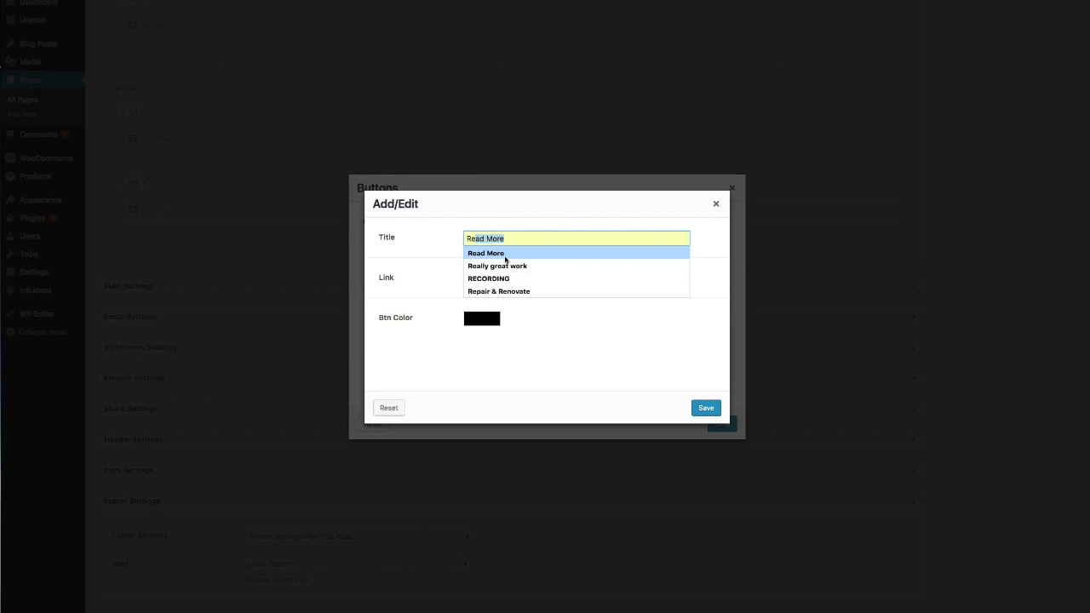
click(503, 256)
click(494, 275)
click(482, 318)
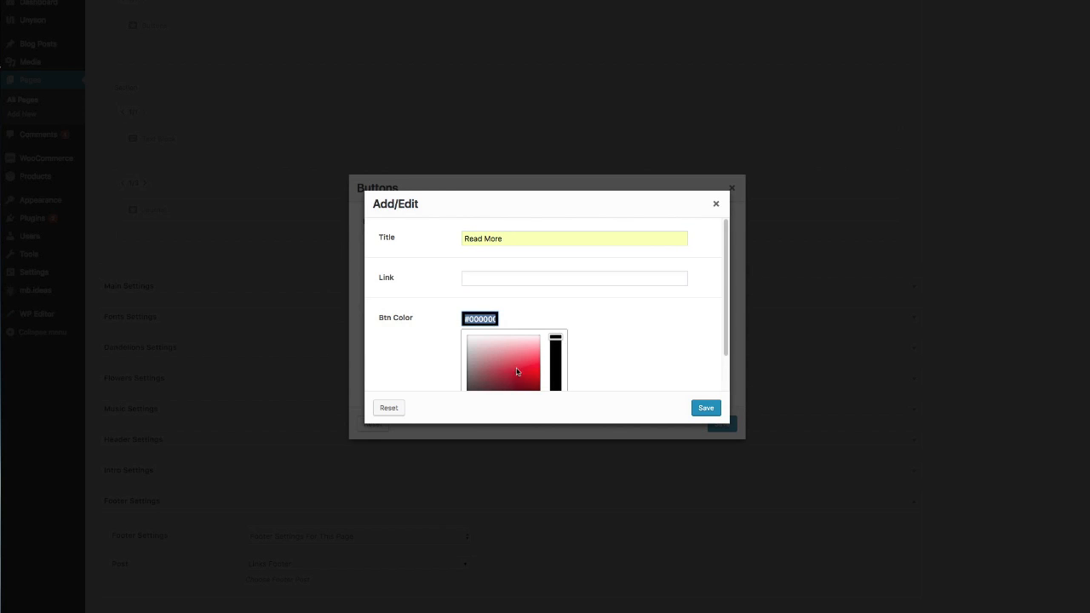
scroll(494, 356, down, 1)
drag(468, 366, 460, 342)
click(708, 409)
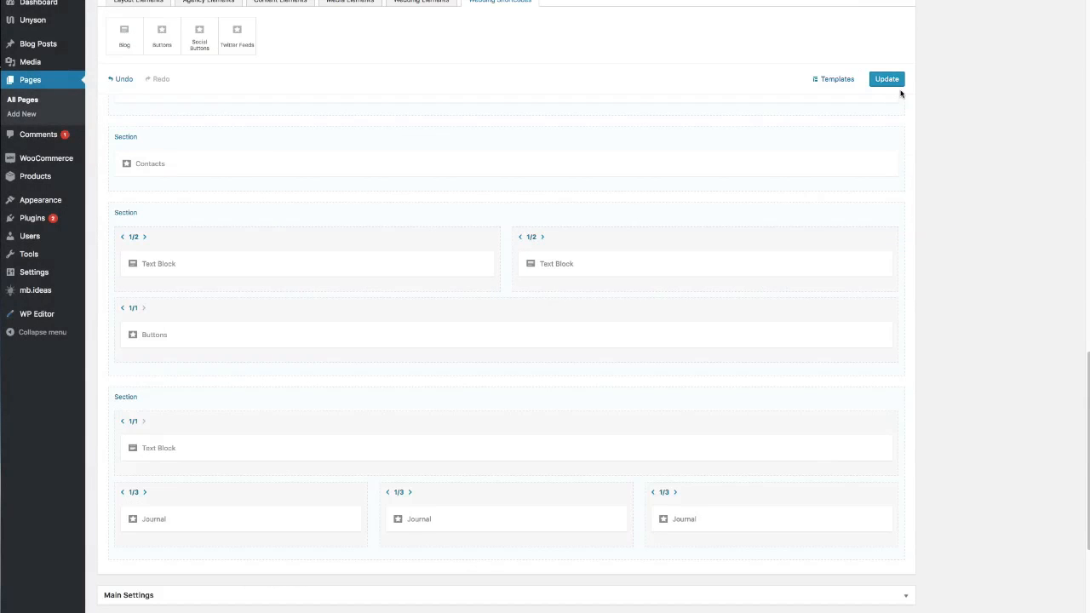
- Update the page and check the position of the Read More button on the live page
click(898, 76)
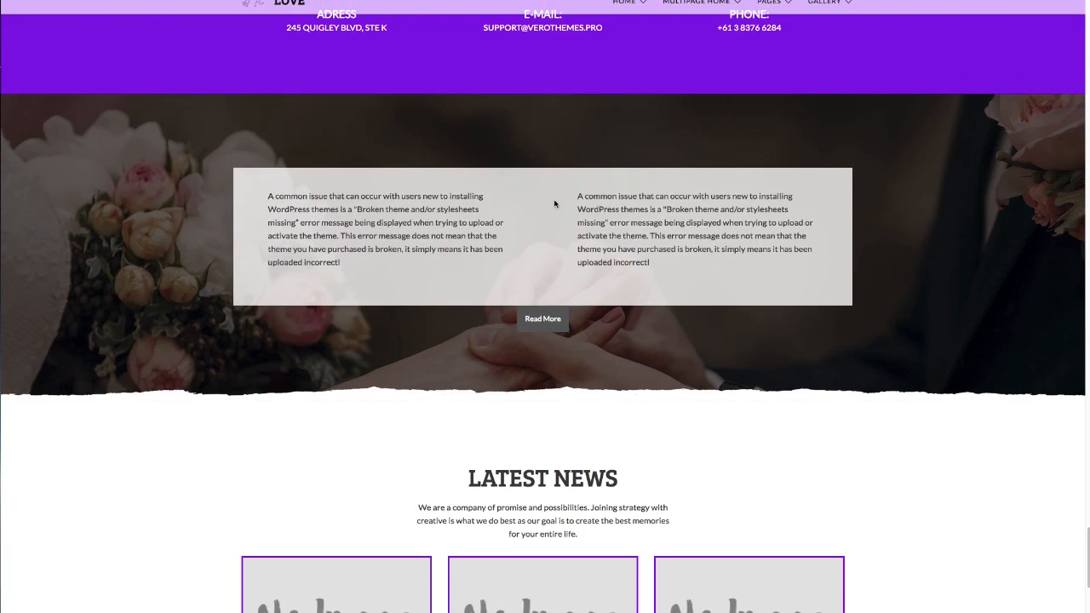
scroll(547, 144, down, 1)
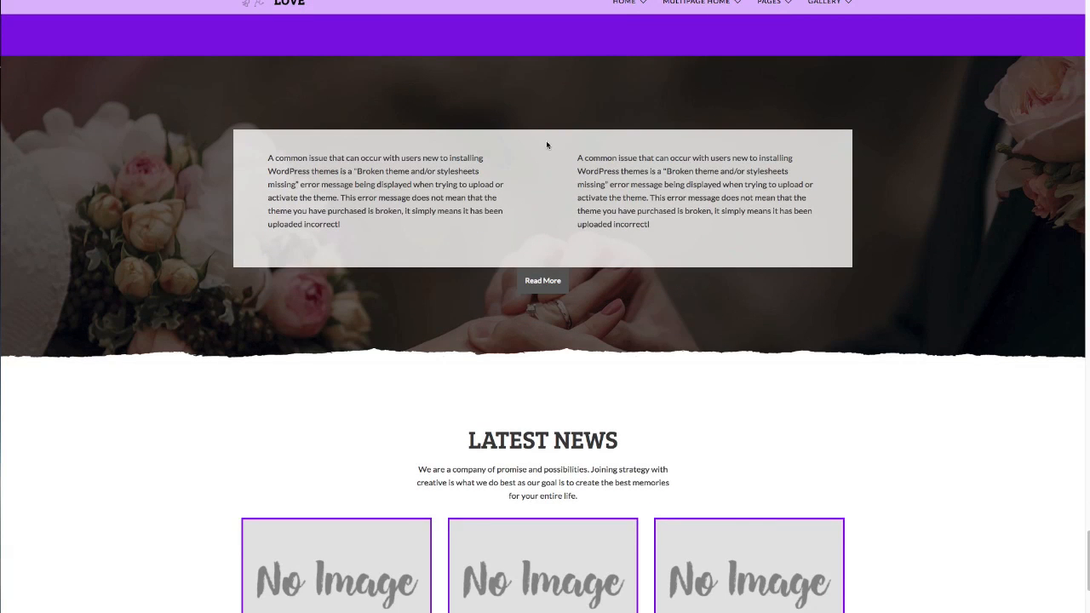
scroll(547, 145, up, 1)
scroll(547, 145, down, 1)
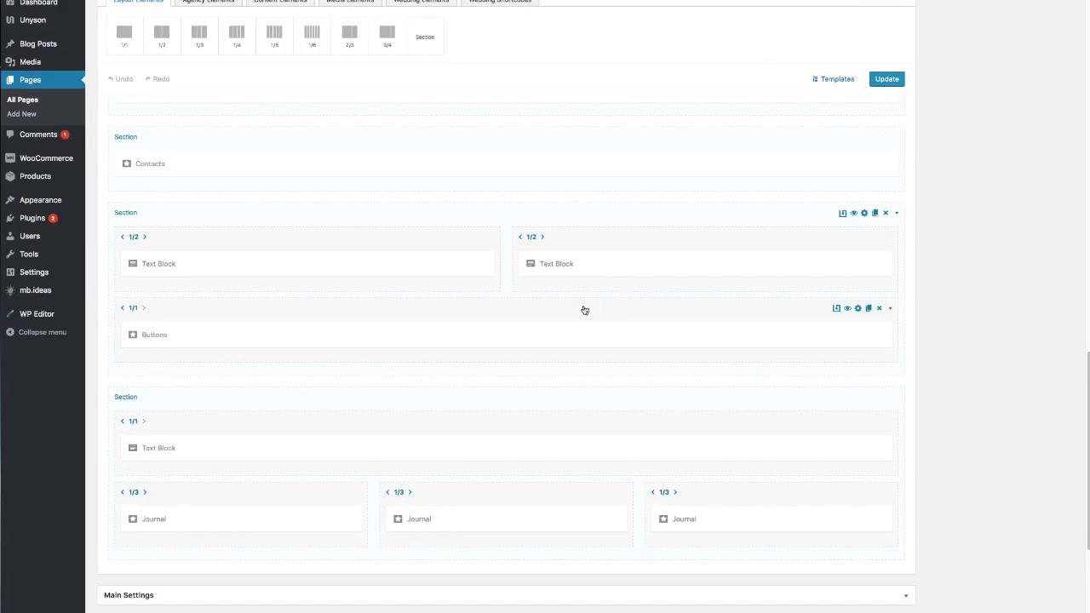
- Enable Display Over for the 1/1 column, set Over Color to #ffffff and Opacity to 0.6, and save
click(584, 309)
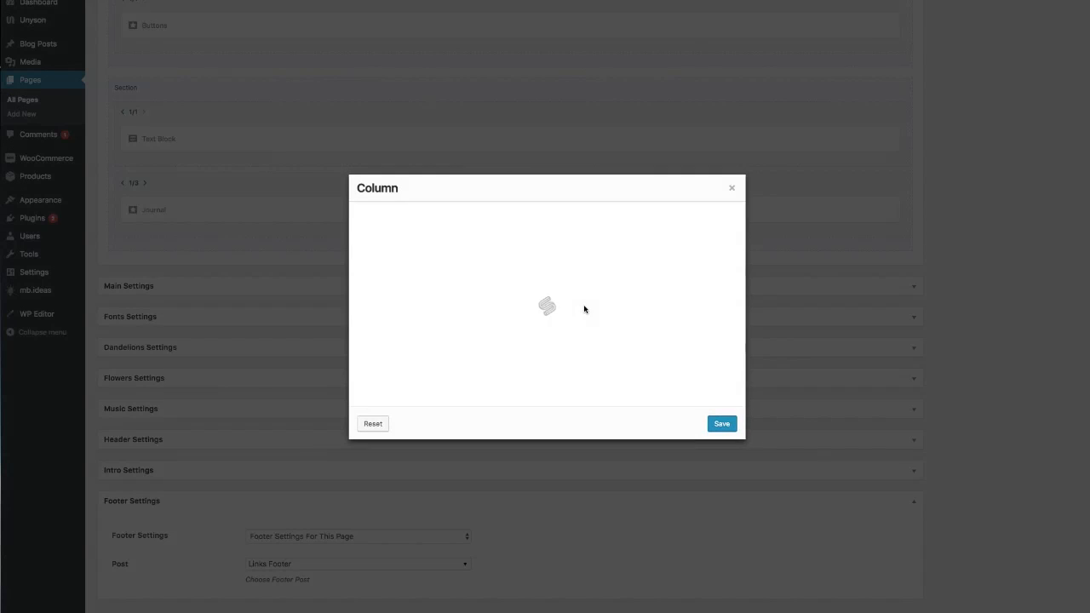
scroll(585, 290, down, 10)
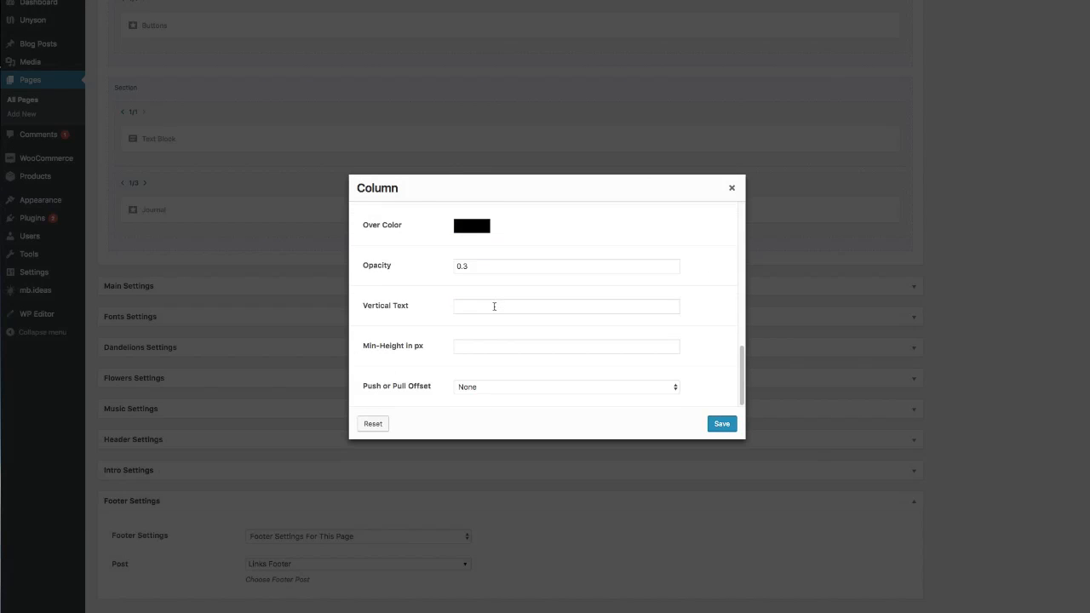
scroll(485, 290, up, 2)
click(481, 241)
click(472, 278)
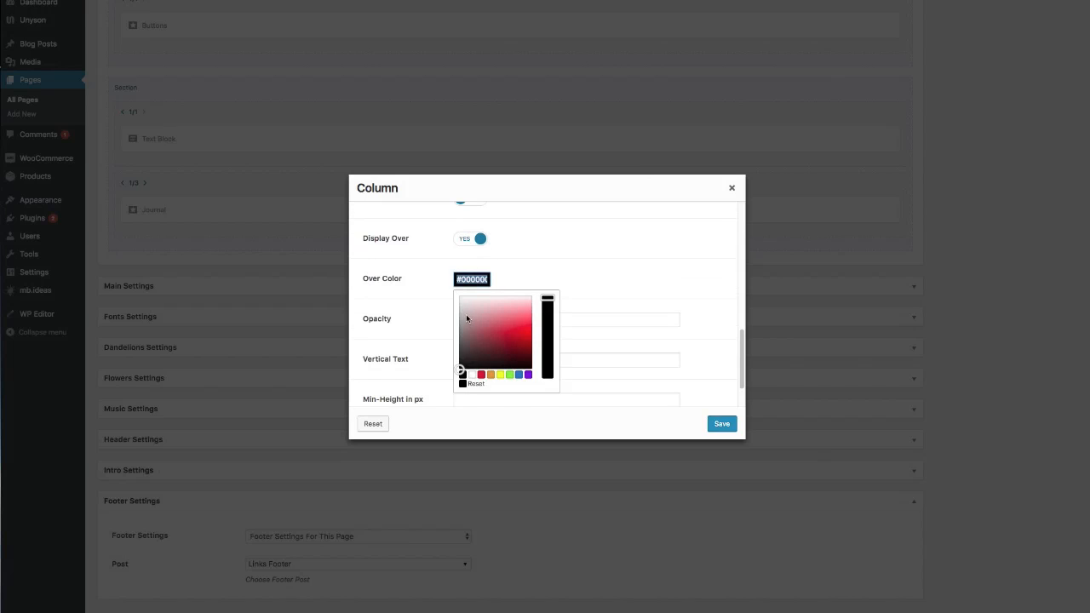
drag(467, 319, 440, 267)
click(530, 229)
click(490, 316)
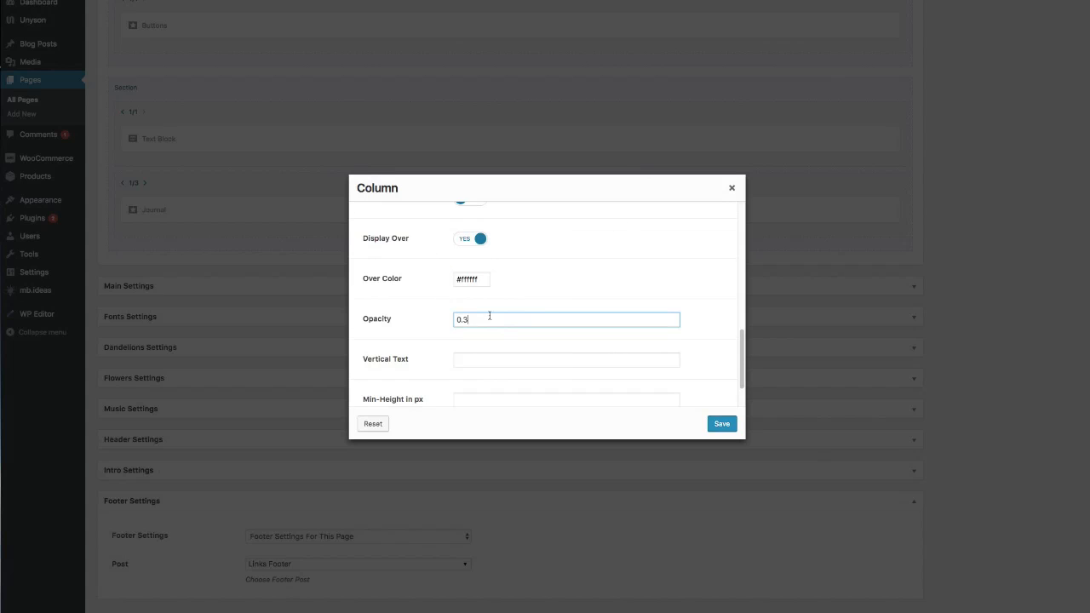
key(BackSpace)
text(6)
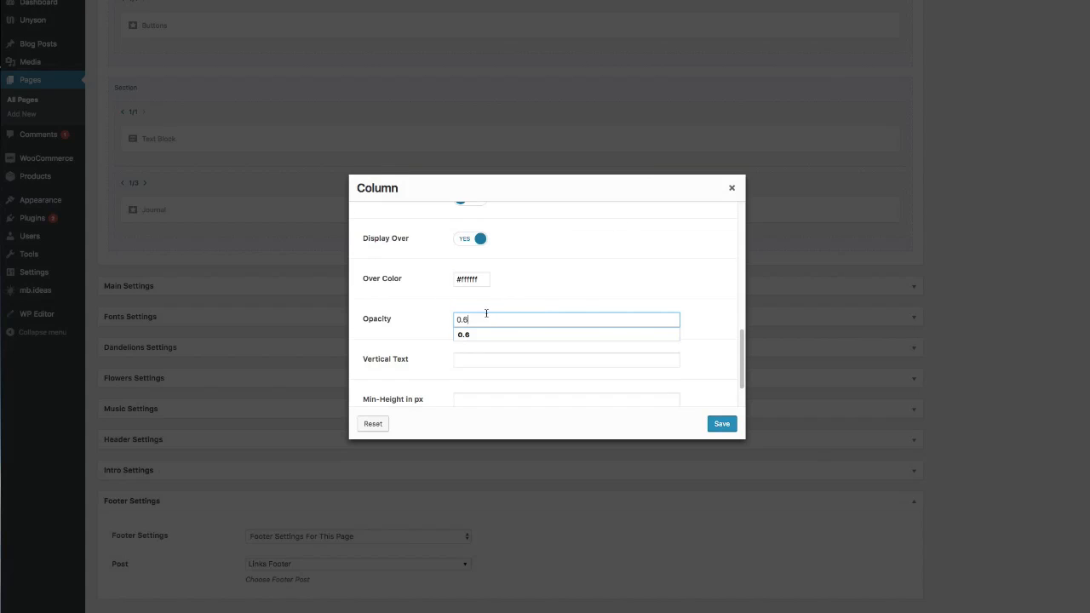
click(714, 424)
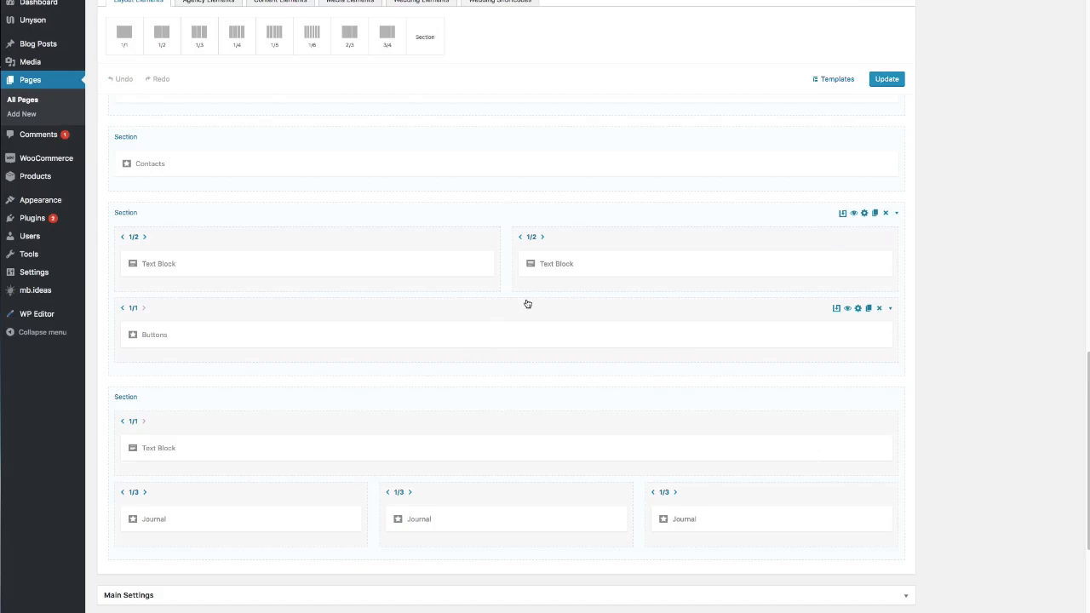
- Set the 1/1 column's overlay opacity to 0.8, save it, and update the page to check the result live
double_click(528, 315)
scroll(499, 352, down, 10)
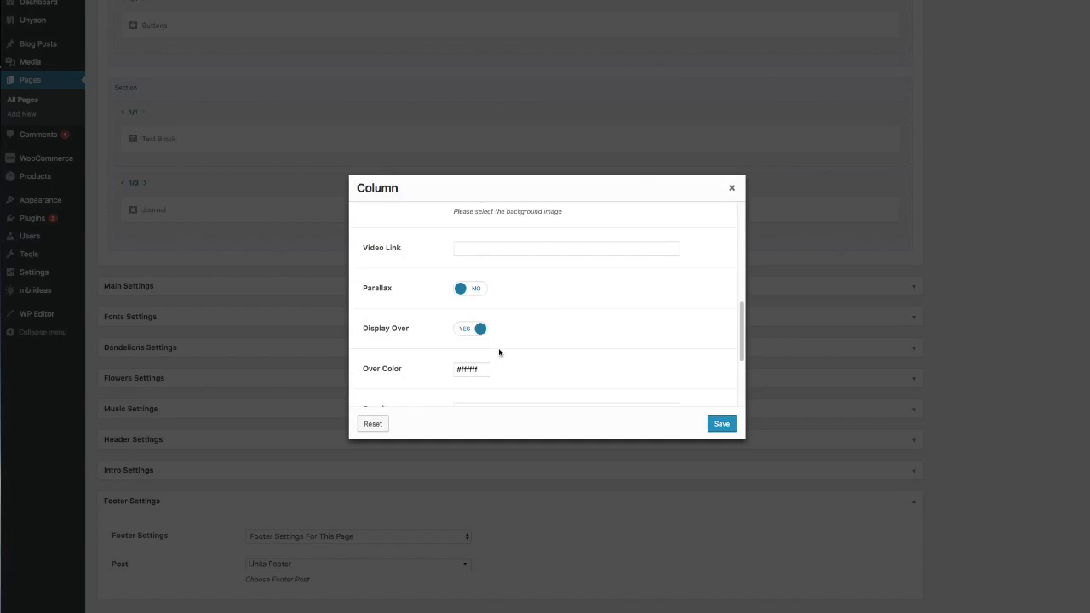
click(478, 270)
key(BackSpace)
text(8)
click(721, 424)
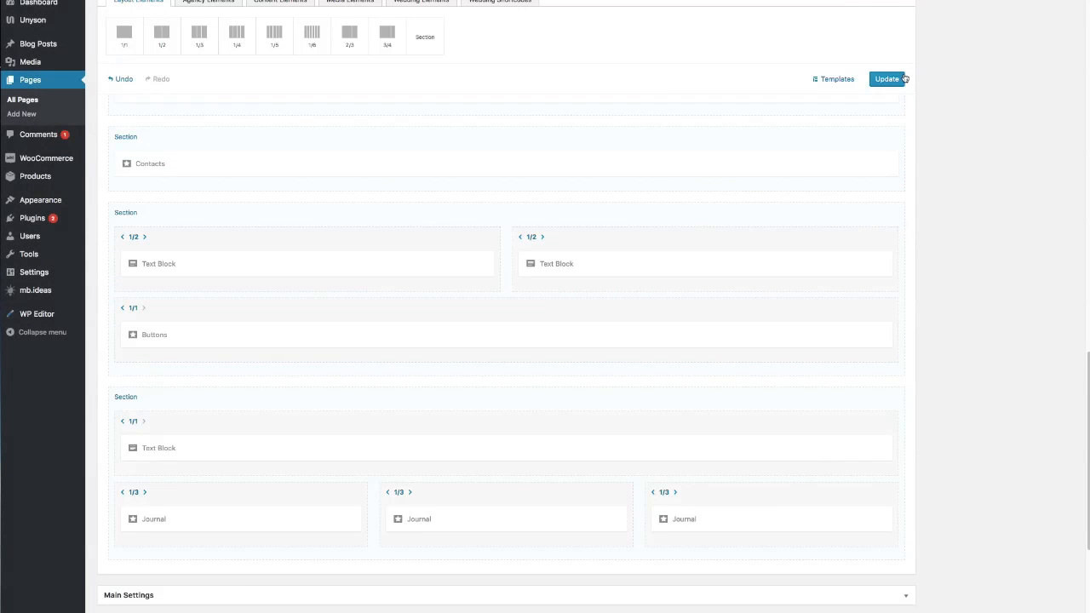
click(887, 78)
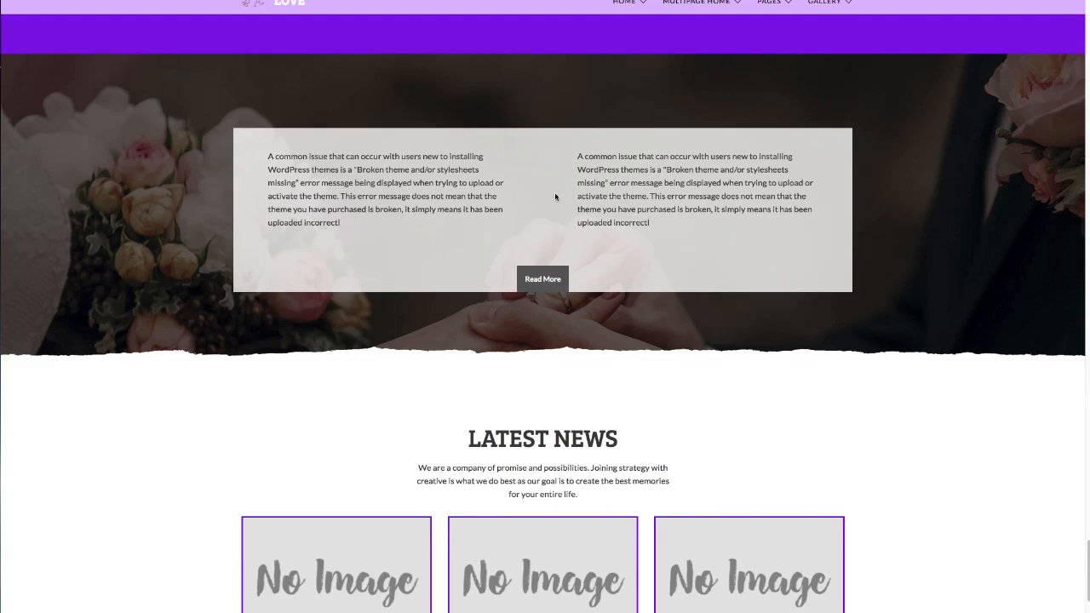
scroll(552, 290, up, 1)
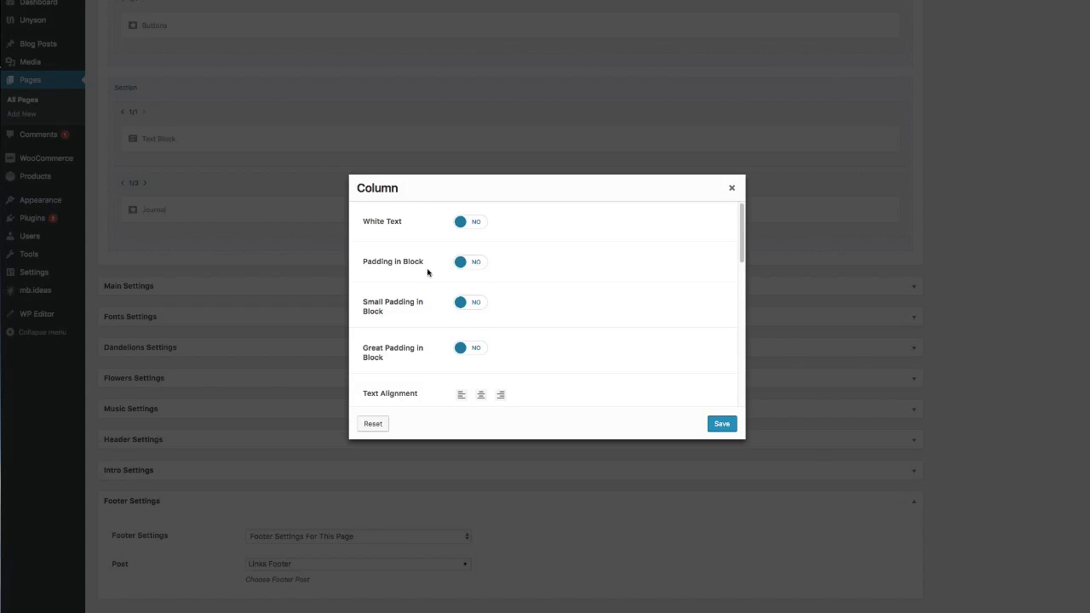
- Turn on Small Padding in Block for the 1/1 column, save it, and check the section on the live page
click(476, 305)
click(730, 426)
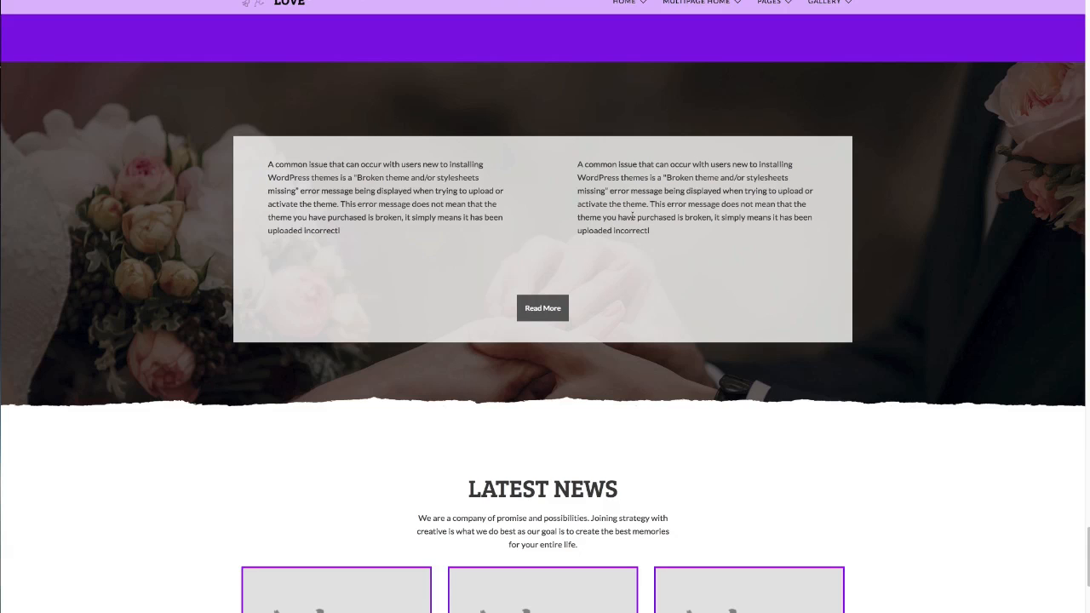
scroll(632, 216, up, 1)
scroll(632, 216, up, 2)
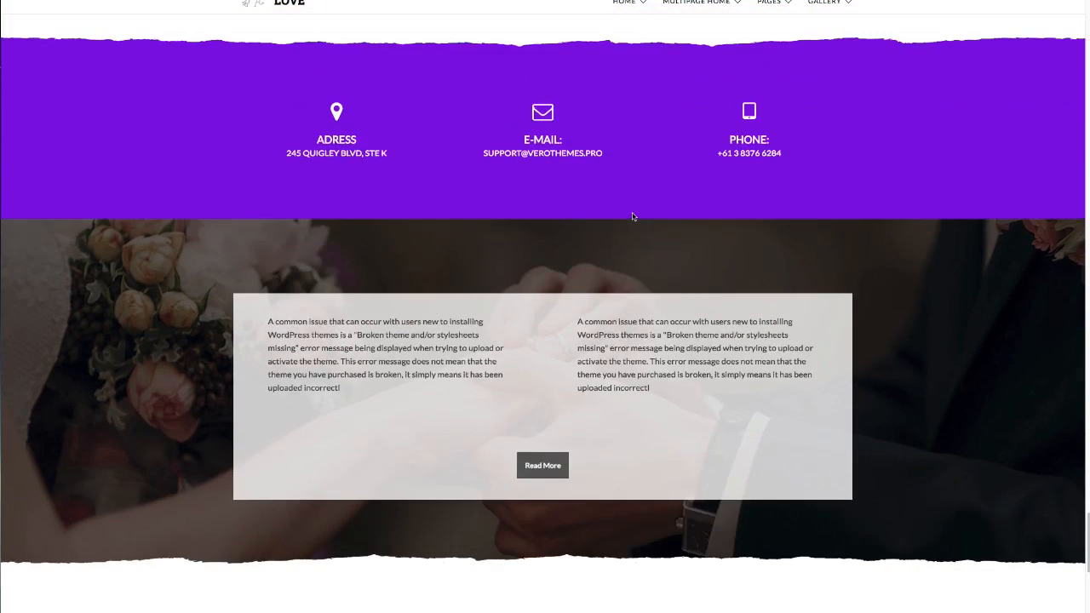
scroll(632, 216, down, 2)
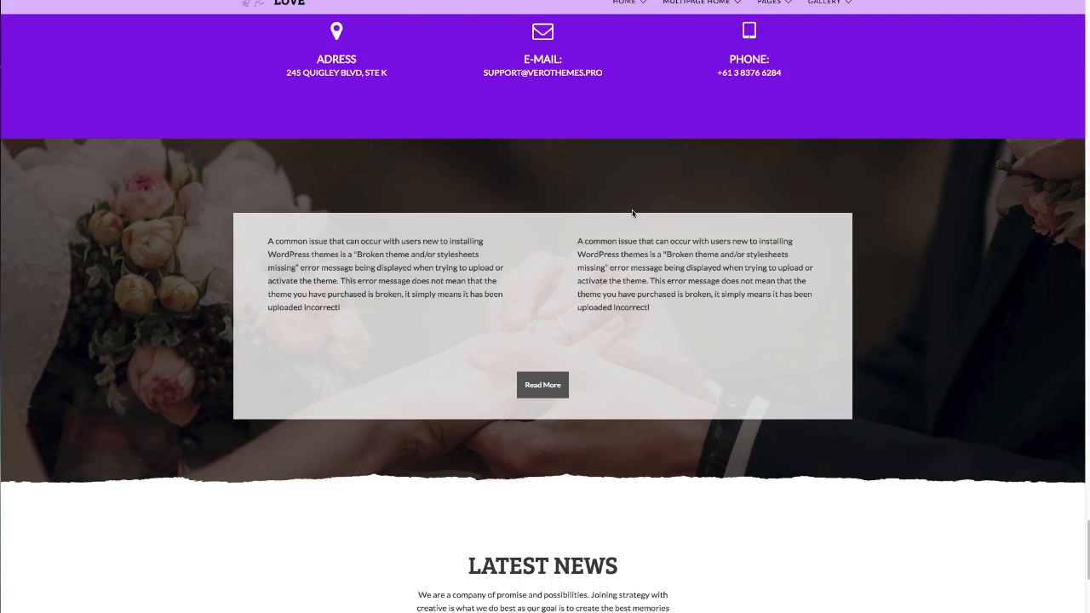
- Examine the parallax section on the live page, including its overlay box, text columns and Read More button
scroll(293, 249, down, 1)
scroll(293, 248, up, 2)
scroll(292, 249, down, 2)
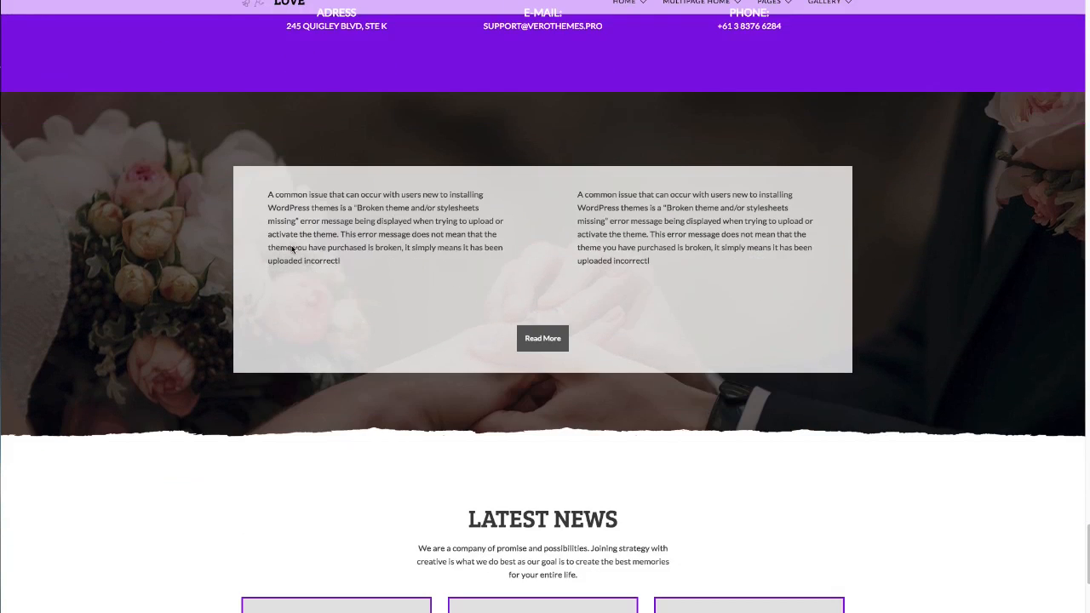
scroll(292, 249, up, 2)
scroll(292, 249, down, 1)
scroll(292, 249, down, 1)
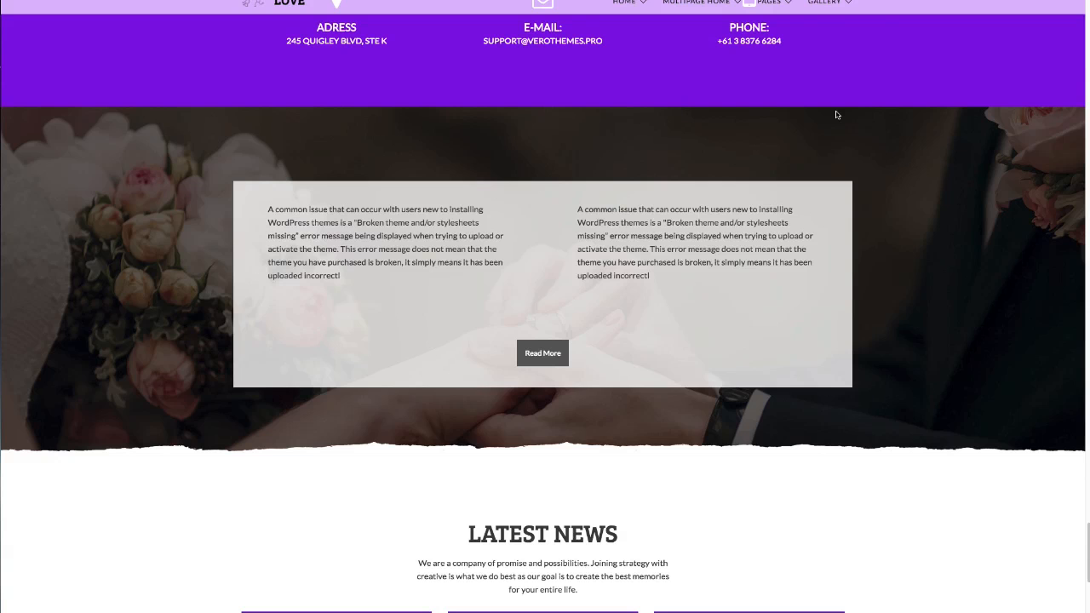
scroll(836, 114, up, 2)
scroll(837, 114, down, 3)
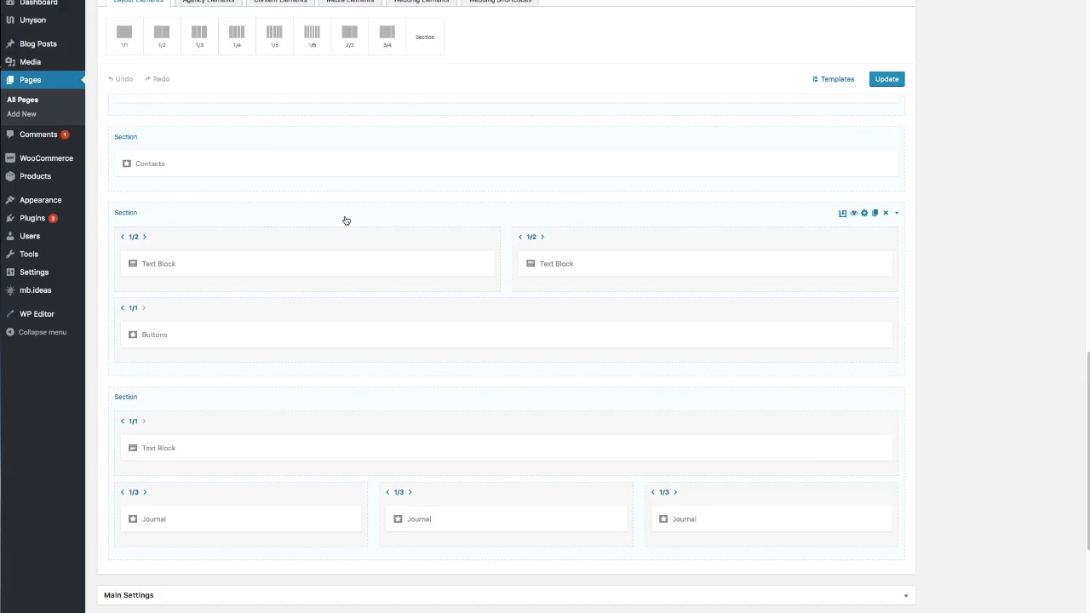
- Set the Quote of the parallax section to "Let us be your friend!"
click(496, 221)
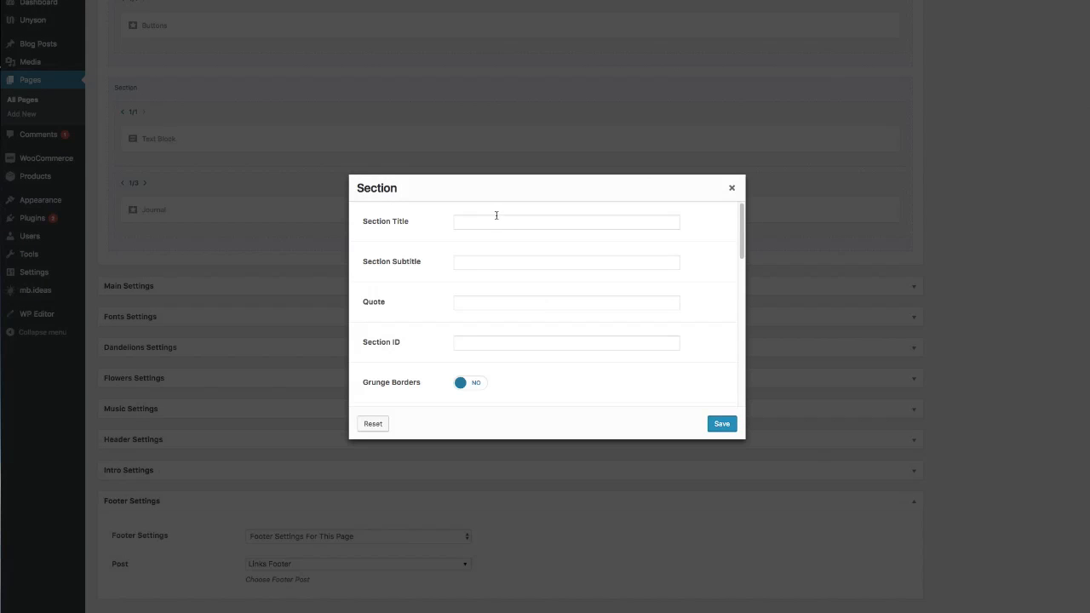
click(458, 304)
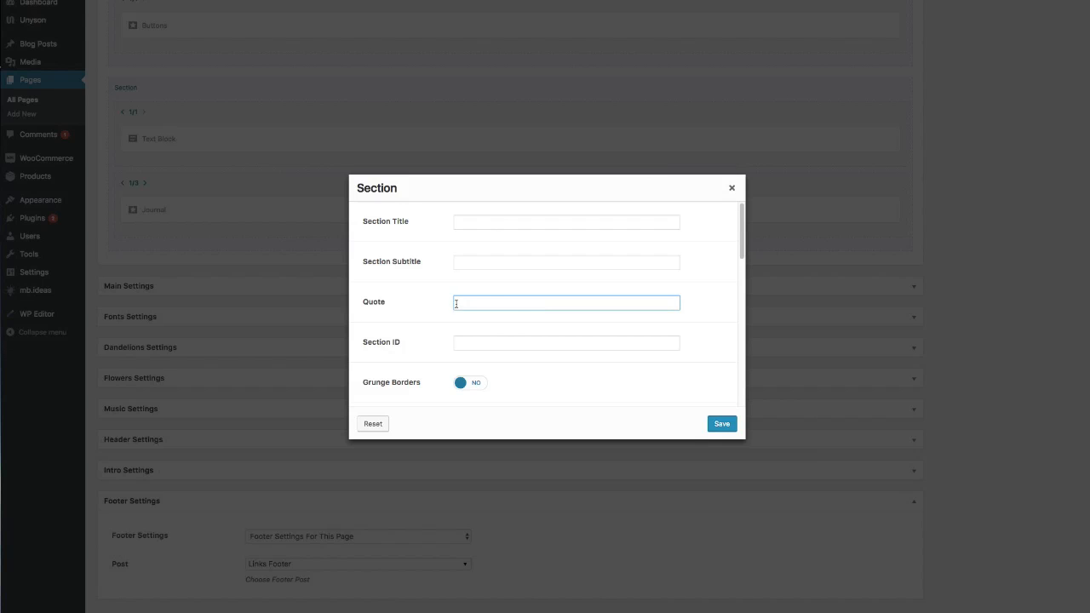
click(477, 305)
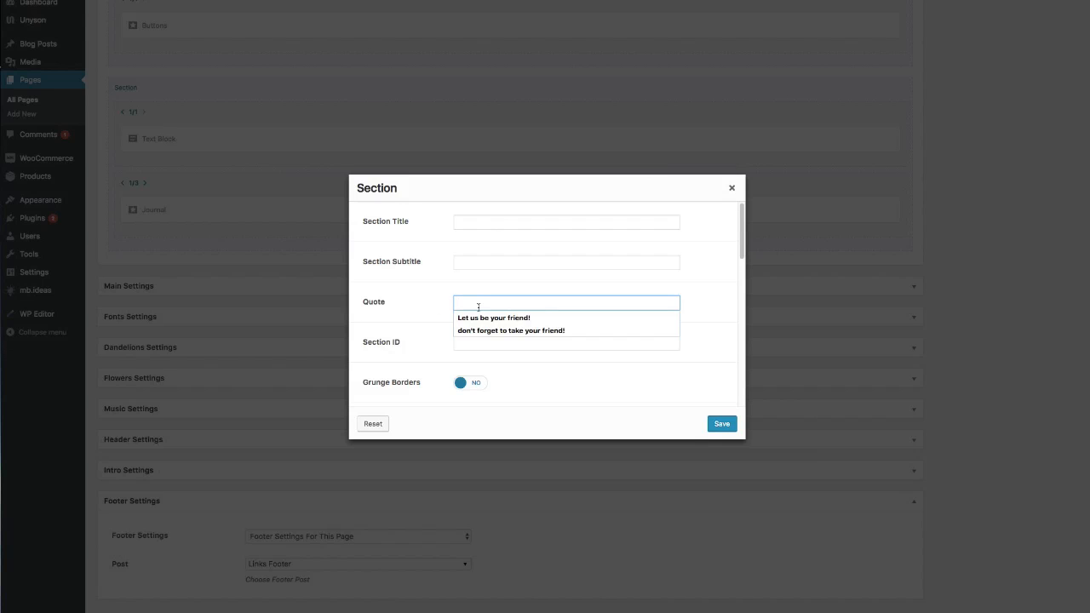
click(481, 316)
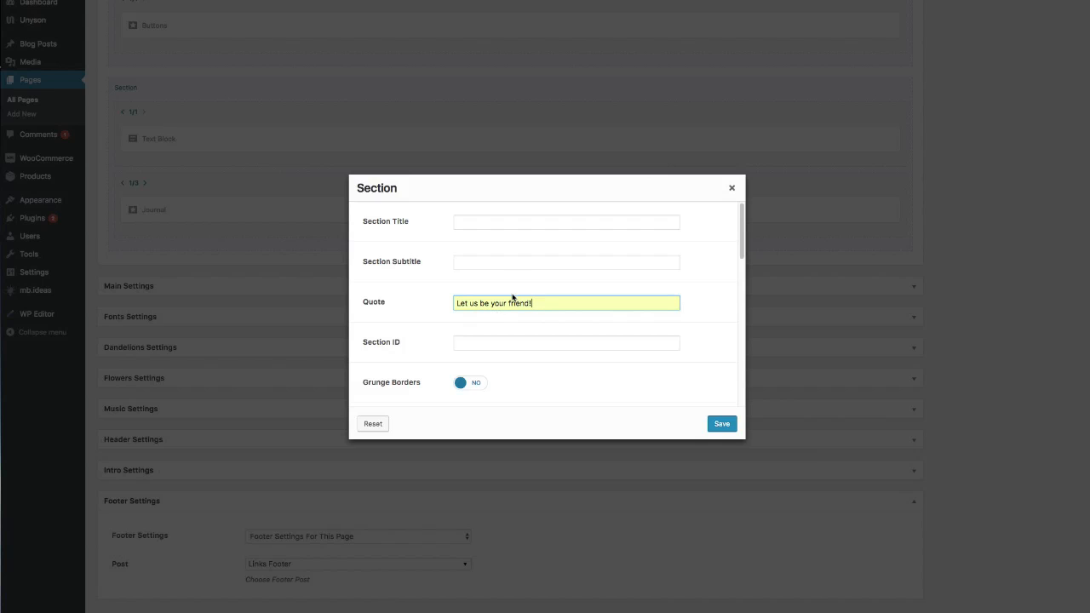
- Turn on Full Width for the parallax section and save its settings
scroll(496, 317, down, 2)
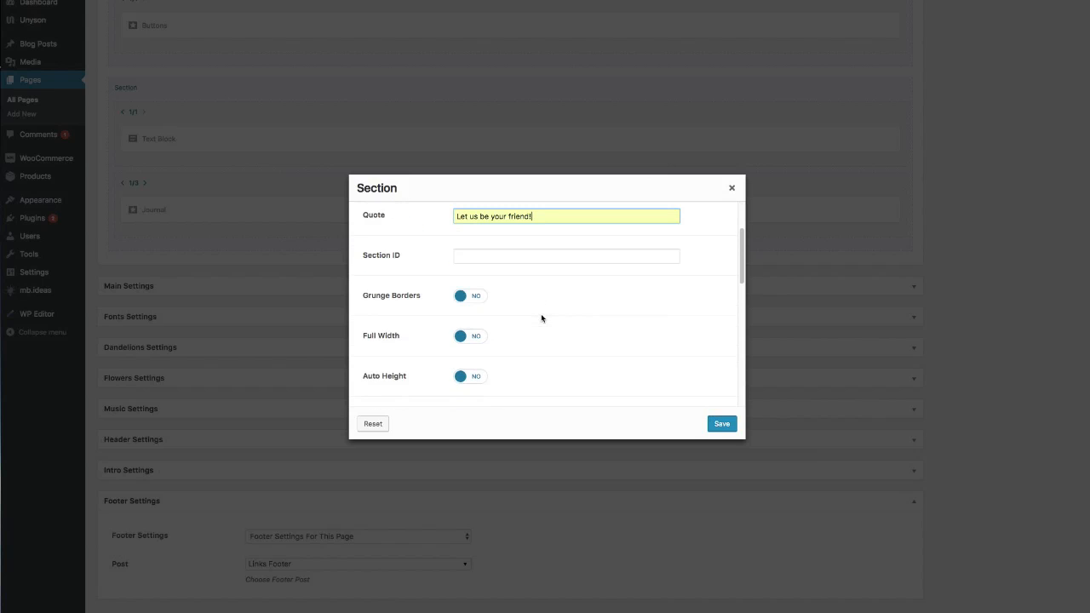
scroll(541, 317, down, 2)
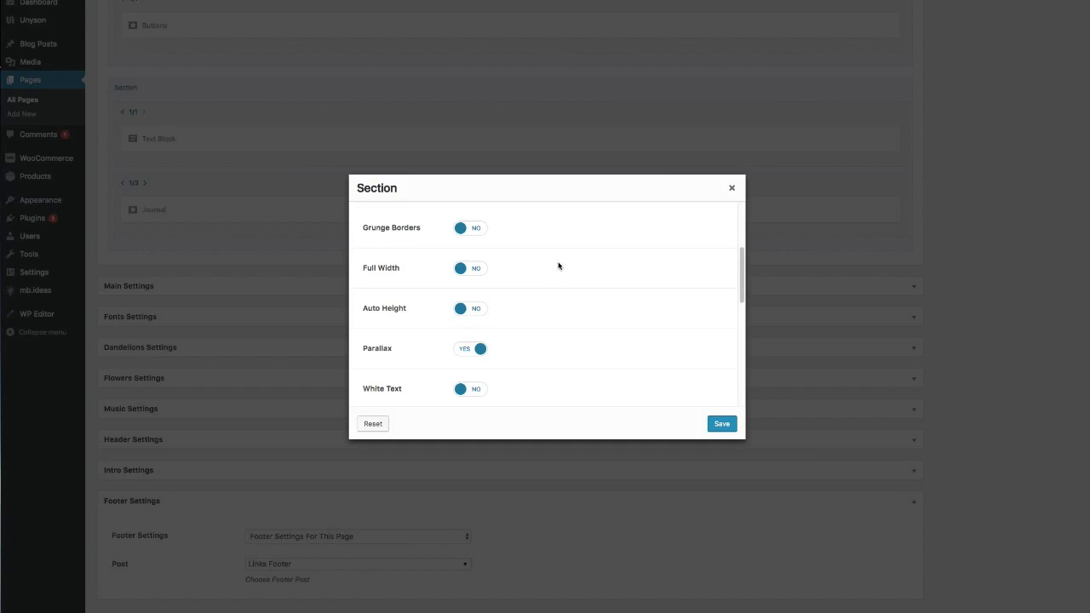
click(487, 272)
scroll(545, 298, down, 2)
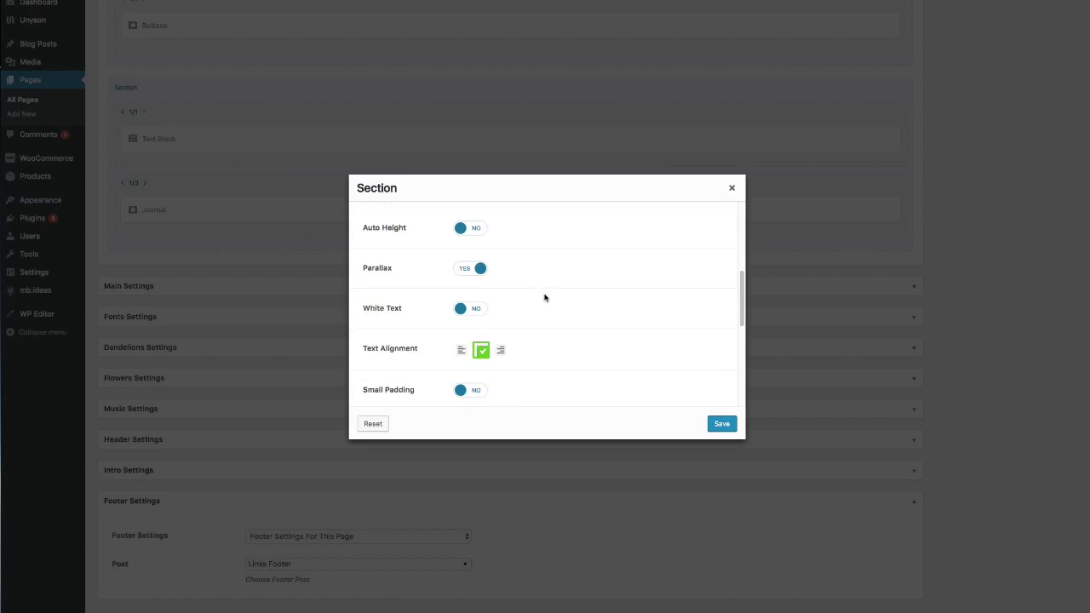
scroll(545, 297, down, 3)
scroll(545, 298, down, 3)
click(721, 423)
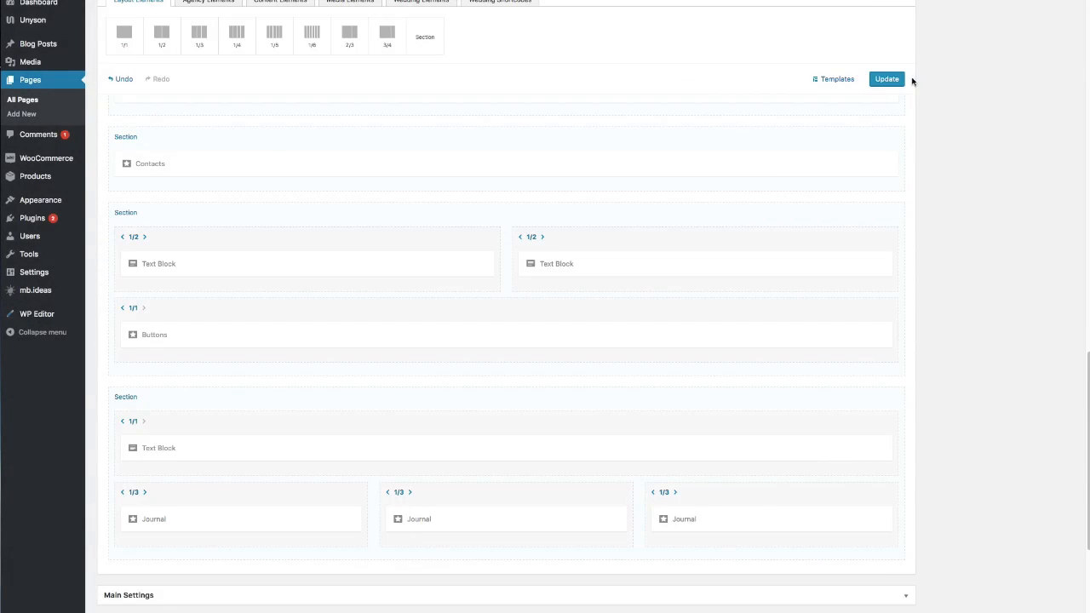
- Update the page and reload the live page to check the full-width section and its quote heading
click(886, 79)
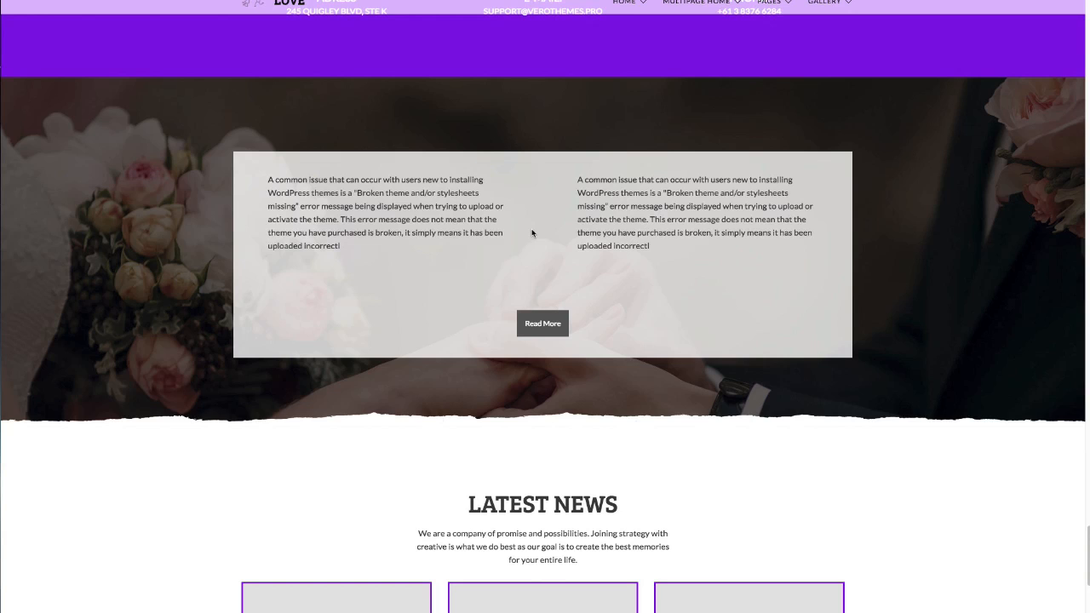
key(super+r)
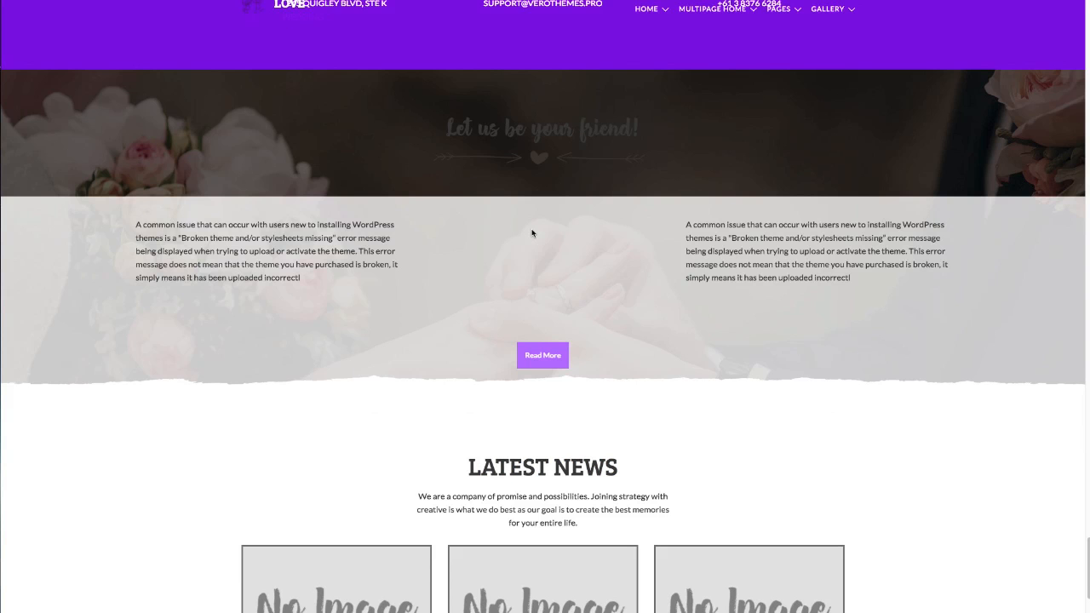
scroll(532, 233, up, 1)
scroll(532, 232, up, 1)
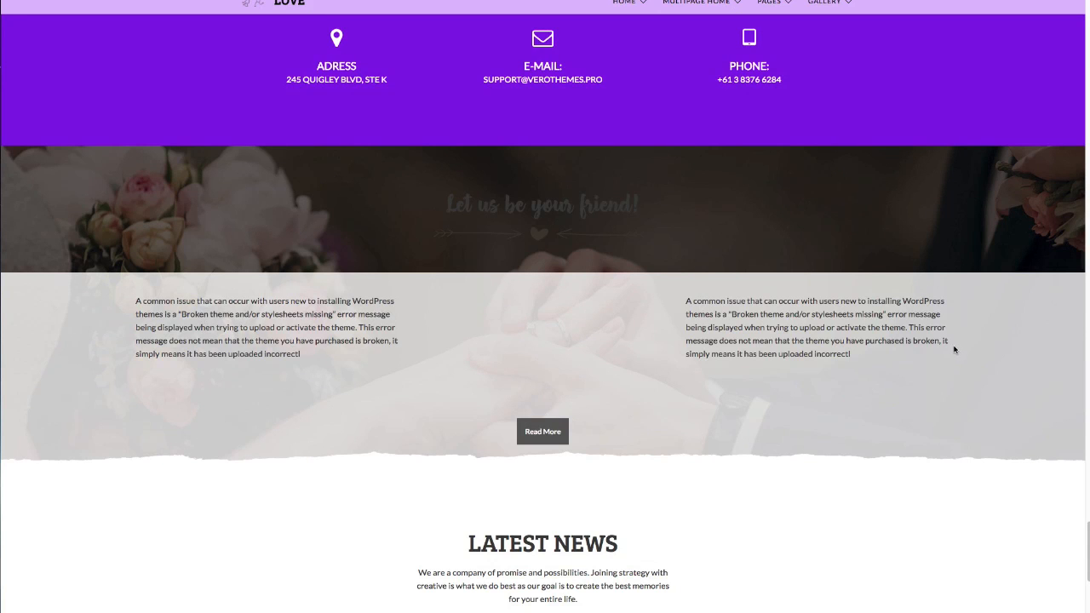
drag(444, 214, 651, 217)
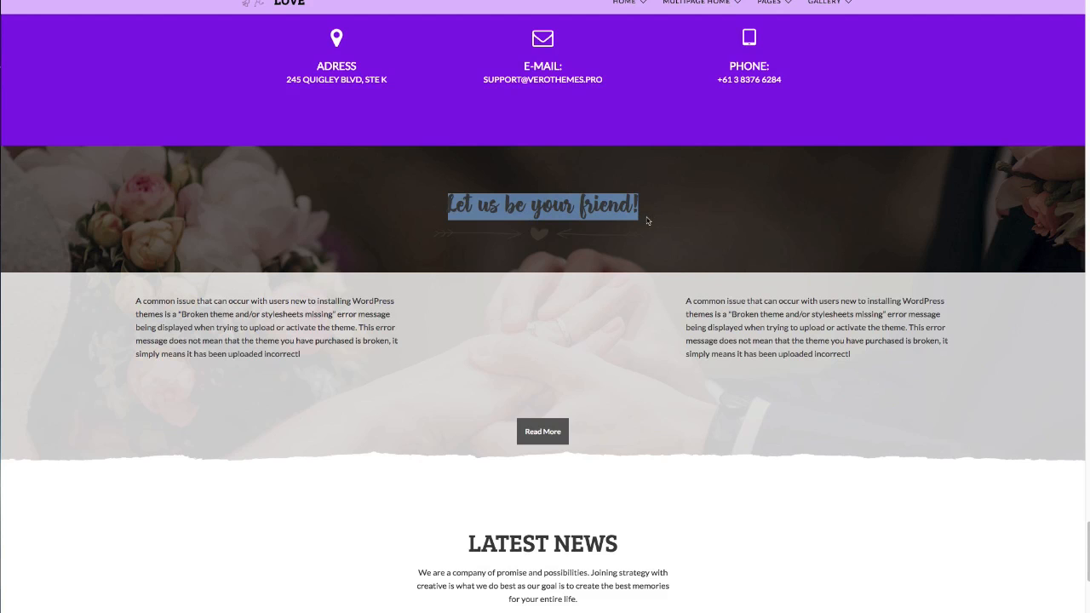
click(574, 235)
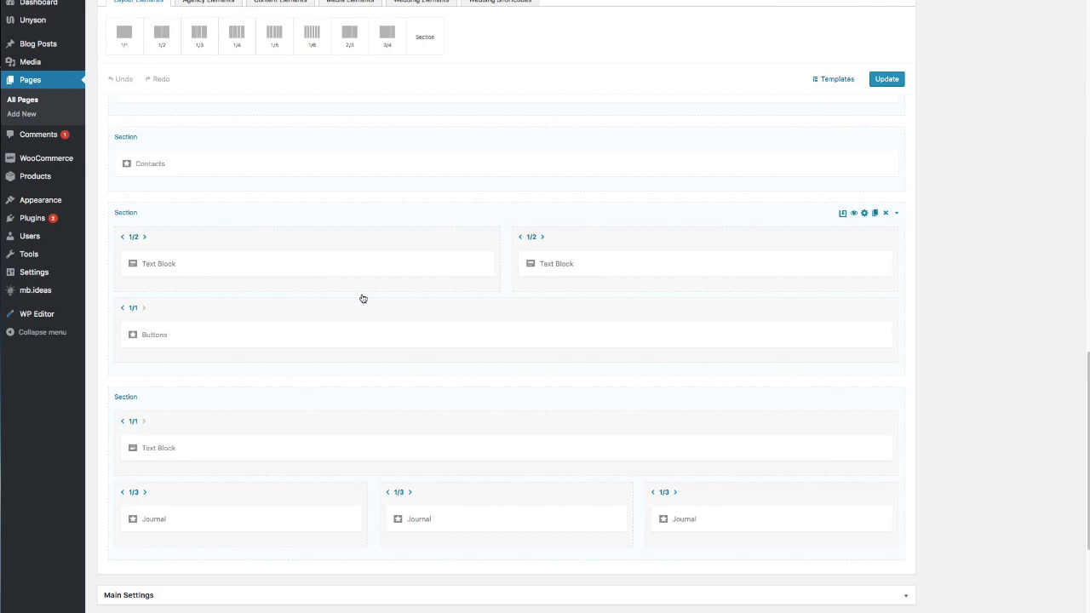
- Turn on White Text for the parallax section, save it, and update the page
scroll(446, 431, down, 3)
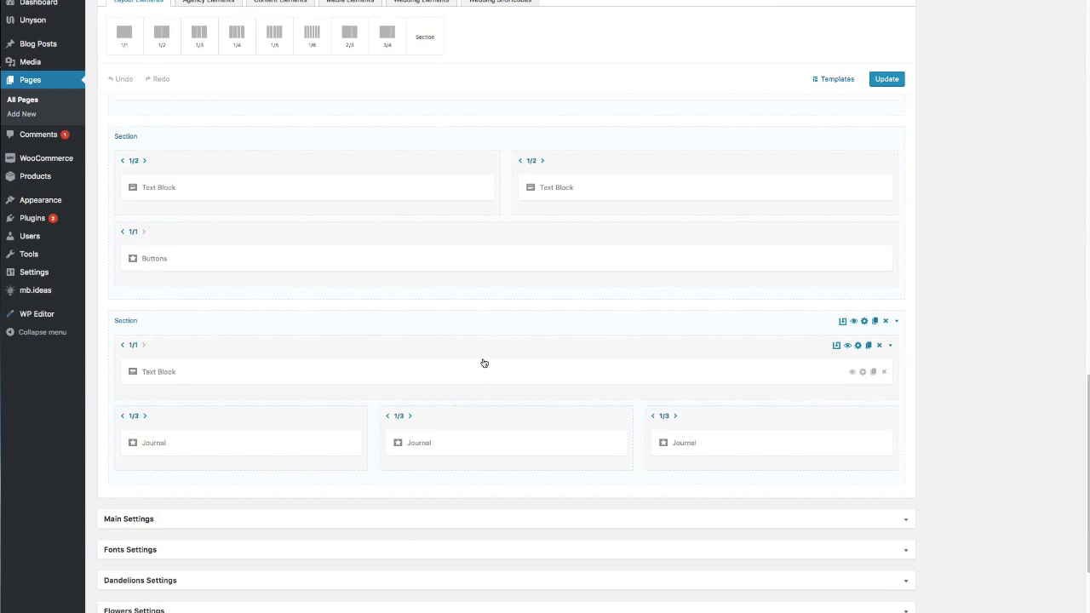
scroll(486, 359, up, 3)
double_click(512, 213)
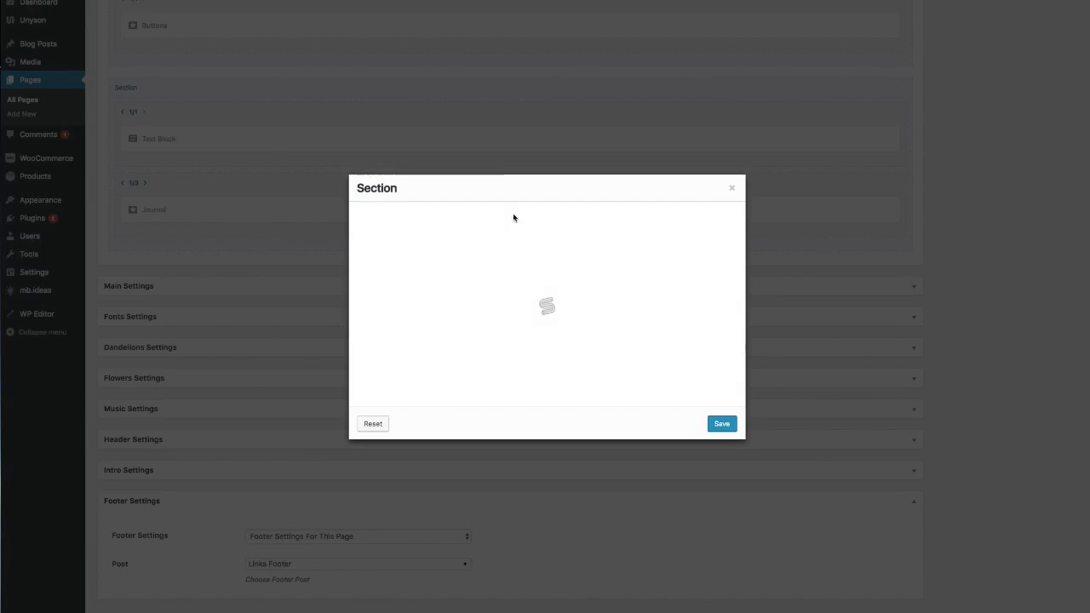
scroll(520, 290, down, 3)
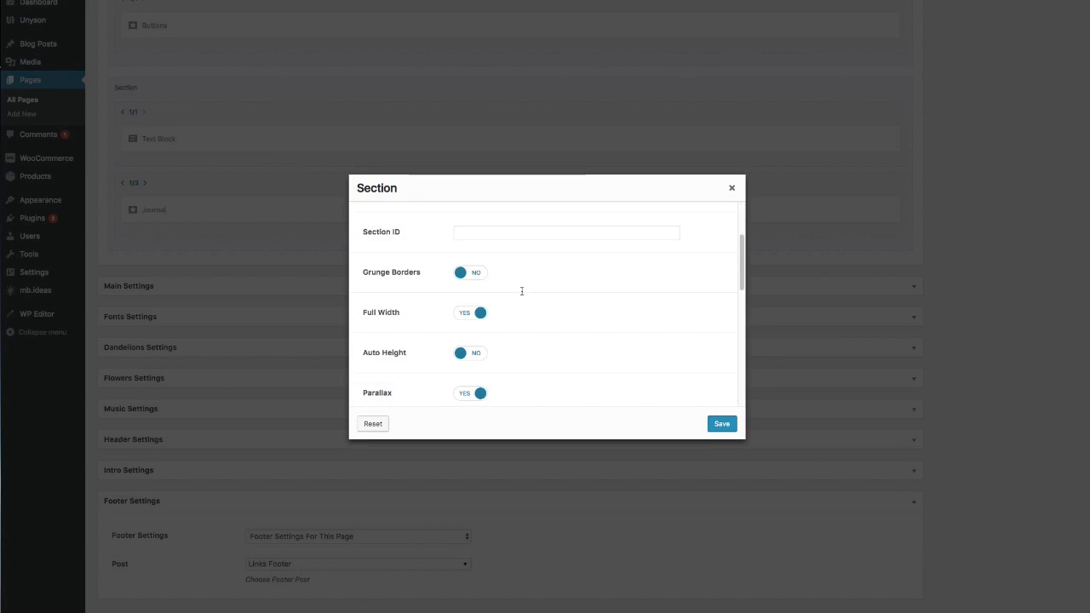
scroll(472, 339, down, 2)
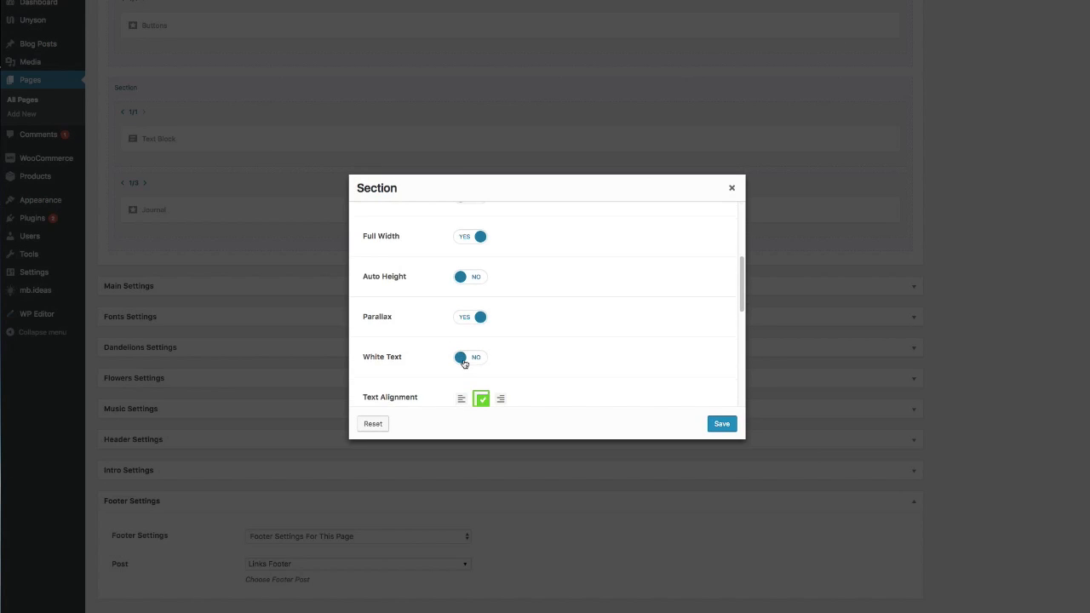
click(477, 358)
click(720, 424)
click(887, 79)
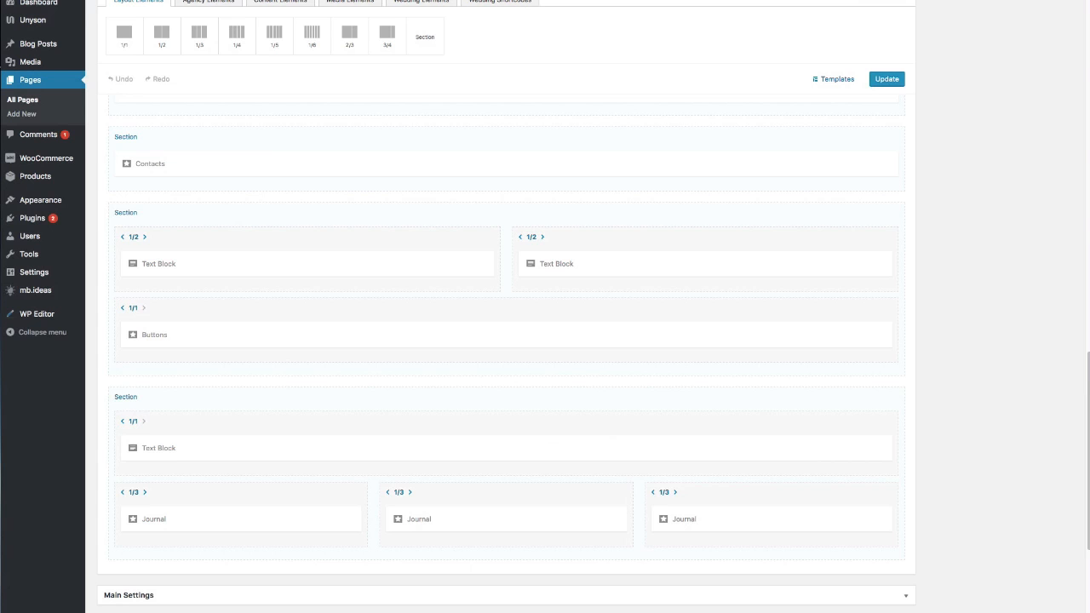
- Review the text, padding and background settings of the first 1/2 column in the parallax section and close them
click(233, 244)
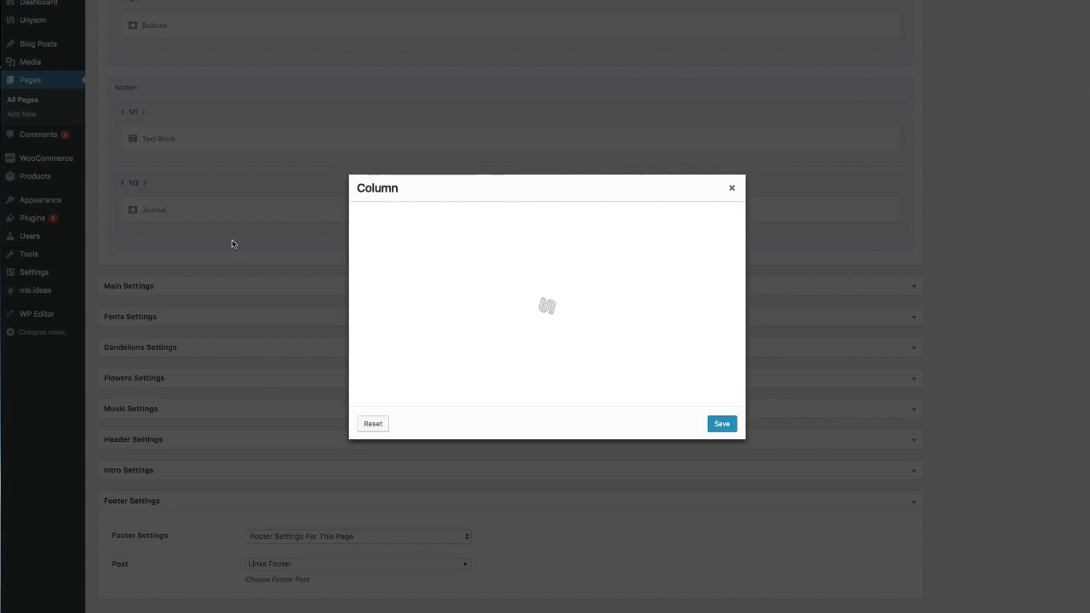
scroll(474, 333, down, 2)
scroll(471, 333, down, 6)
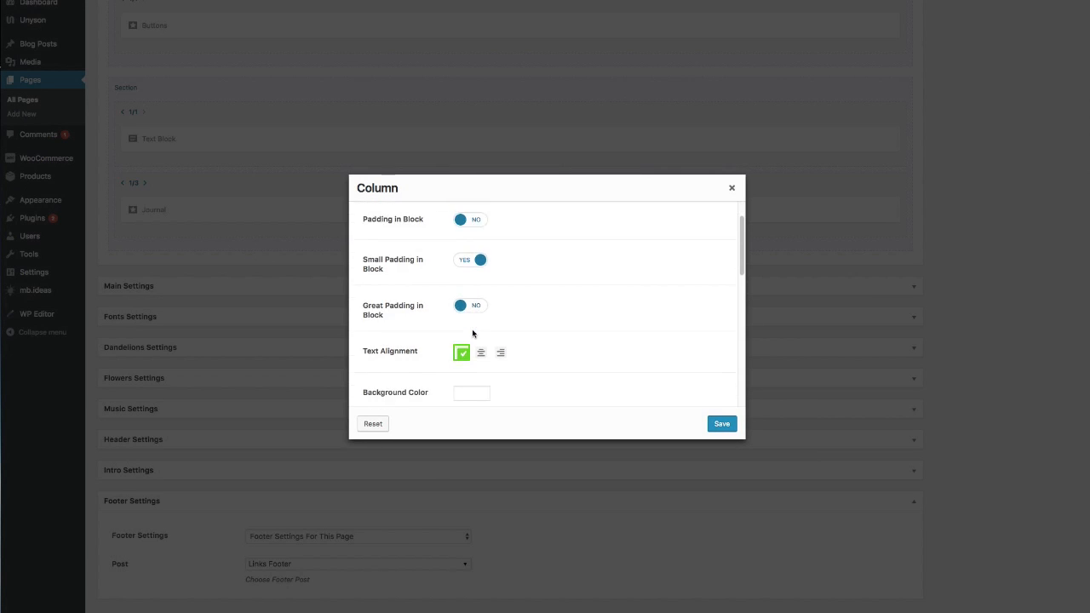
scroll(472, 332, down, 5)
scroll(472, 333, up, 12)
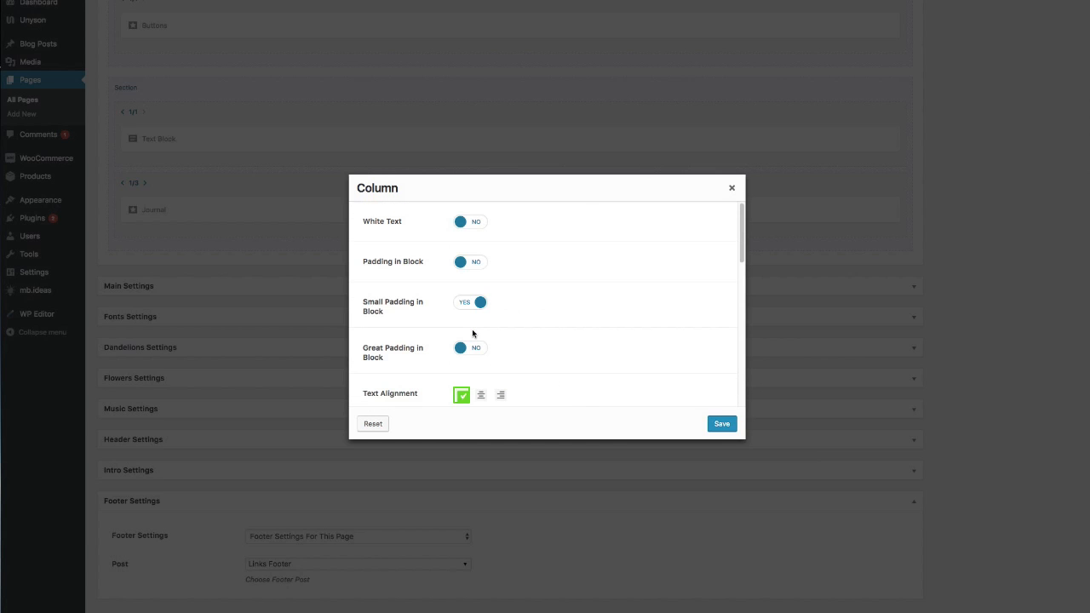
click(722, 423)
scroll(723, 405, up, 6)
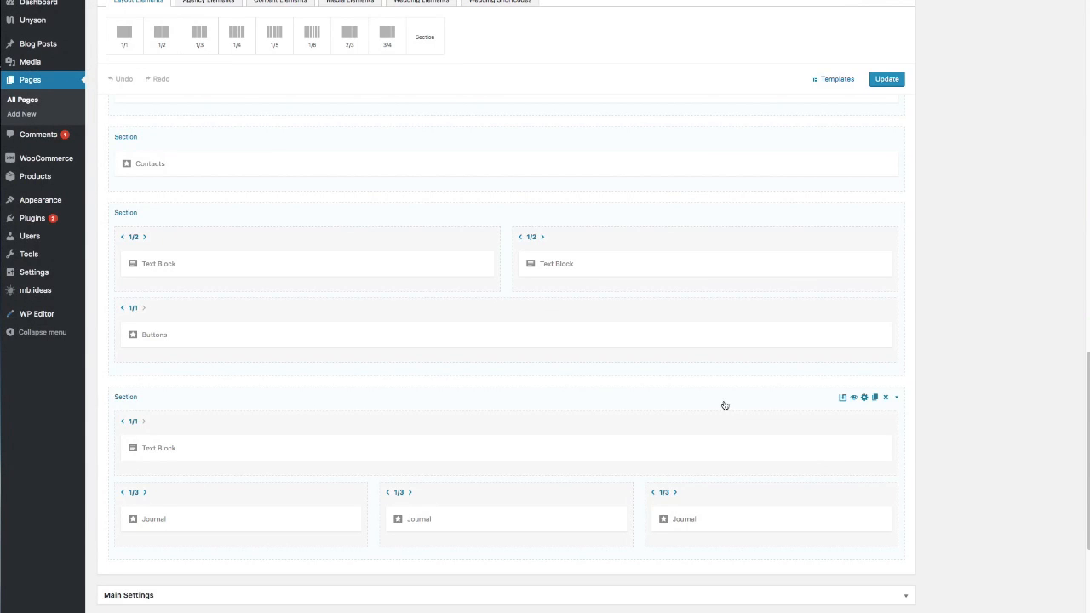
- Open the parallax section's settings and review its options from Quote through Background Image to Display Over
click(562, 219)
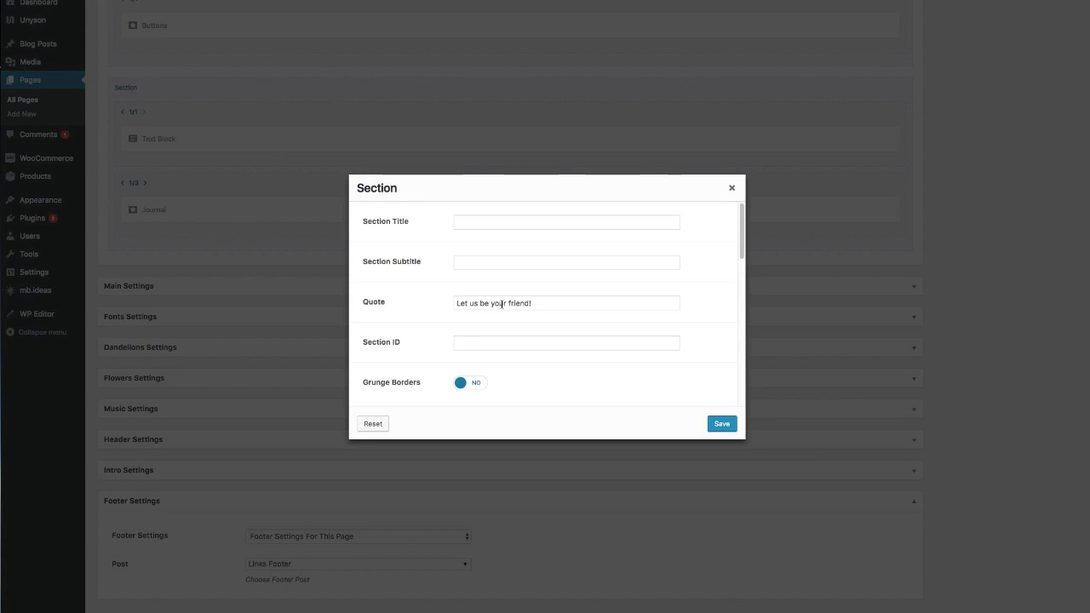
scroll(497, 298, down, 2)
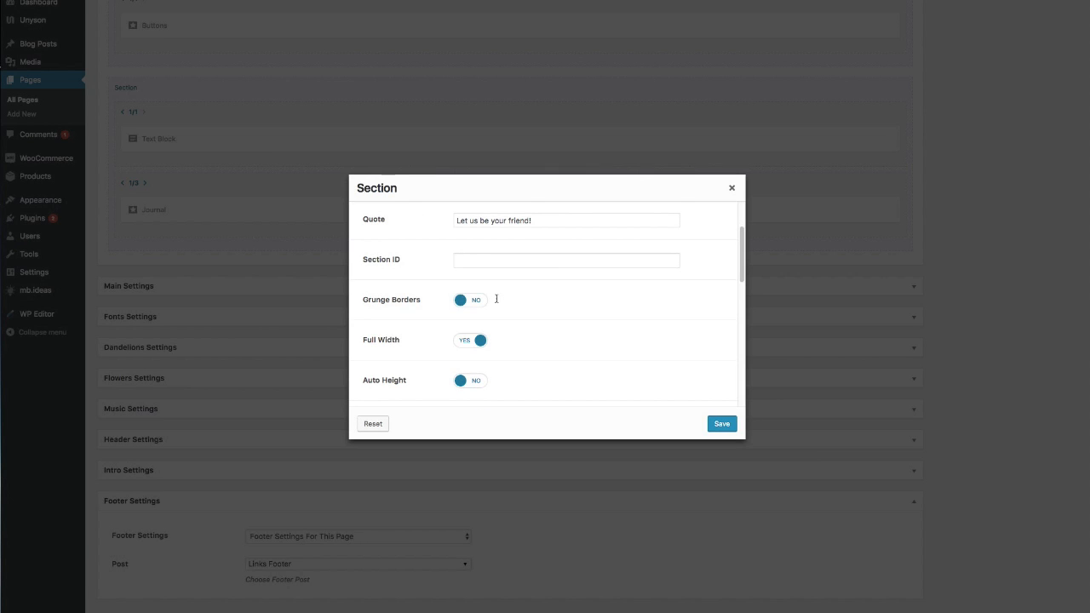
scroll(496, 299, down, 2)
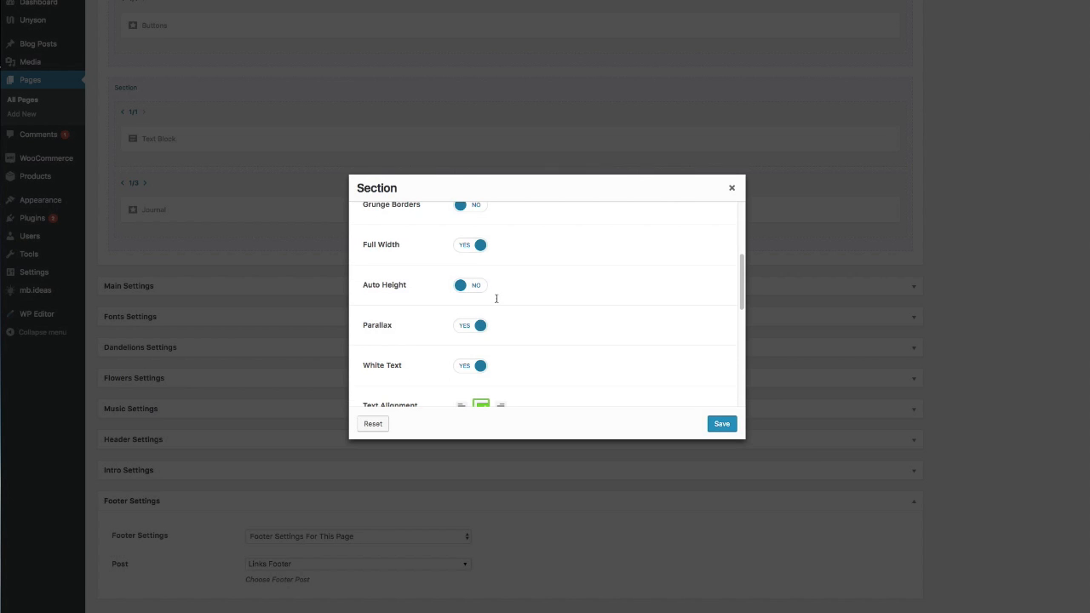
scroll(496, 300, down, 3)
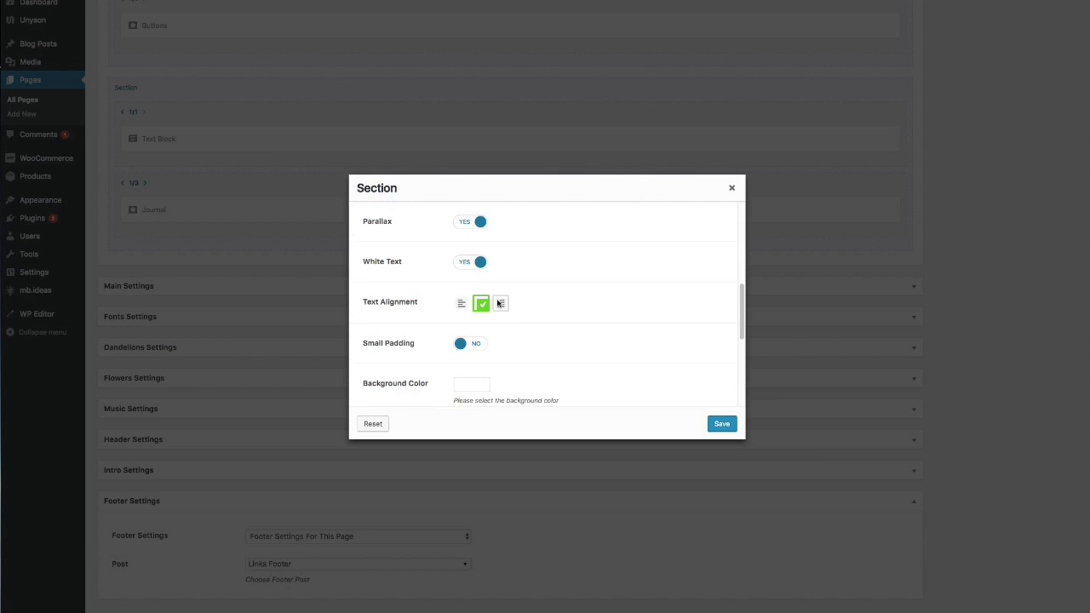
scroll(500, 331, down, 1)
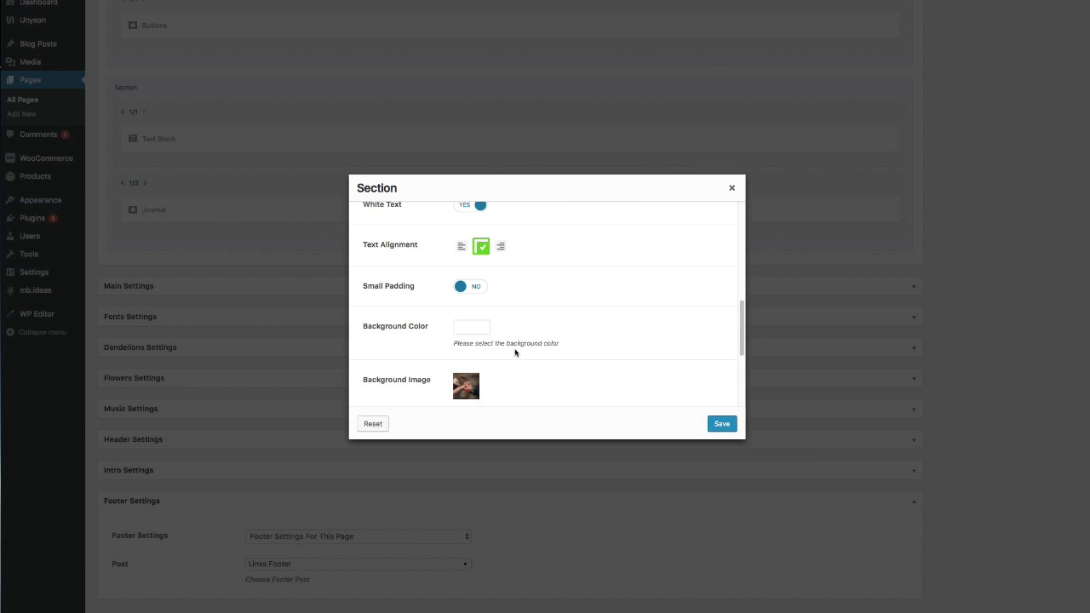
scroll(515, 354, down, 1)
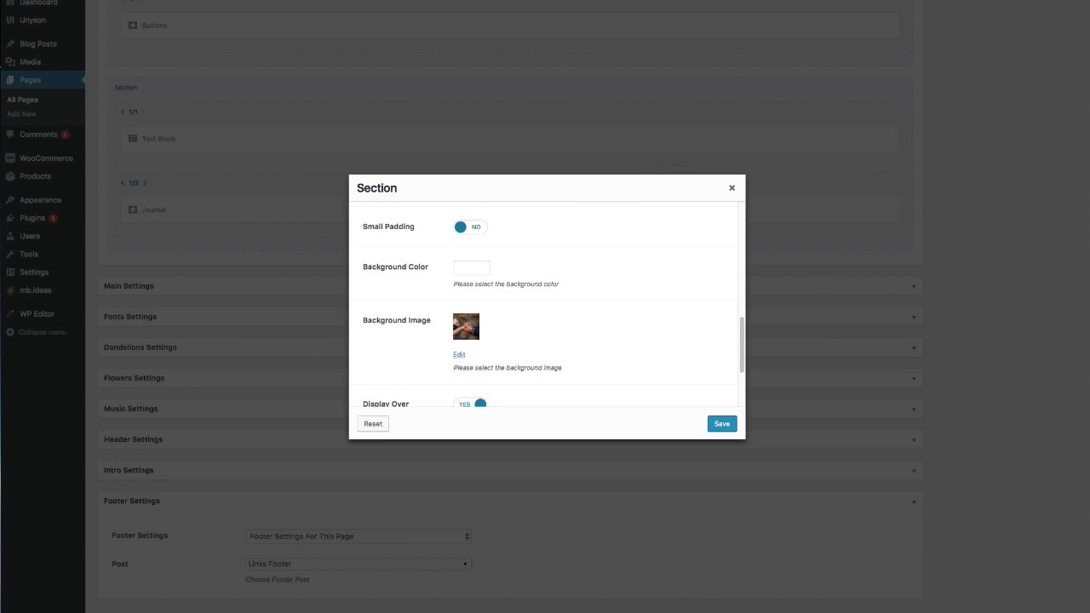